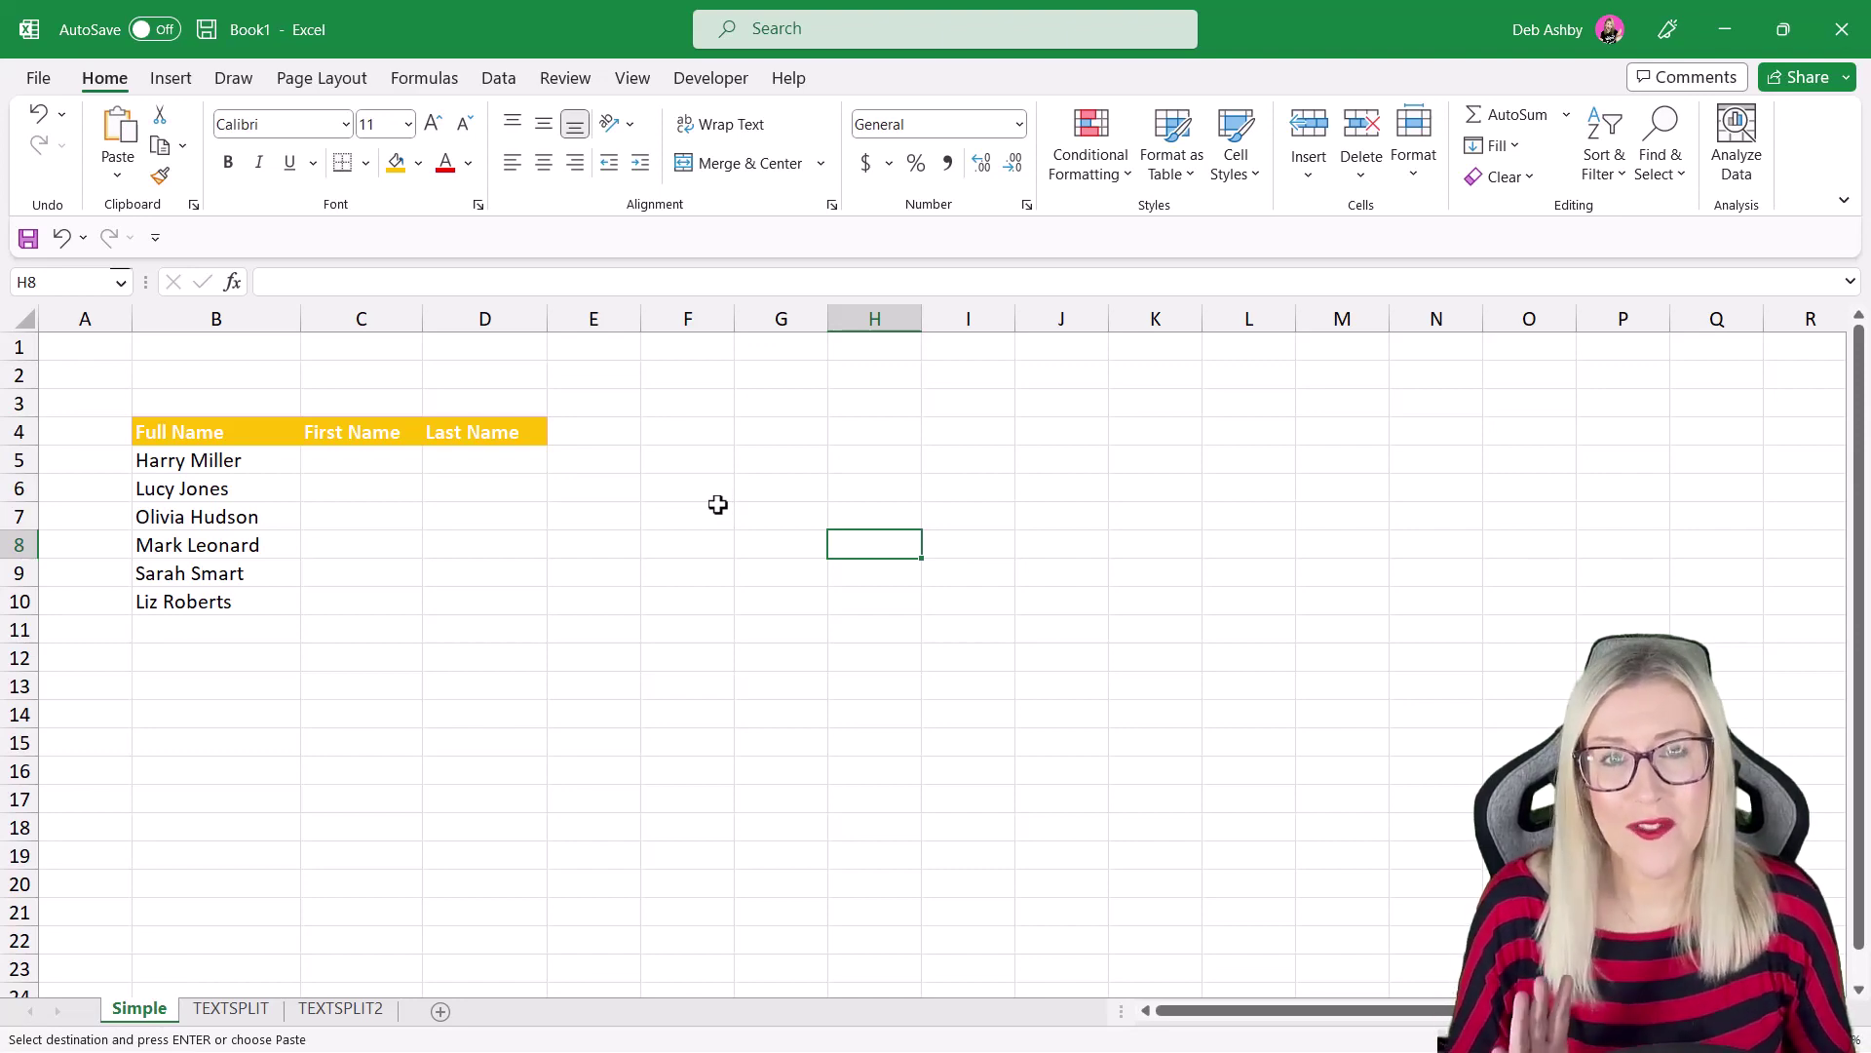
Enter 'Harry' in C5, Flash Fill the first names, then Flash Fill the last names from D5
click(280, 469)
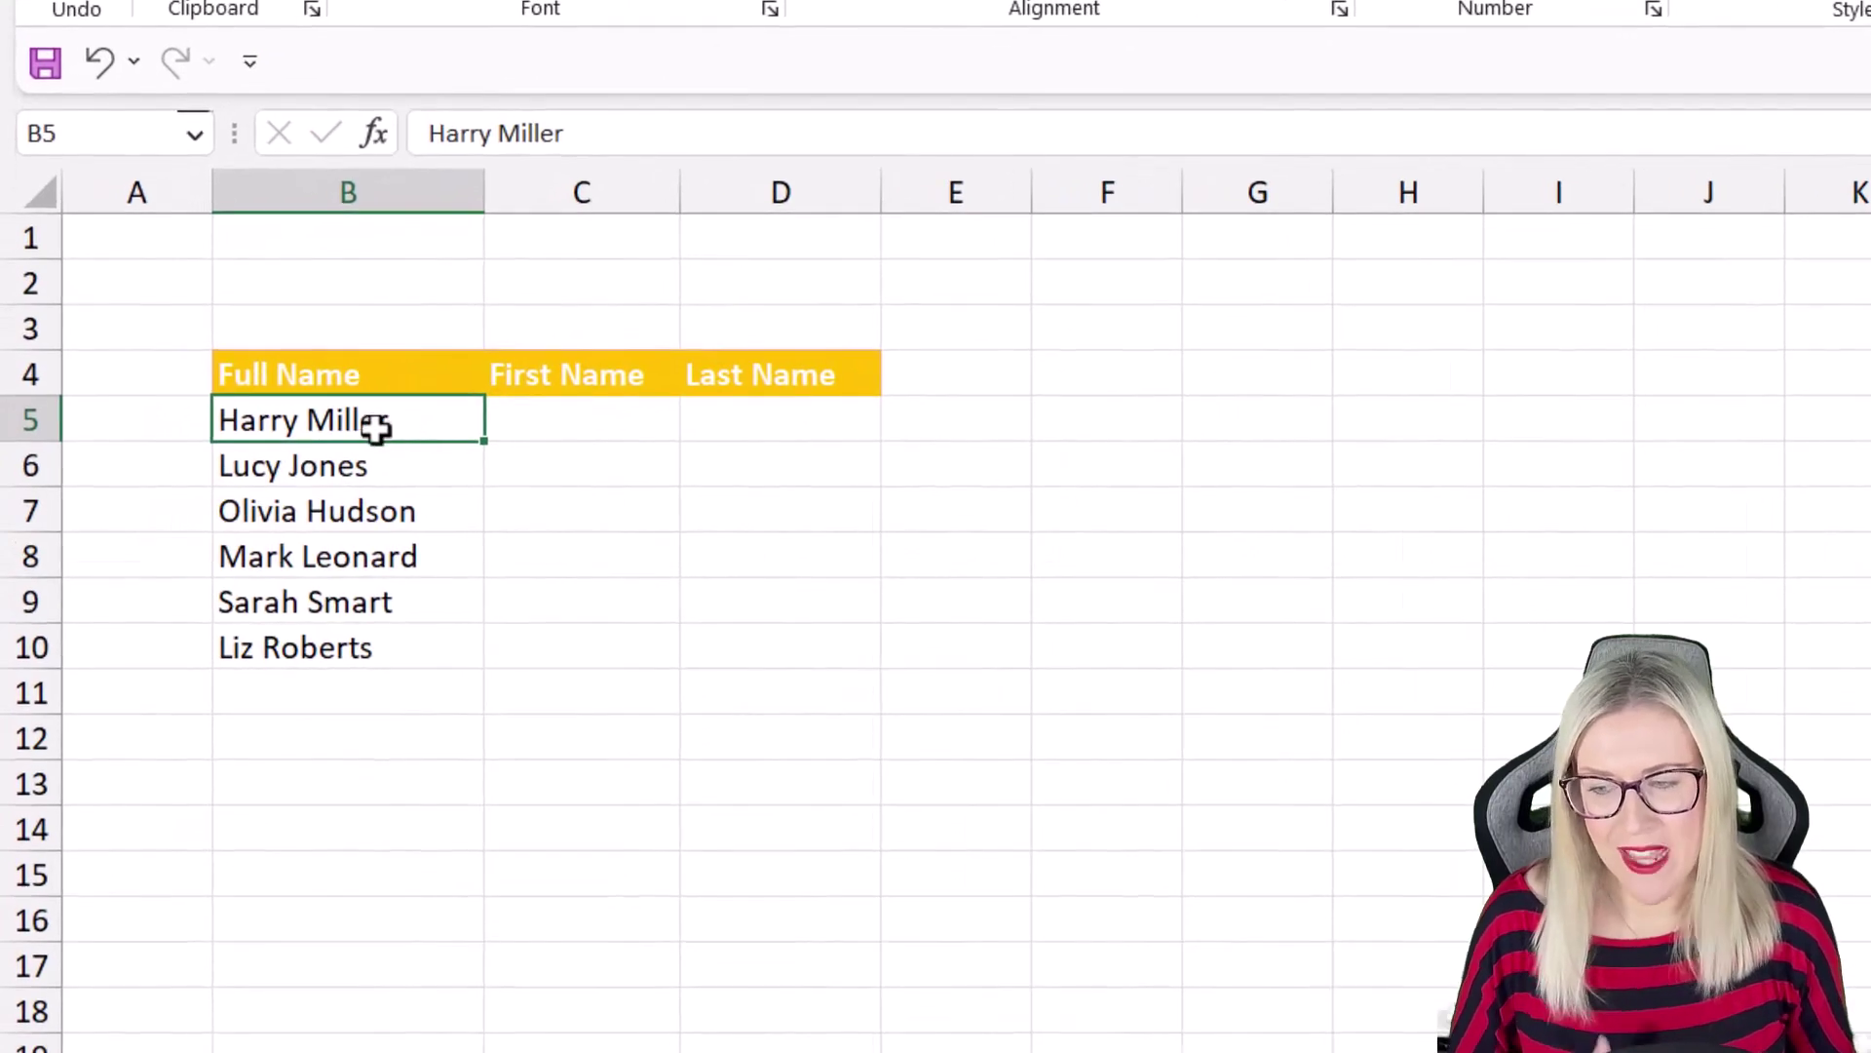
click(583, 434)
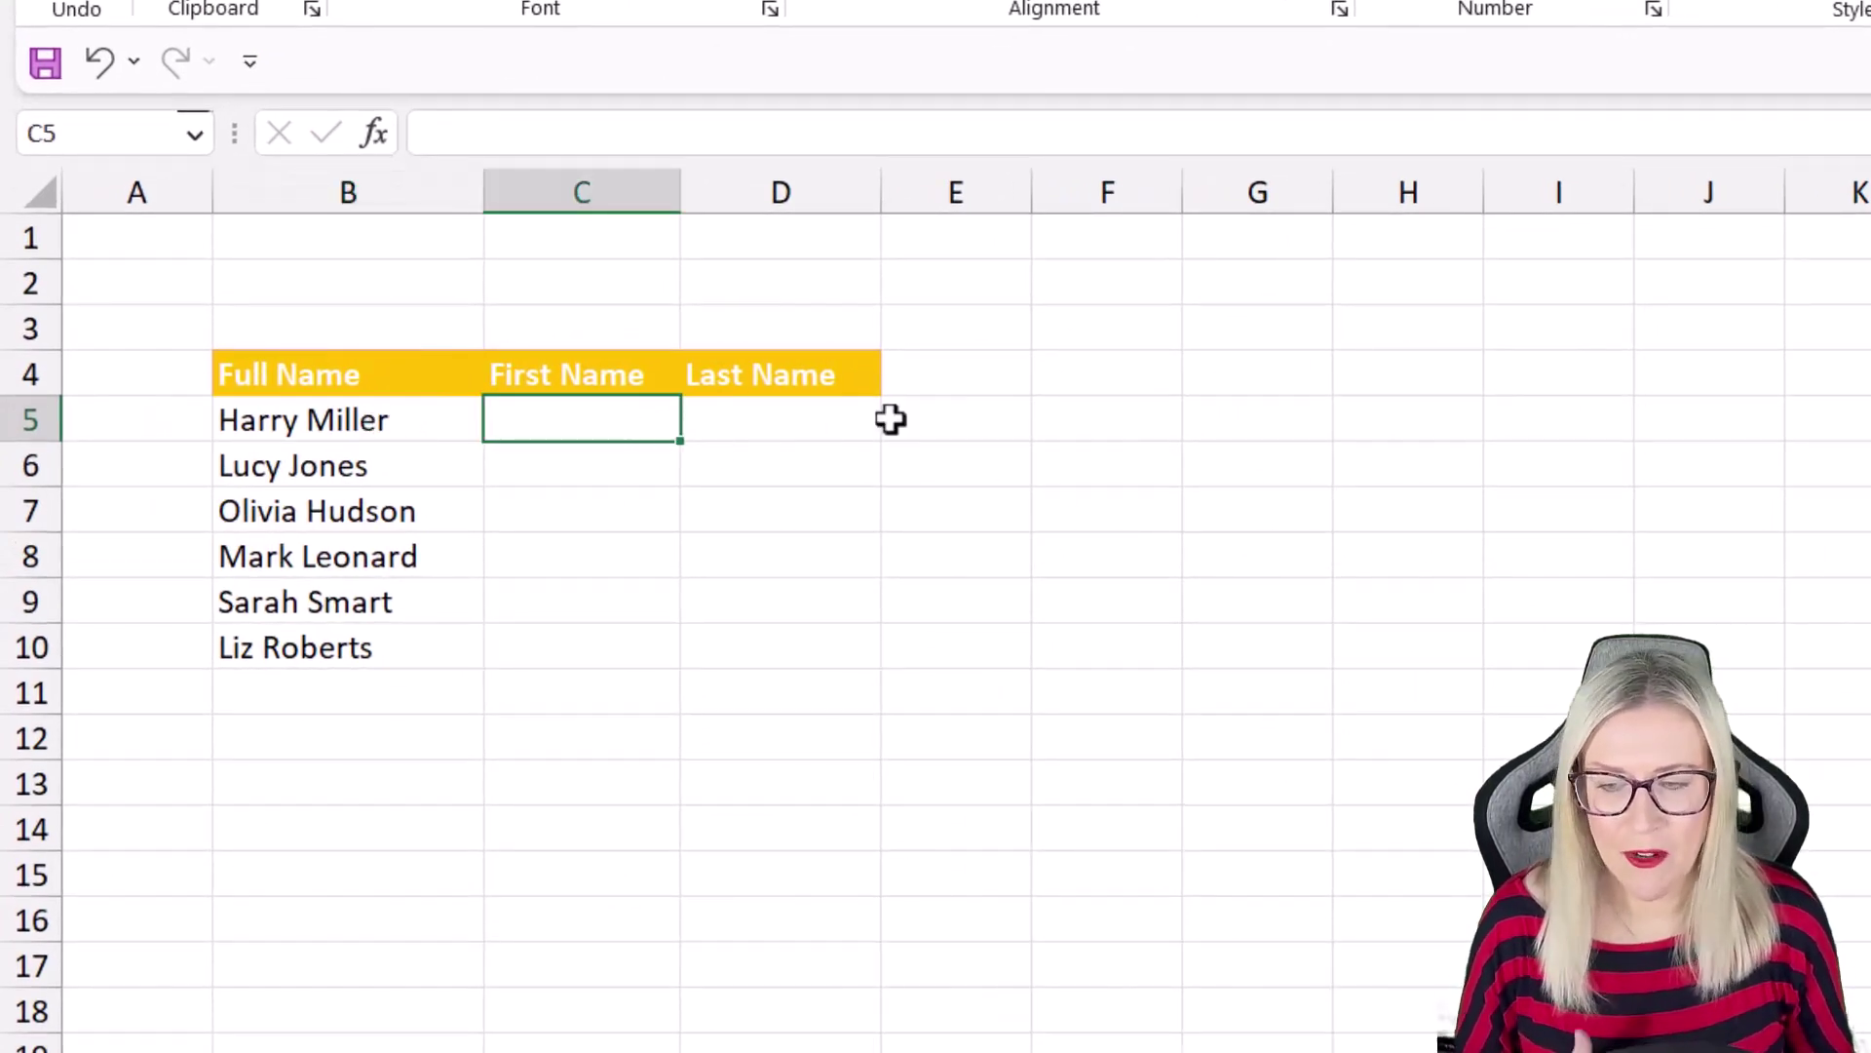
click(779, 426)
click(658, 429)
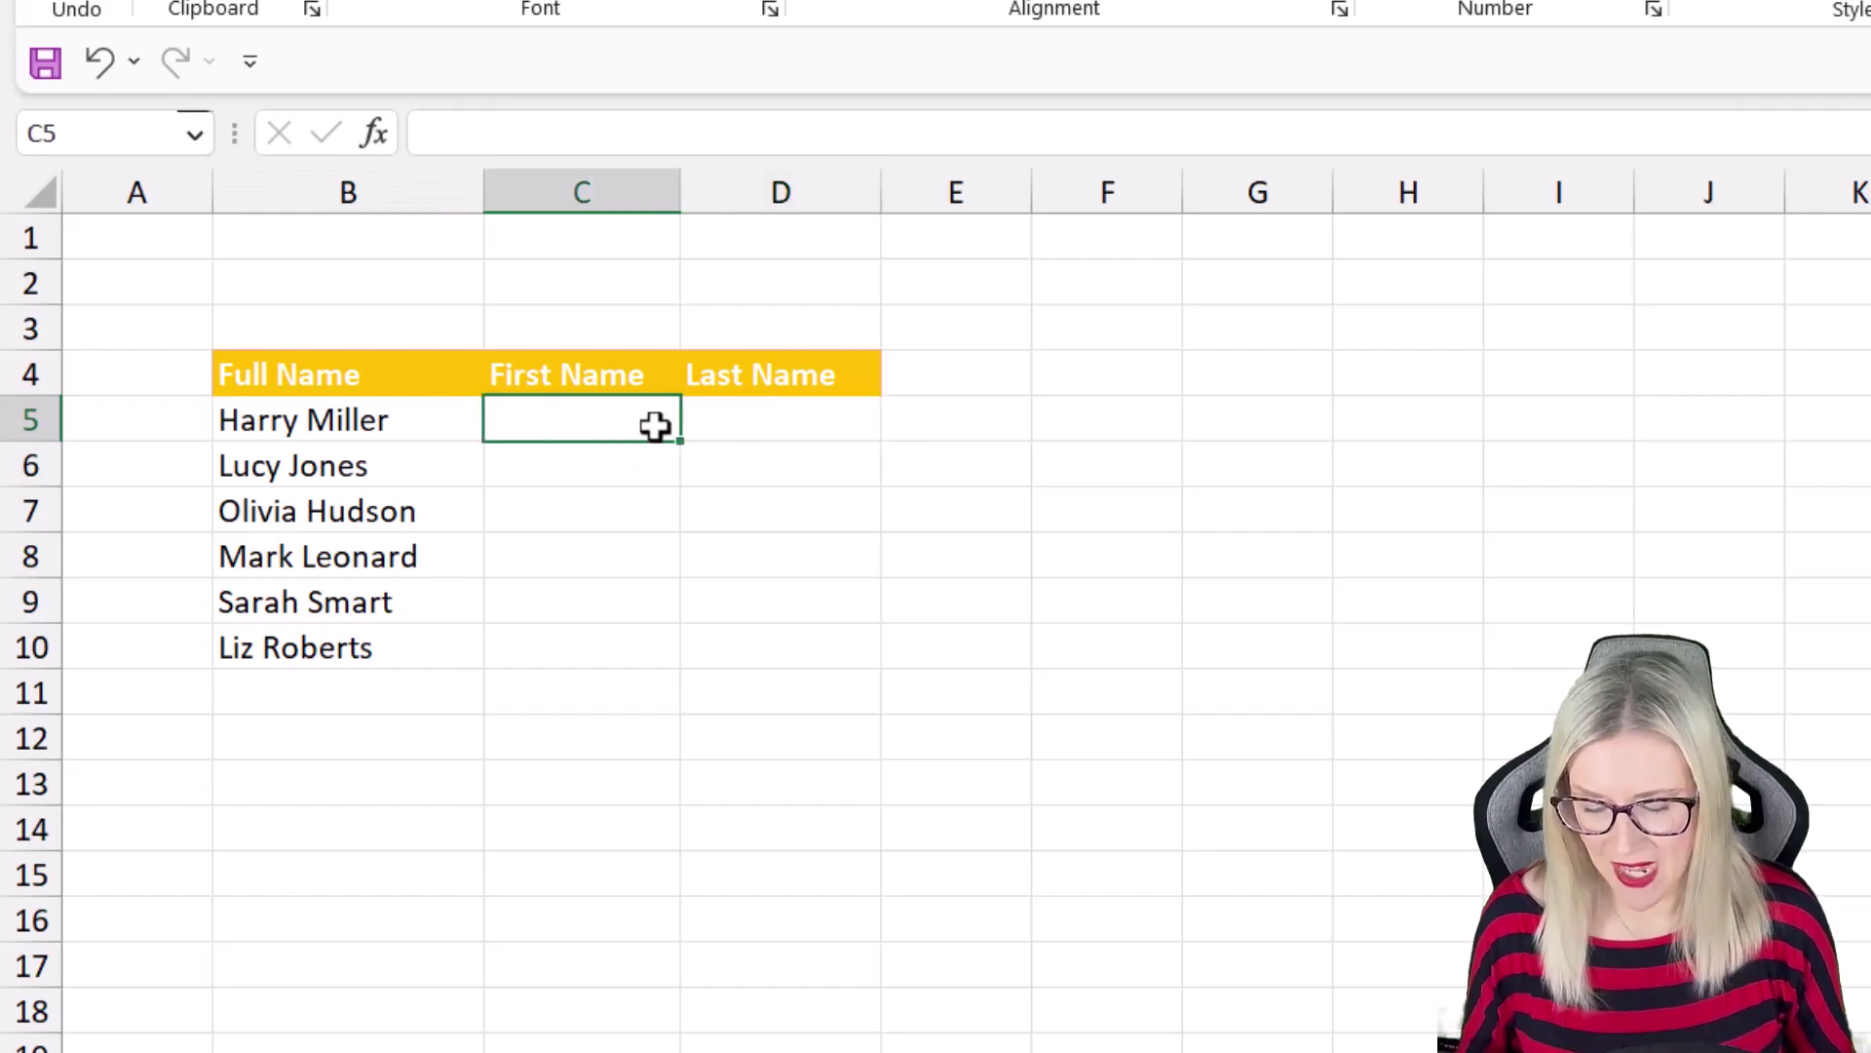
text(Harry)
key(Tab)
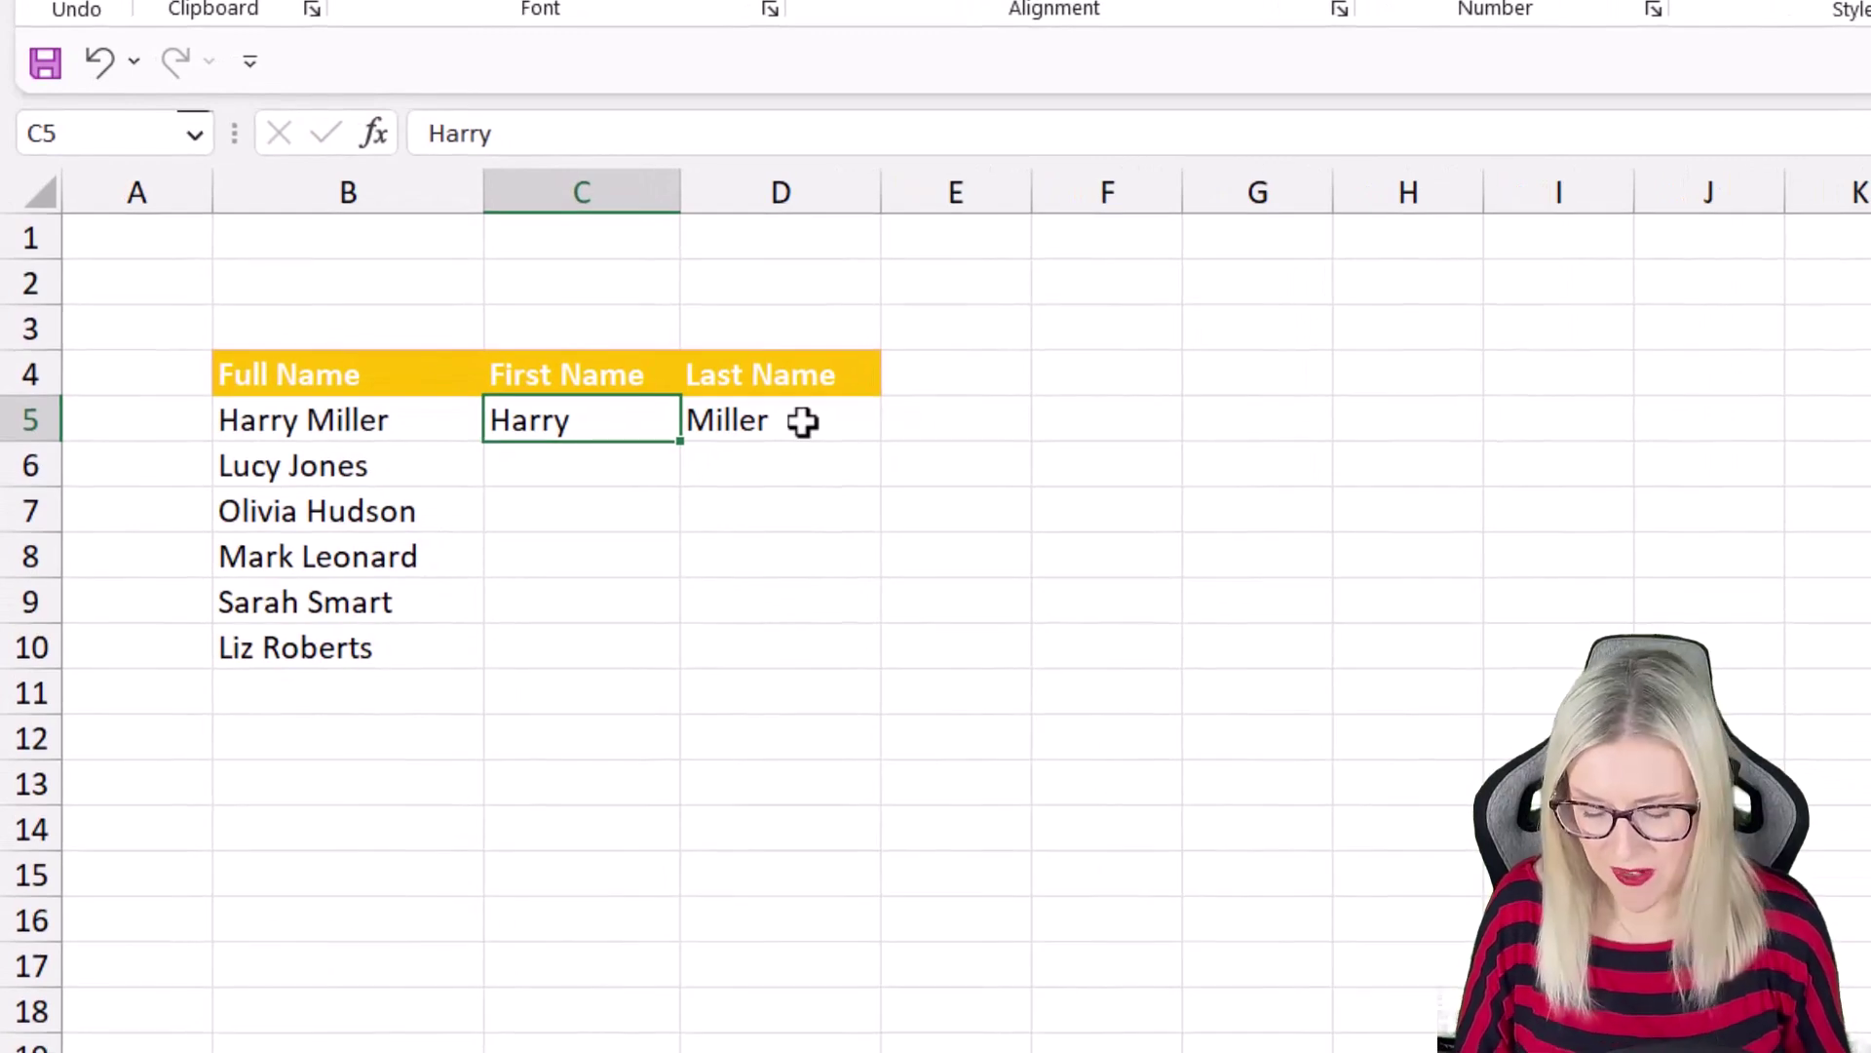
key(ctrl+e)
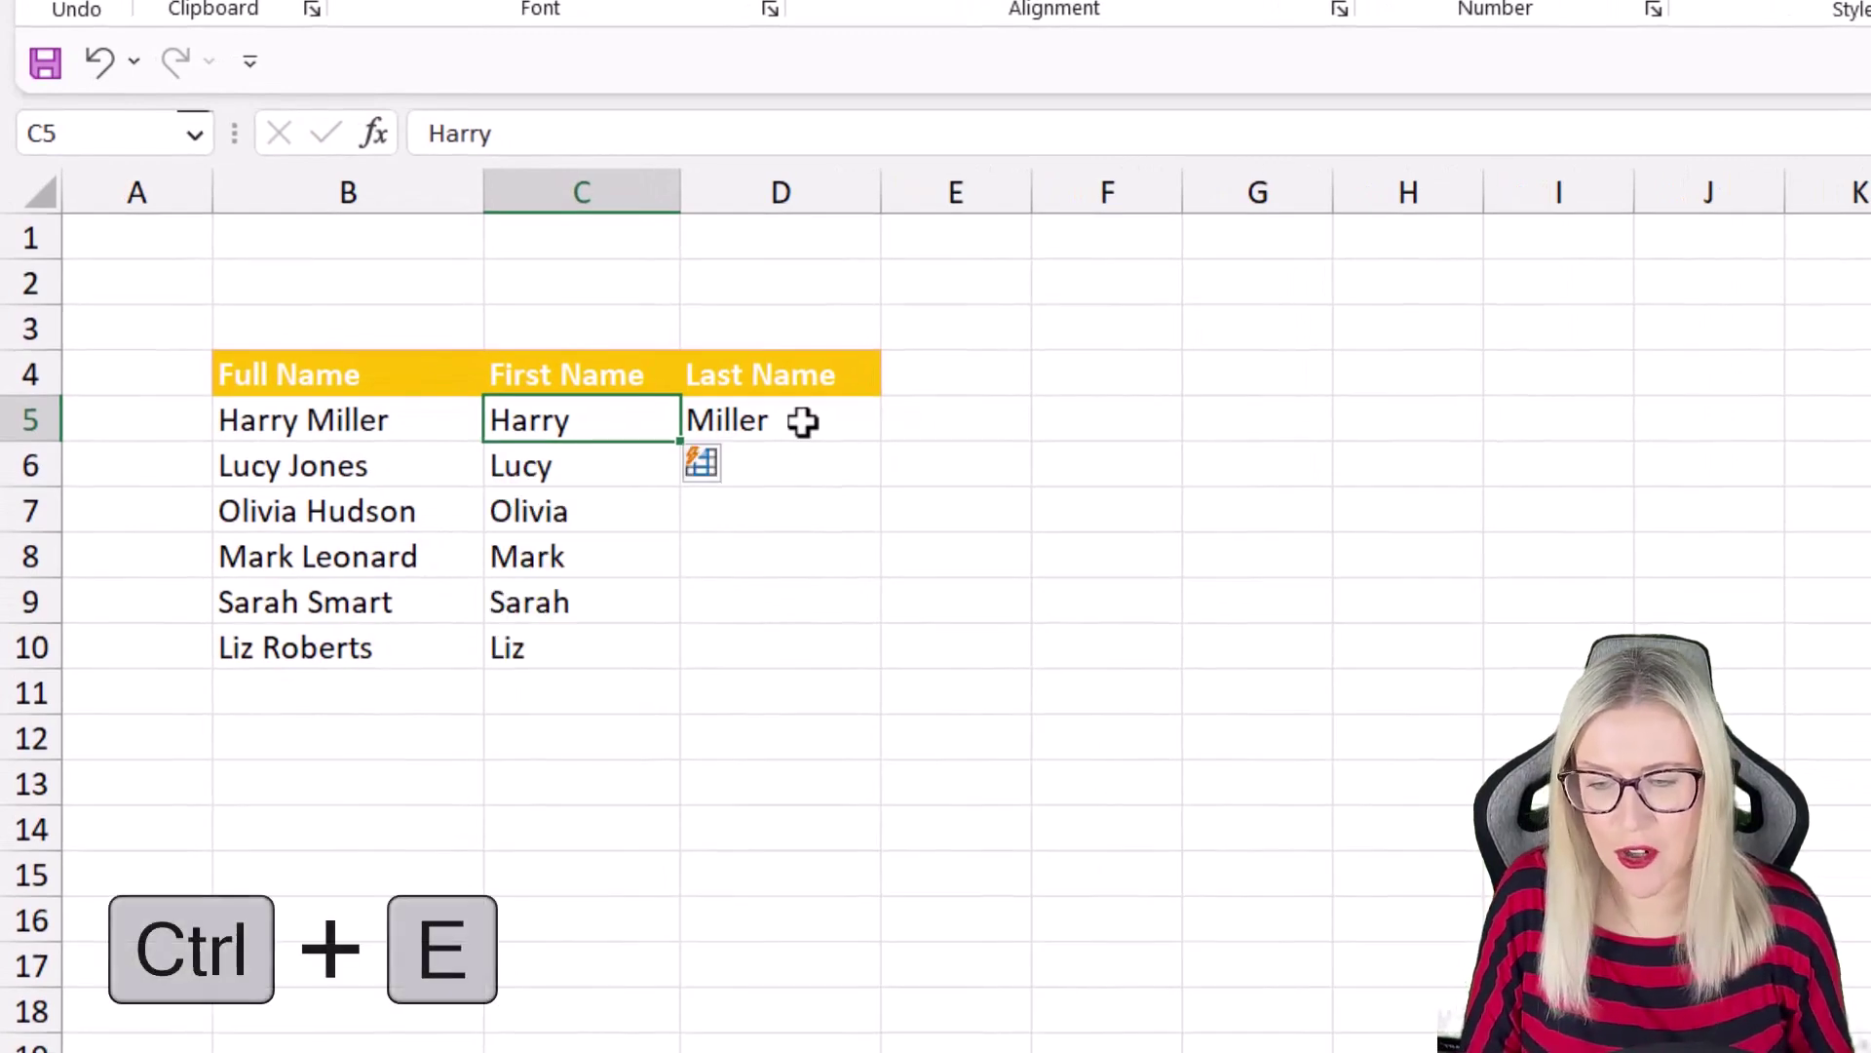
click(802, 421)
key(ctrl+e)
click(1120, 558)
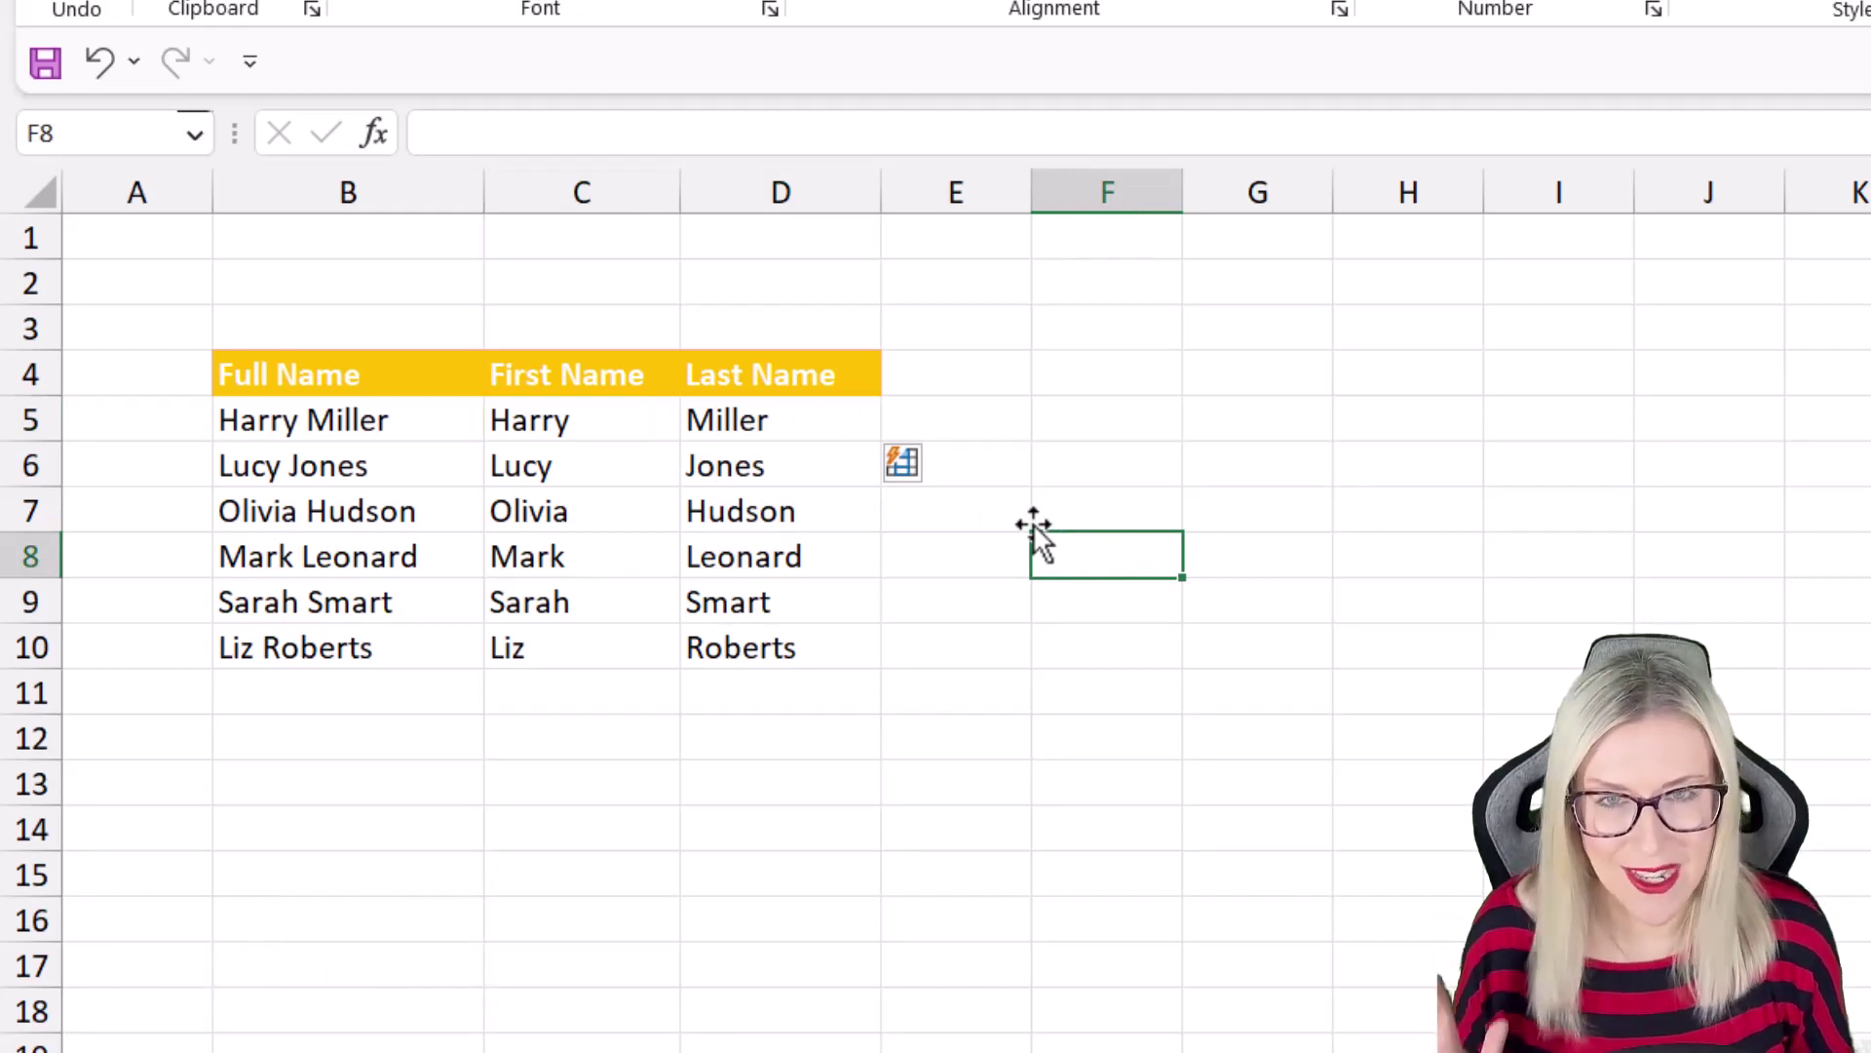
Clear the split first and last names in C5:D10
drag(543, 422, 803, 647)
key(Delete)
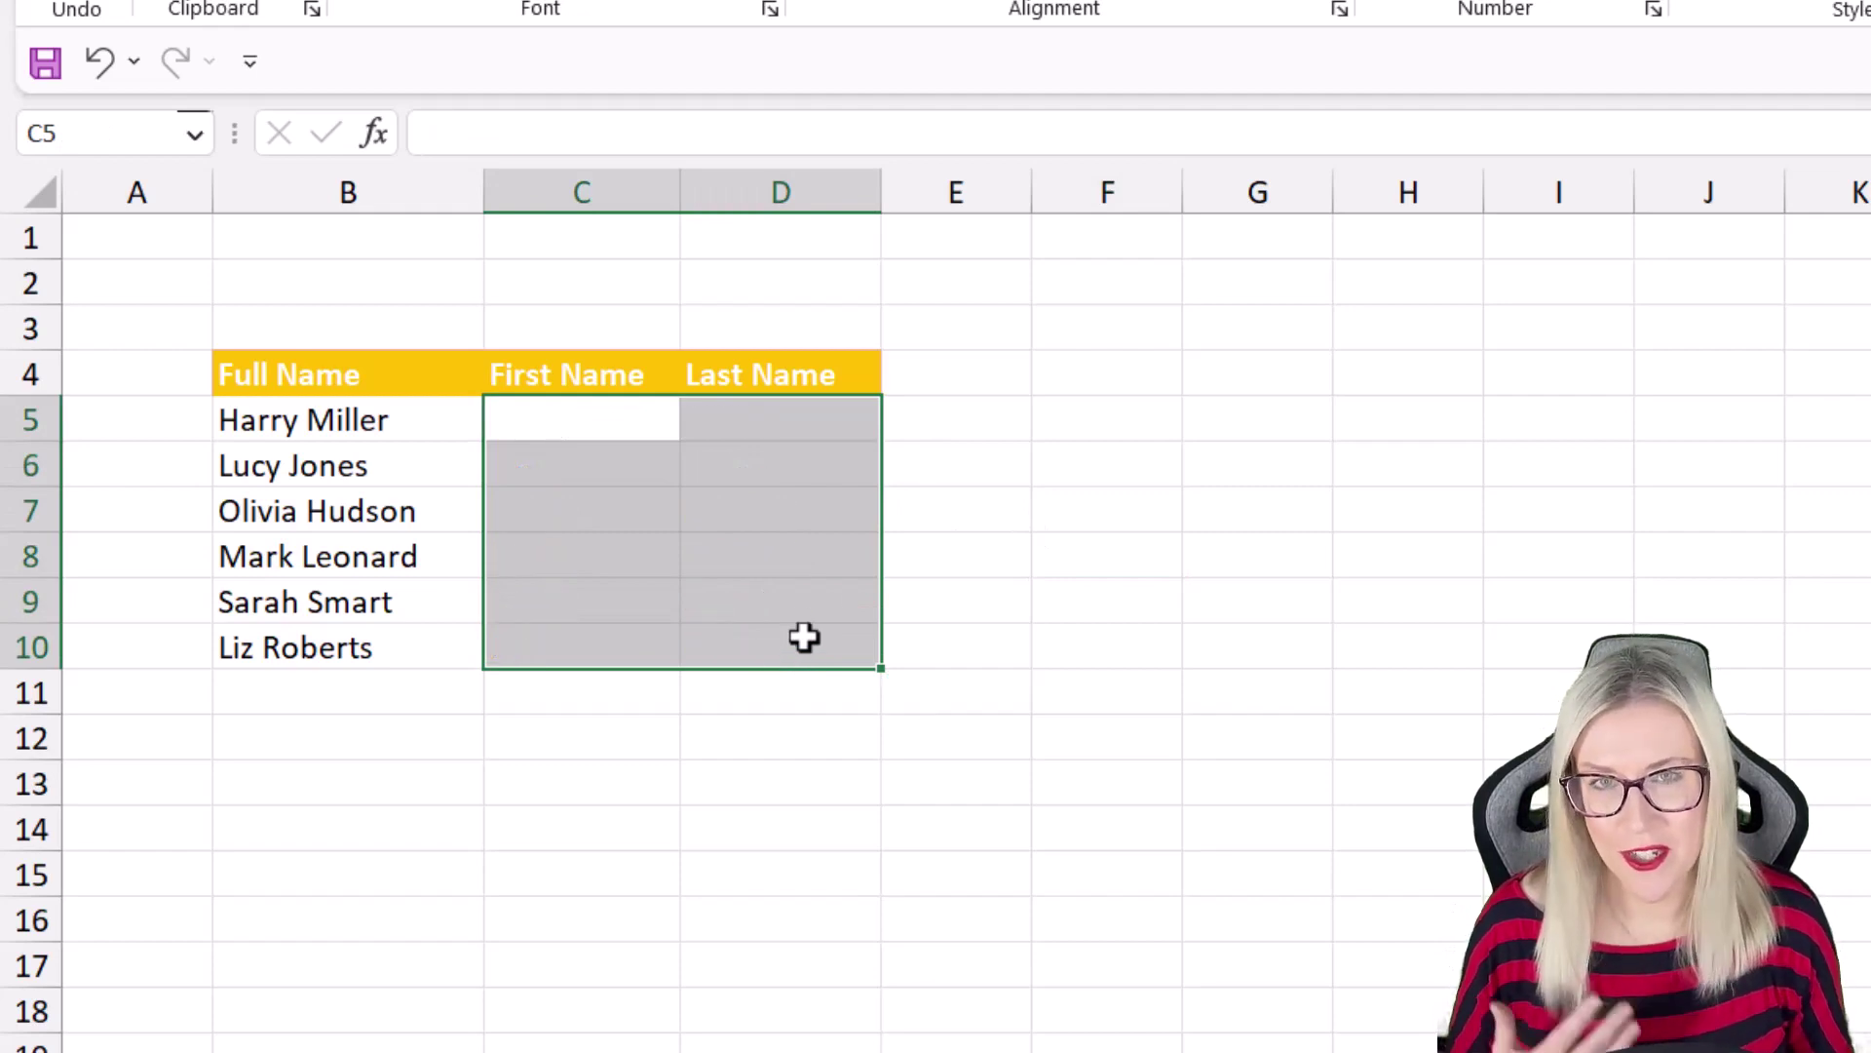
click(1131, 477)
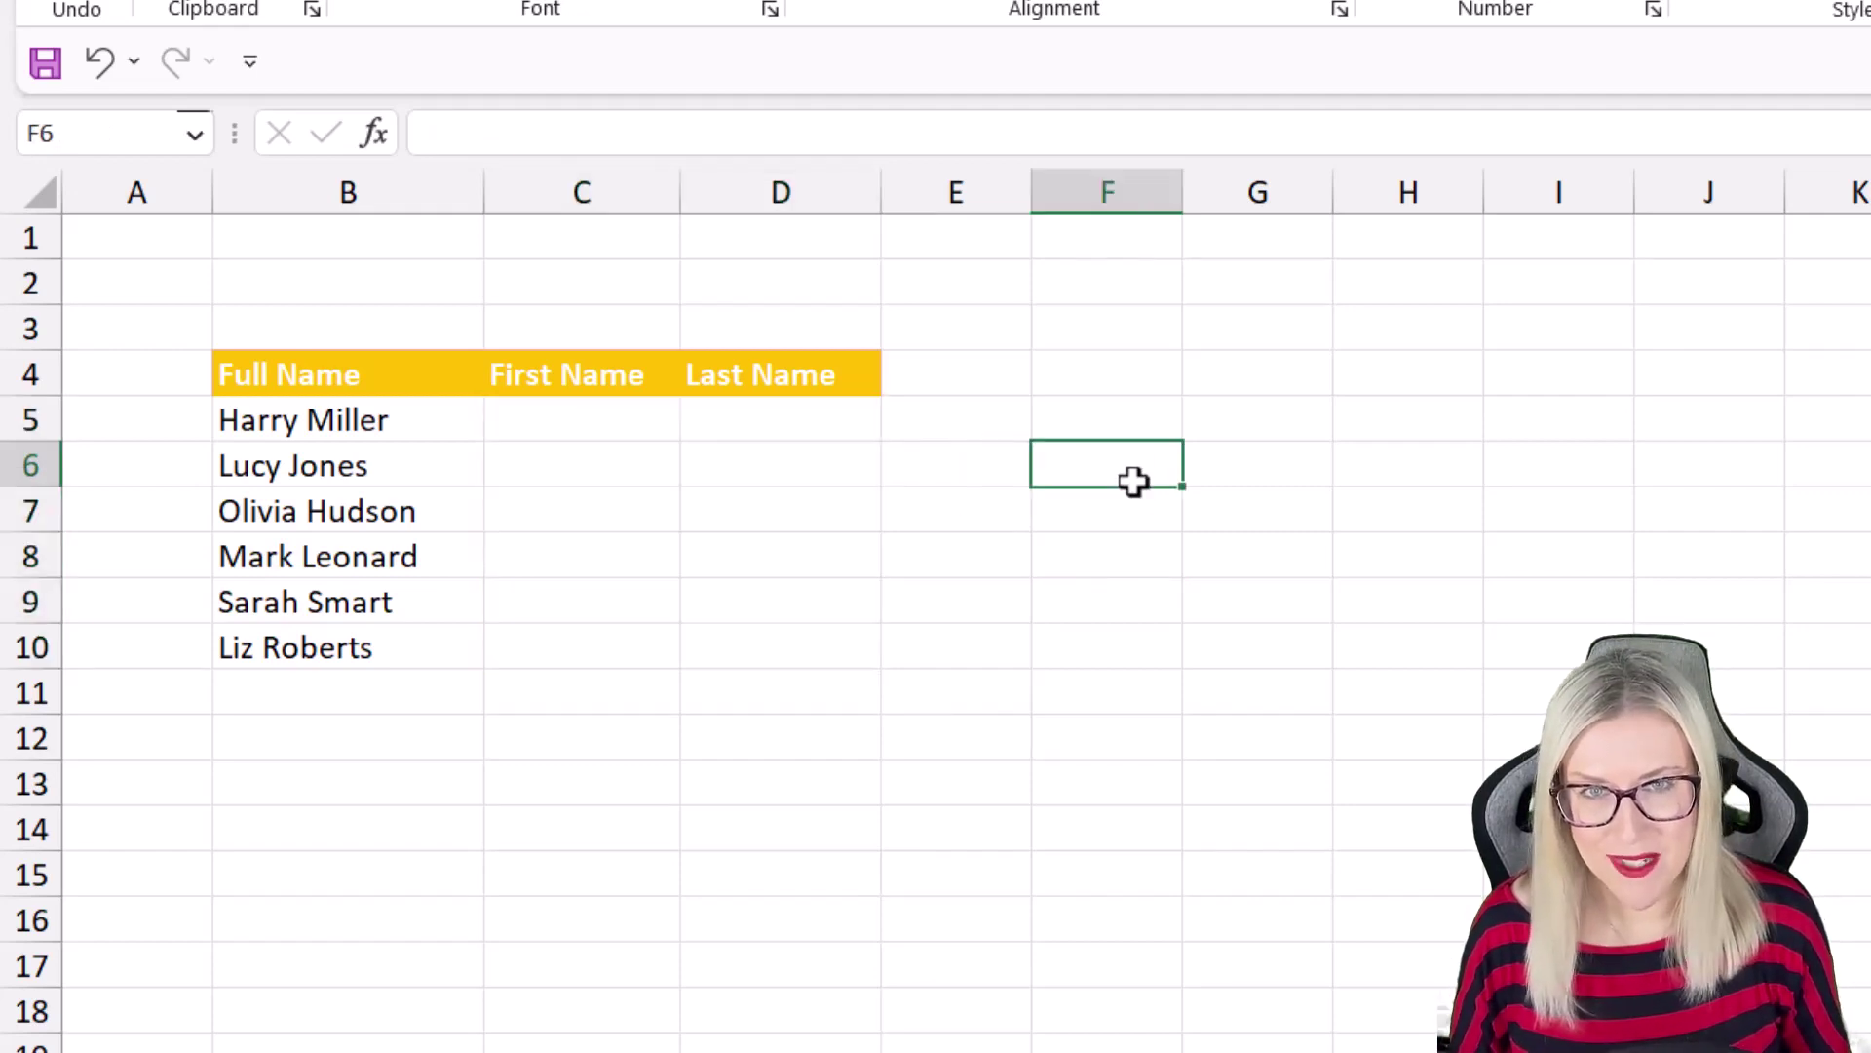
click(563, 429)
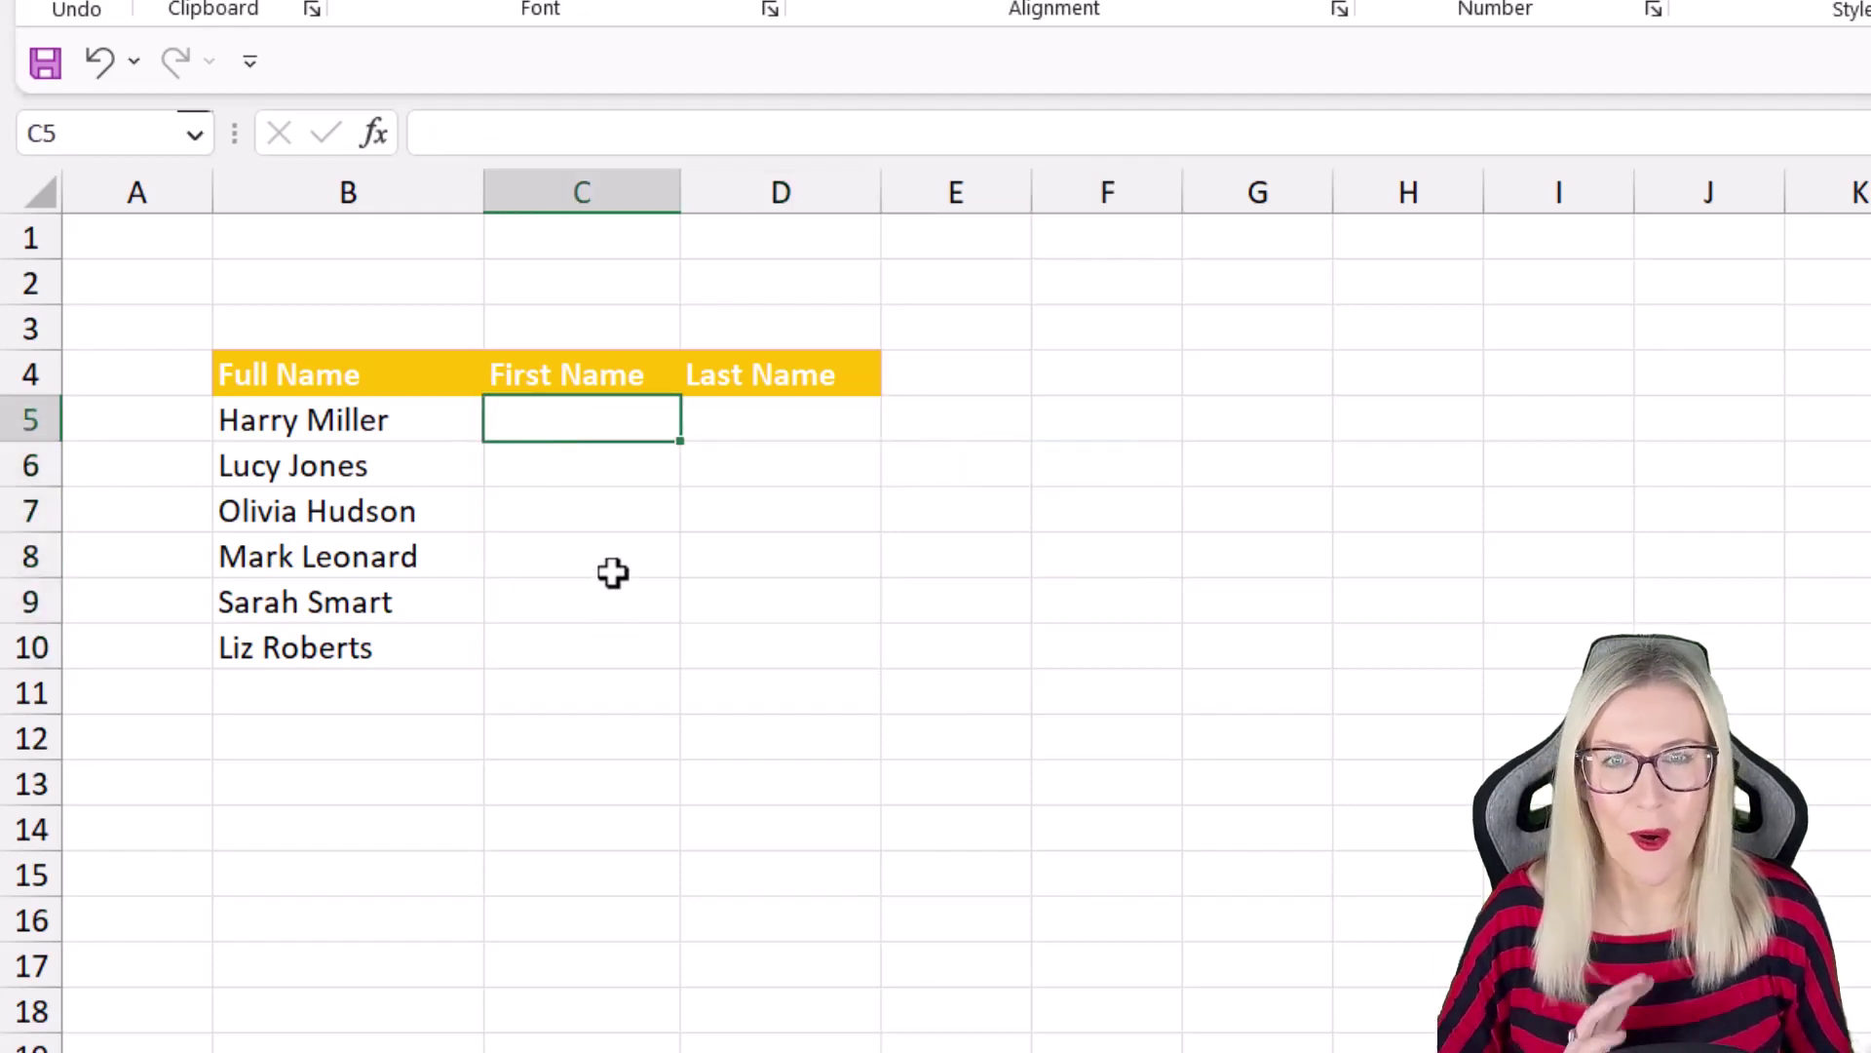
Split B5:B10 with Text to Columns, delimited by Space, into destination $C$5
drag(376, 422, 373, 655)
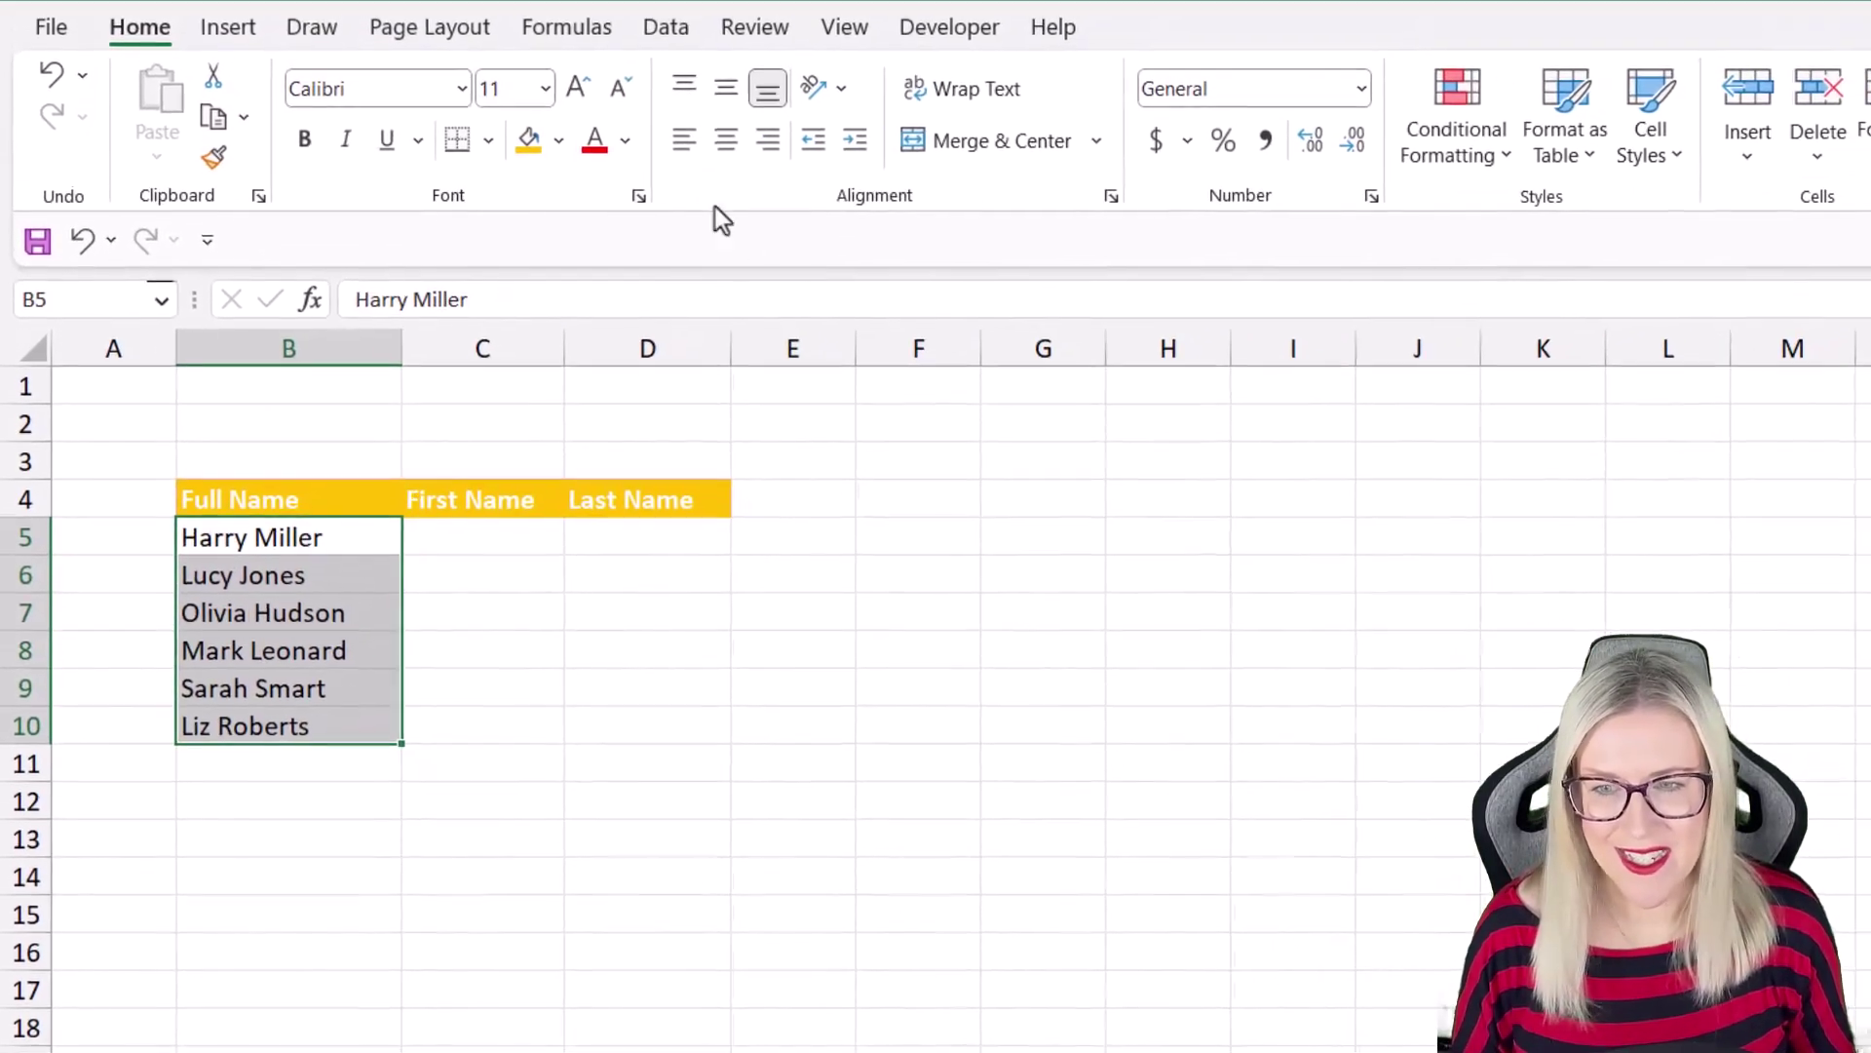
click(660, 35)
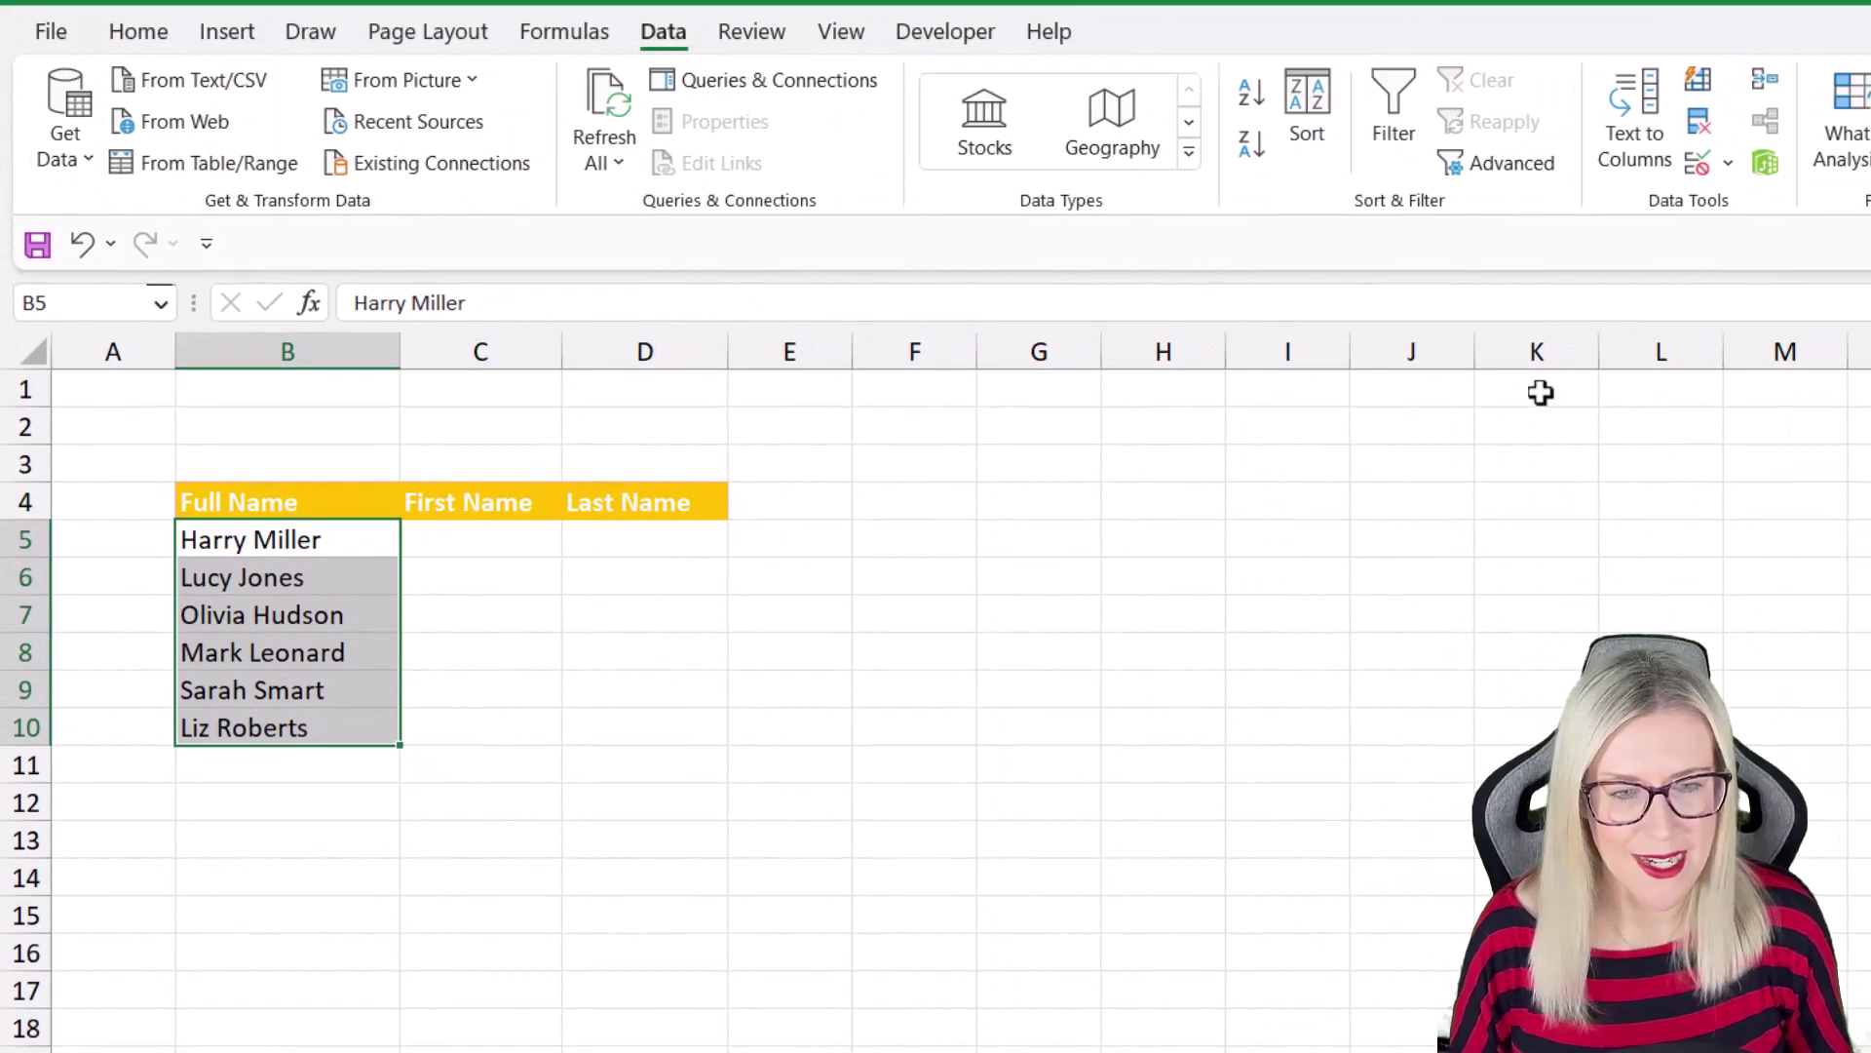
click(1641, 138)
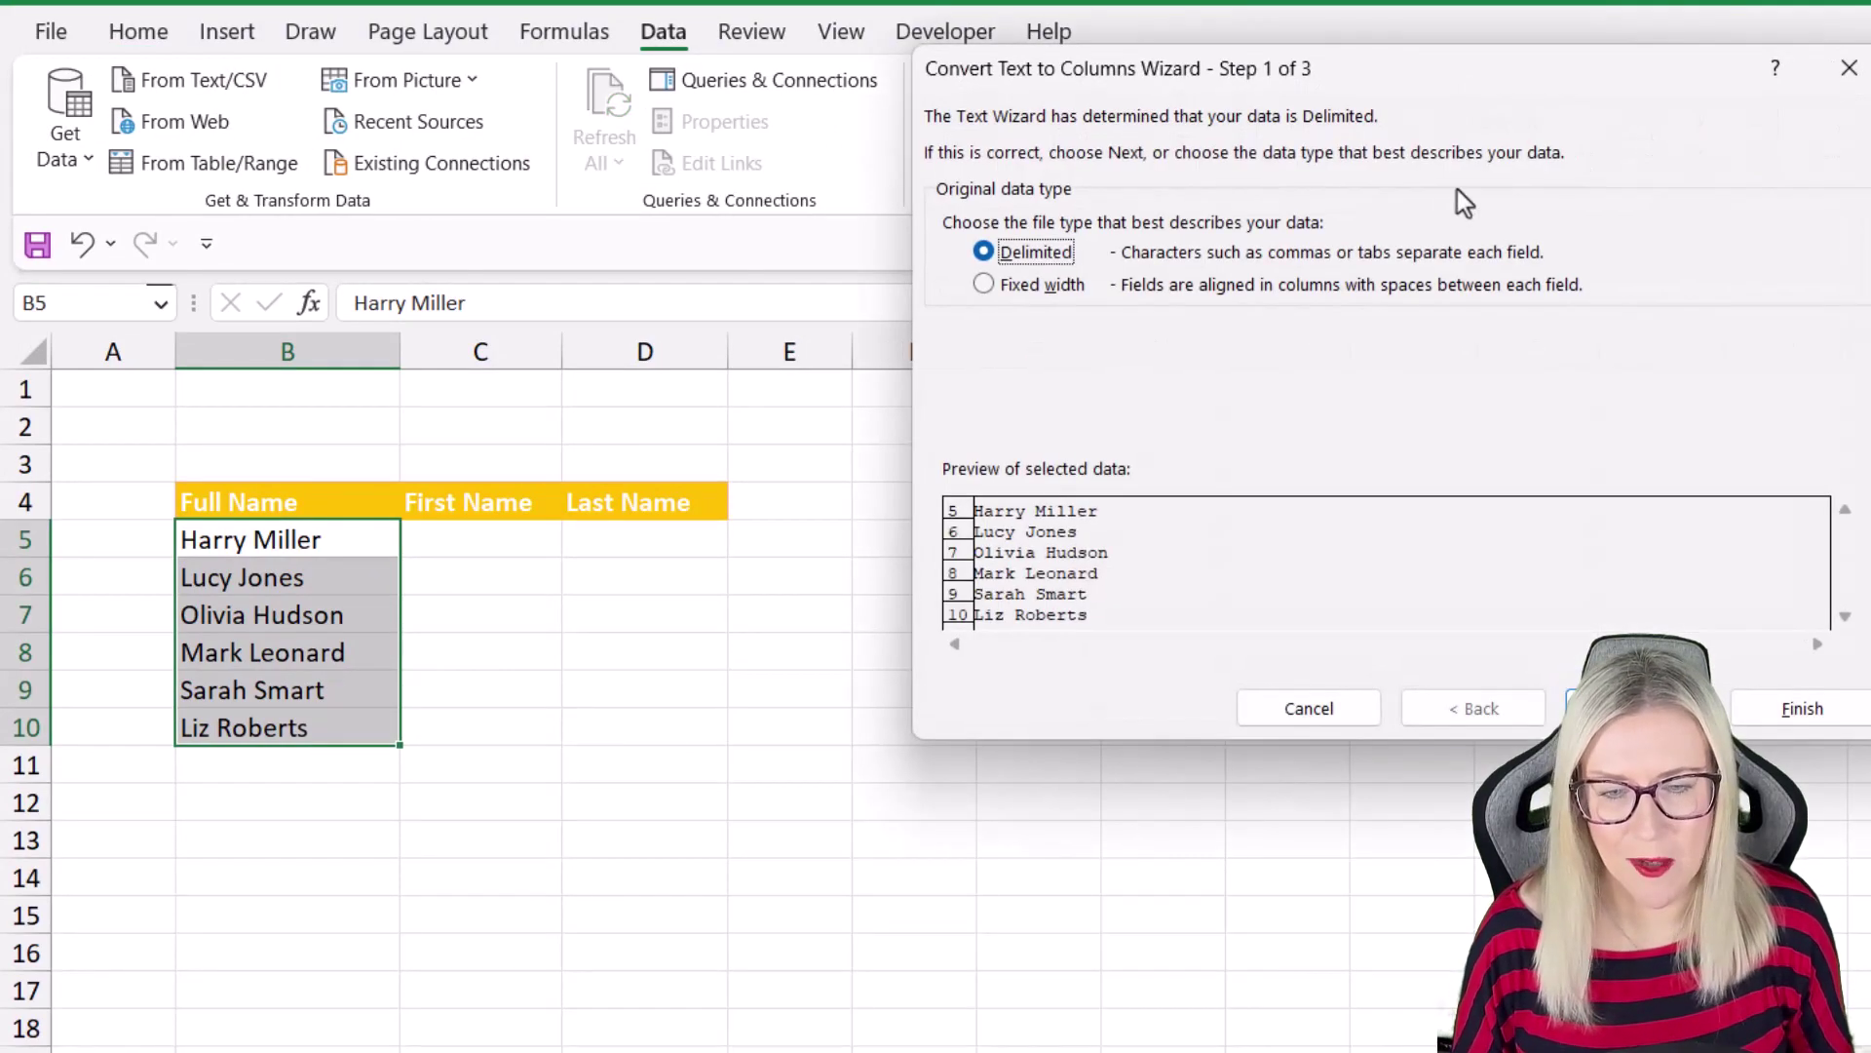
drag(1355, 86, 1289, 130)
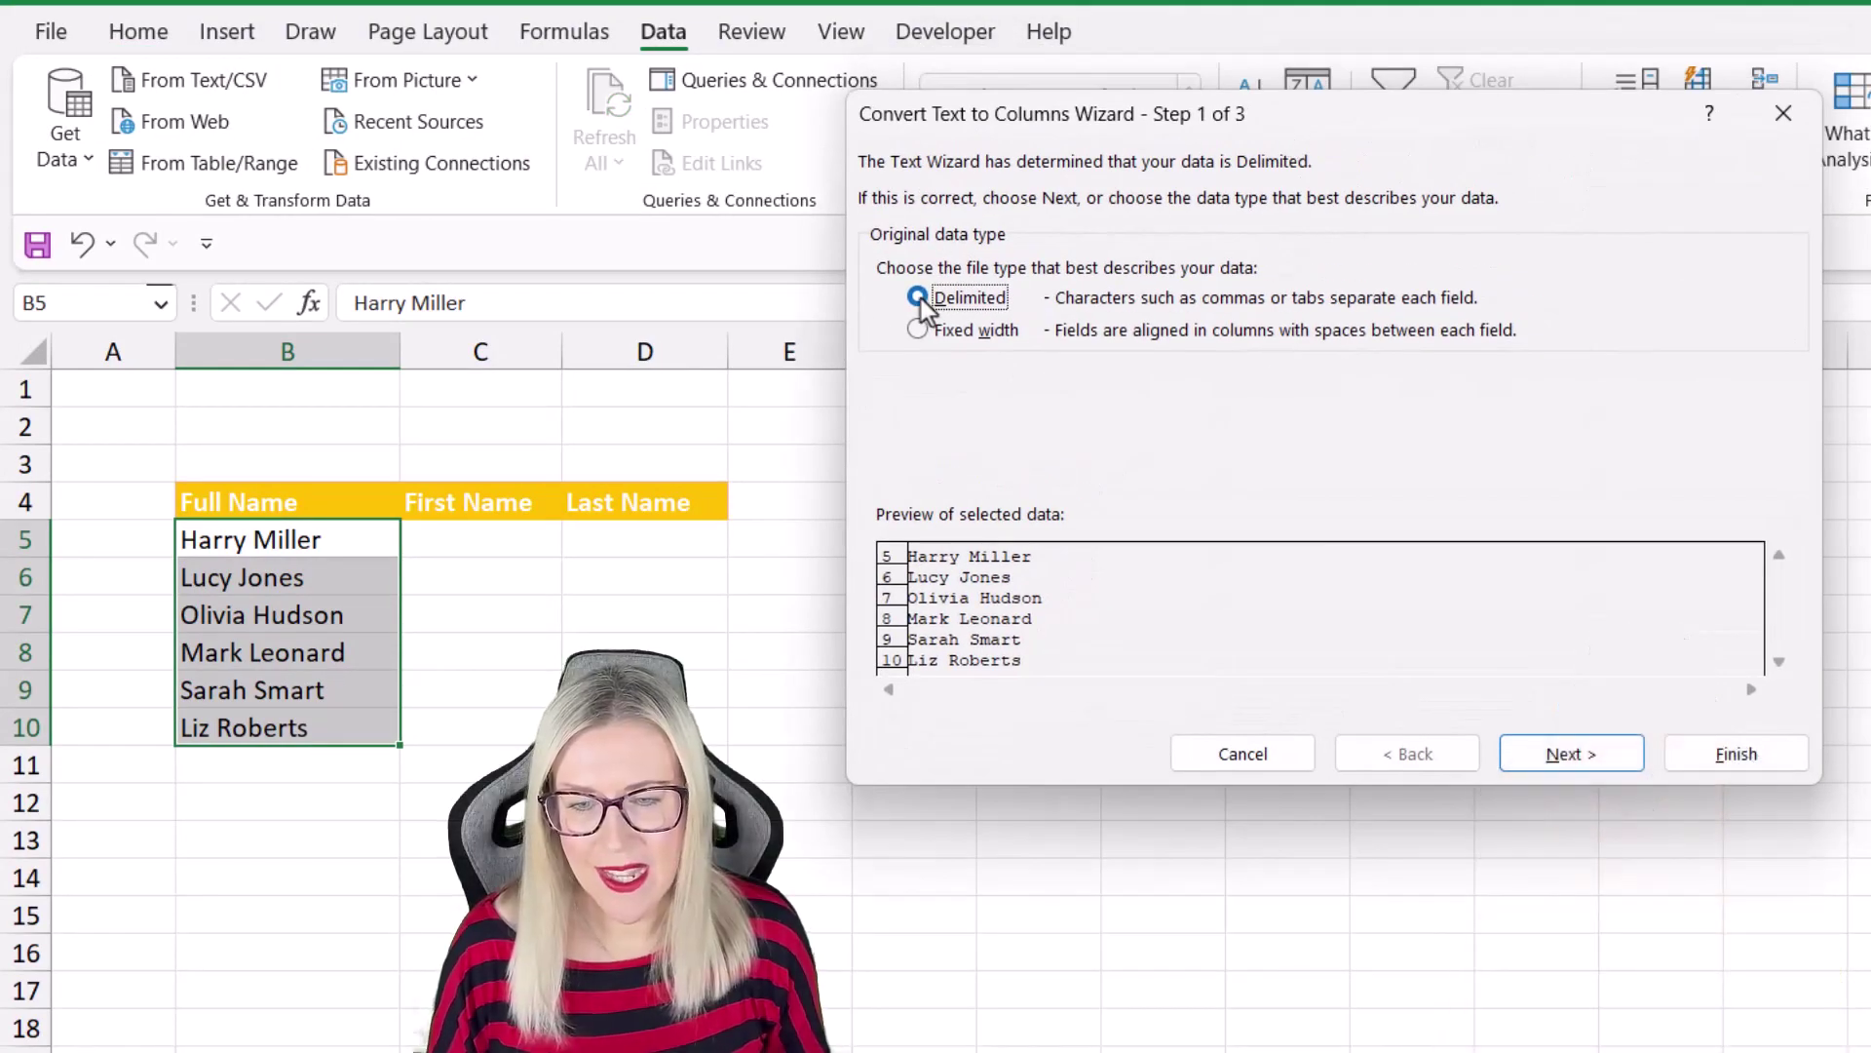
click(1598, 751)
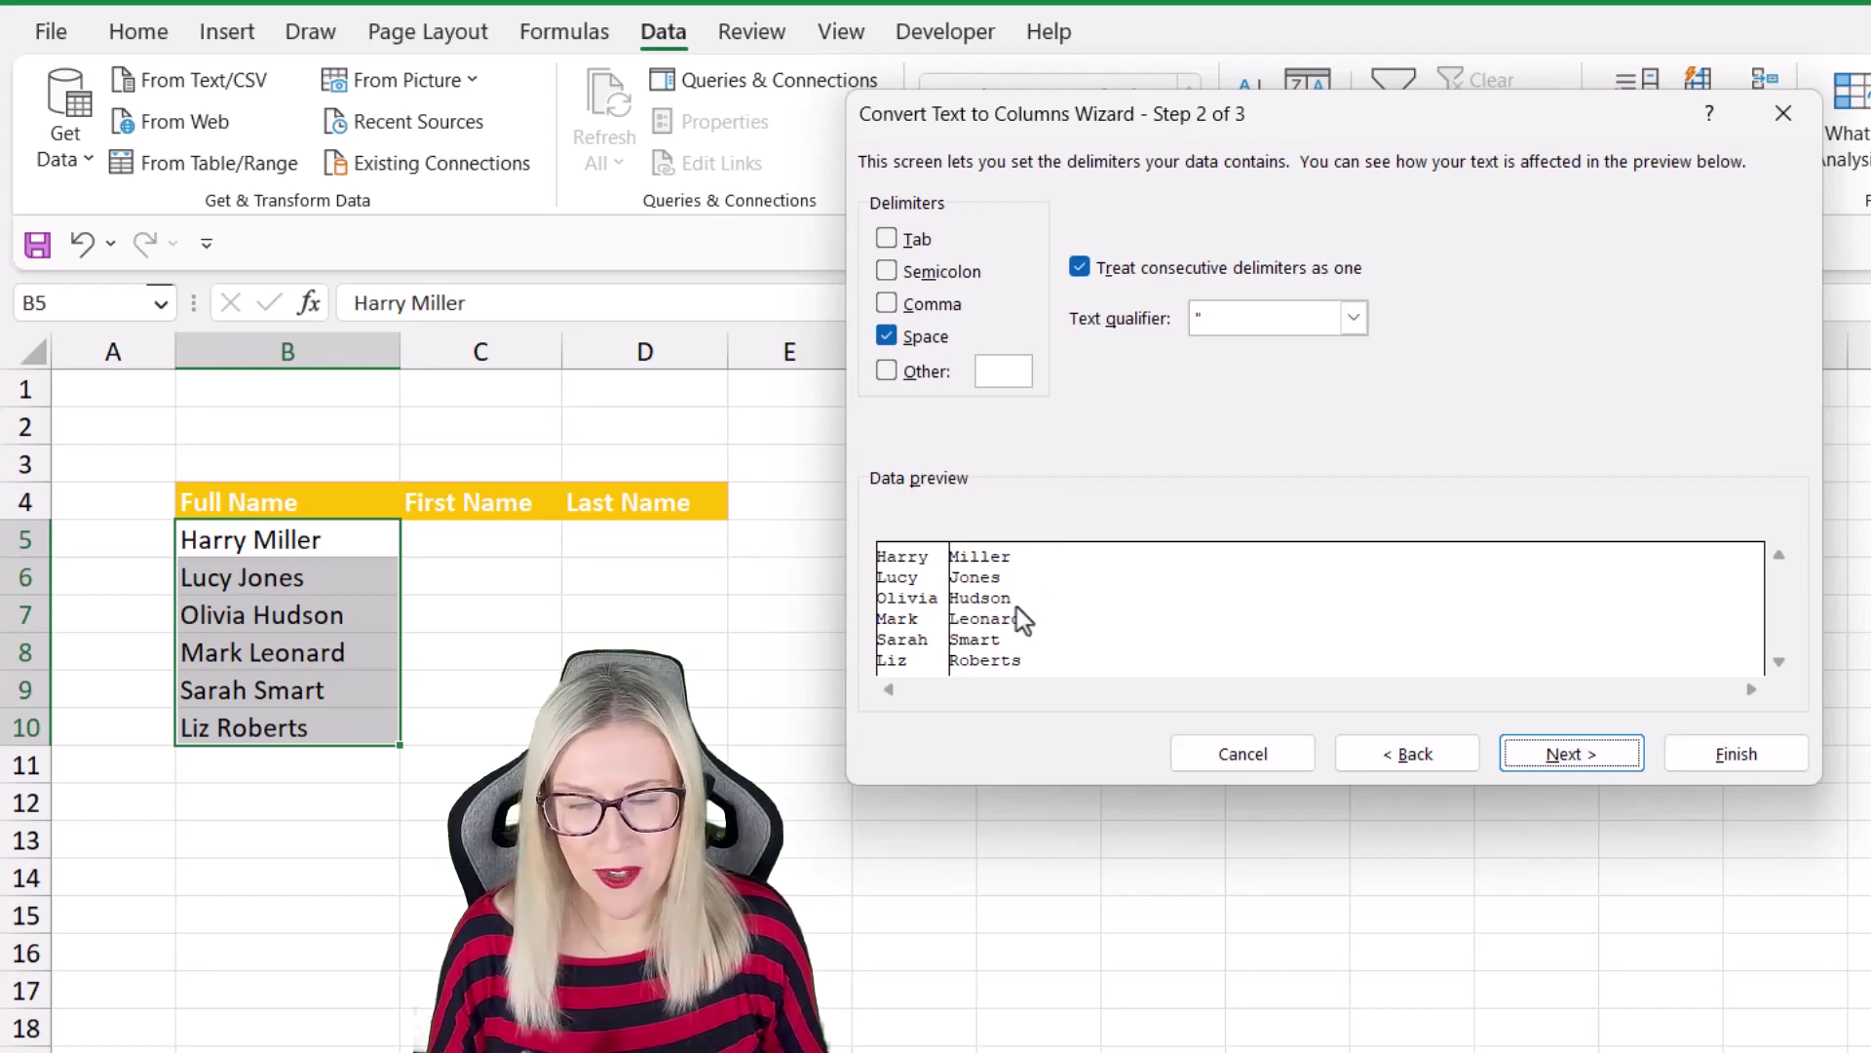
click(1602, 769)
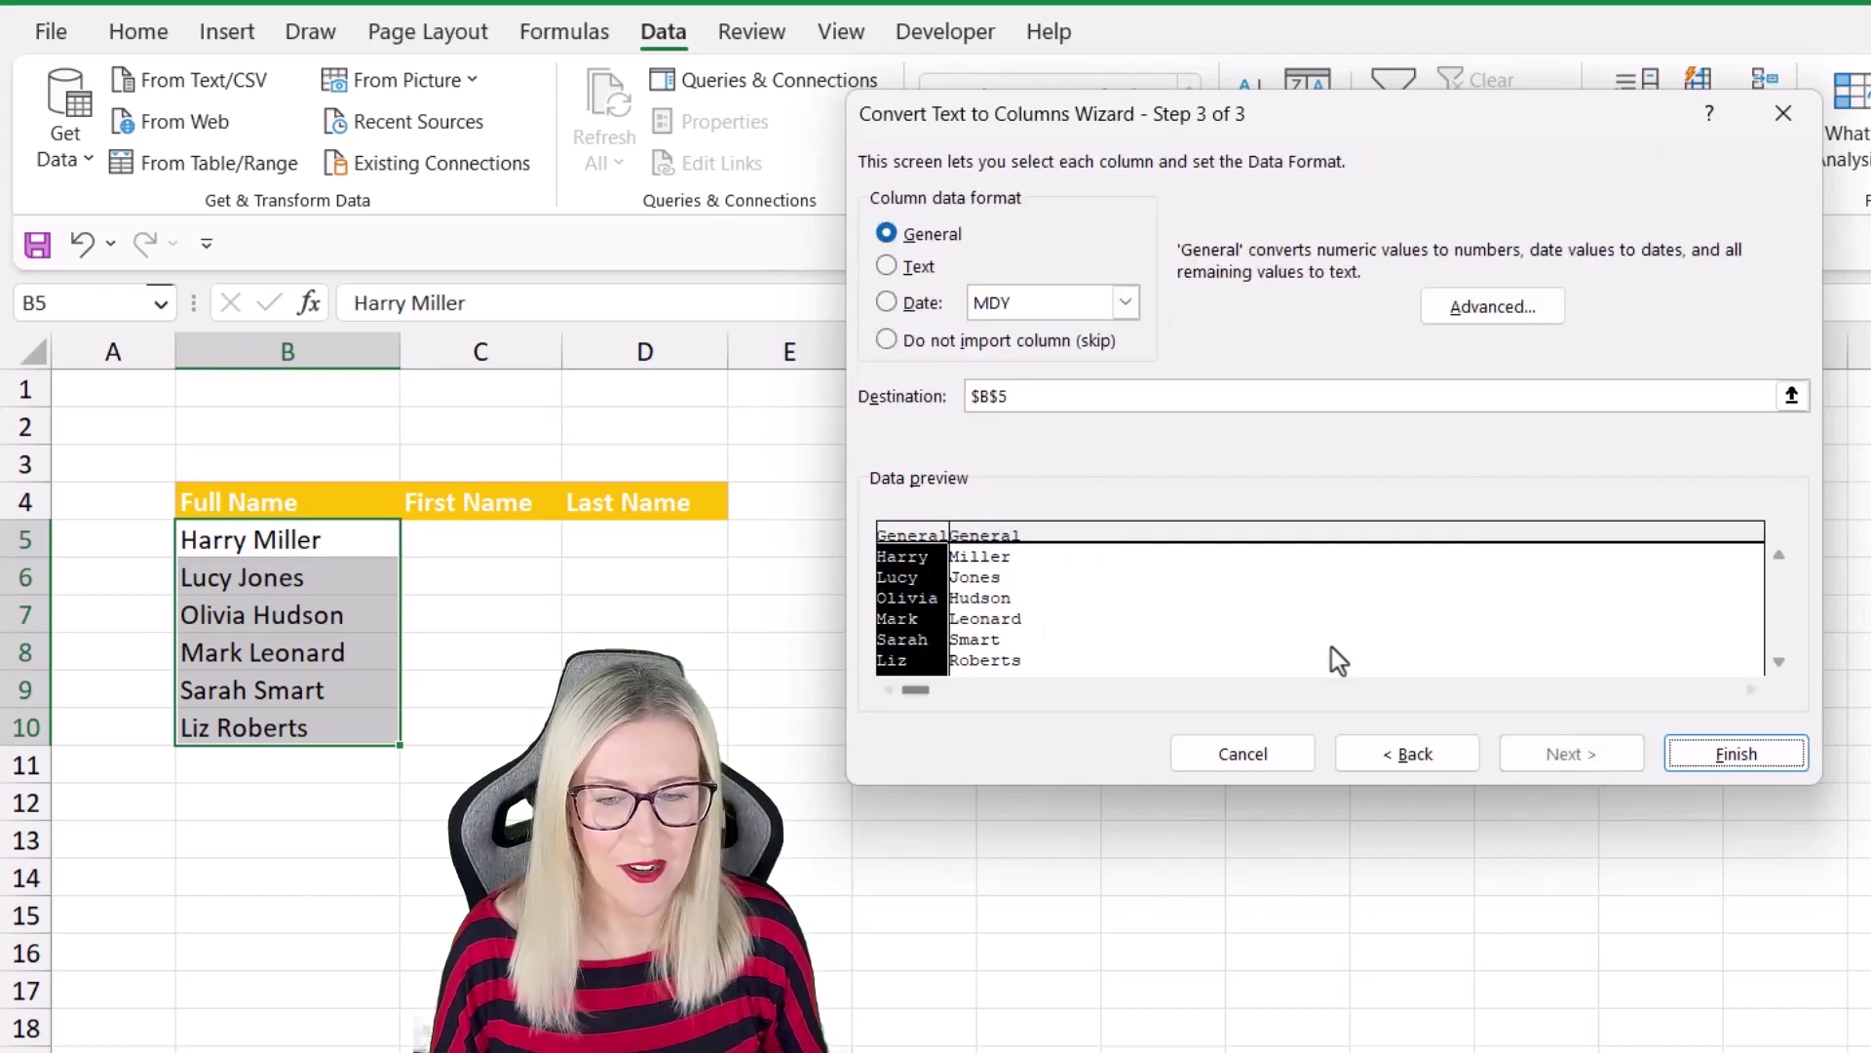
click(1063, 396)
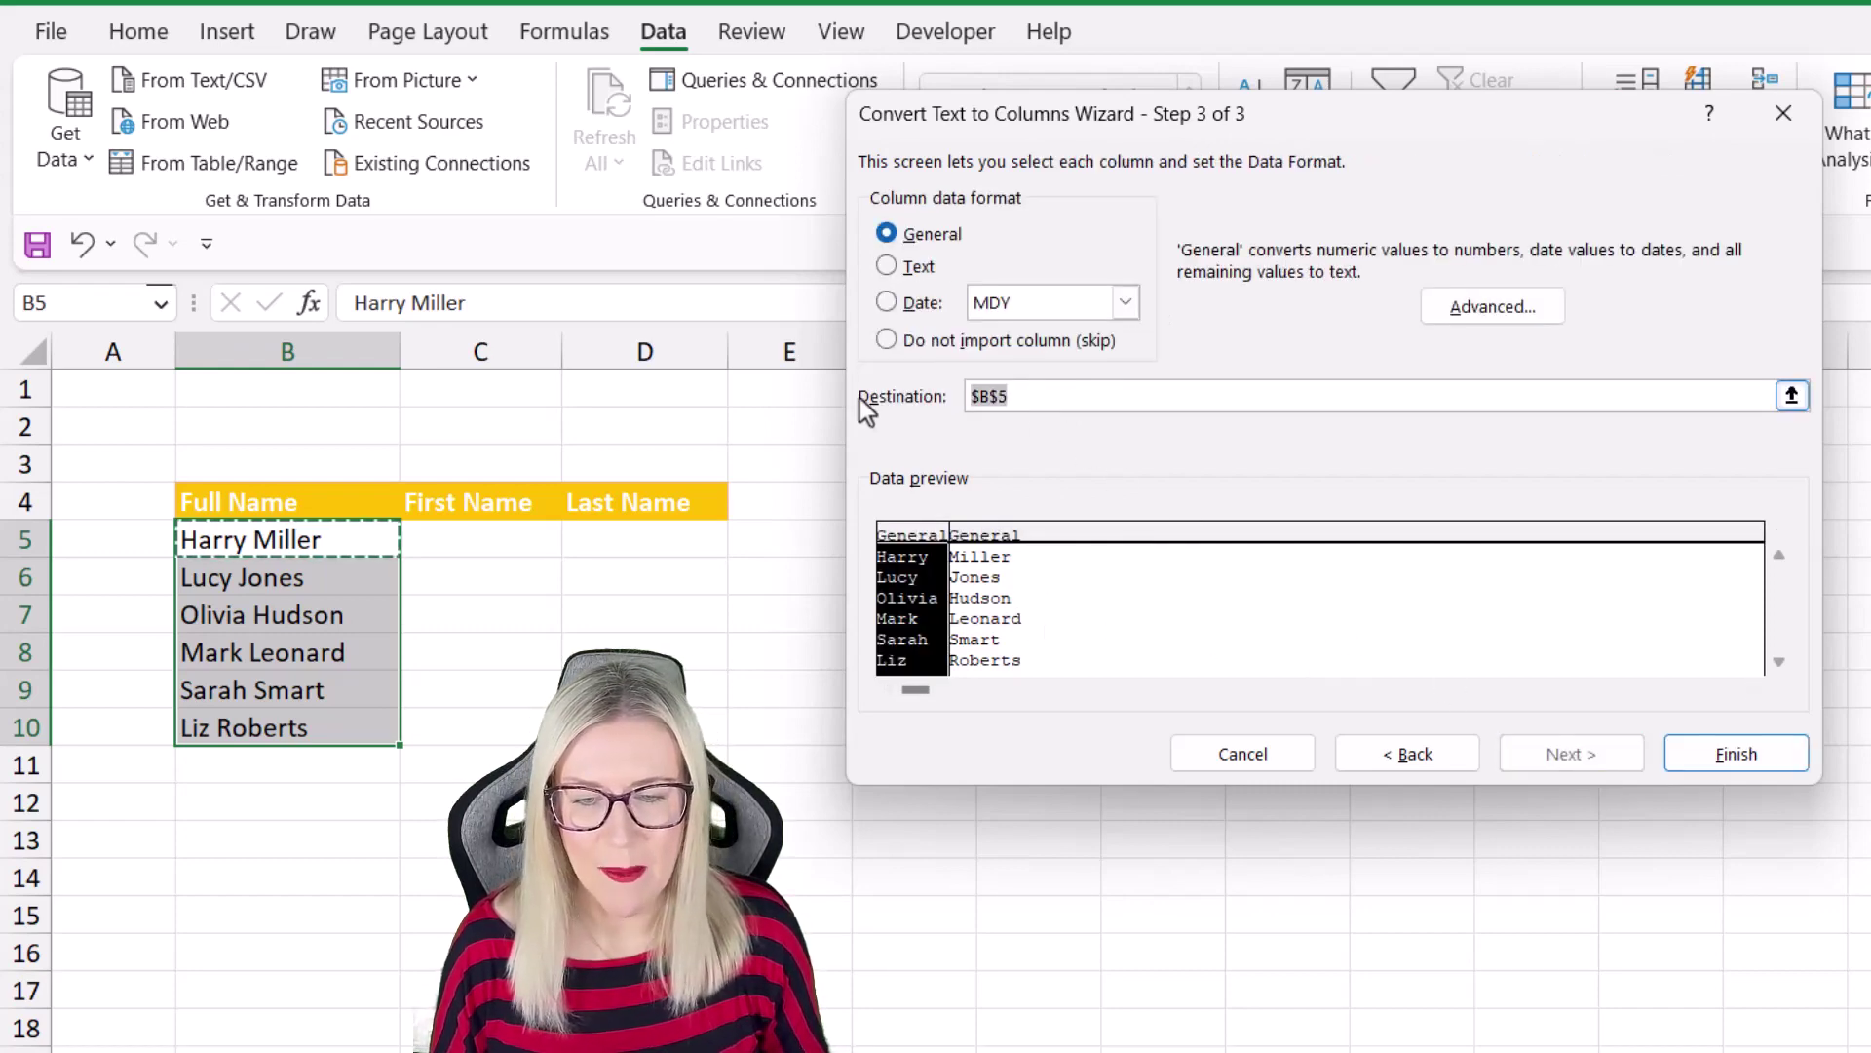
click(496, 543)
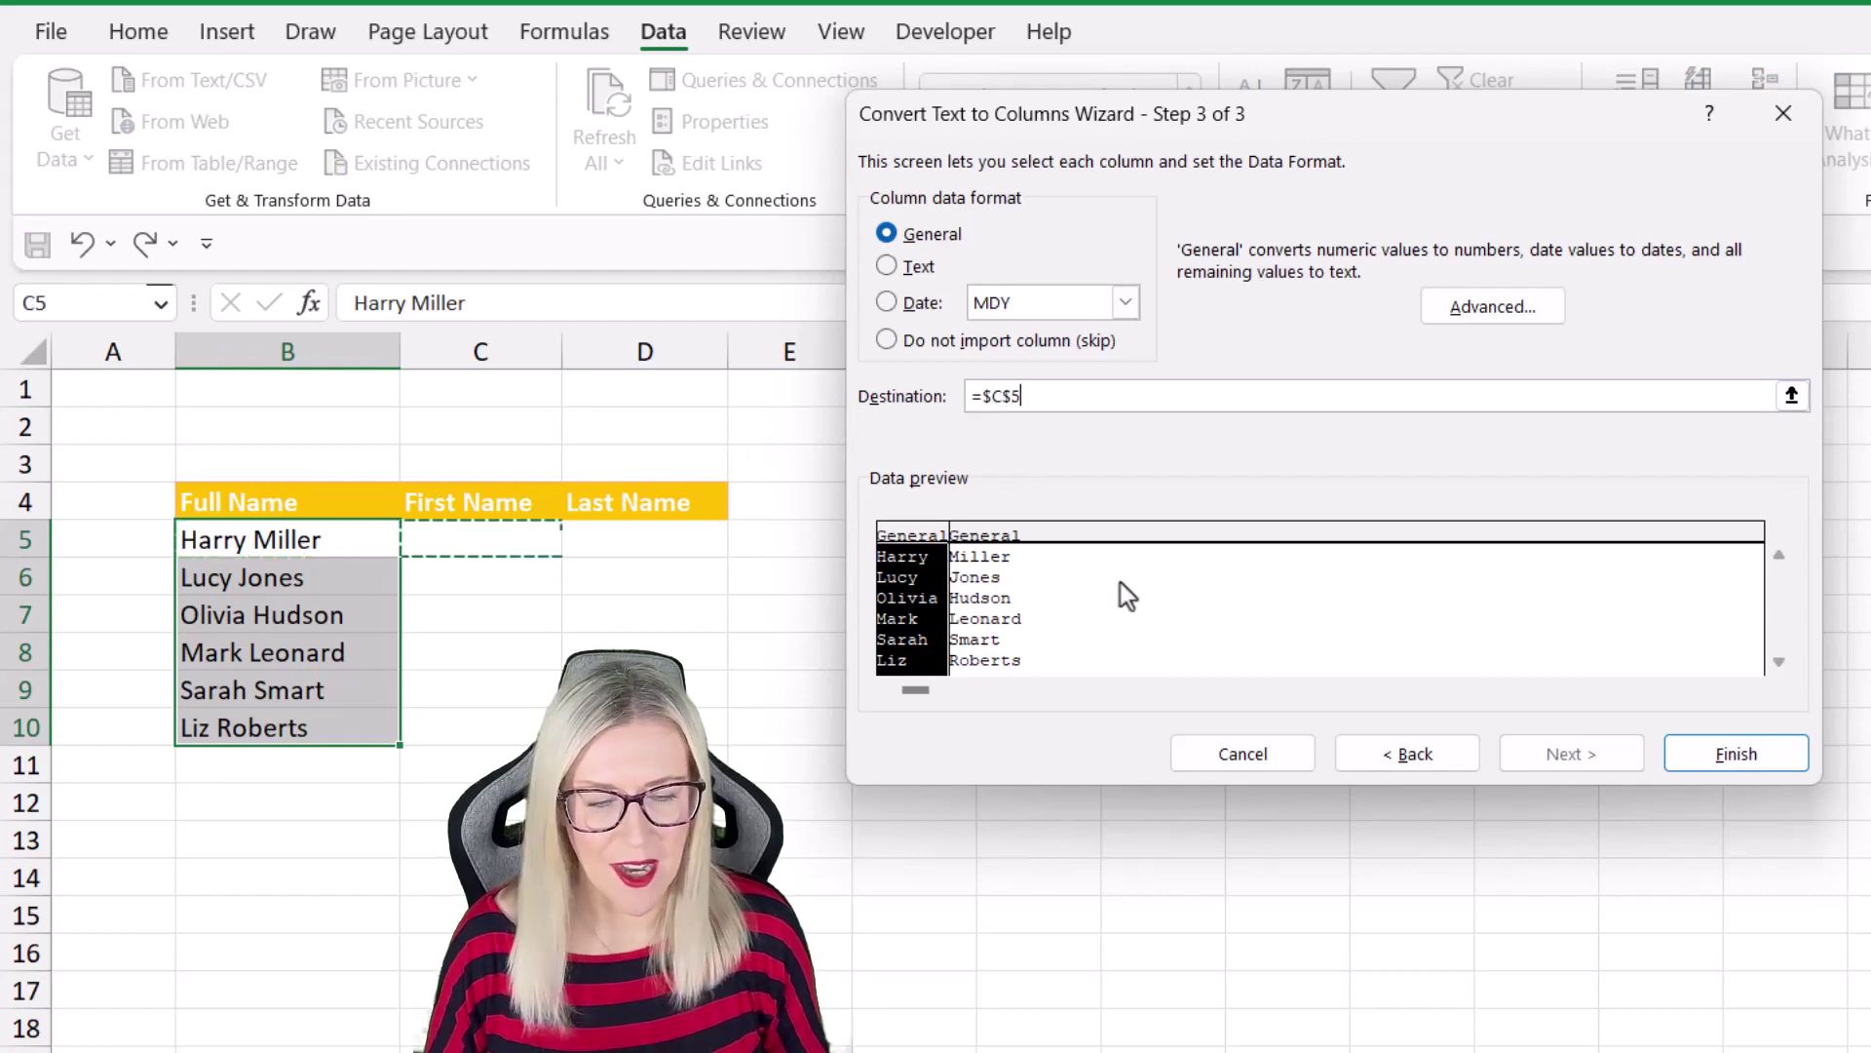
click(1737, 754)
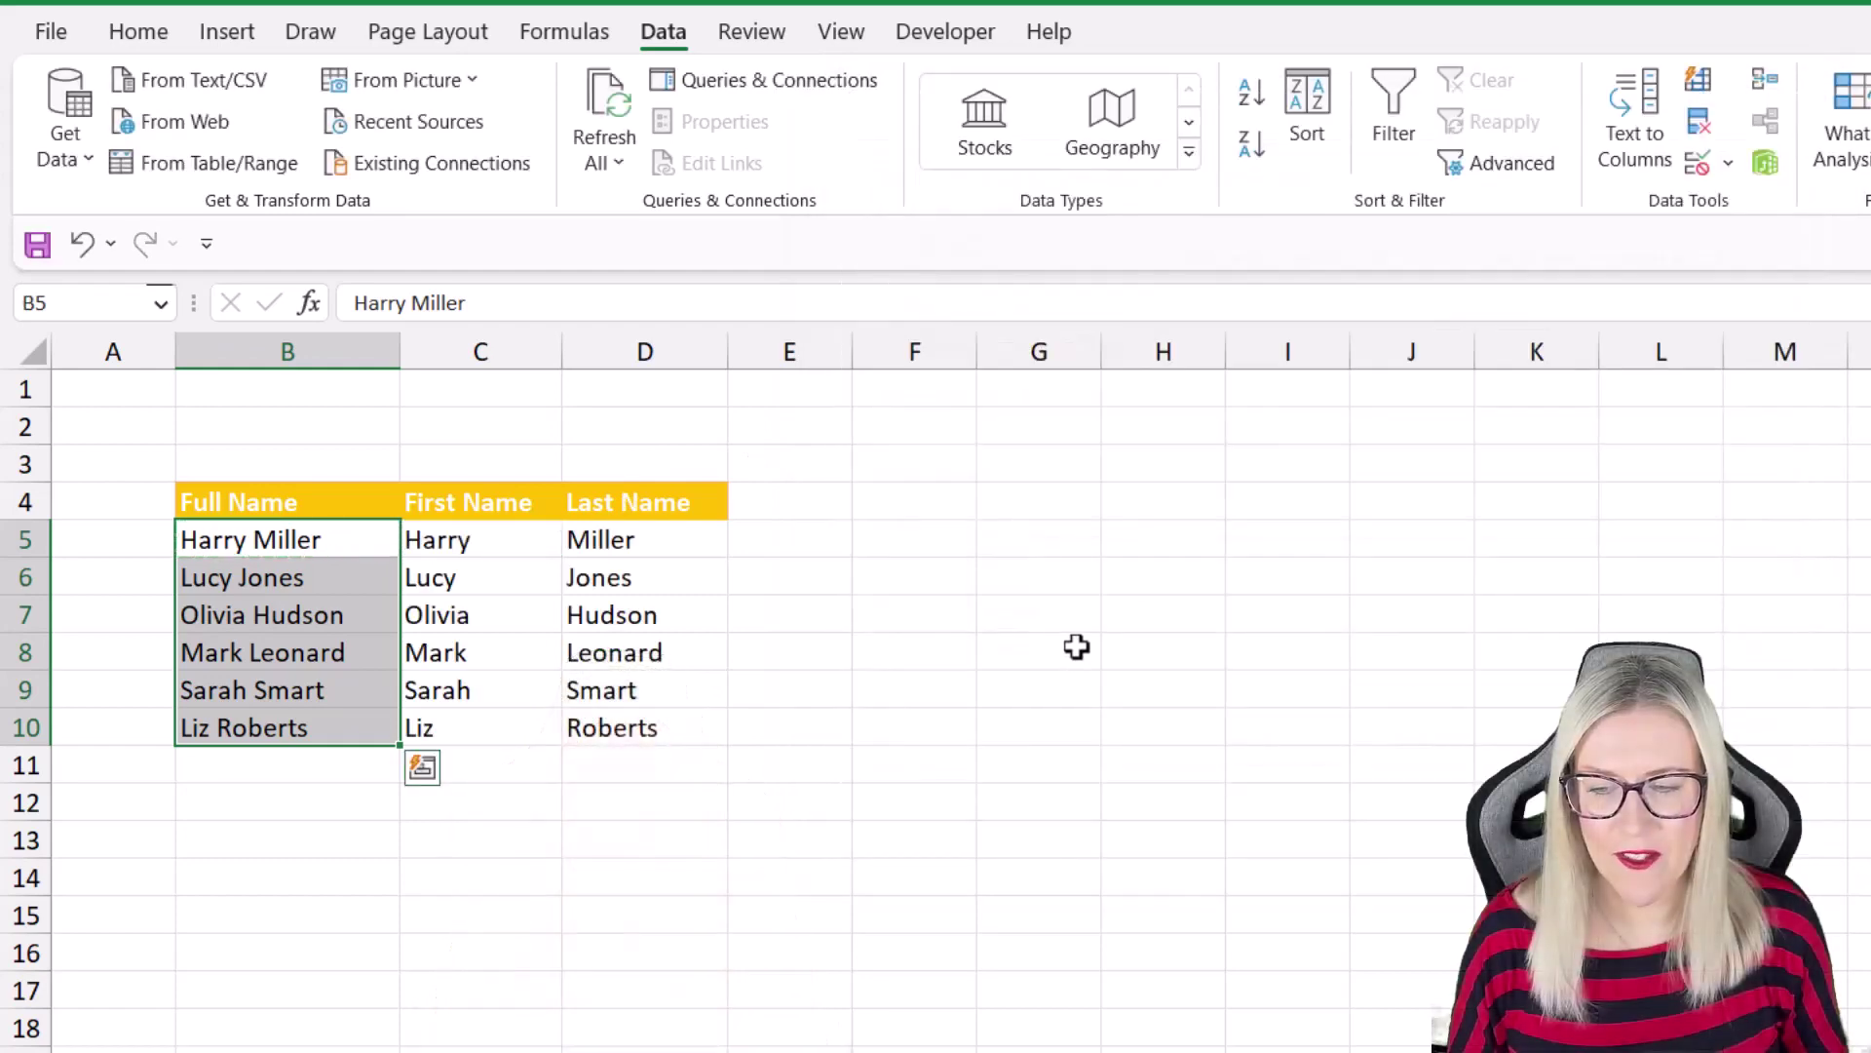
click(1077, 649)
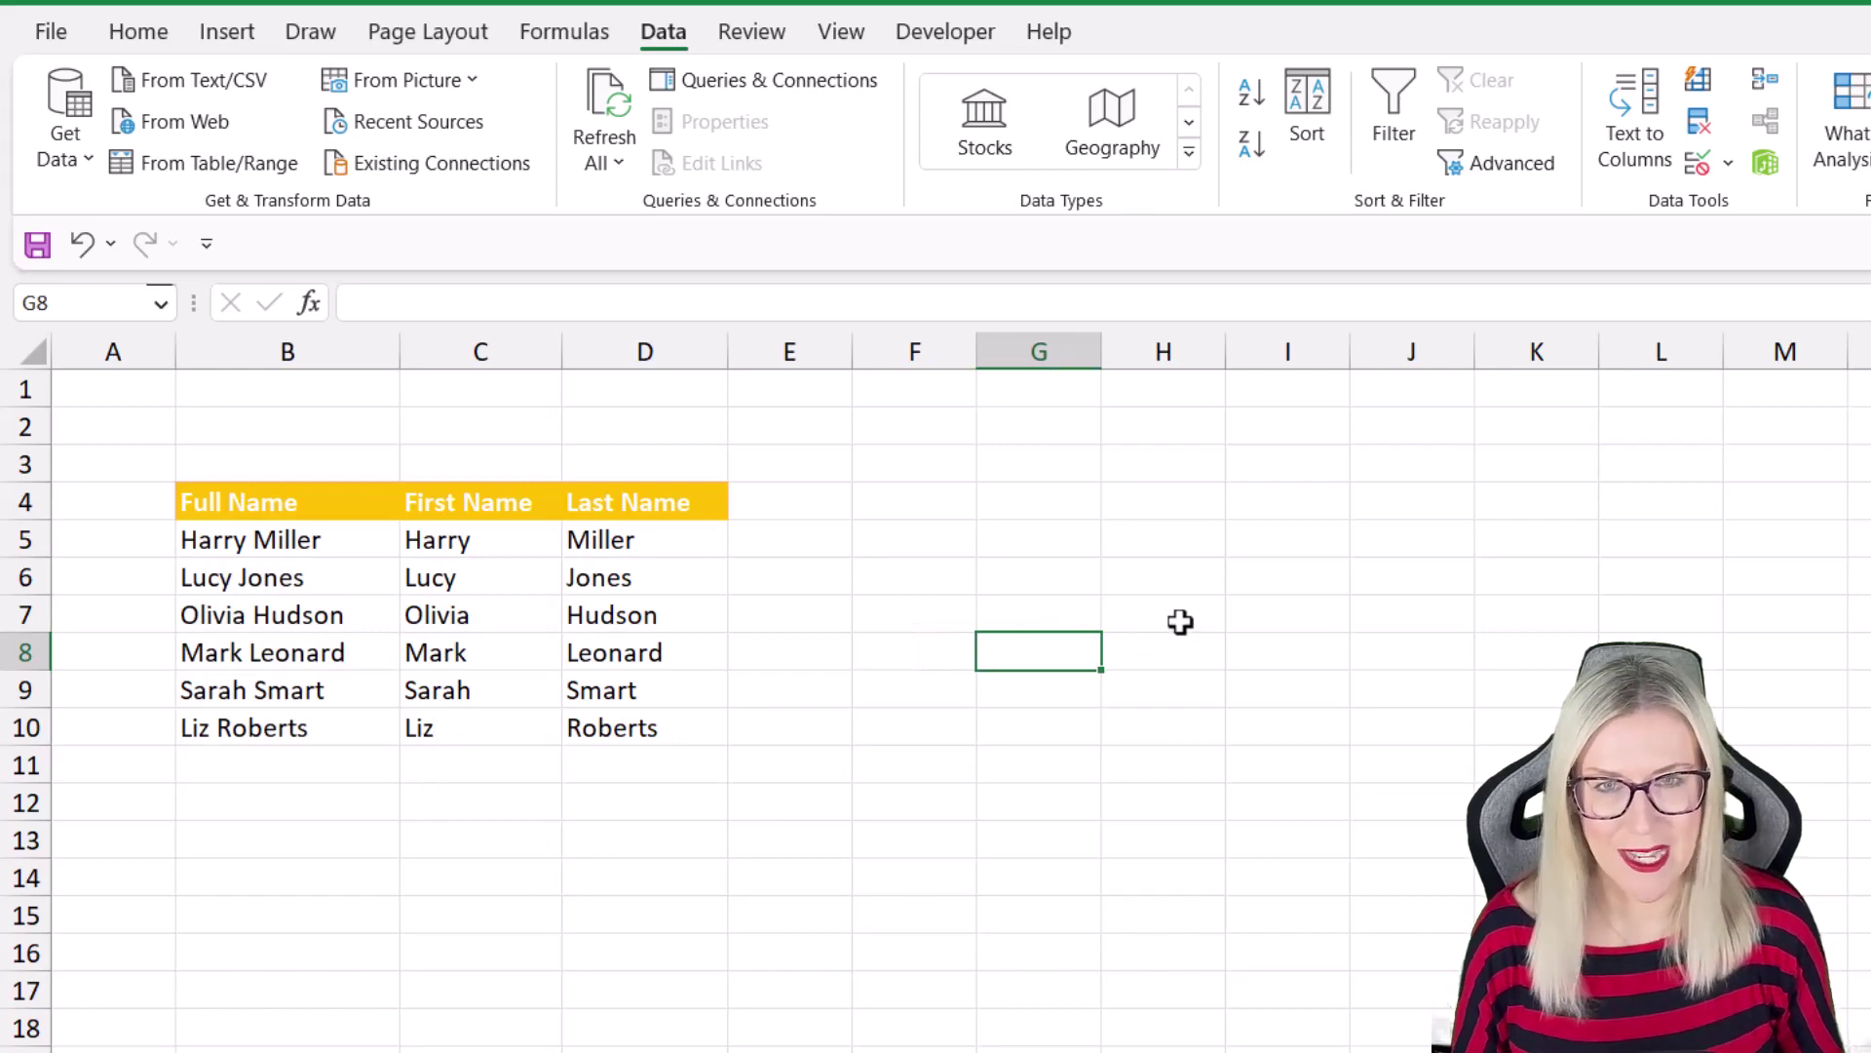
Go to the Employee sheet with comma/semicolon name lists and empty Sales, Marketing, HR columns
click(1166, 532)
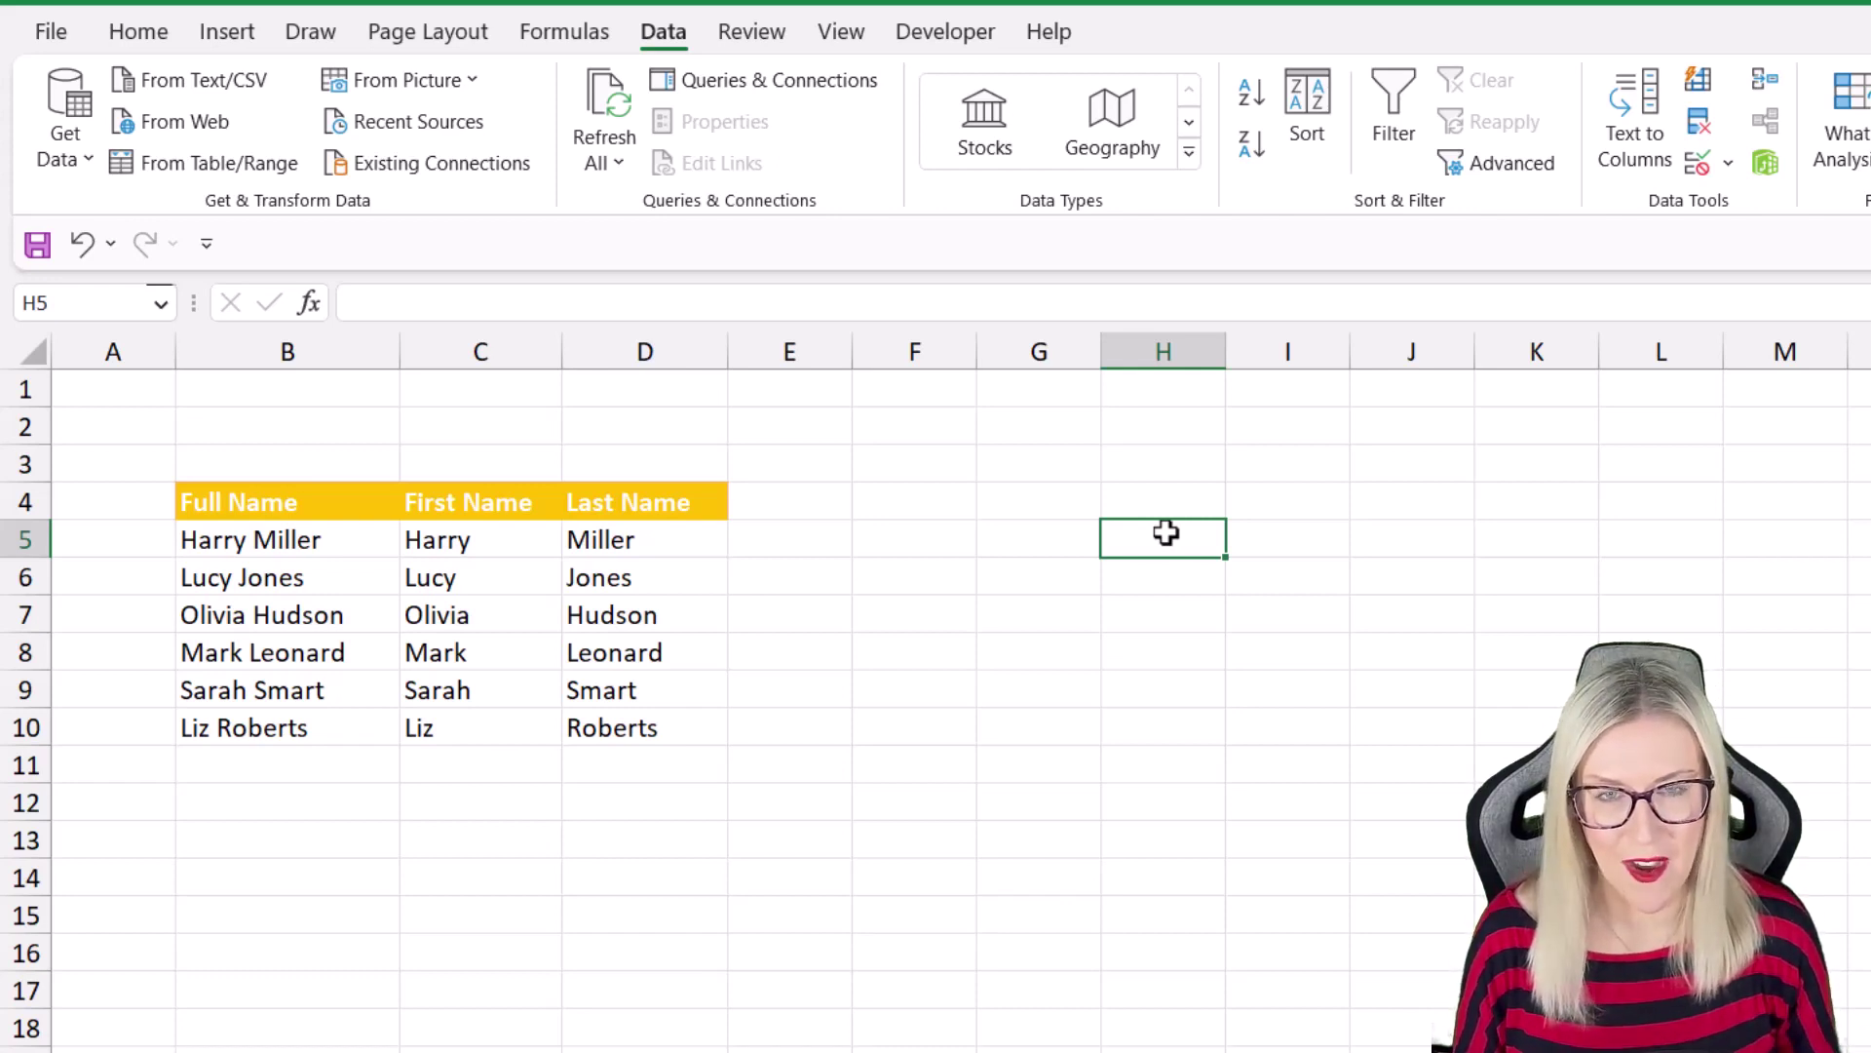
click(964, 616)
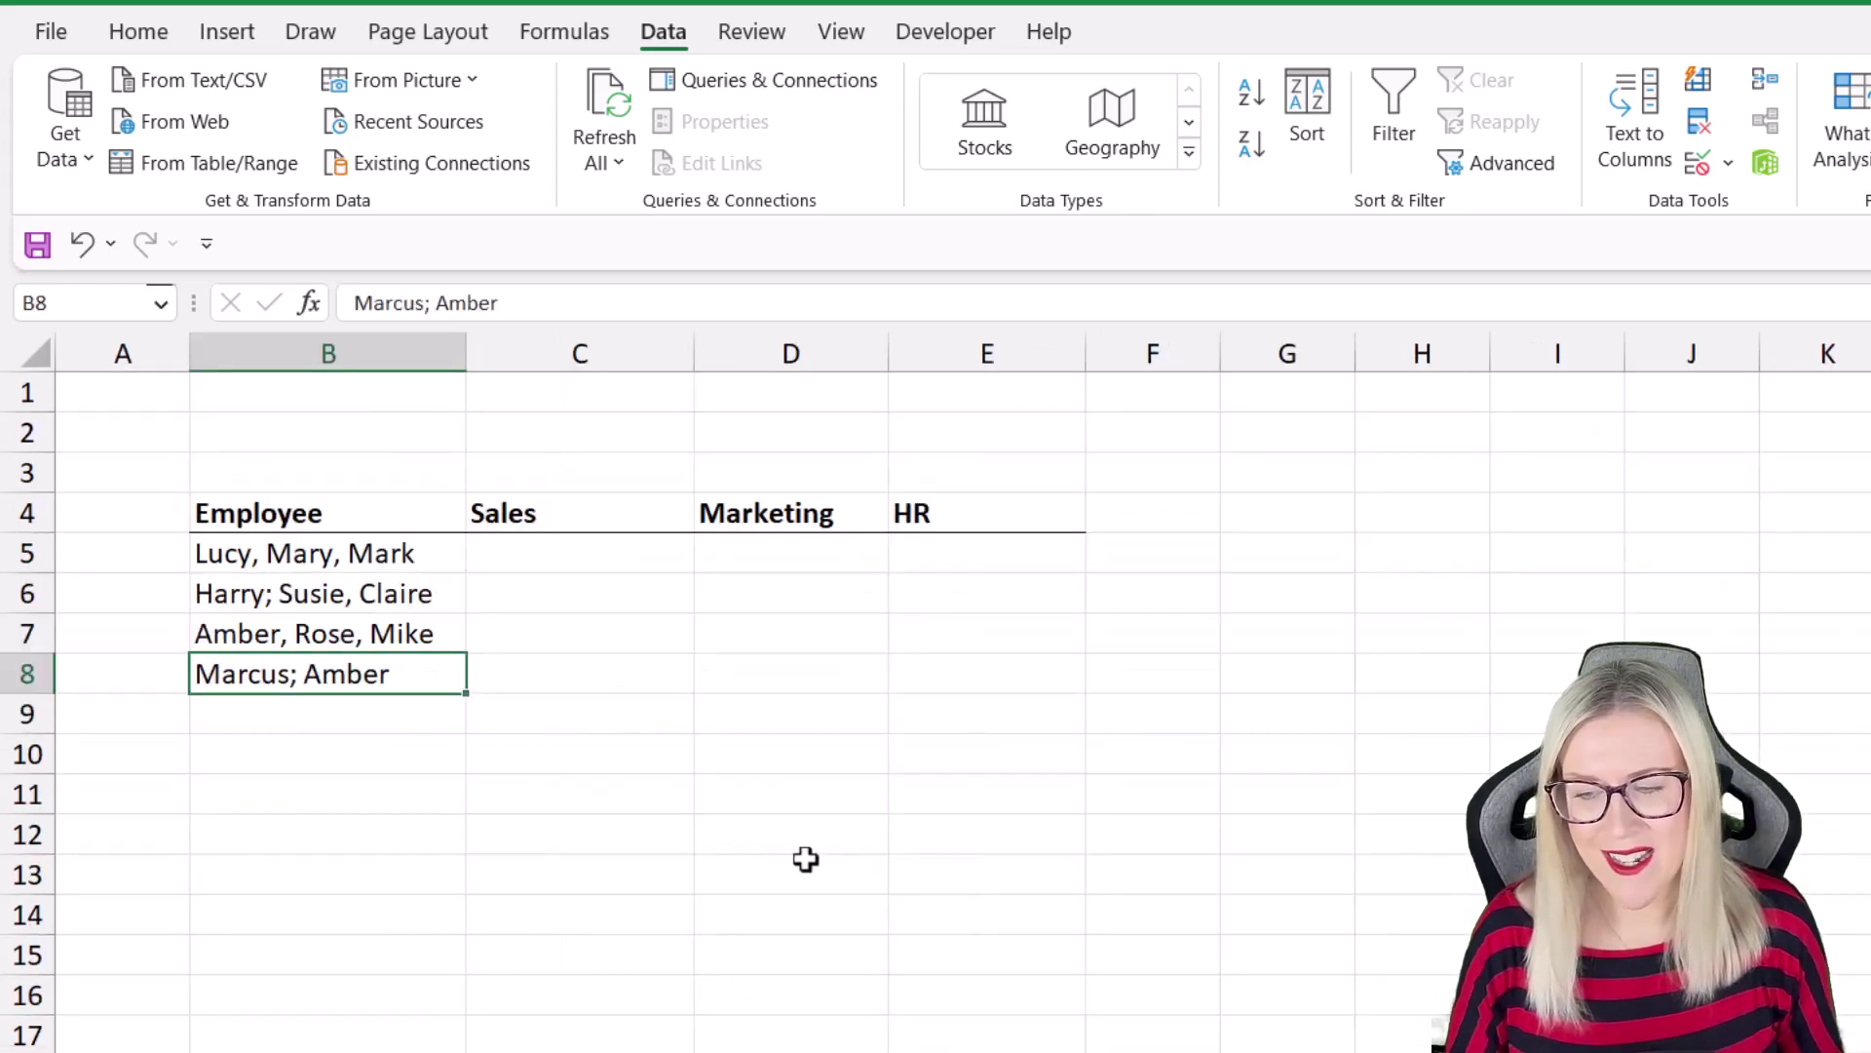
Review the employee list in B5 and the empty Sales, Marketing and HR cells in row 5
click(835, 796)
click(1109, 598)
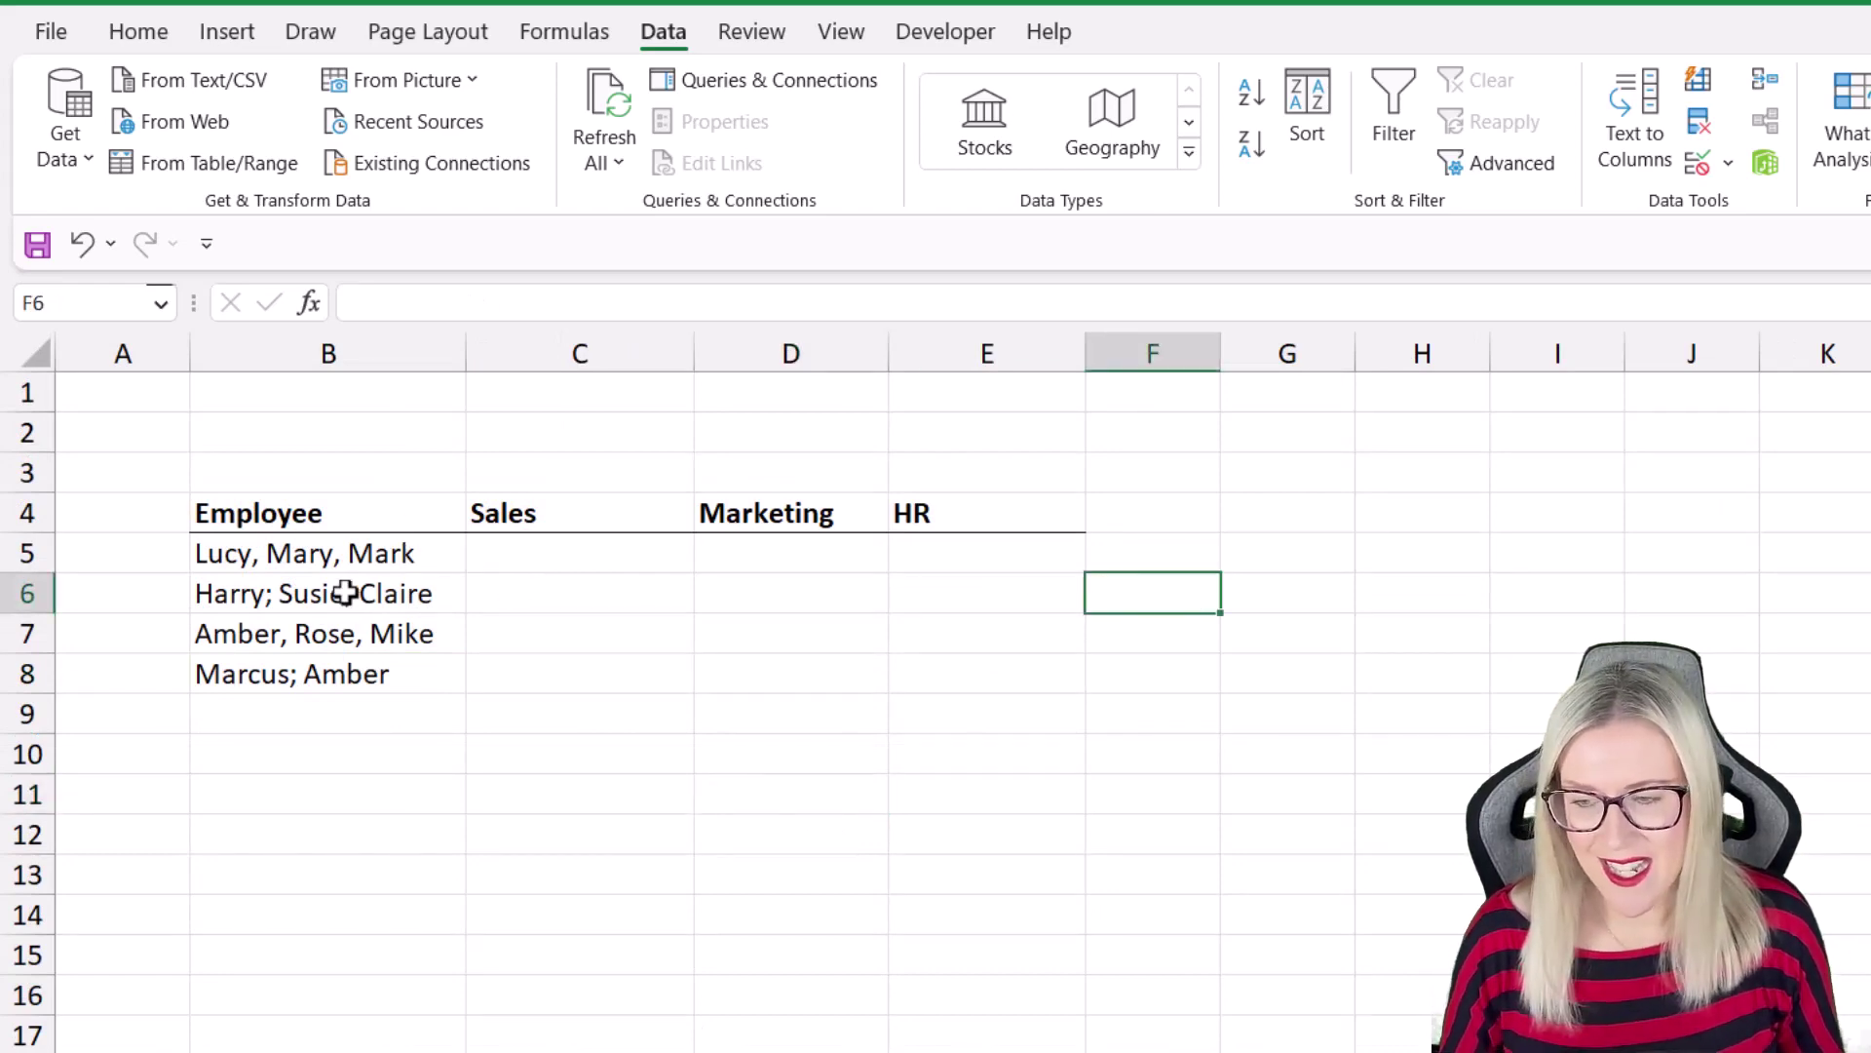
click(283, 558)
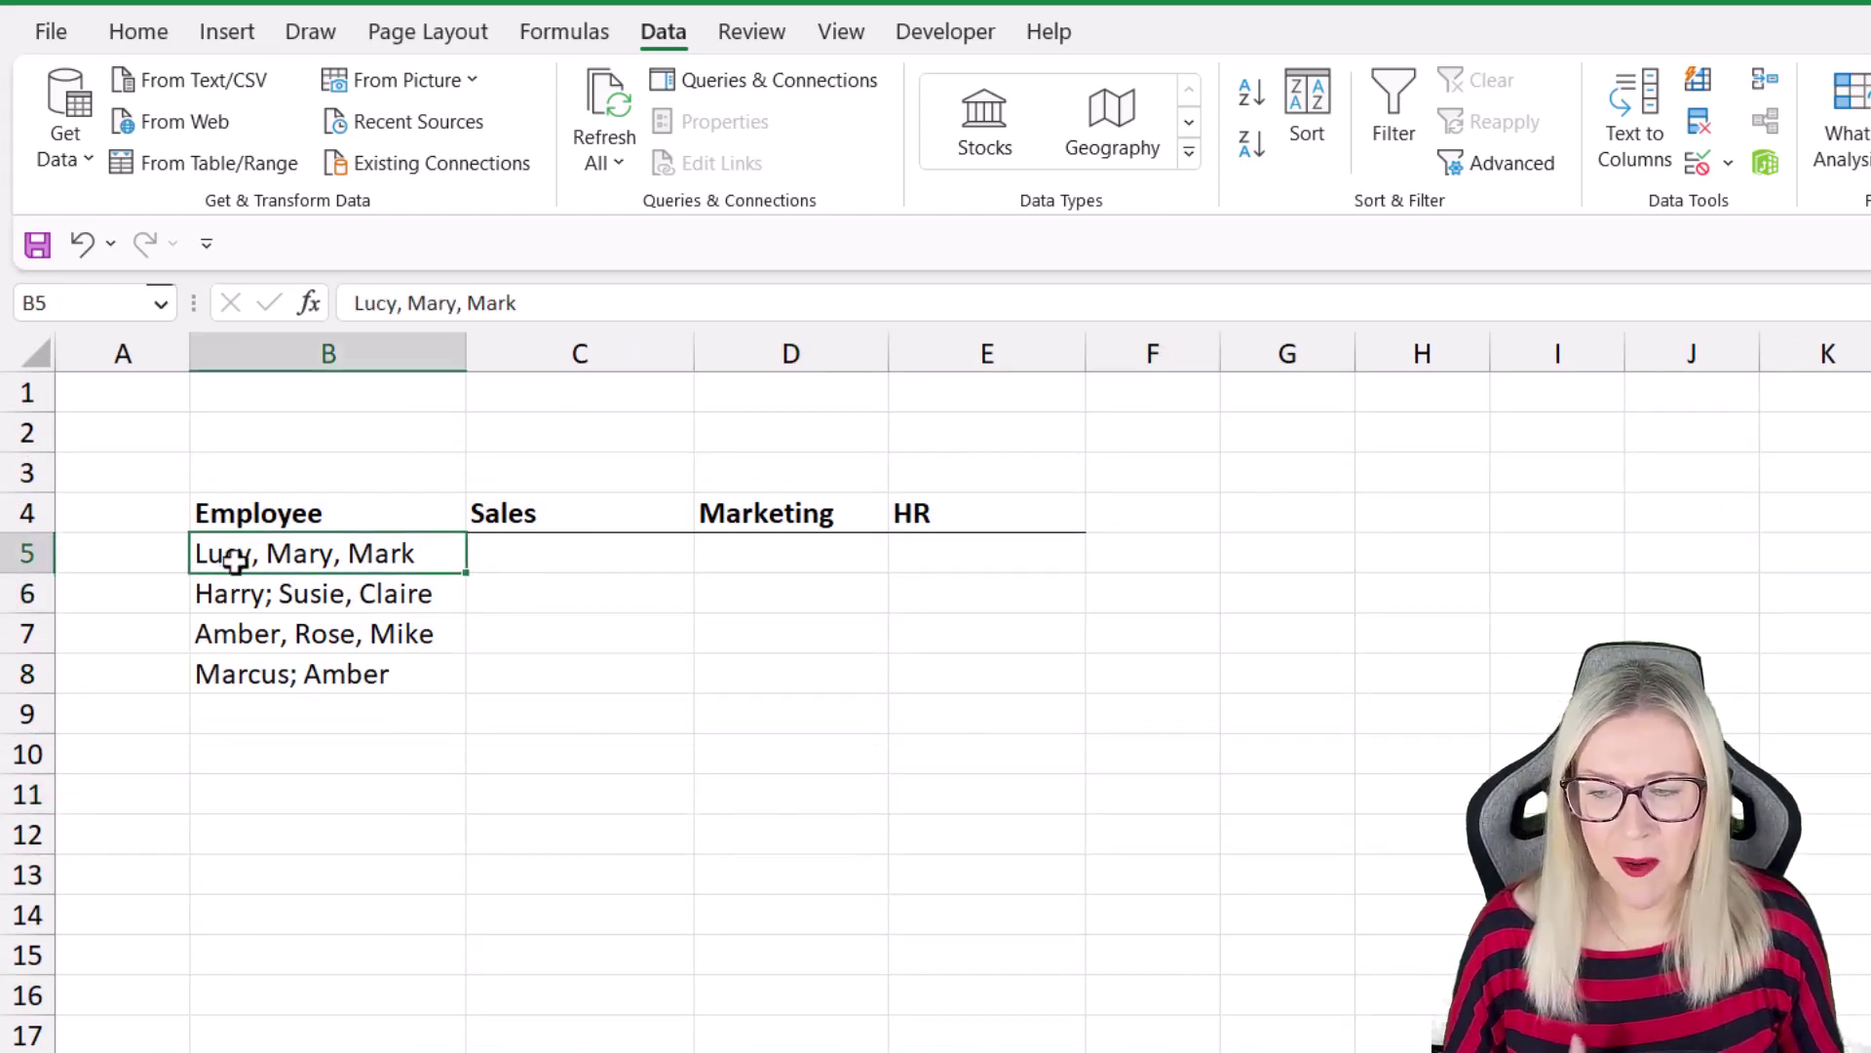
click(558, 548)
click(786, 568)
click(969, 564)
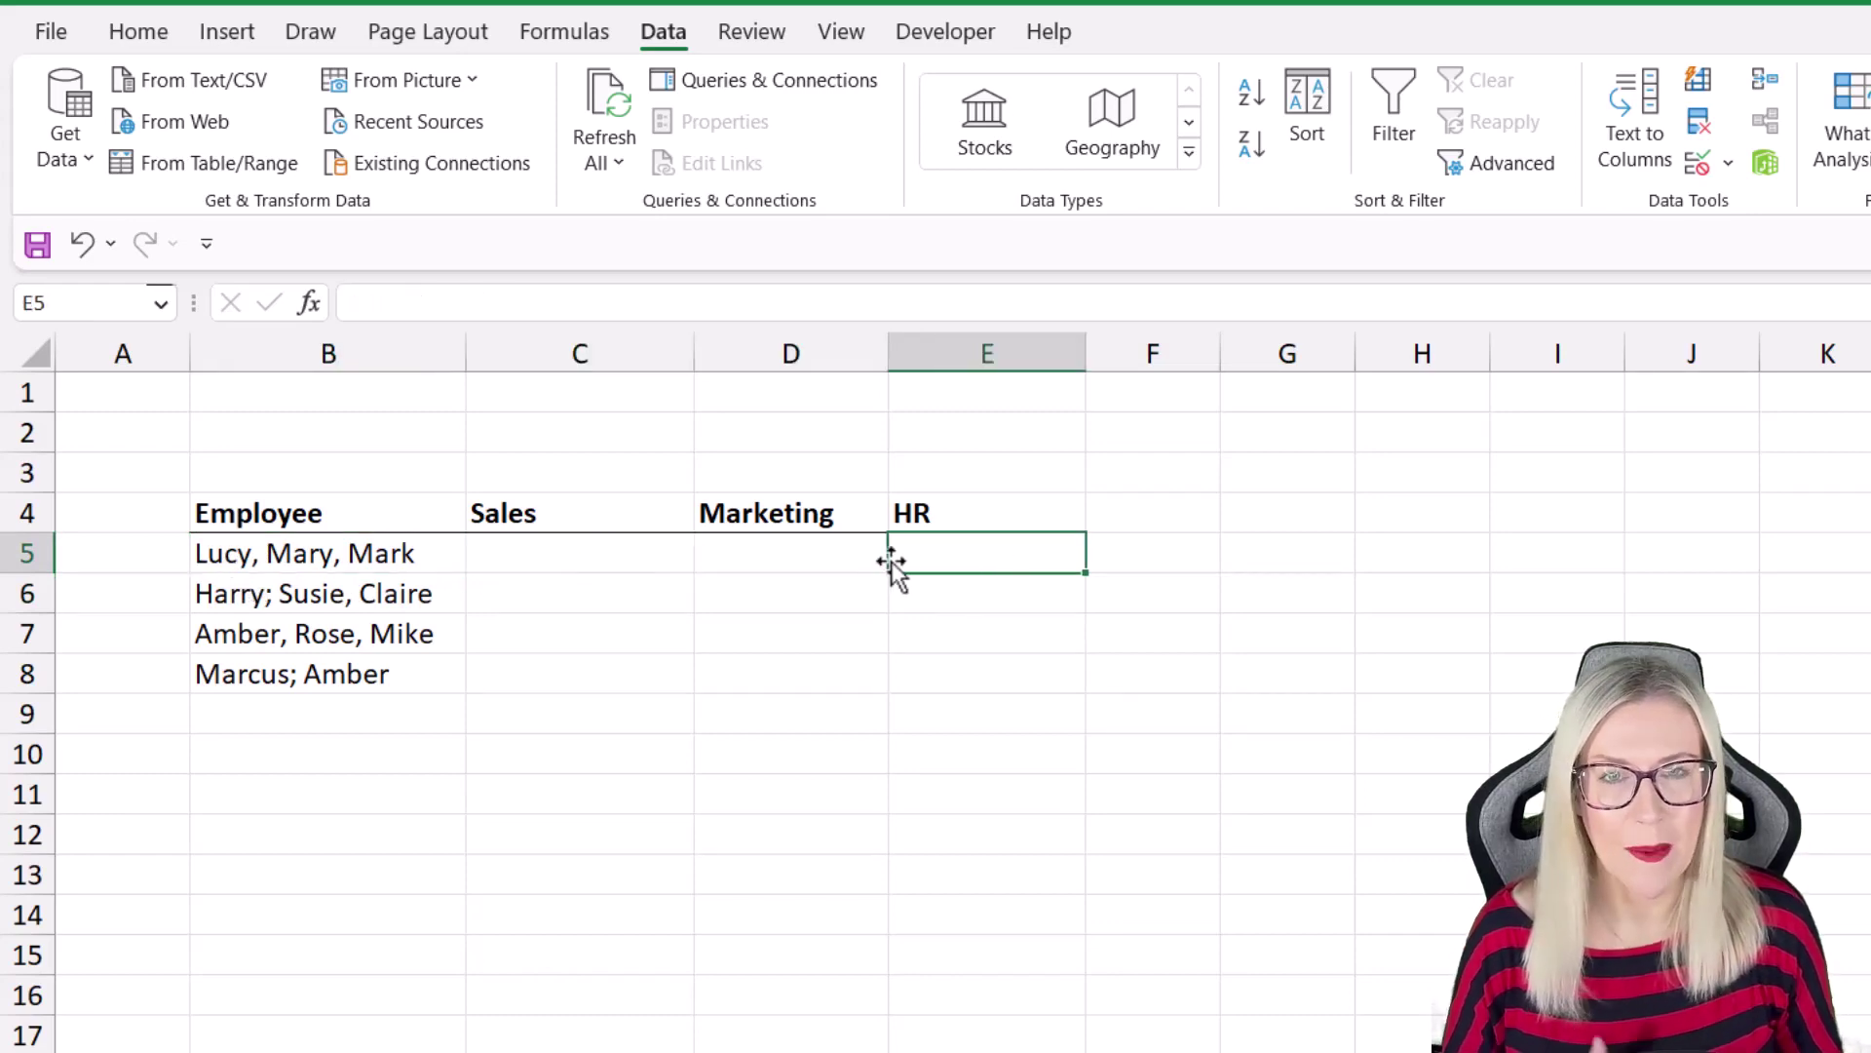
click(307, 571)
click(566, 557)
click(797, 554)
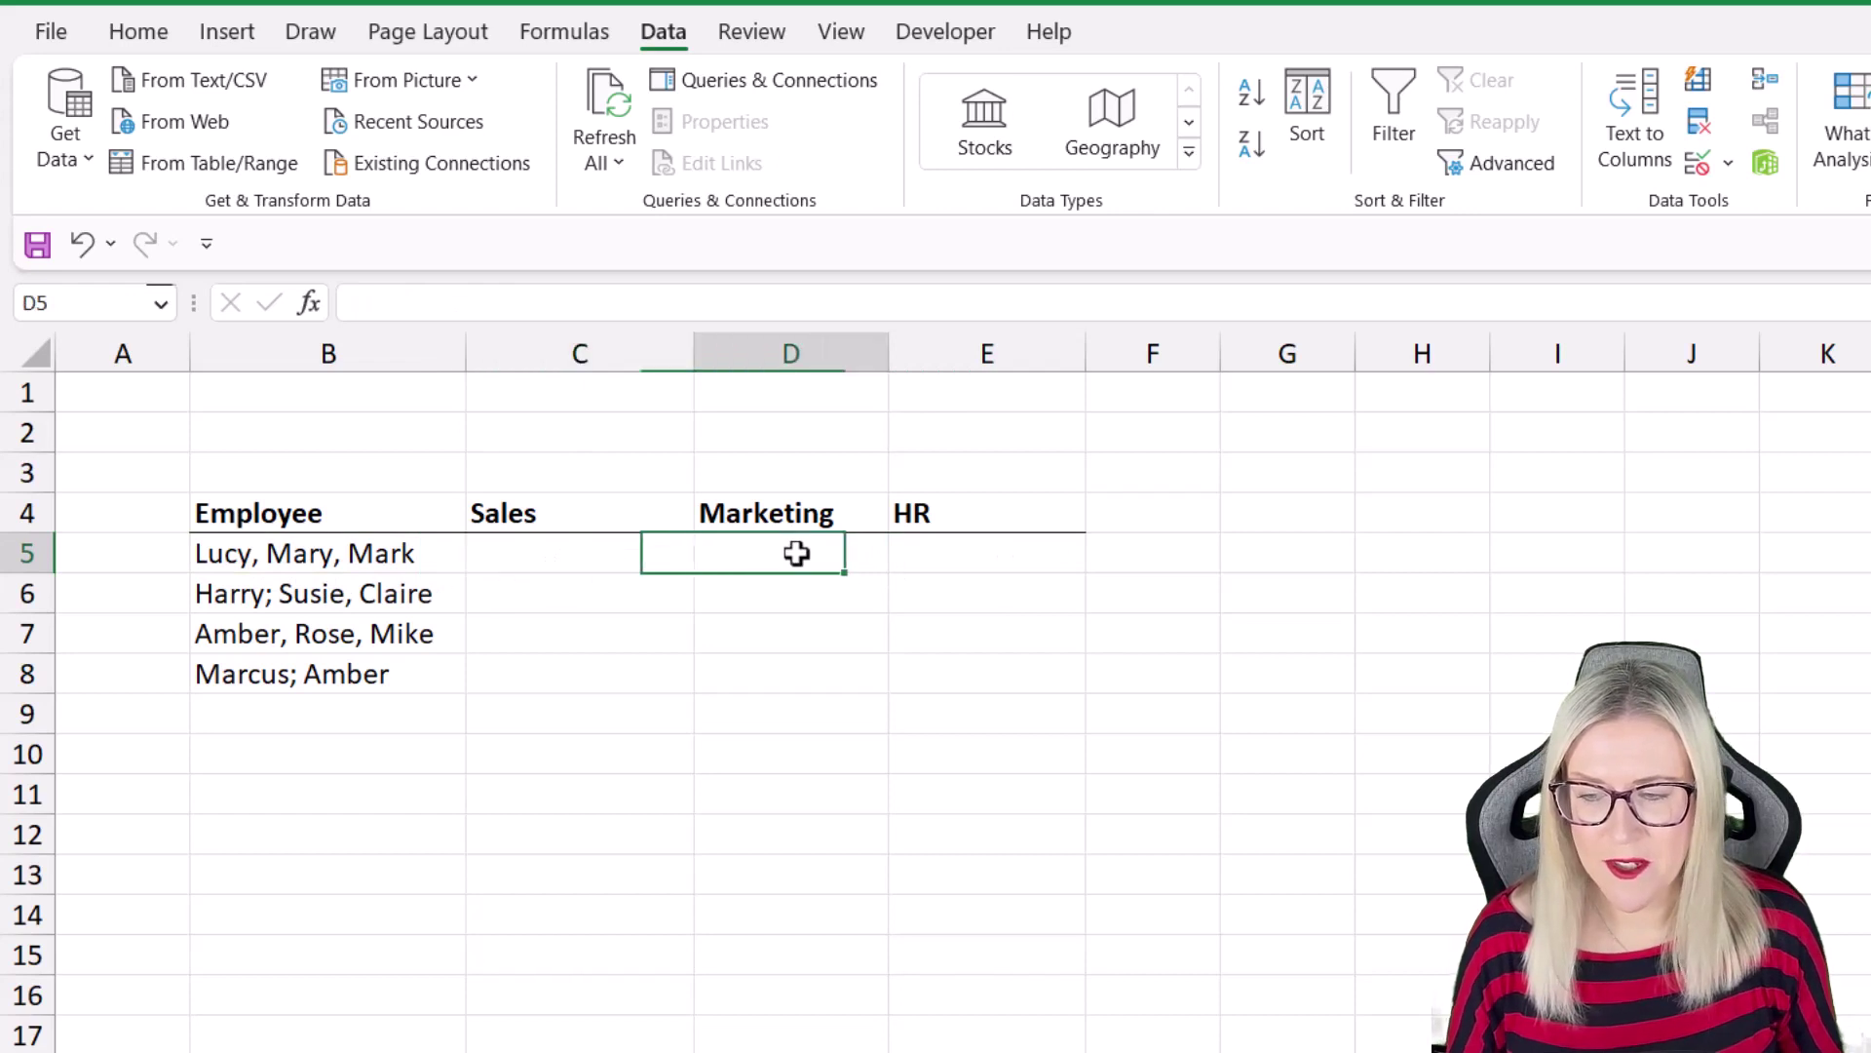
click(963, 552)
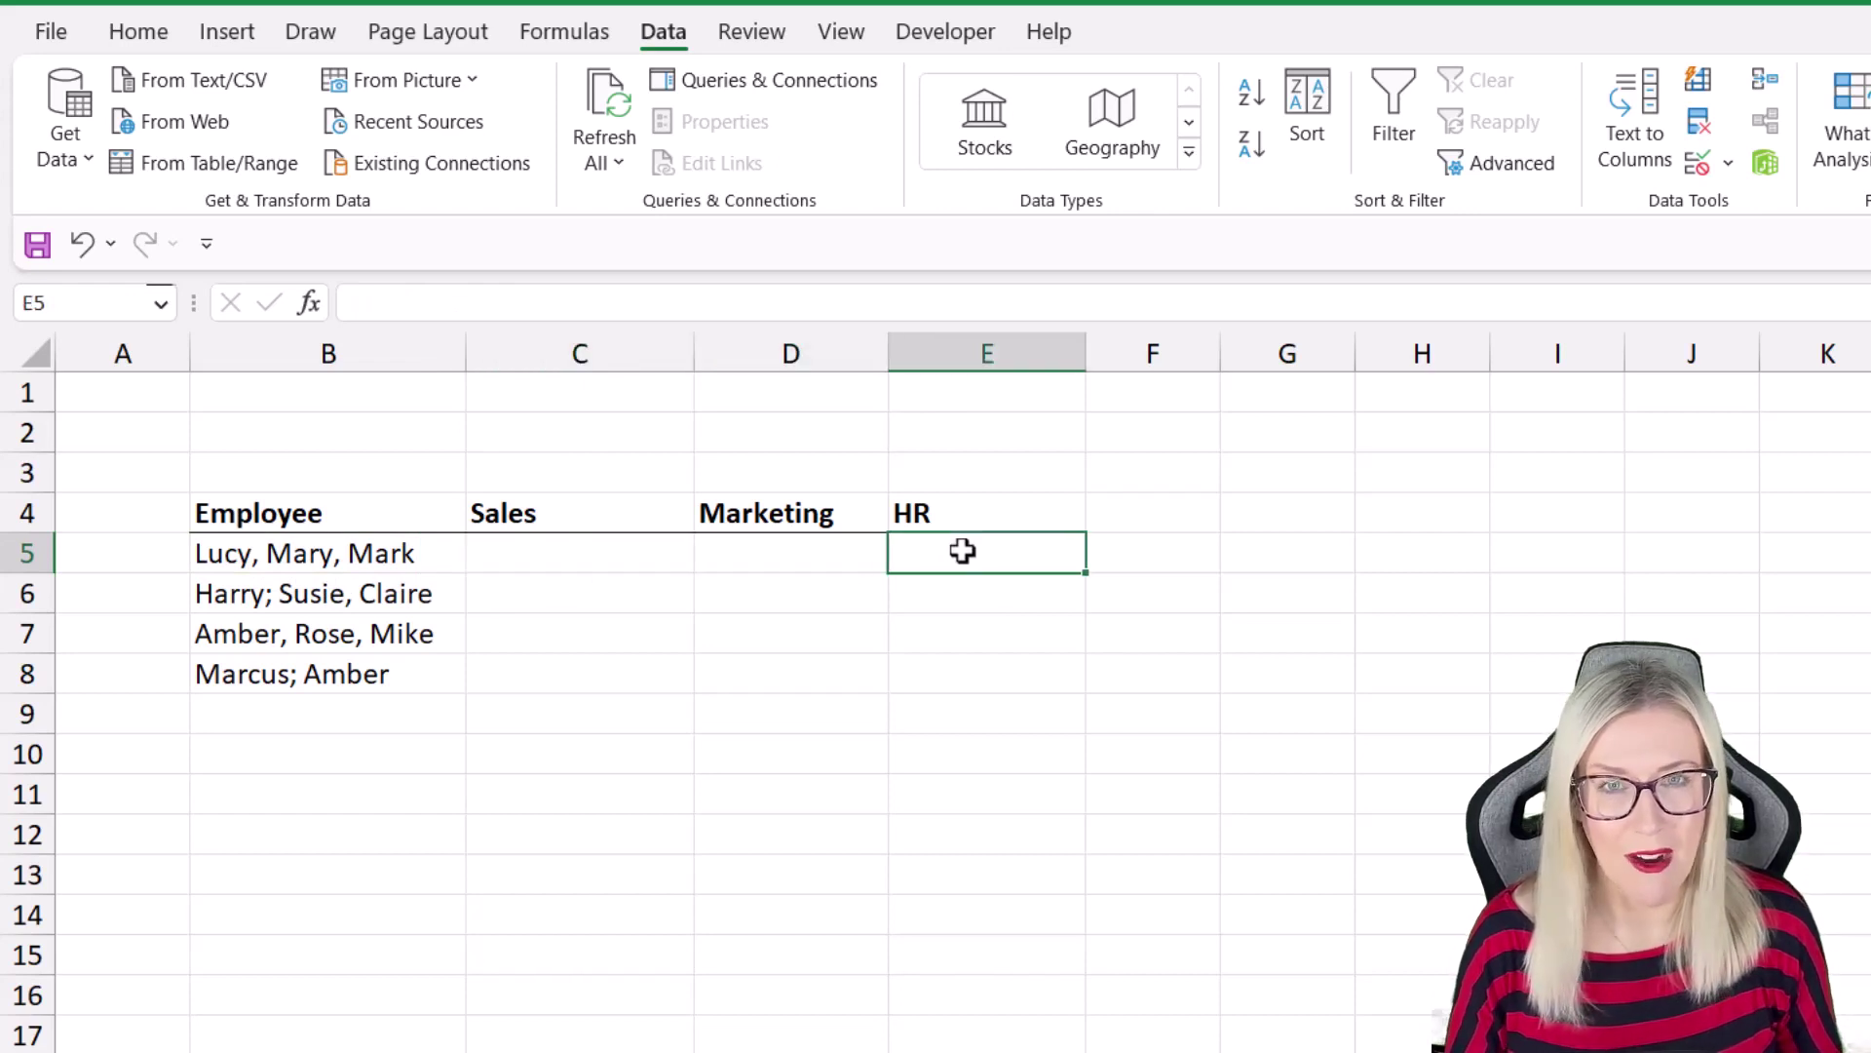
Enter =TEXTSPLIT(B5,", ") in C5 to spill Lucy, Mary and Mark across the departments
click(518, 554)
text(=TEXTSPLIT()
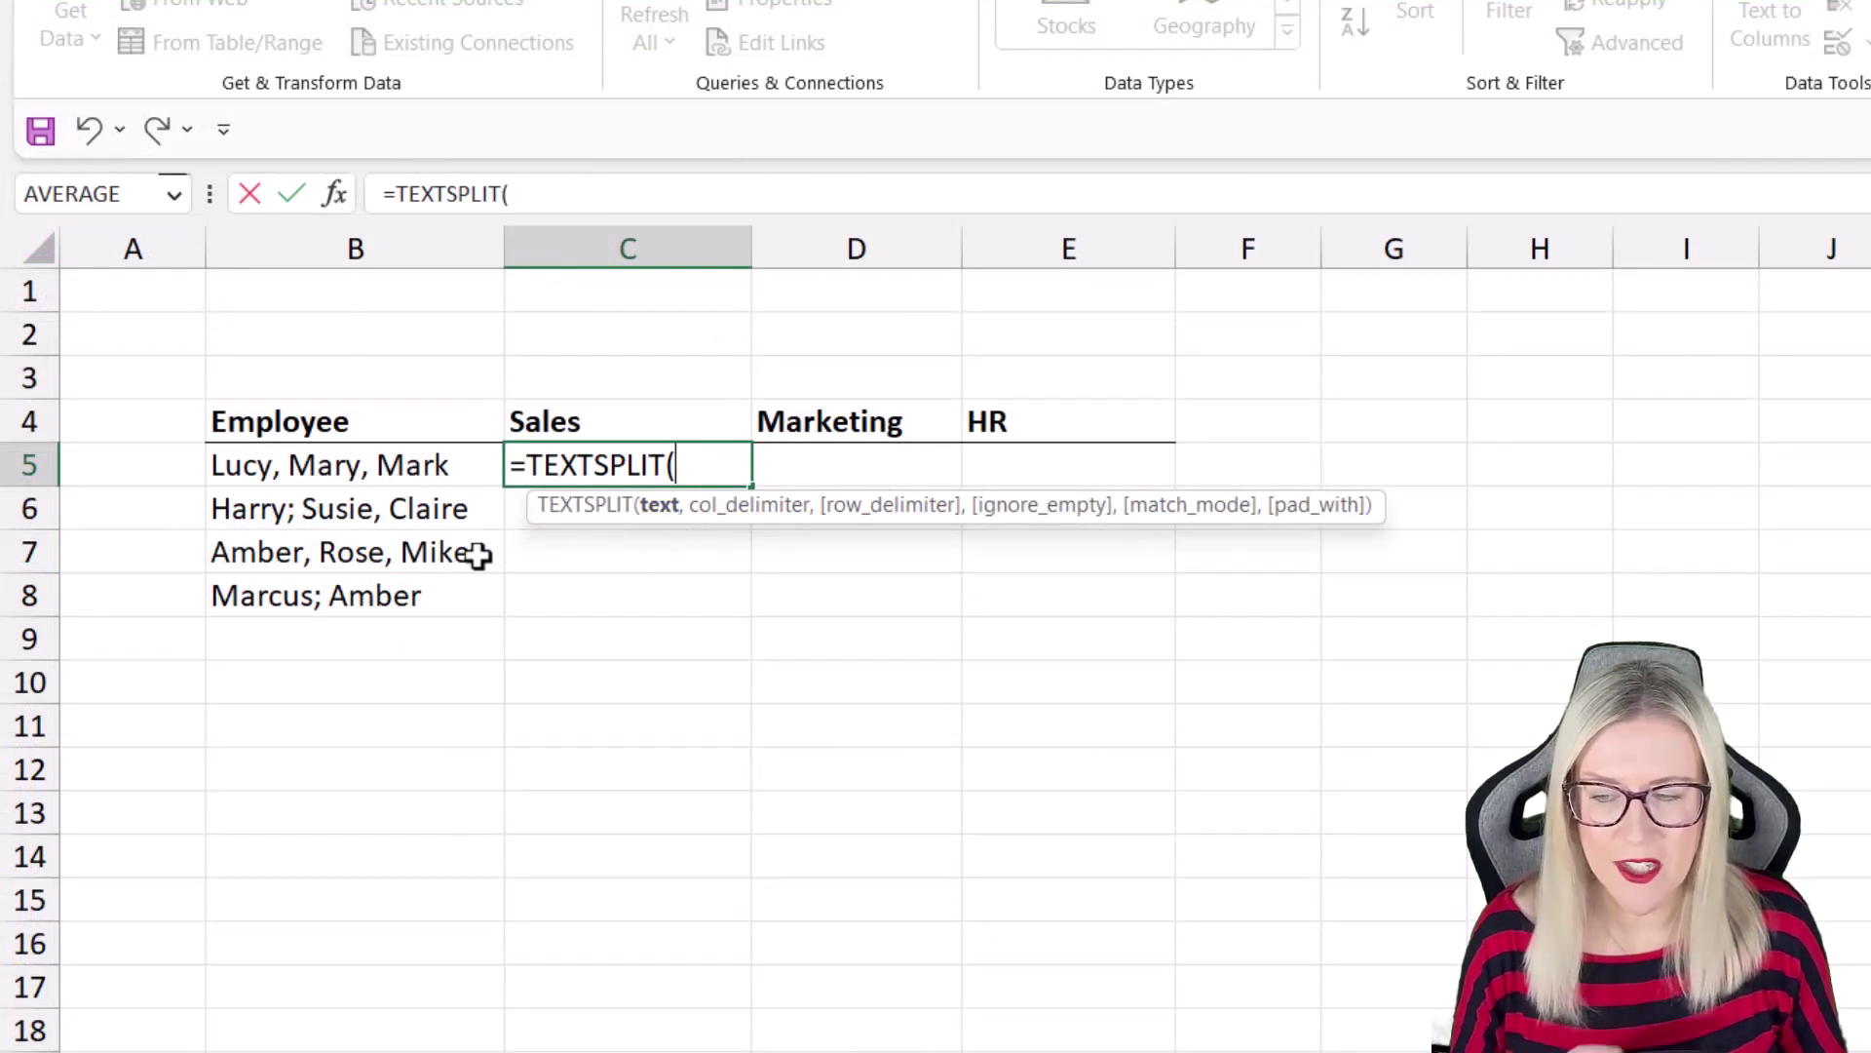
click(417, 469)
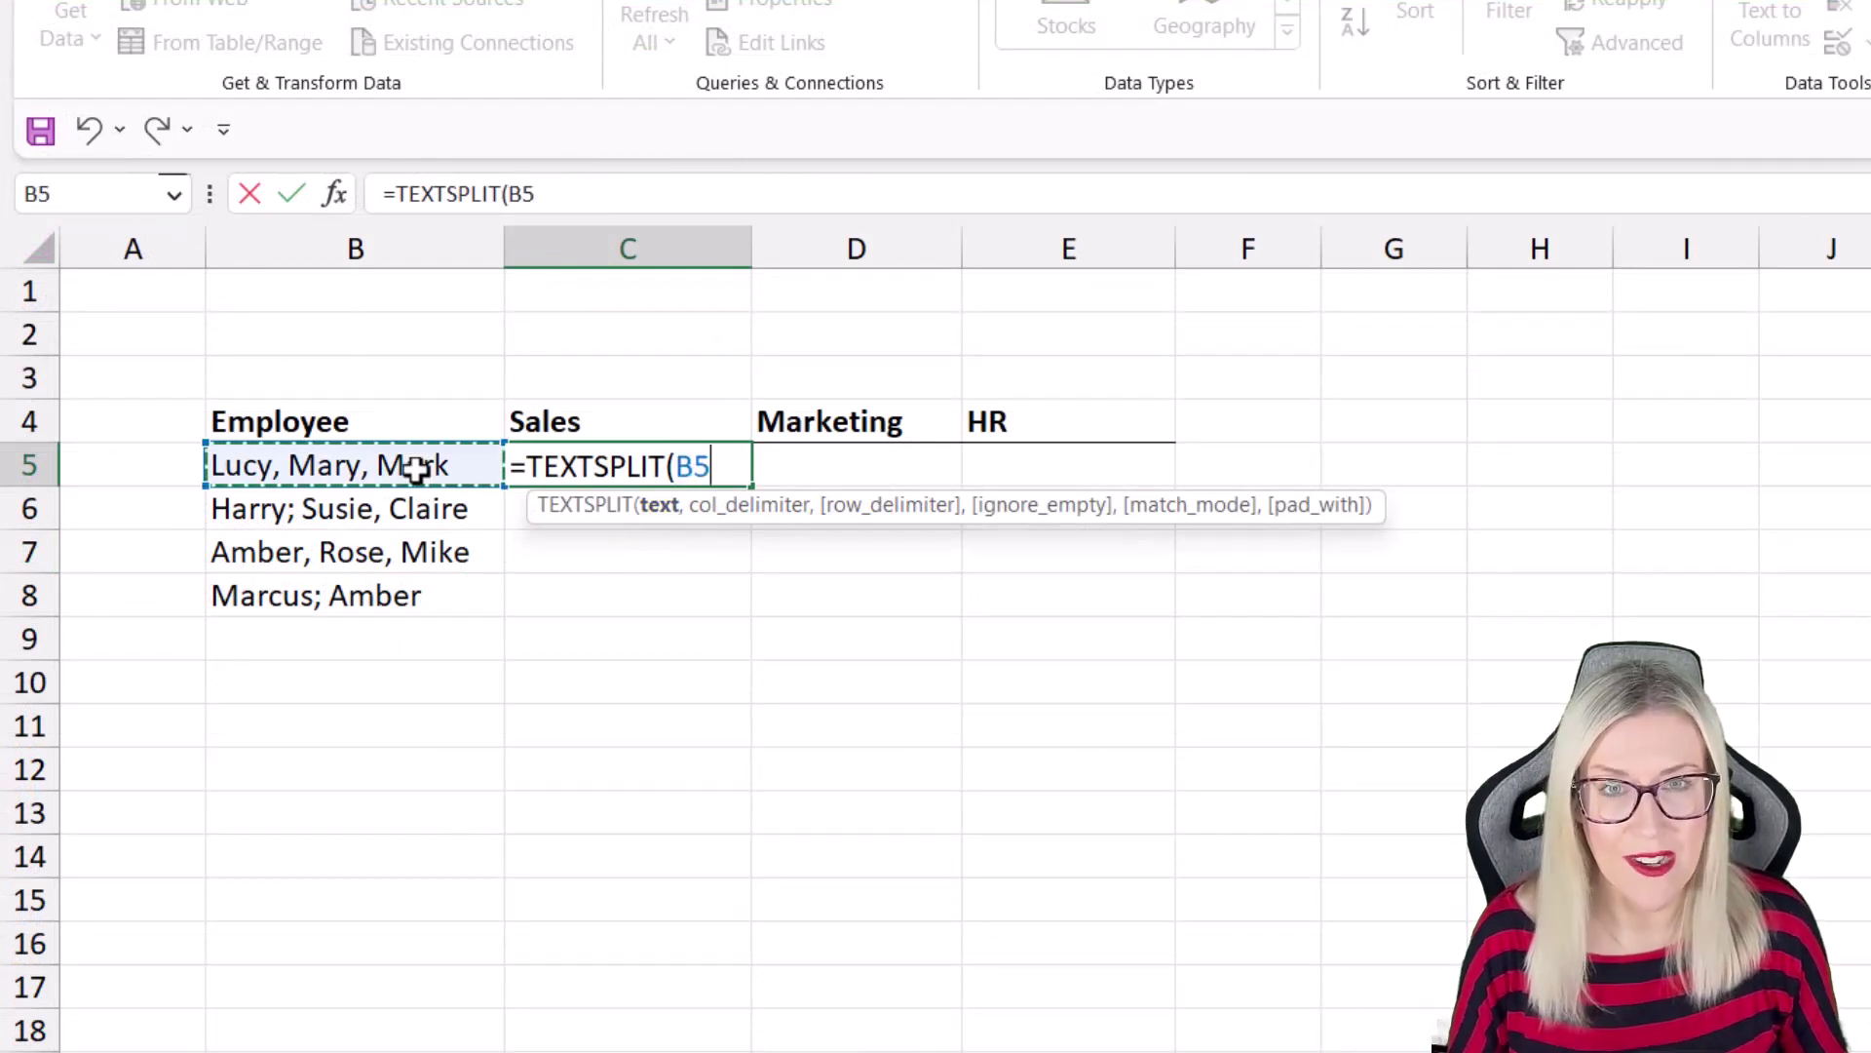
text(,",)
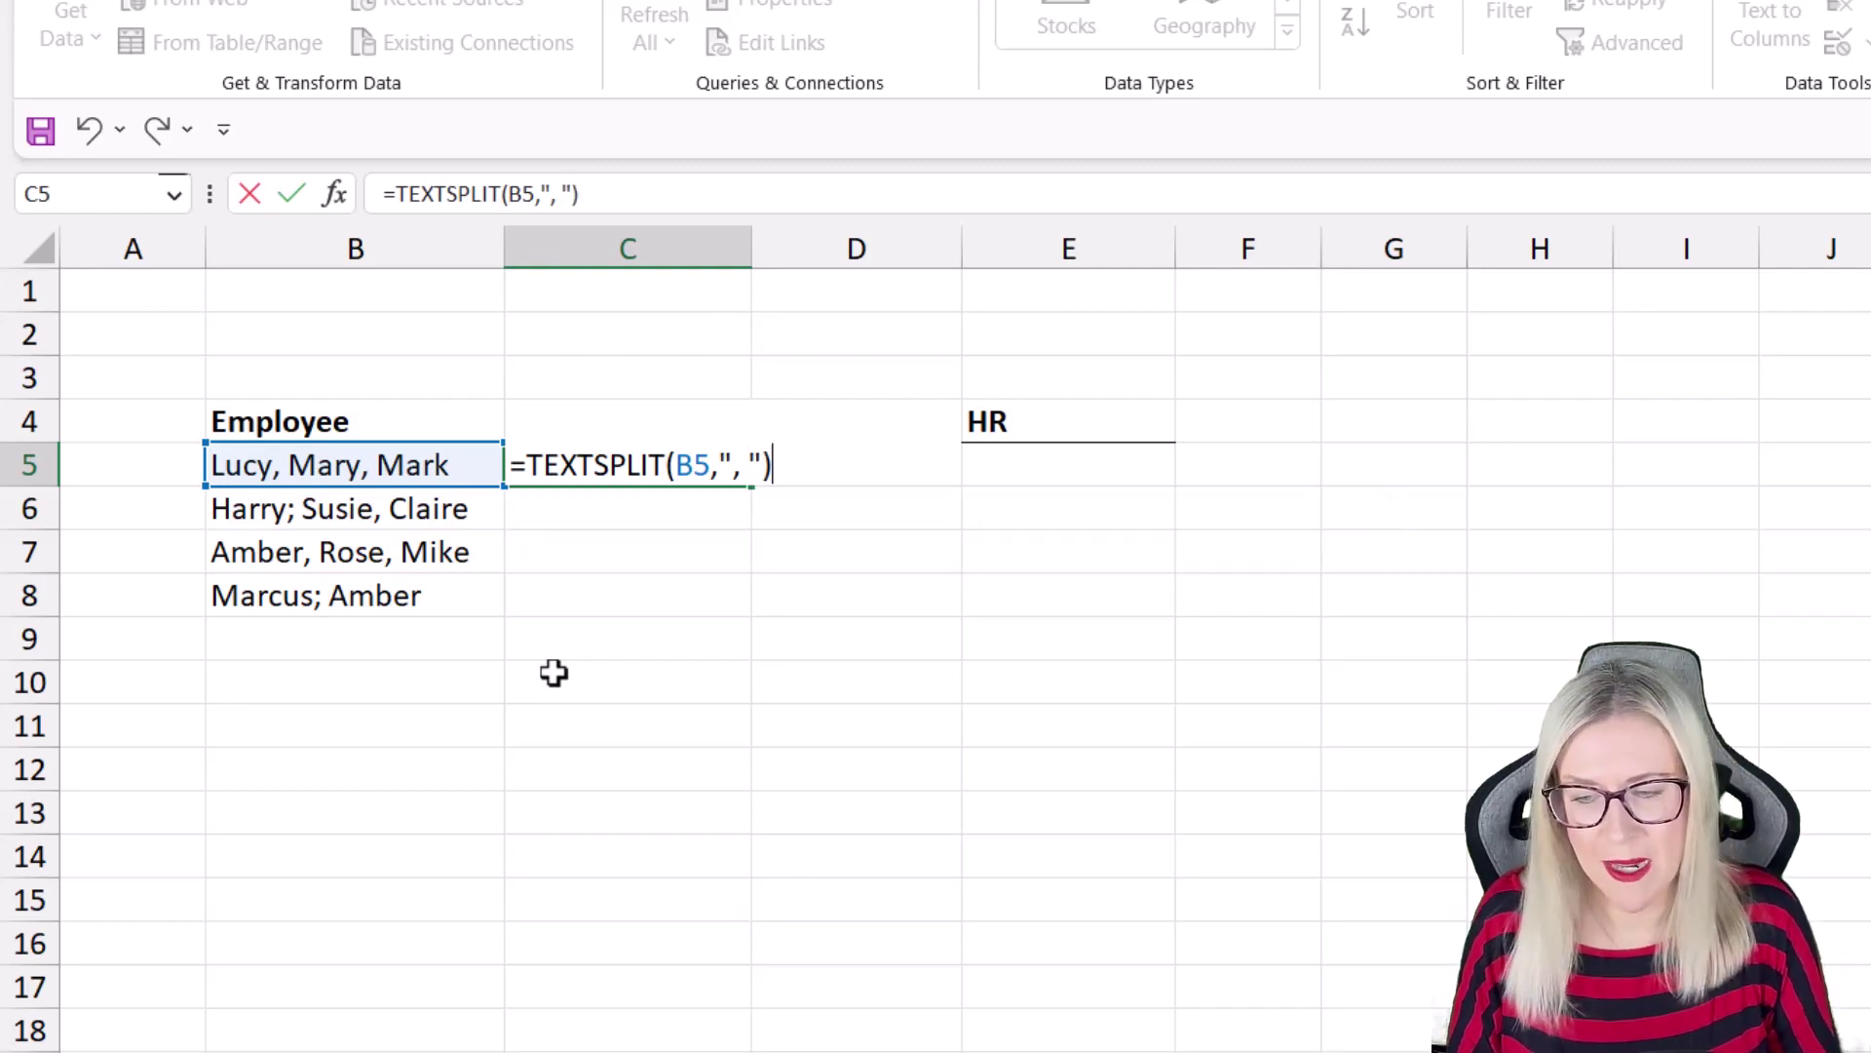
key(Return)
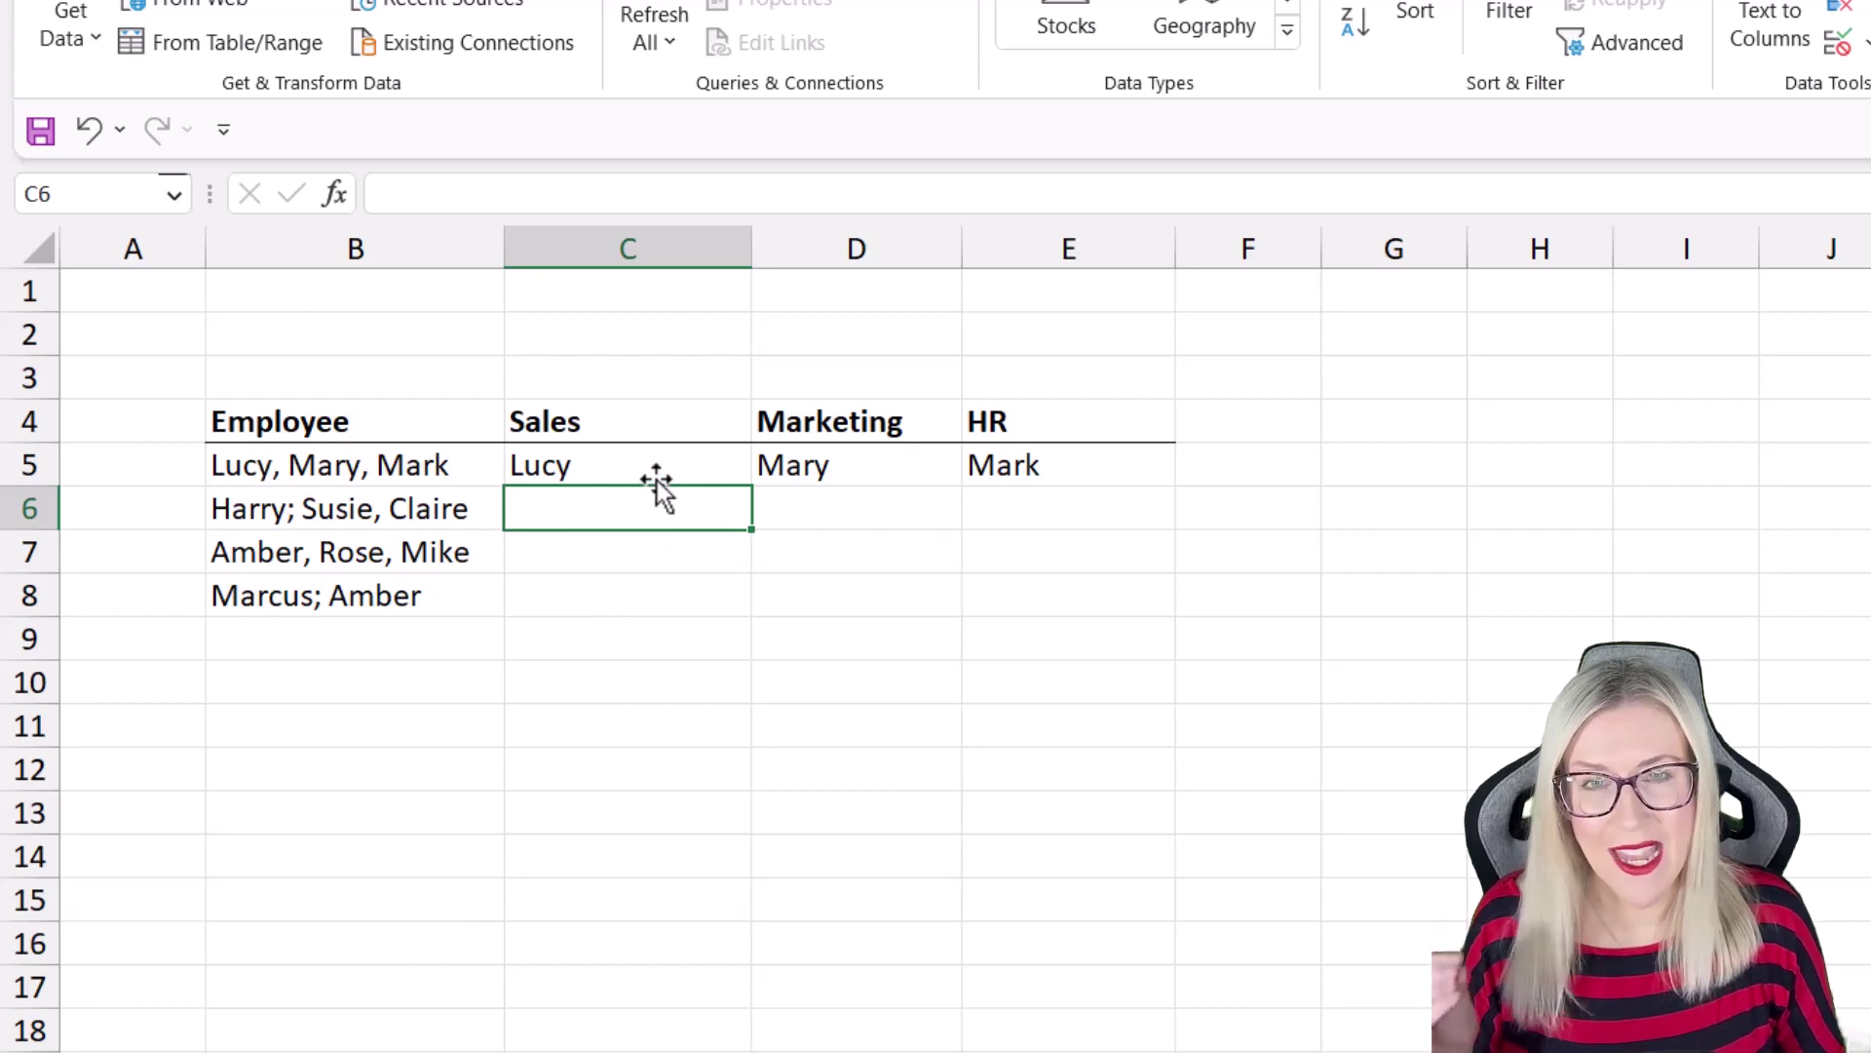
Fill the C5 TEXTSPLIT formula down to C8
click(663, 469)
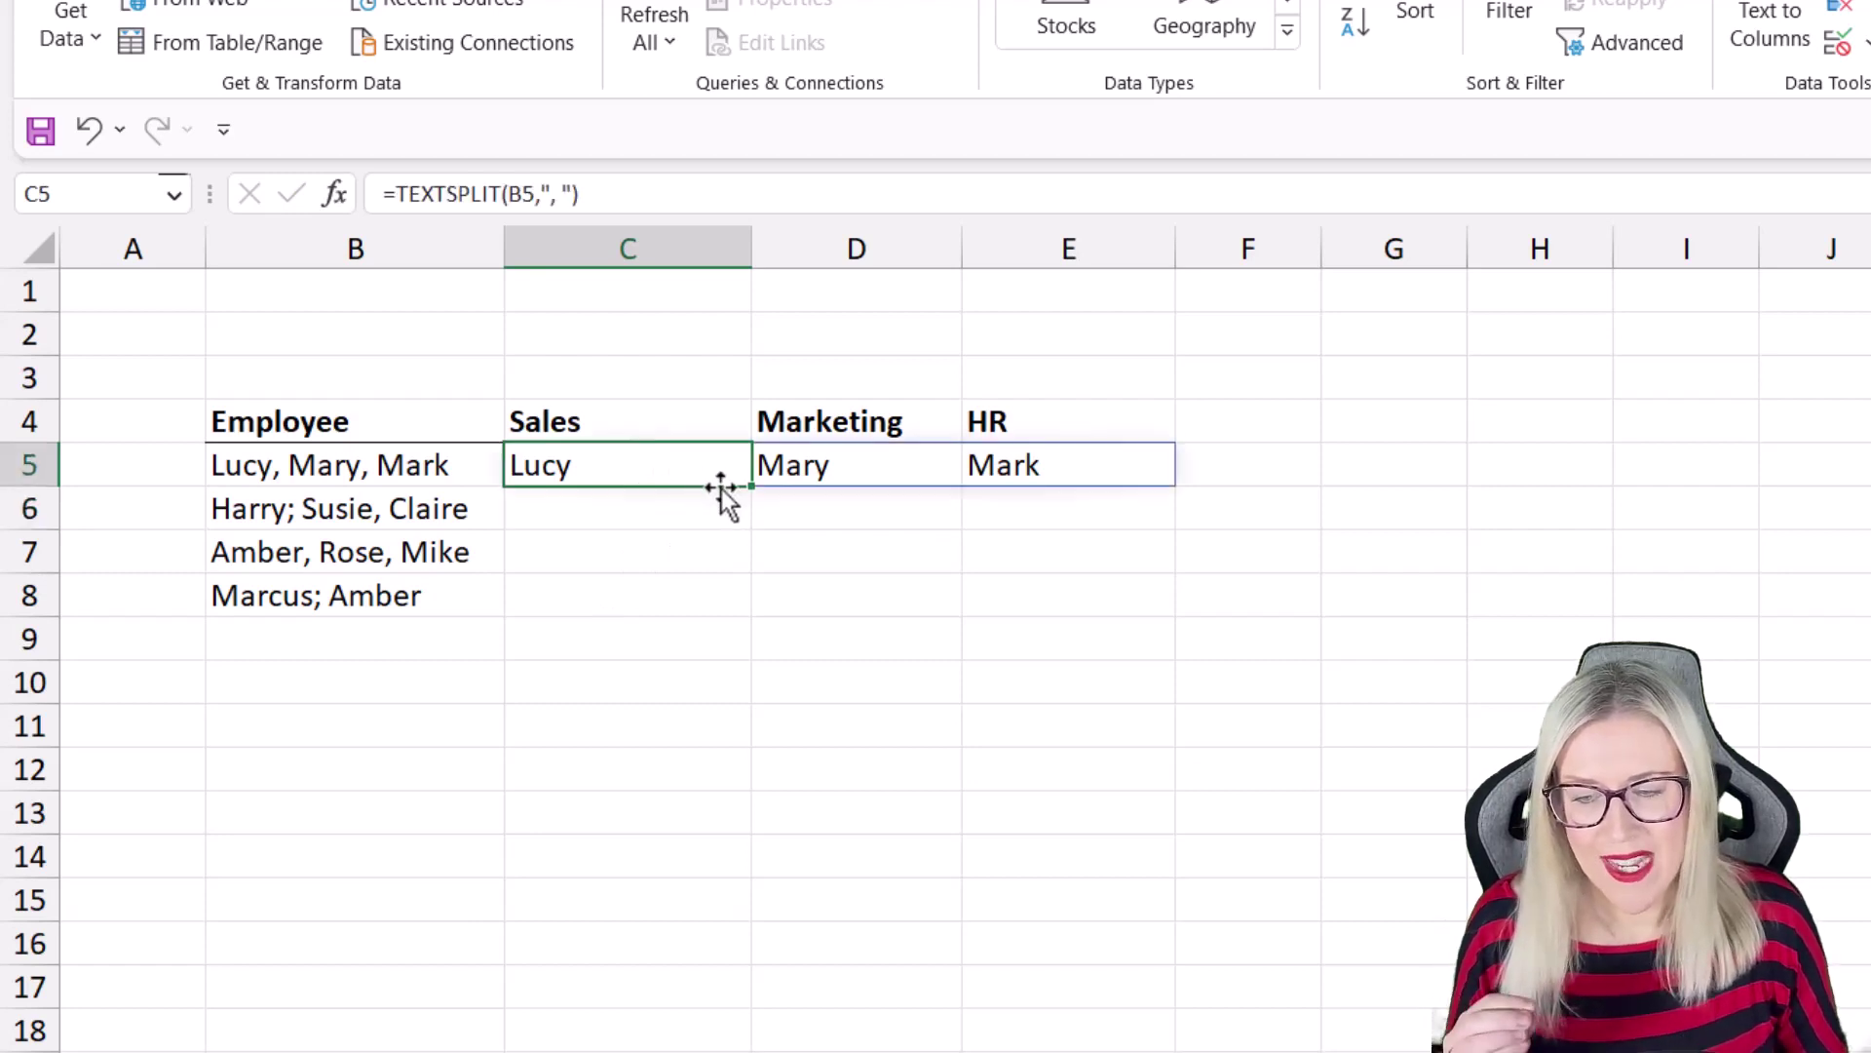
drag(754, 489, 749, 613)
click(895, 613)
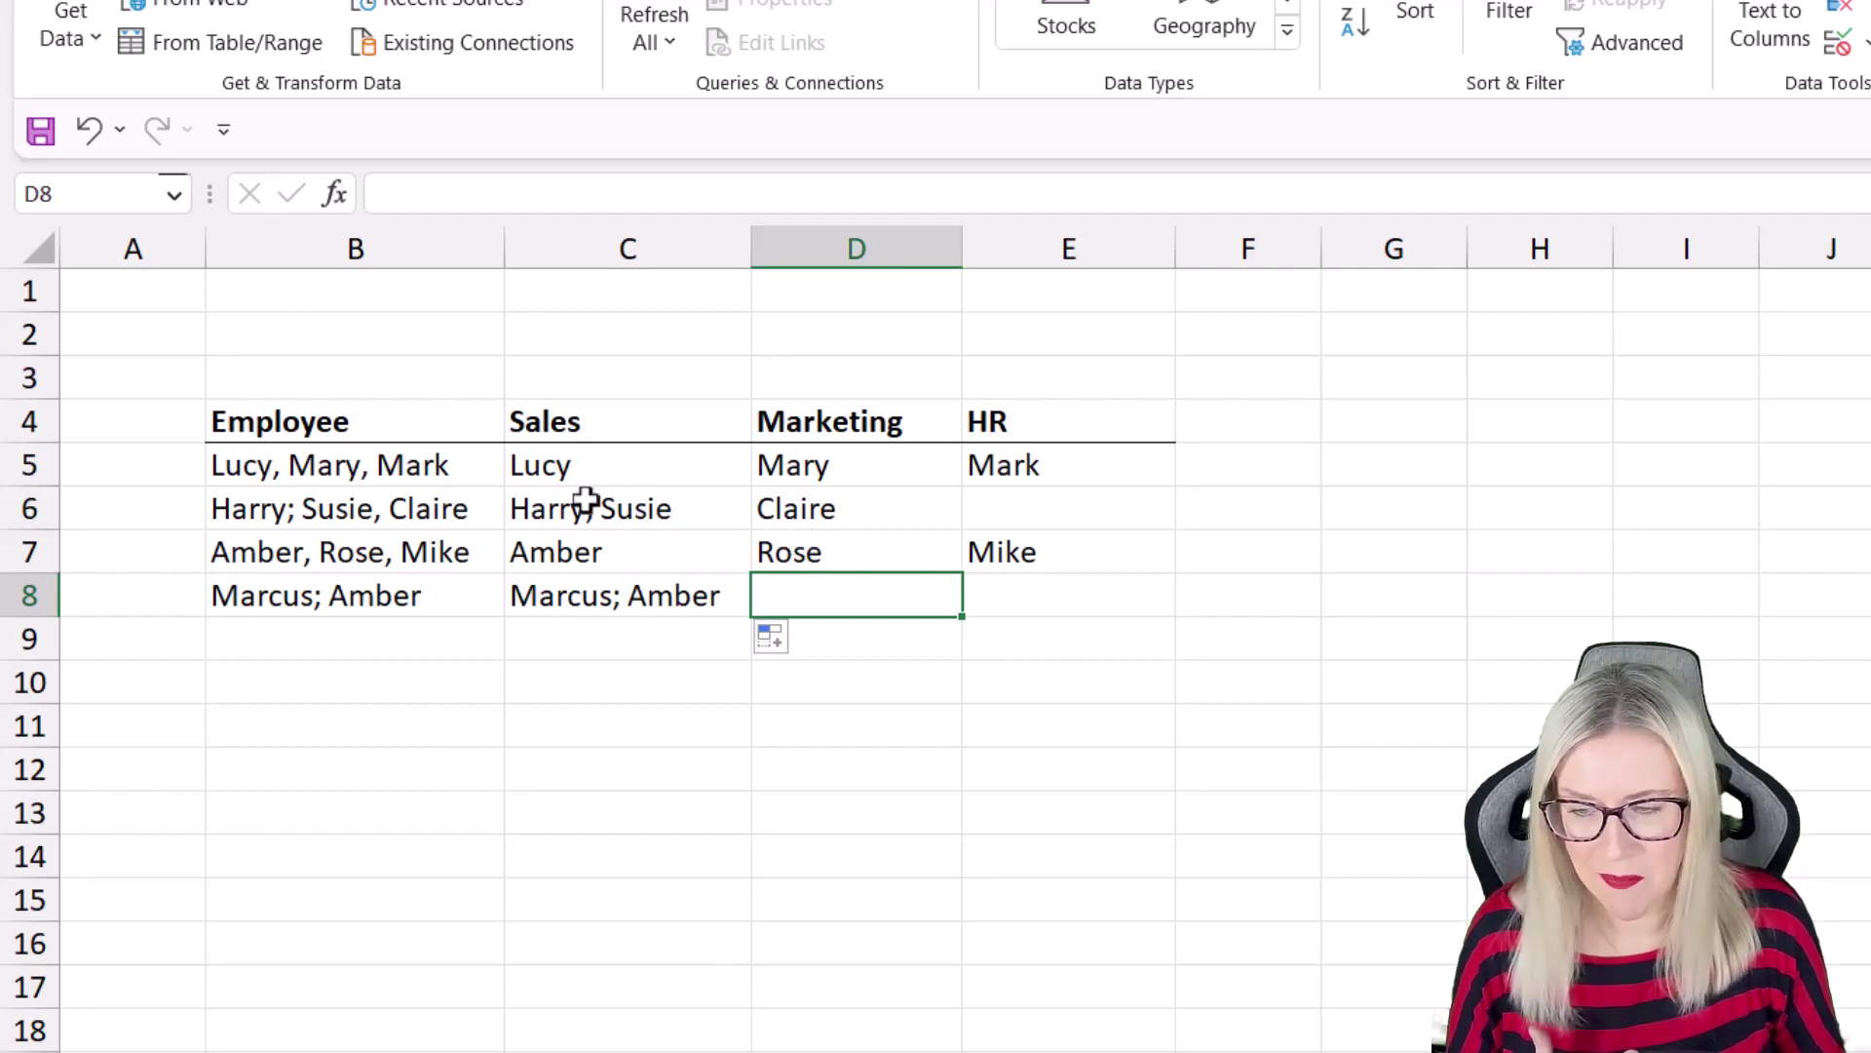
Inspect rows 6 and 8 where semicolon-separated names stay unsplit, then select C5:E8
click(329, 503)
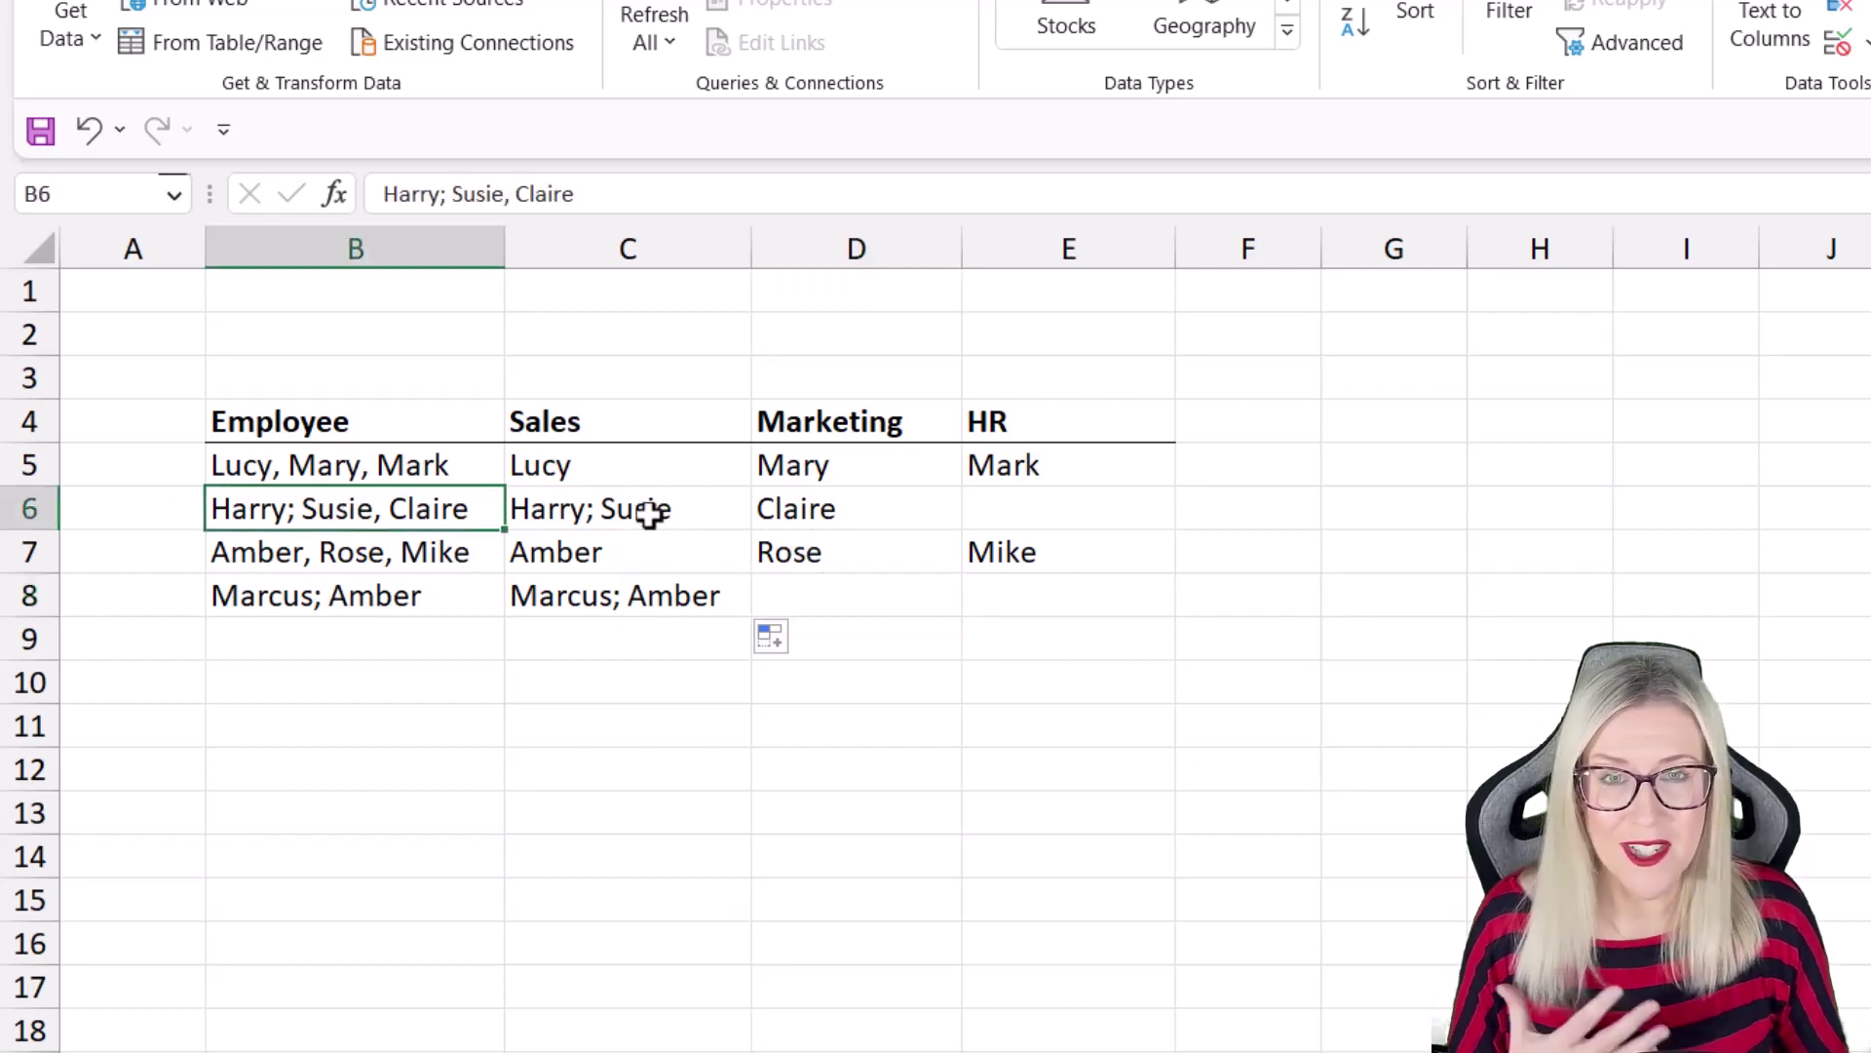
click(641, 514)
click(283, 512)
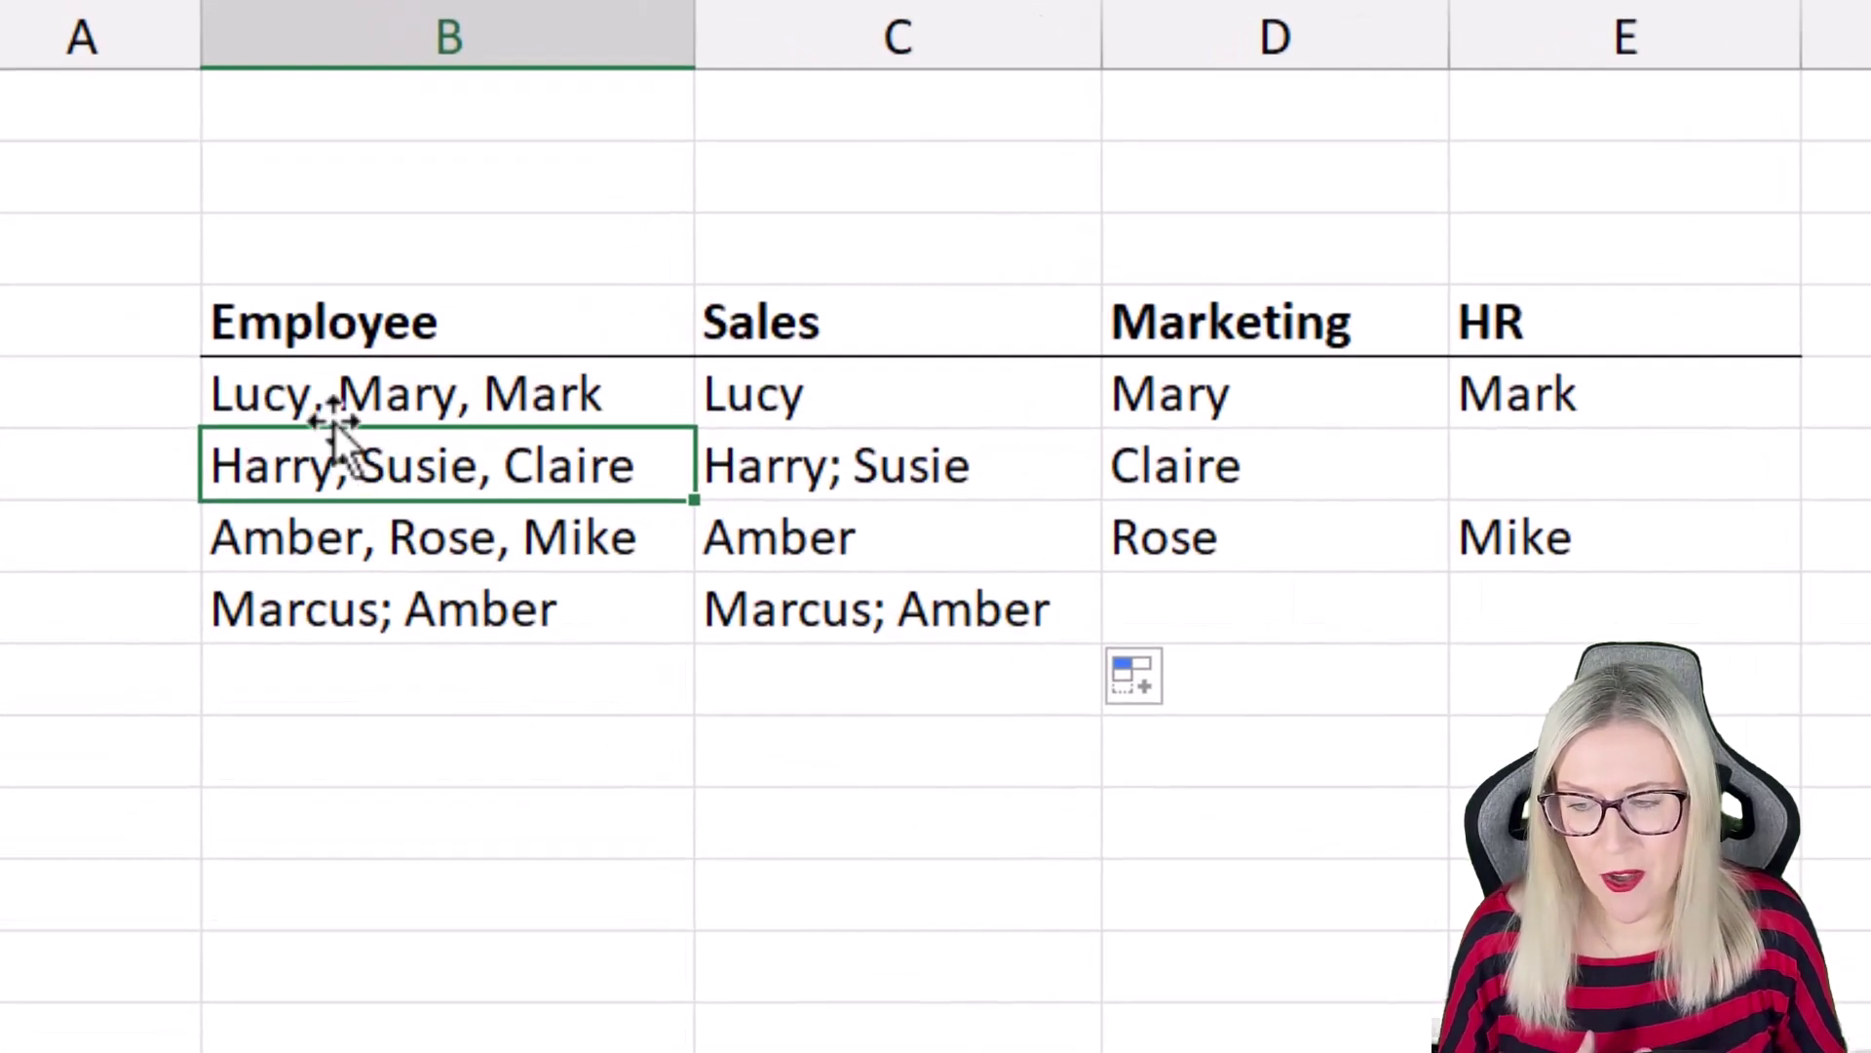
click(337, 399)
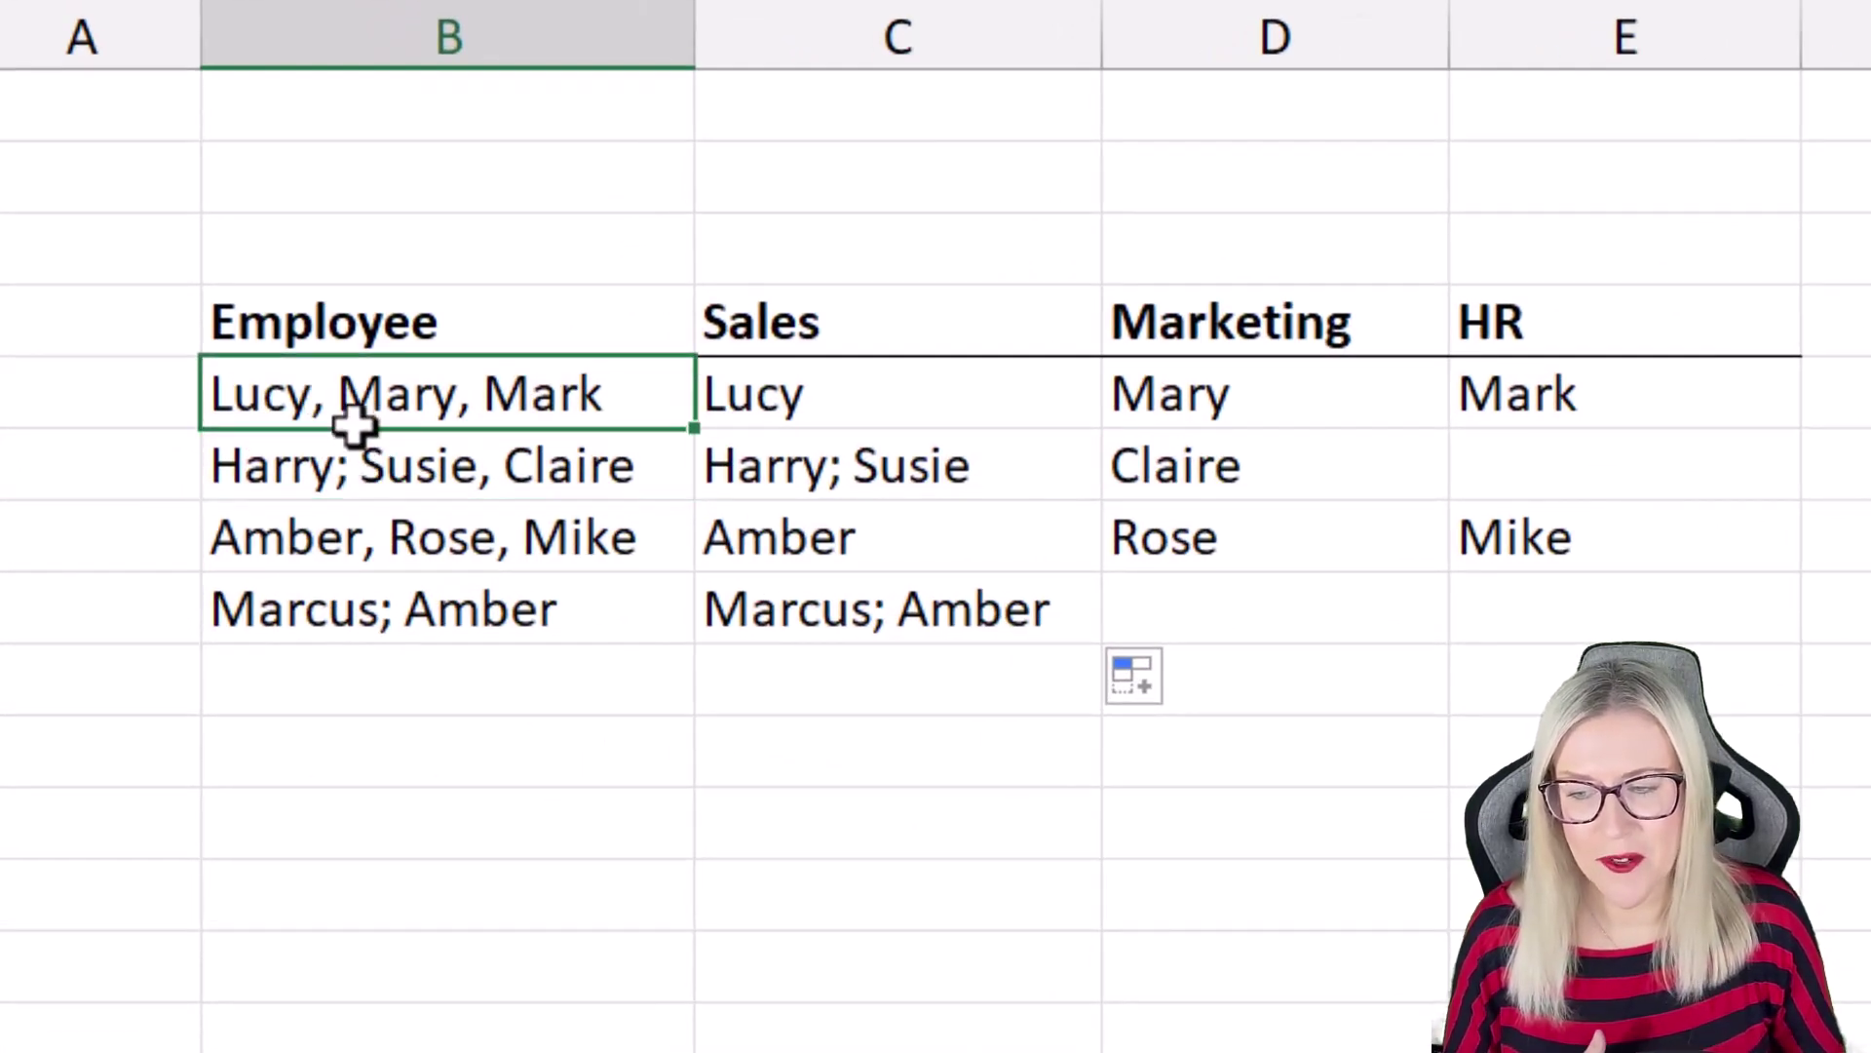
click(351, 465)
click(793, 471)
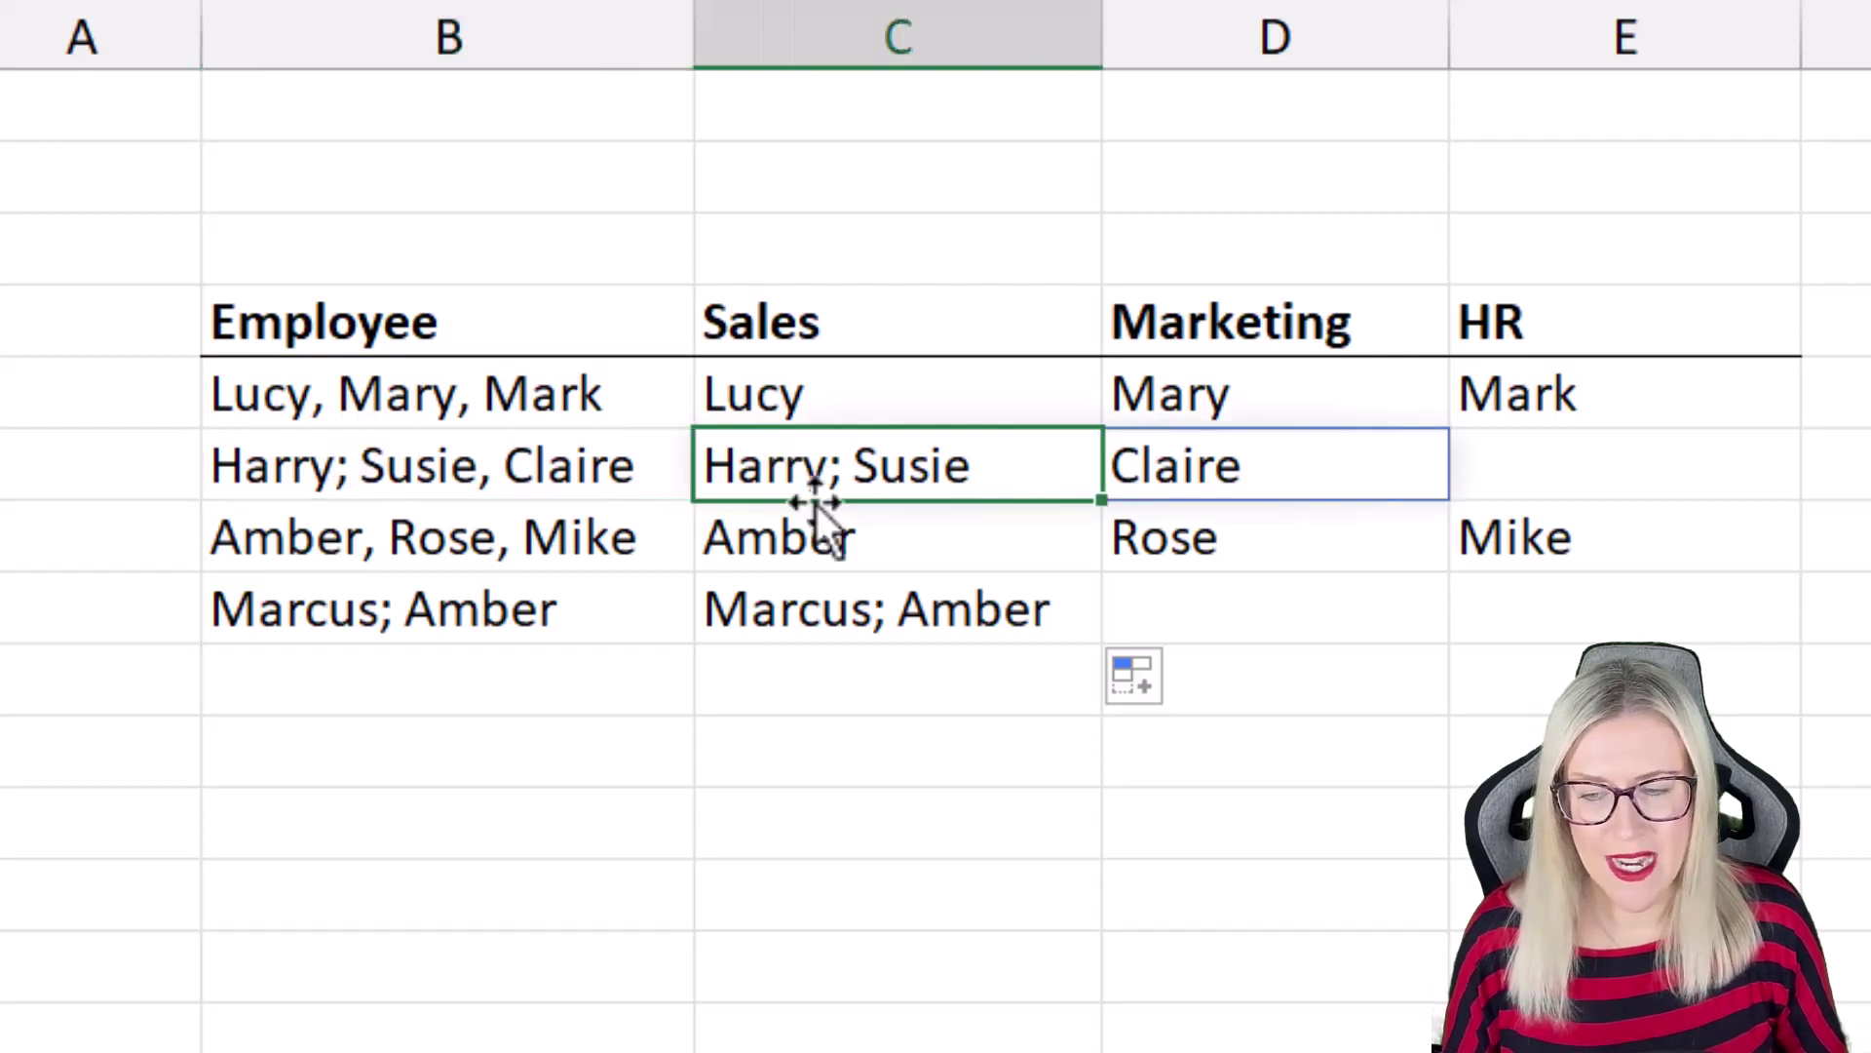
click(1267, 485)
click(1555, 485)
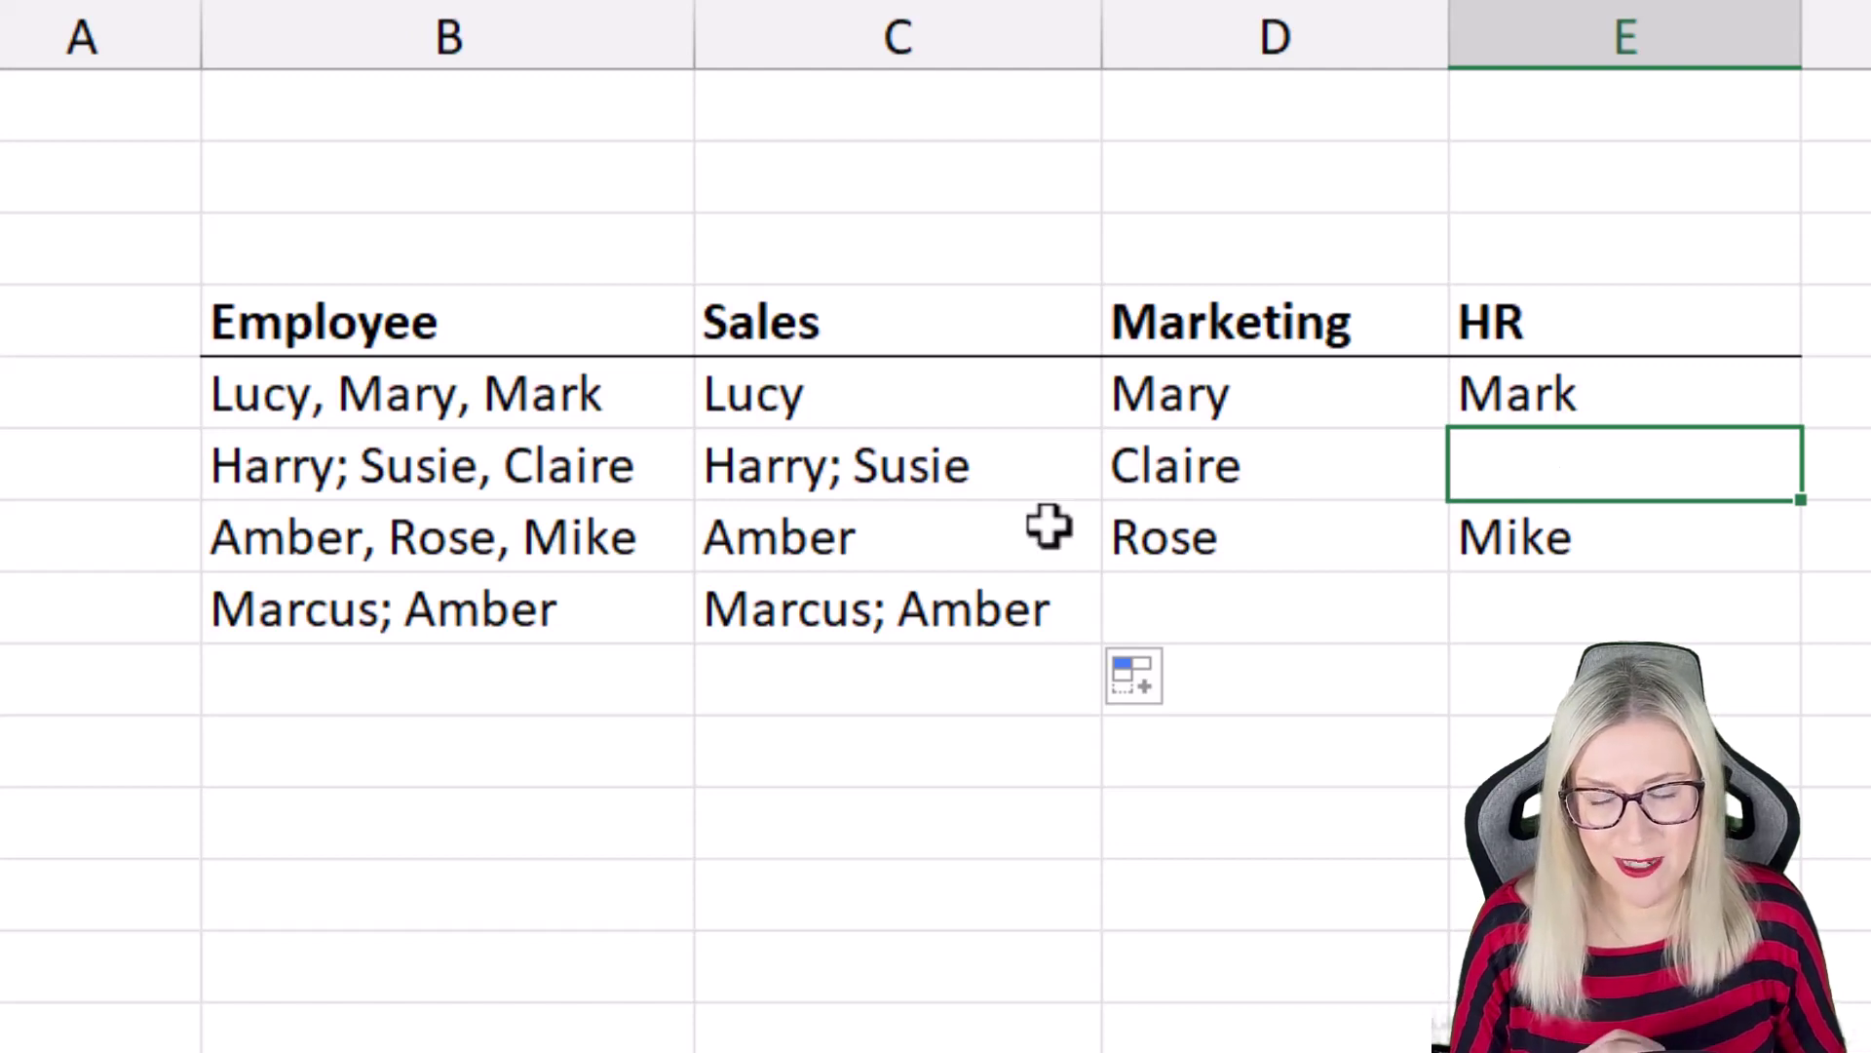
click(991, 503)
drag(857, 389, 1599, 477)
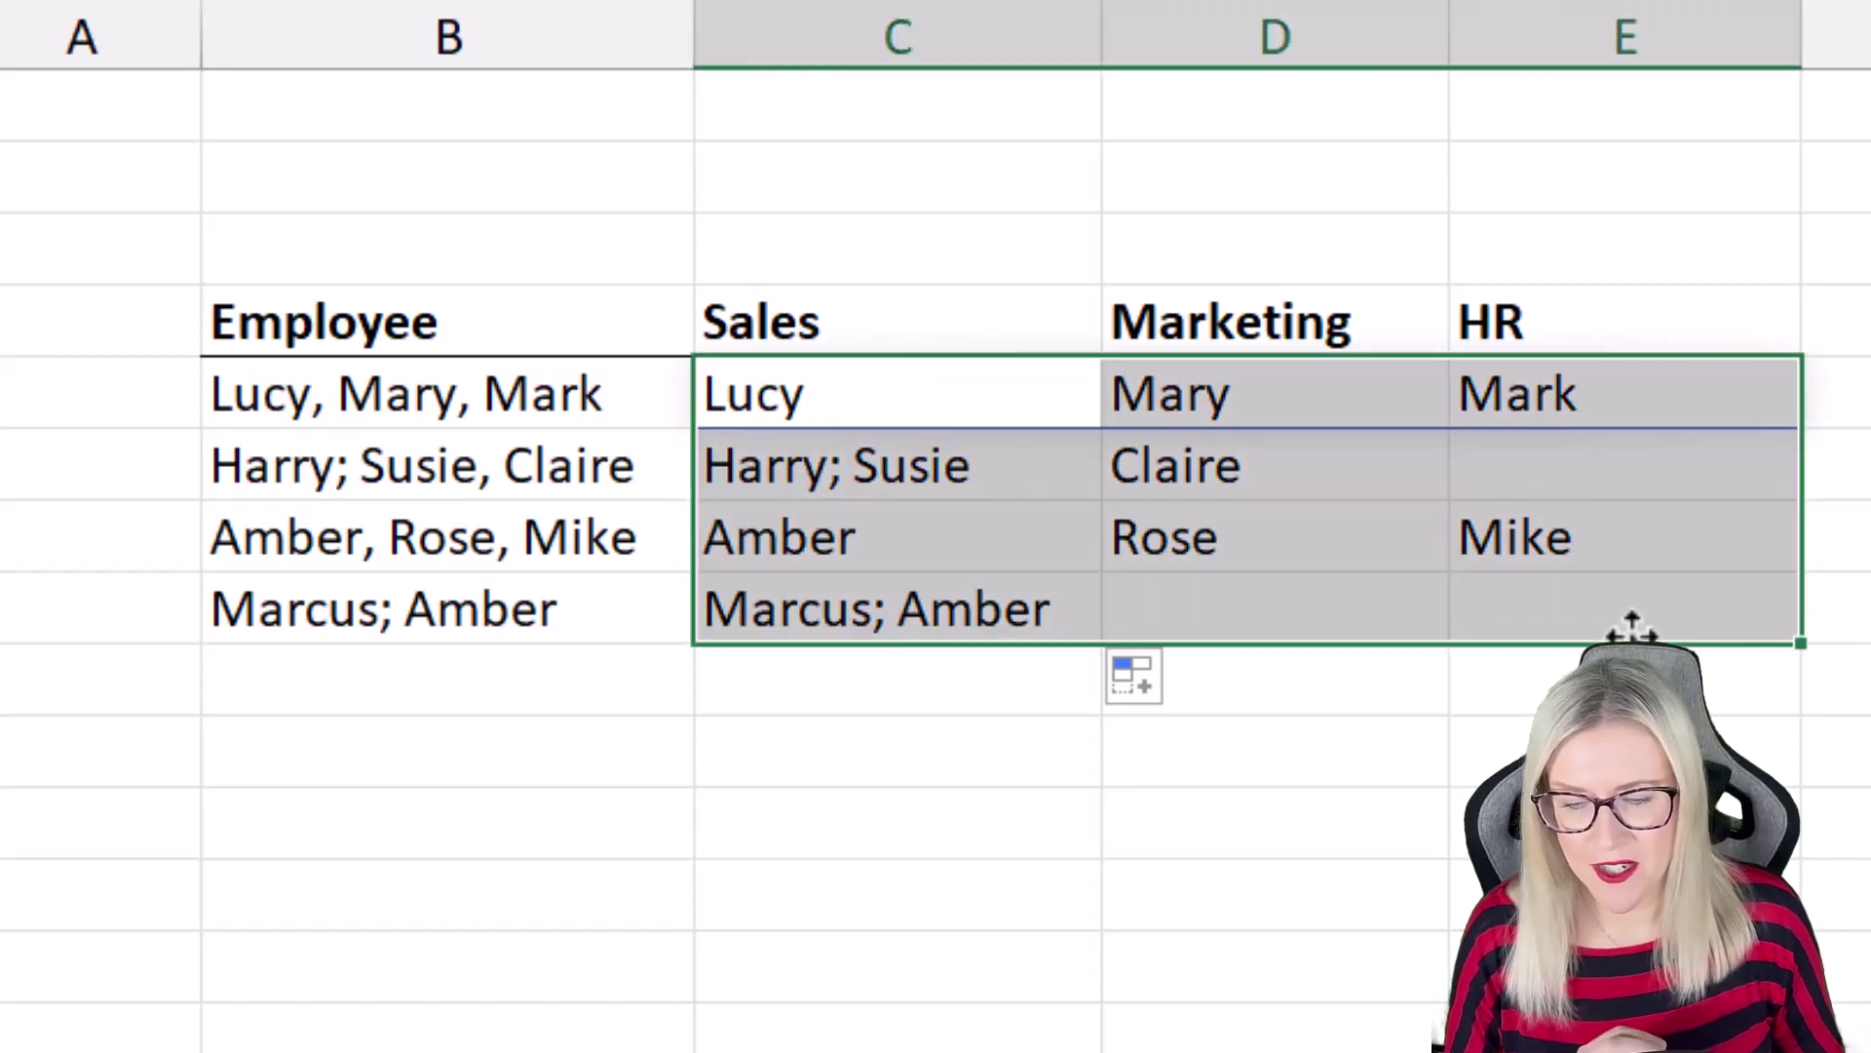
Clear C5:E8 and re-enter C5 as =TEXTSPLIT(B5,{", ","; "}) to split on commas and semicolons
key(Delete)
click(1047, 392)
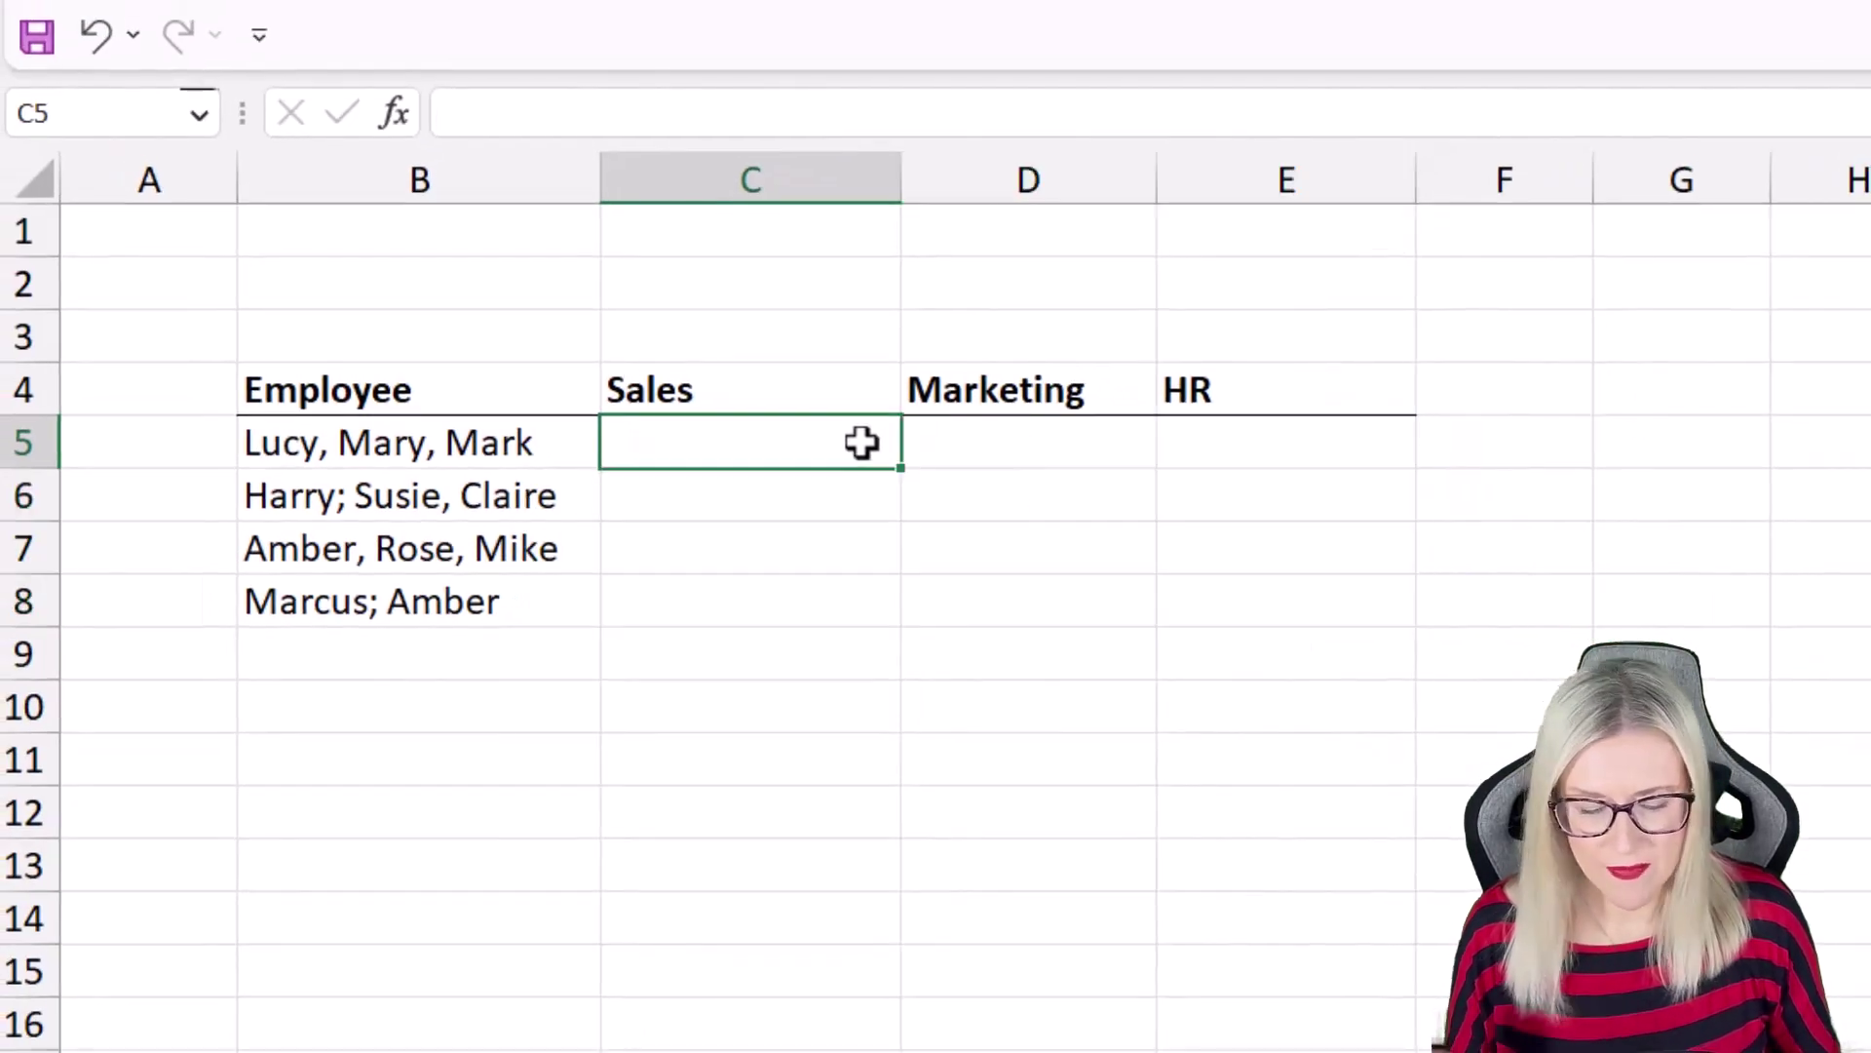
text(=TEXT)
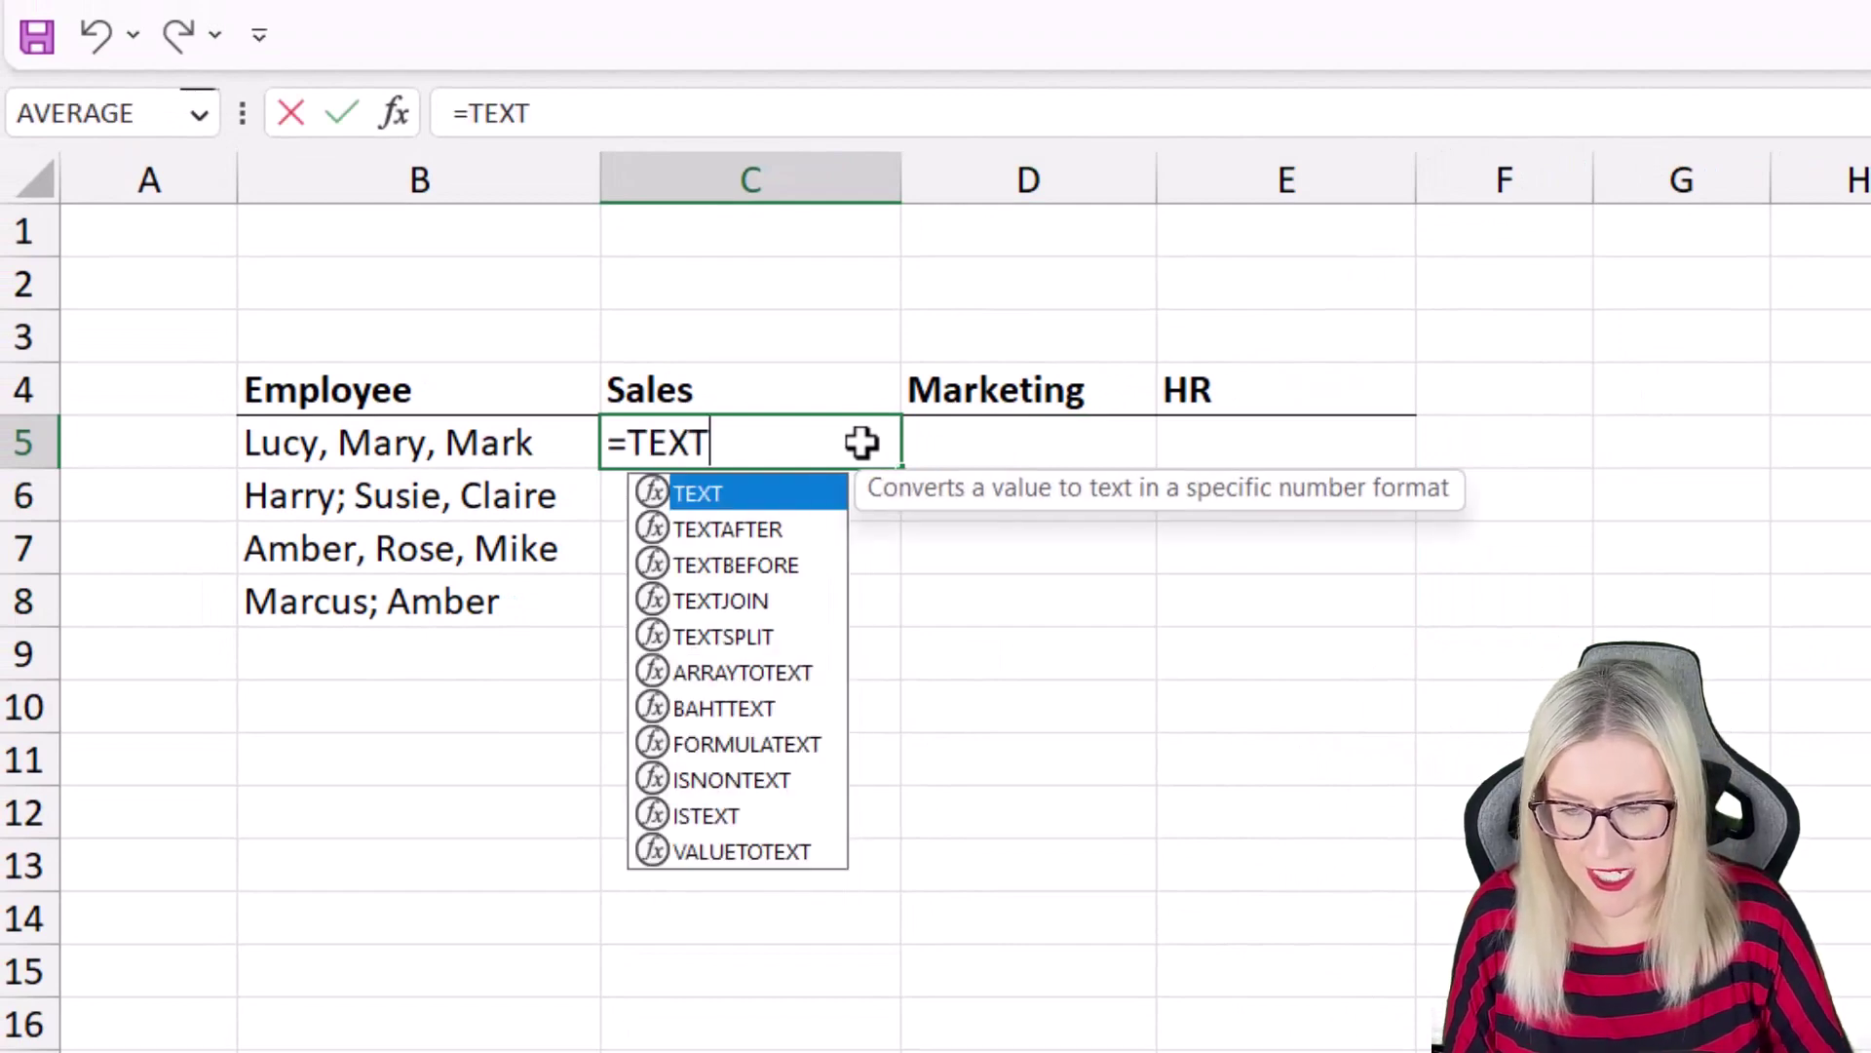
key(Down)
key(Down)
key(Down)
key(Down)
key(Tab)
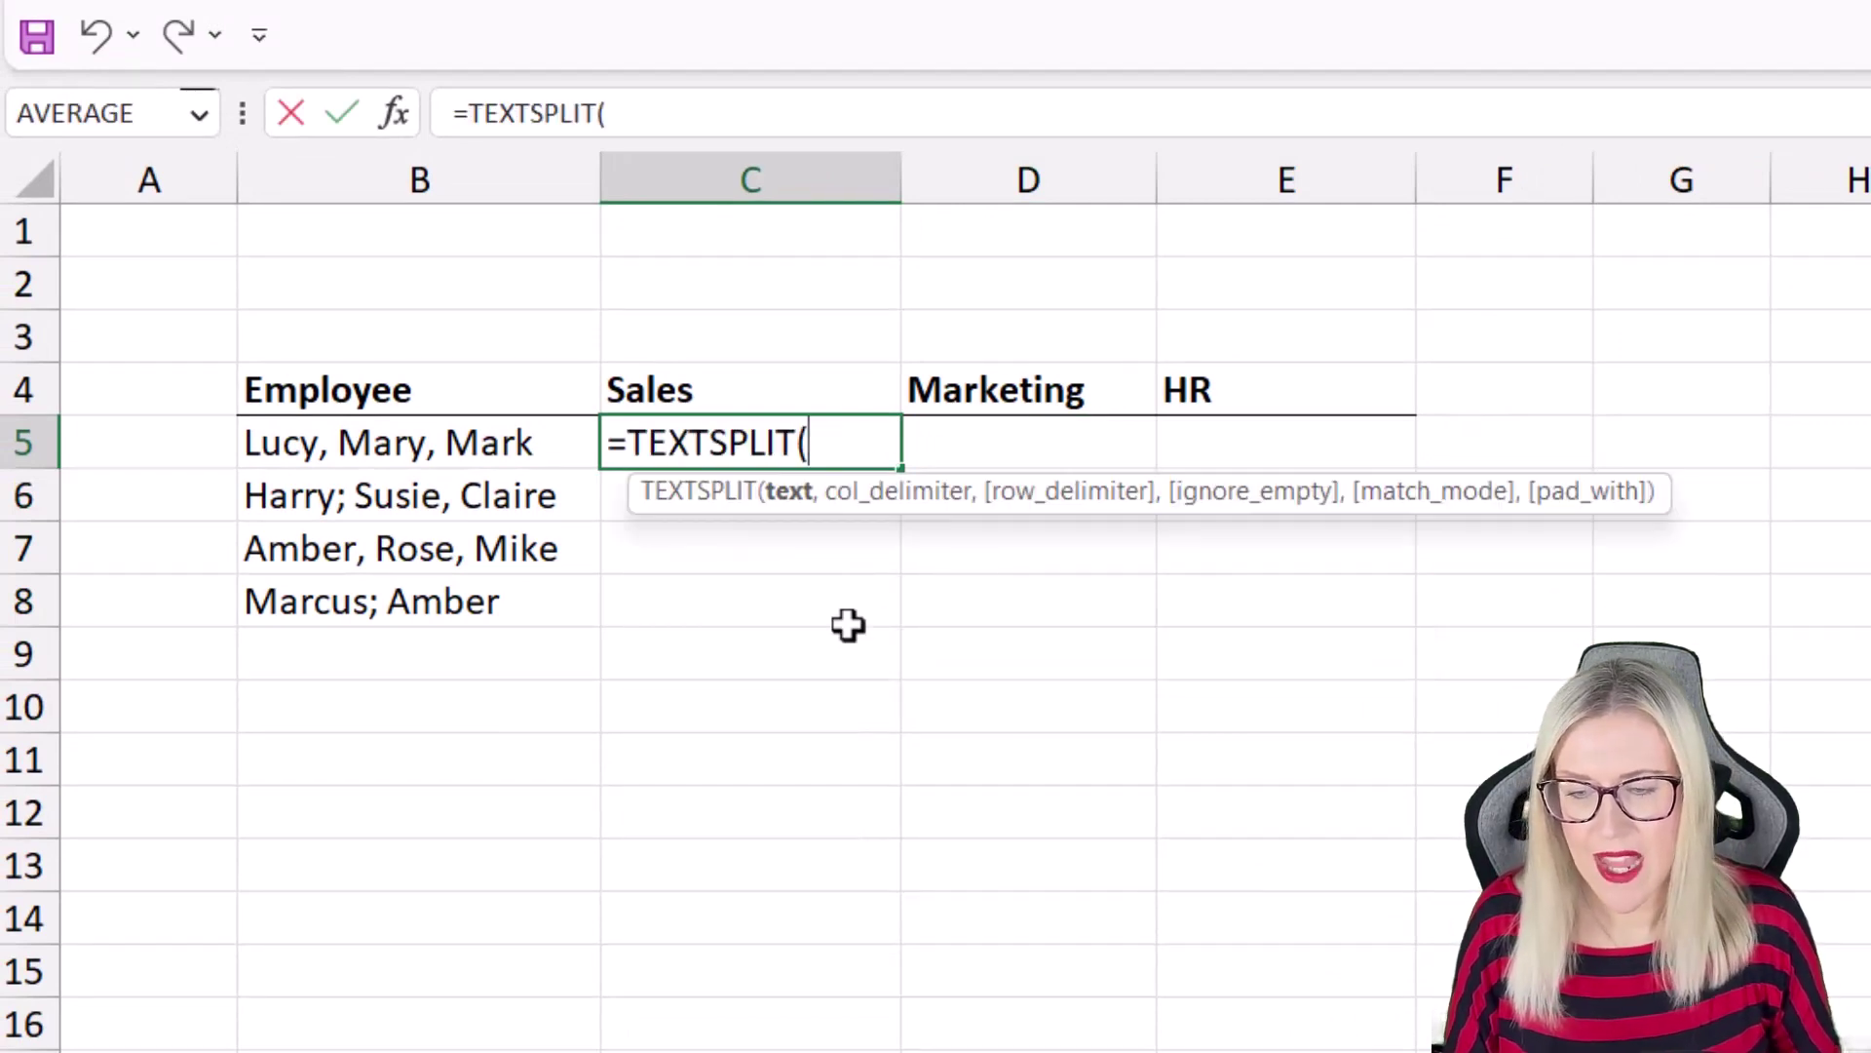
click(484, 447)
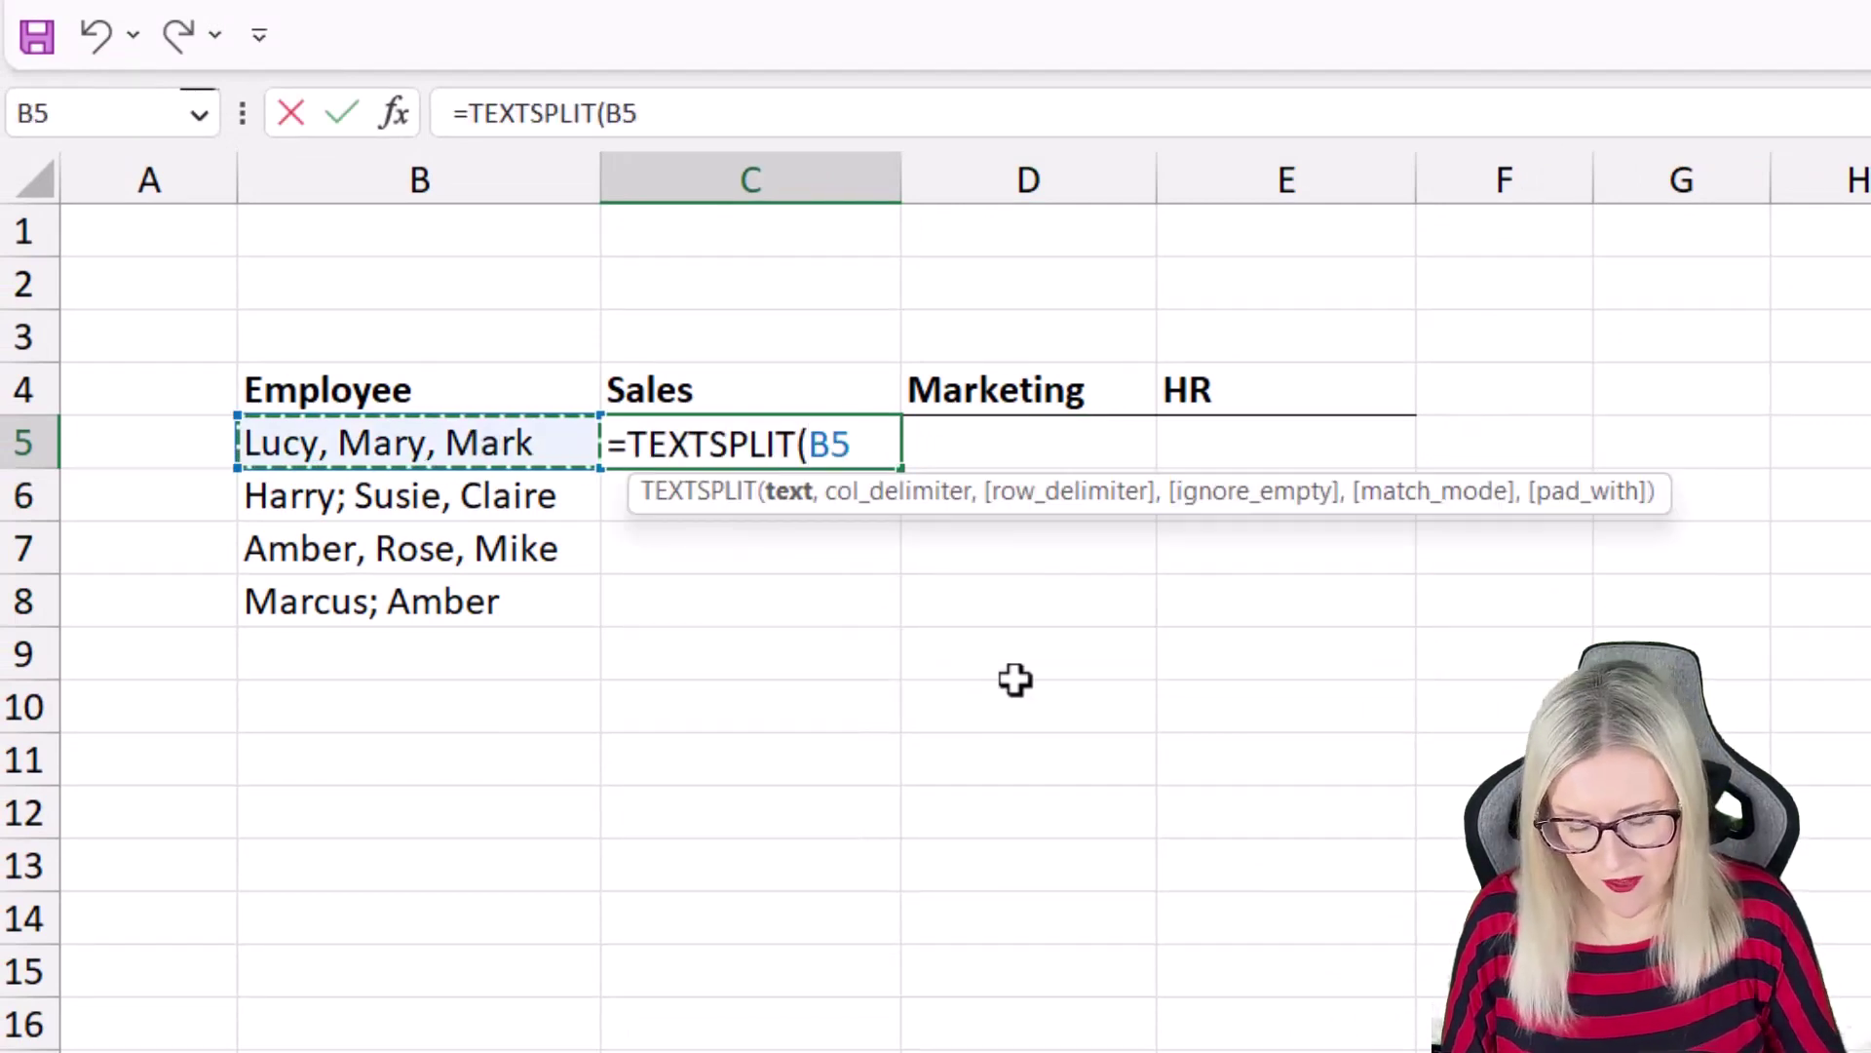
text(,)
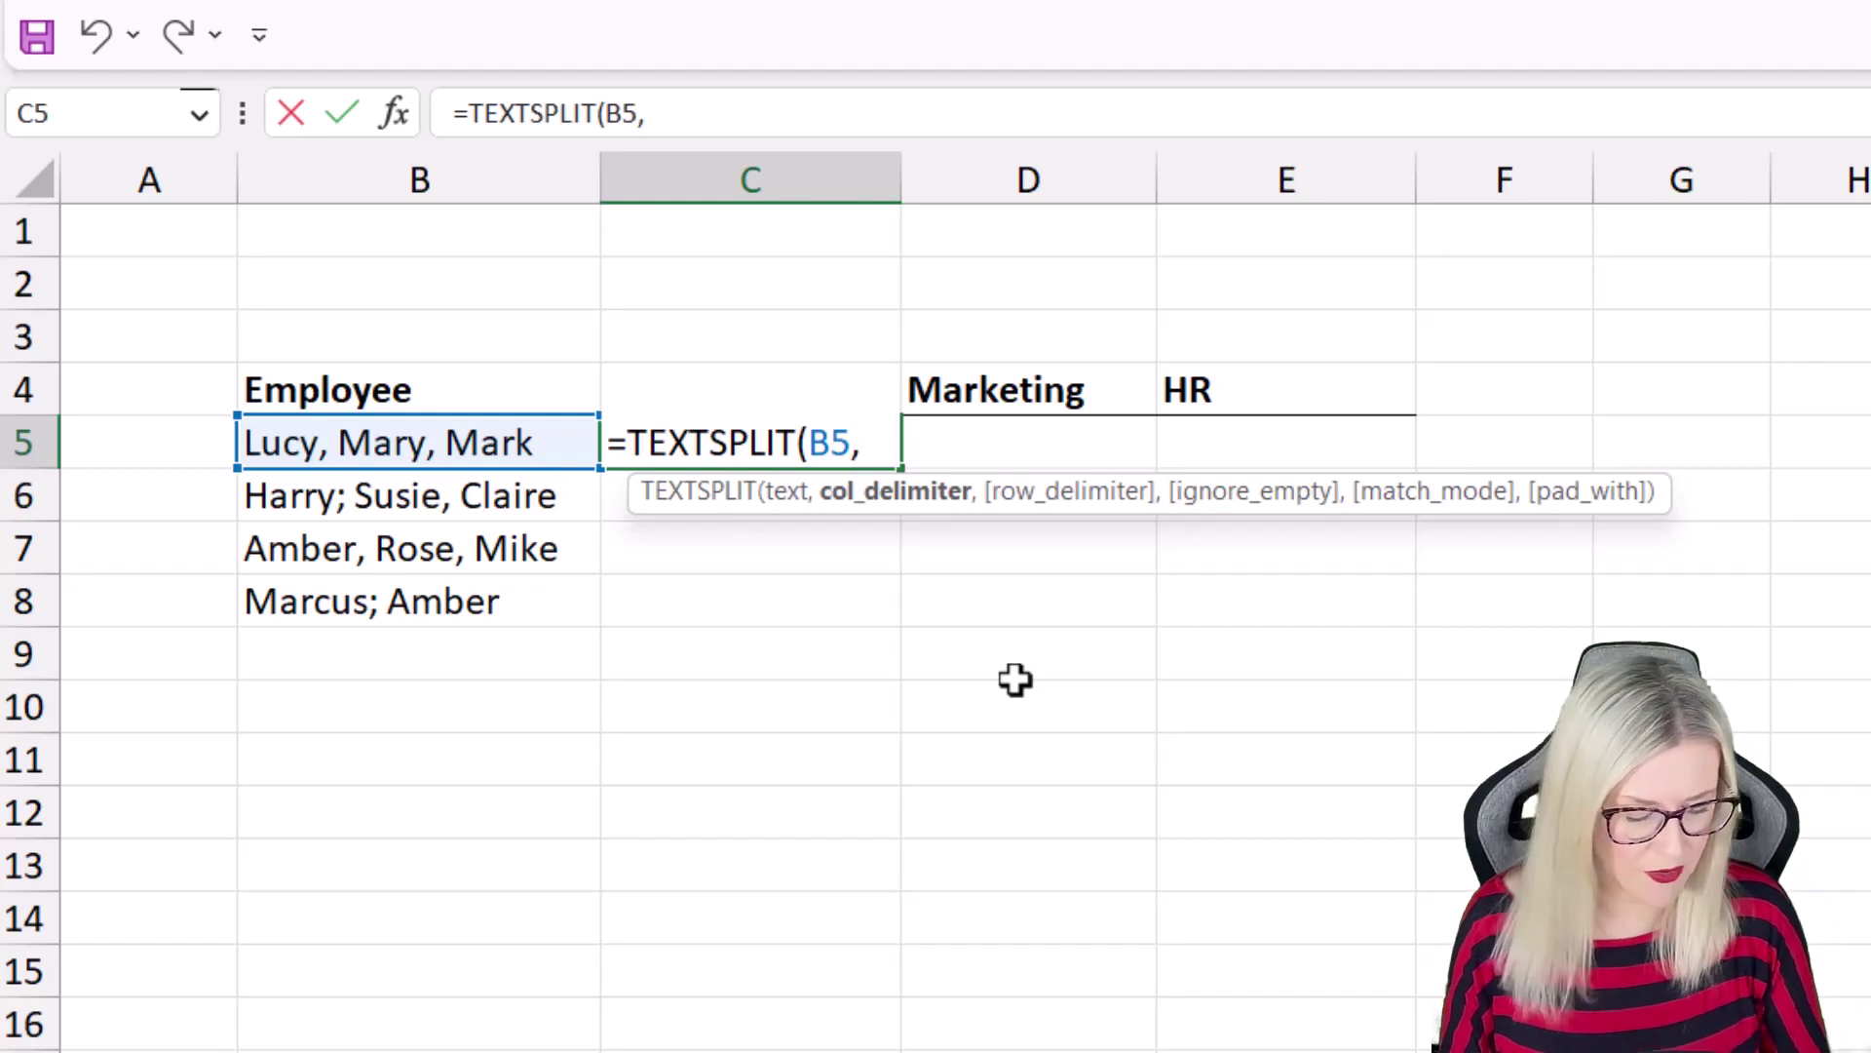
text({)
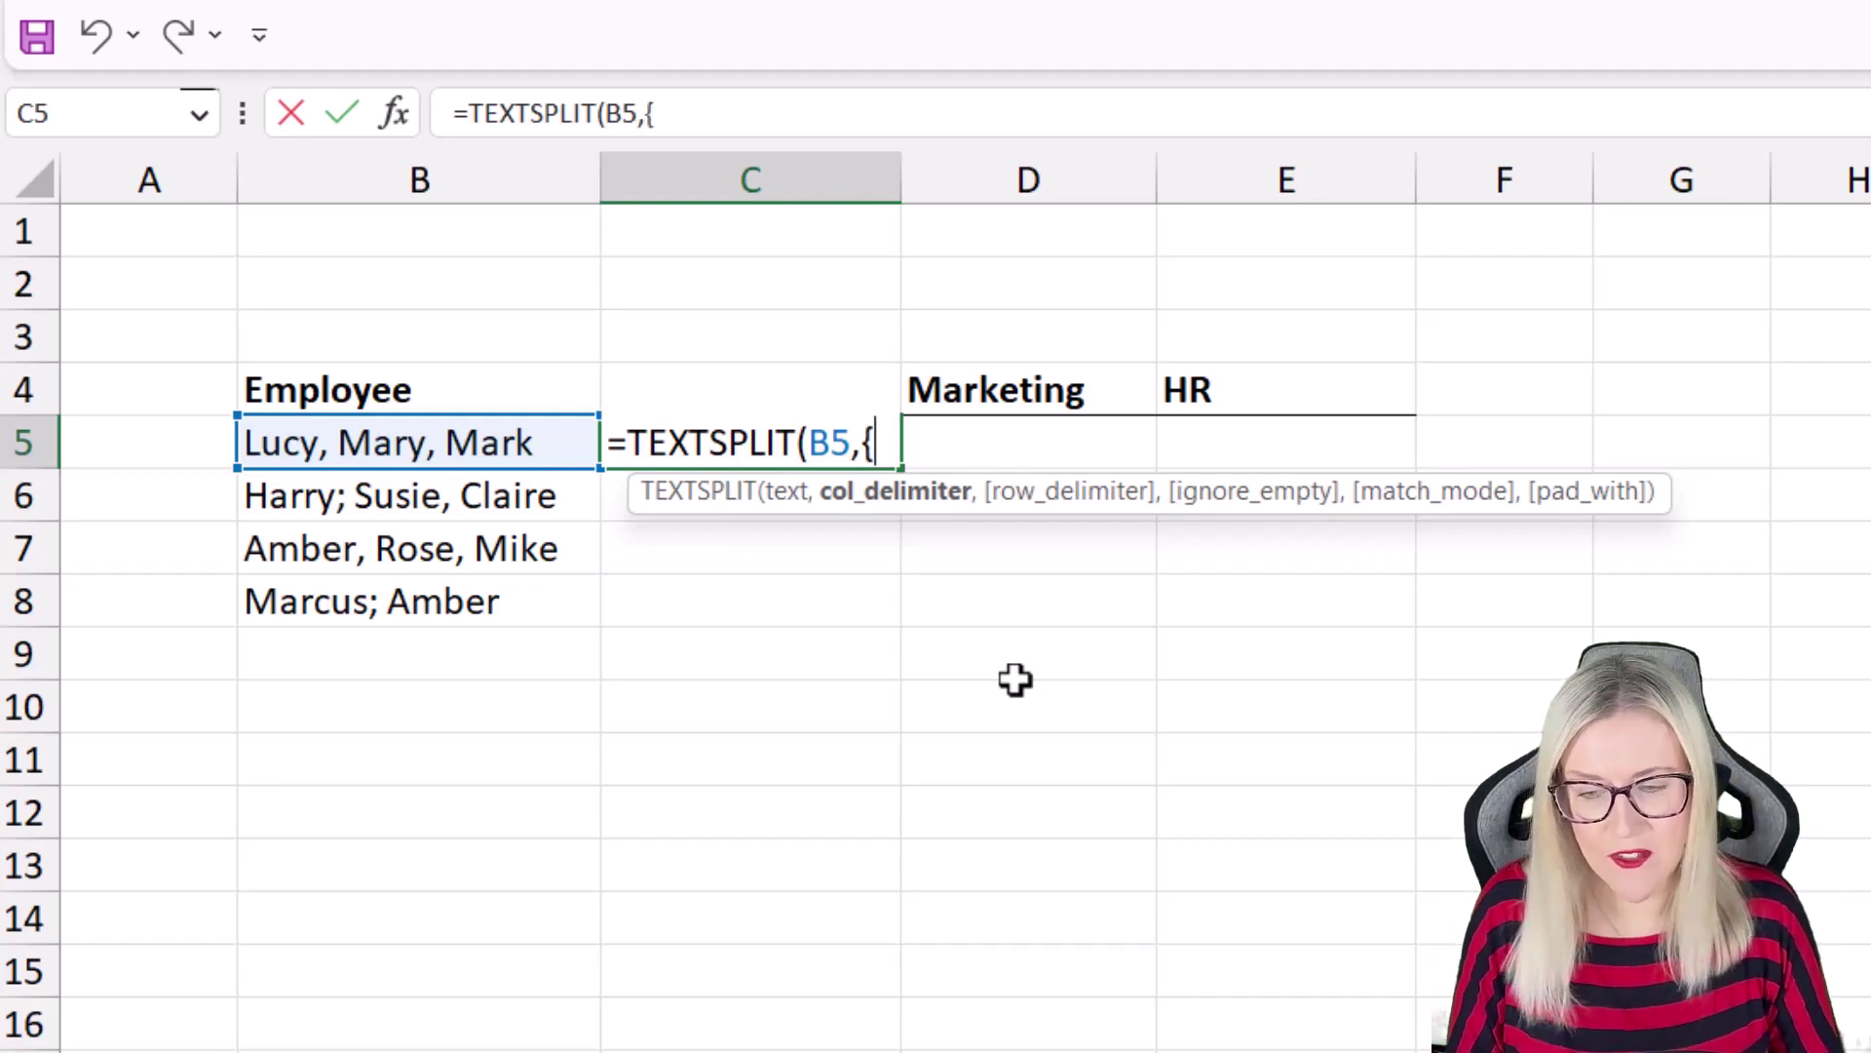
text(")
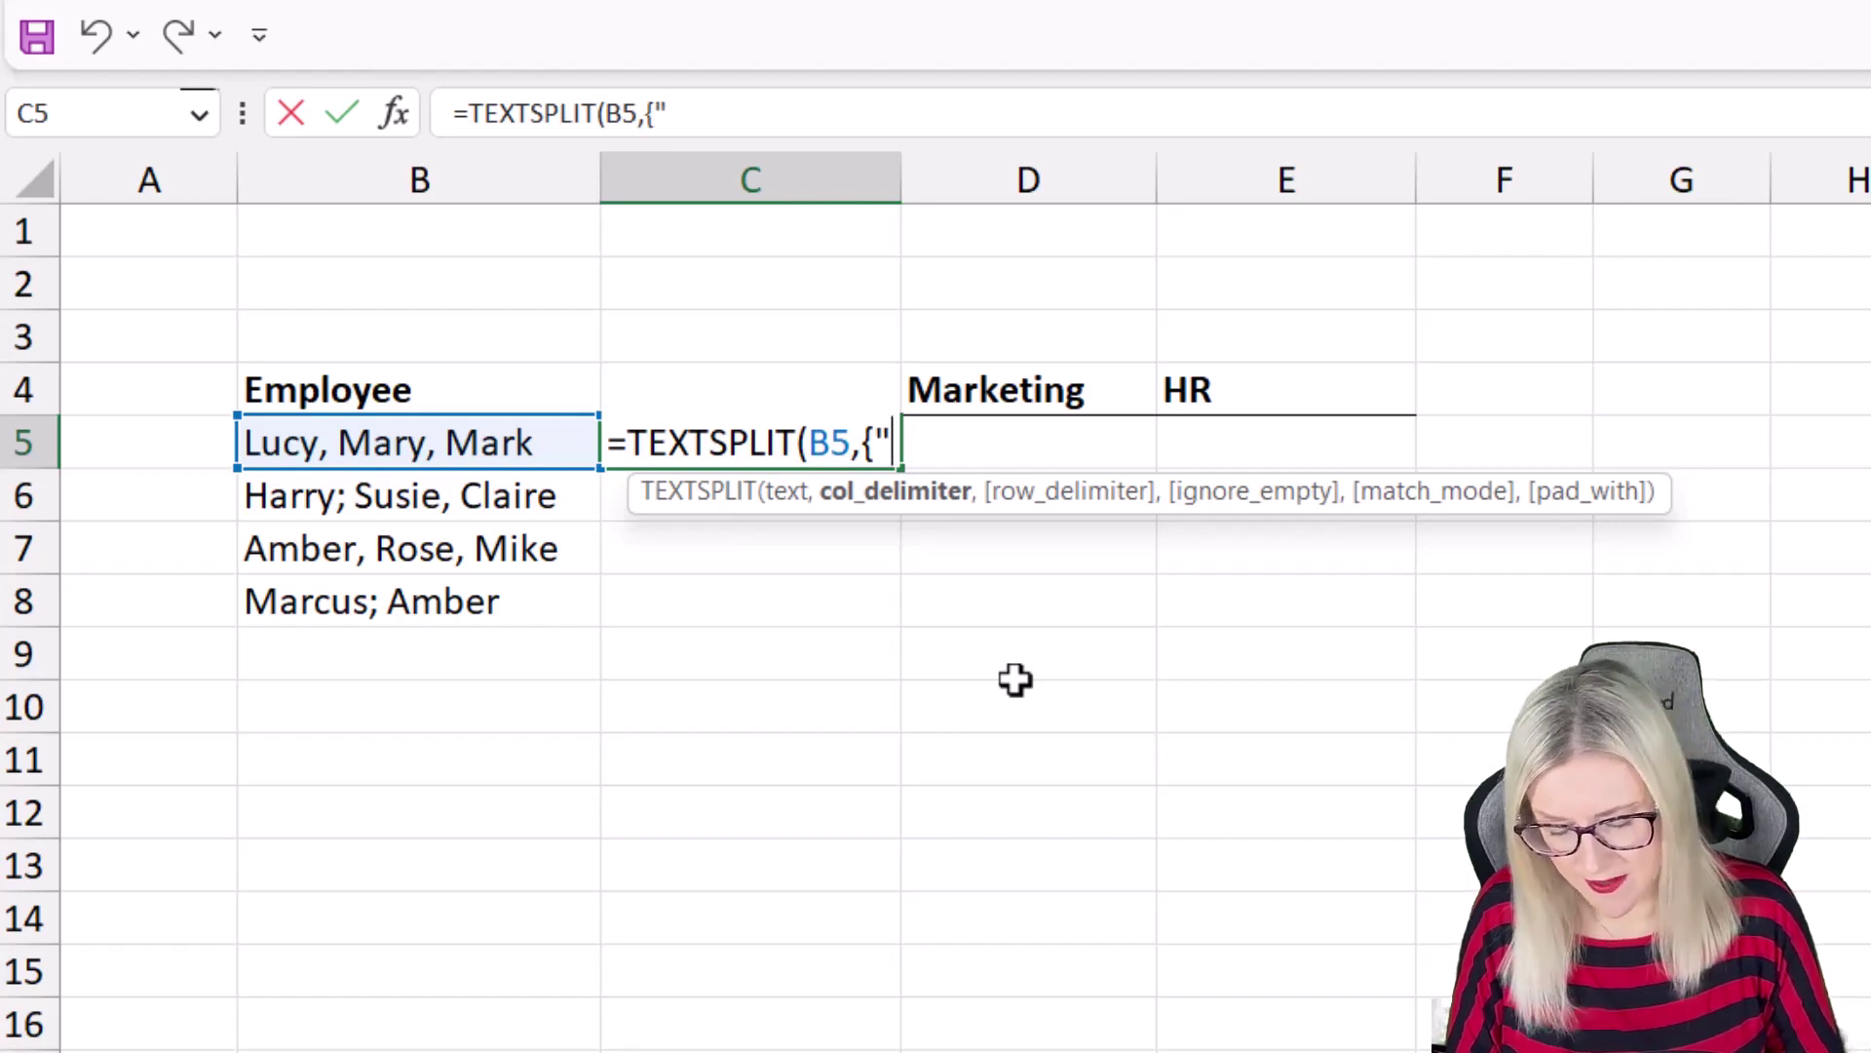
text(, ")
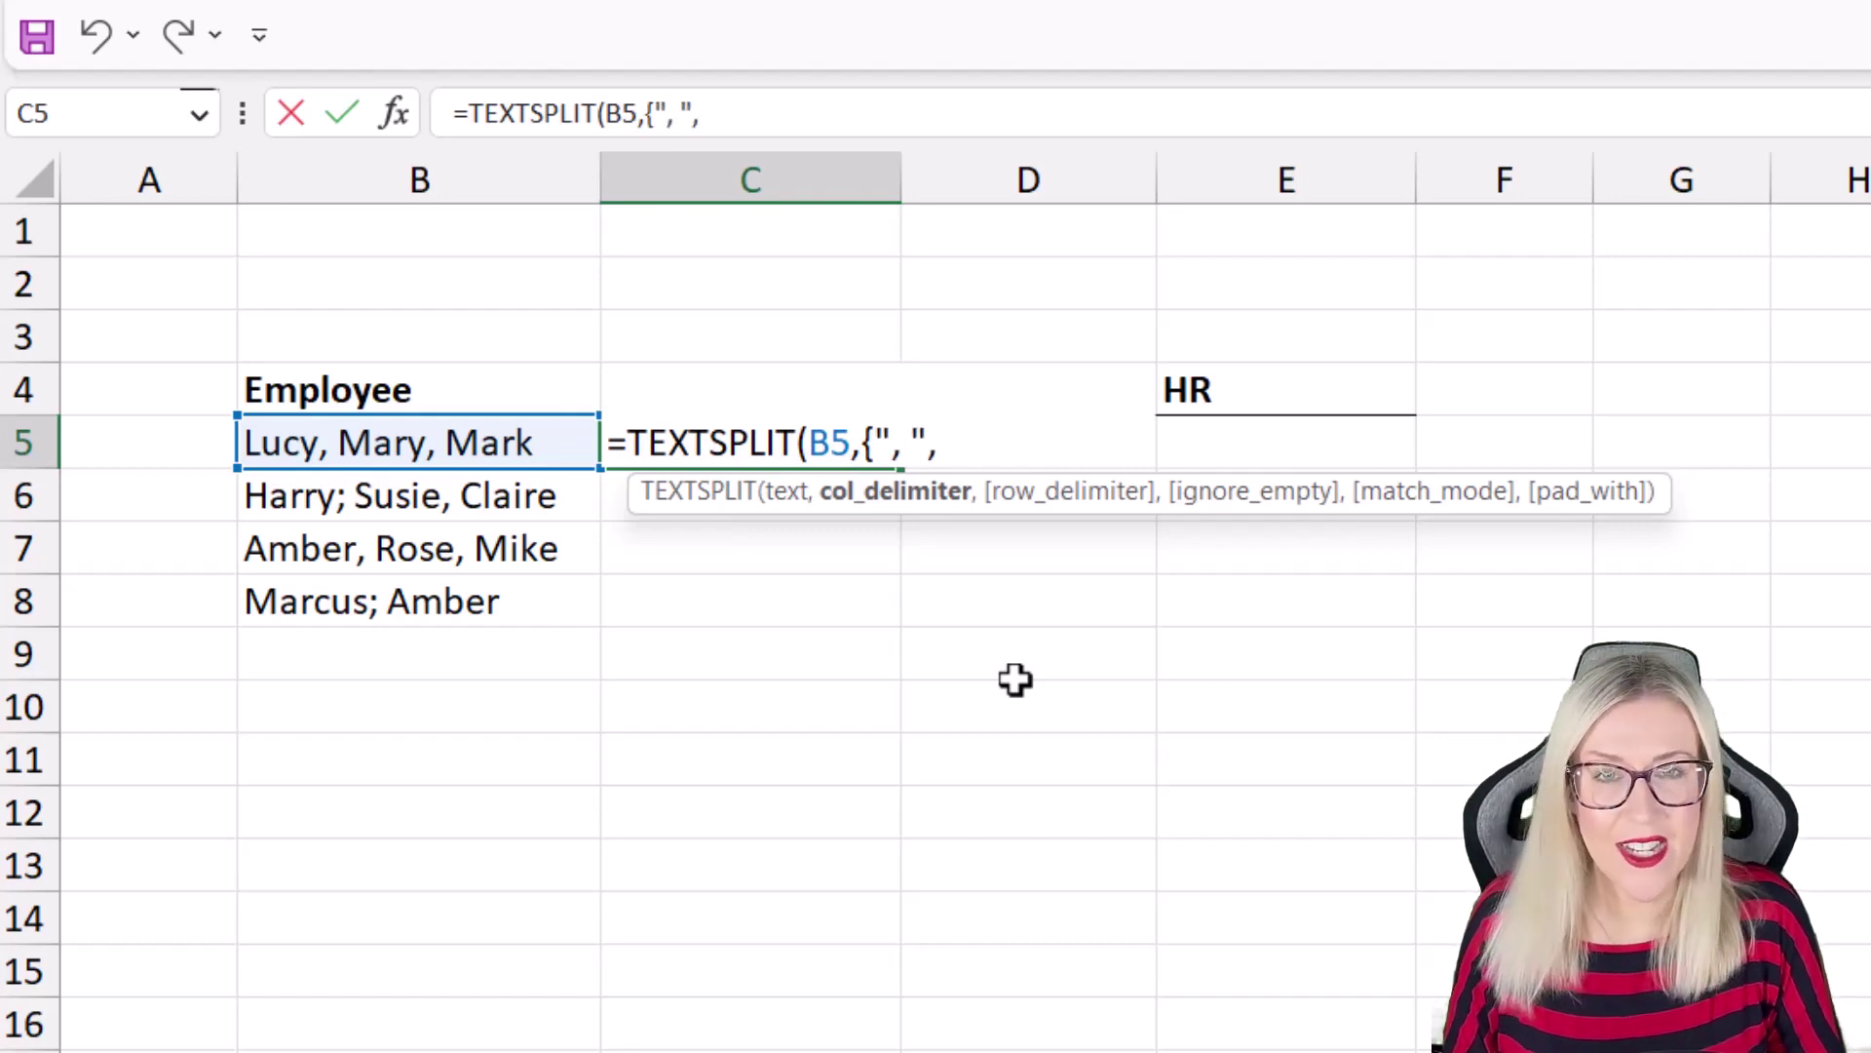
text(,")
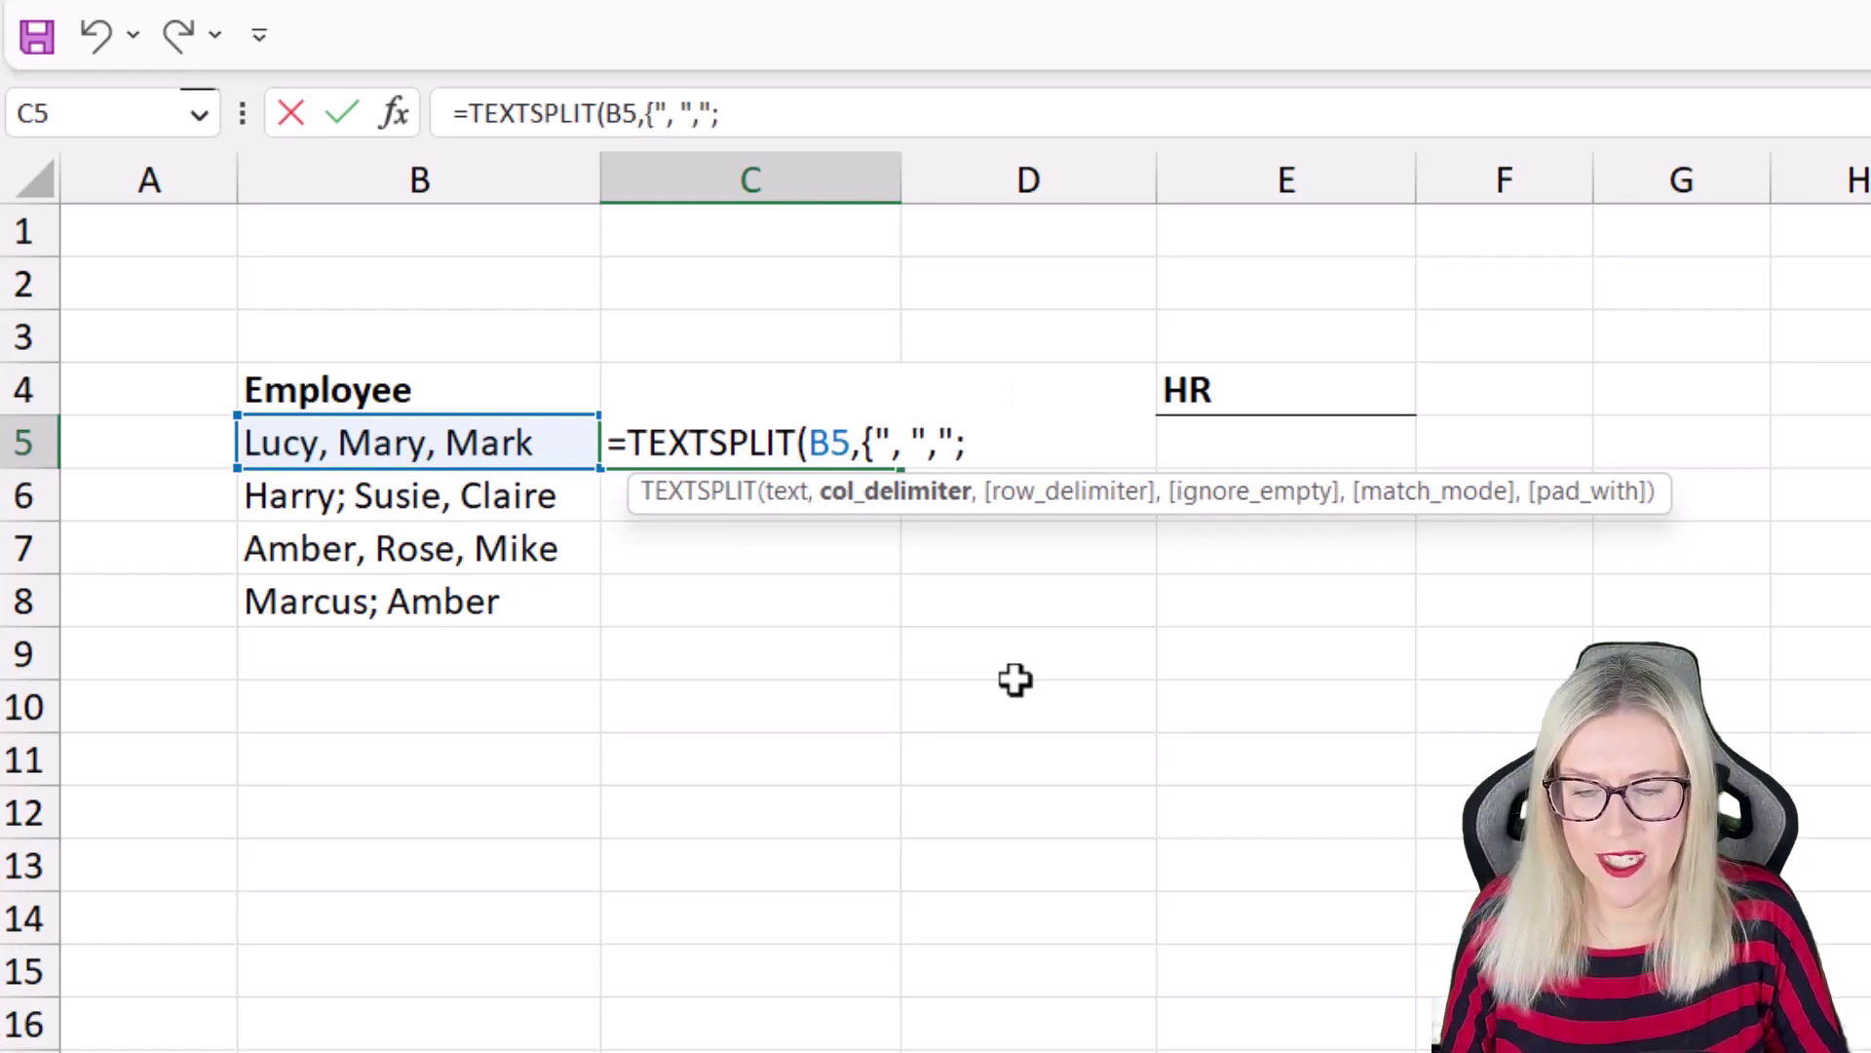
text(; "})
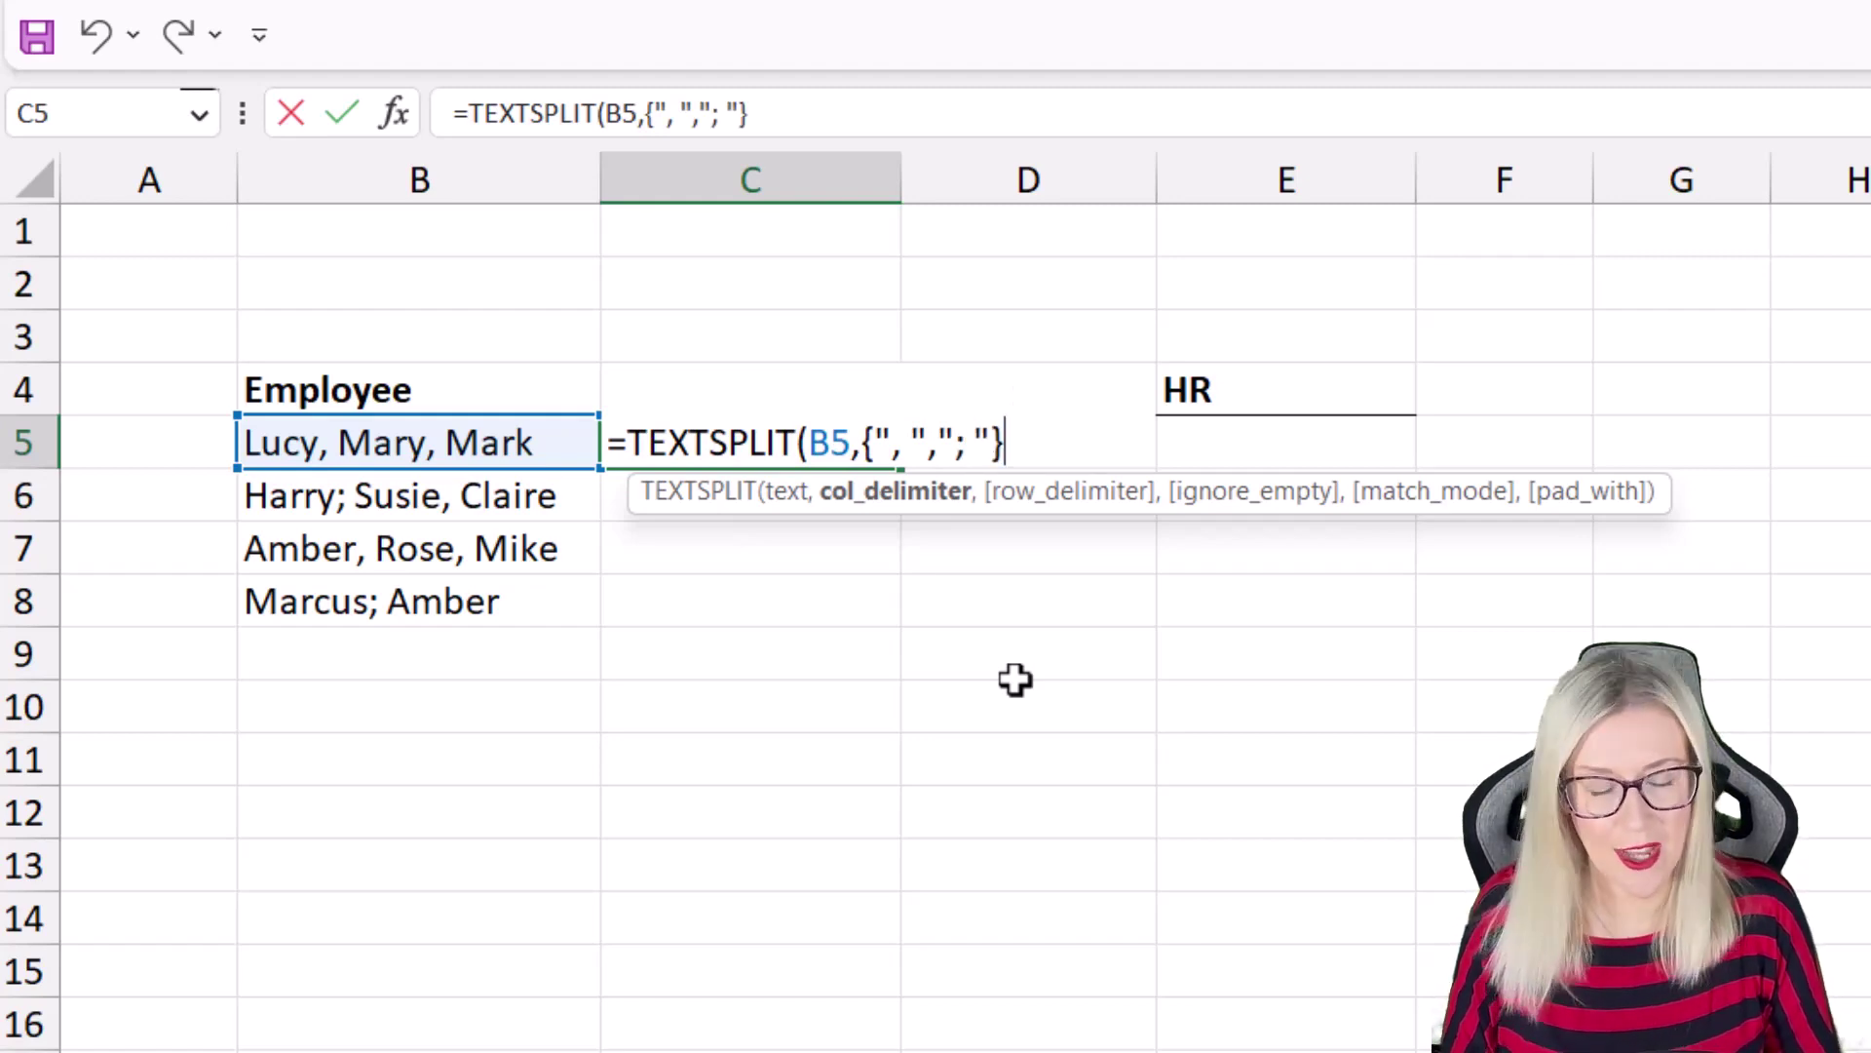
text())
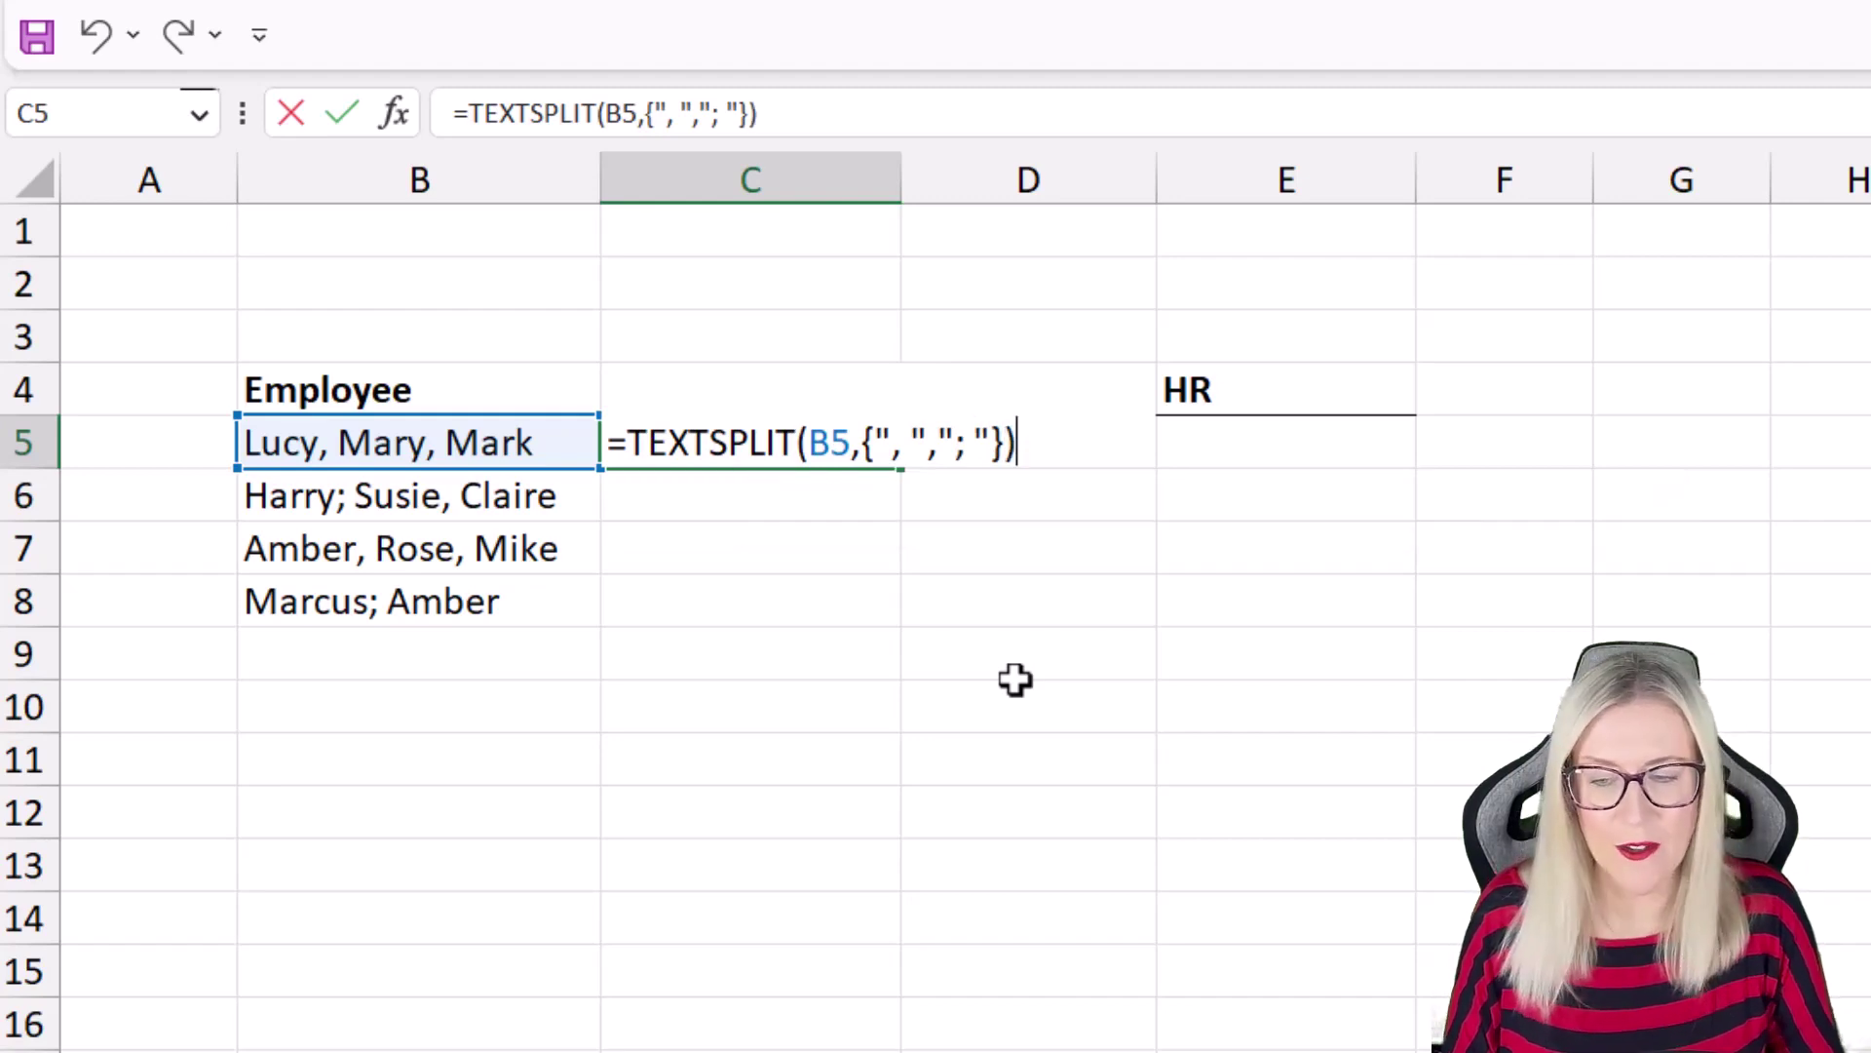
key(Return)
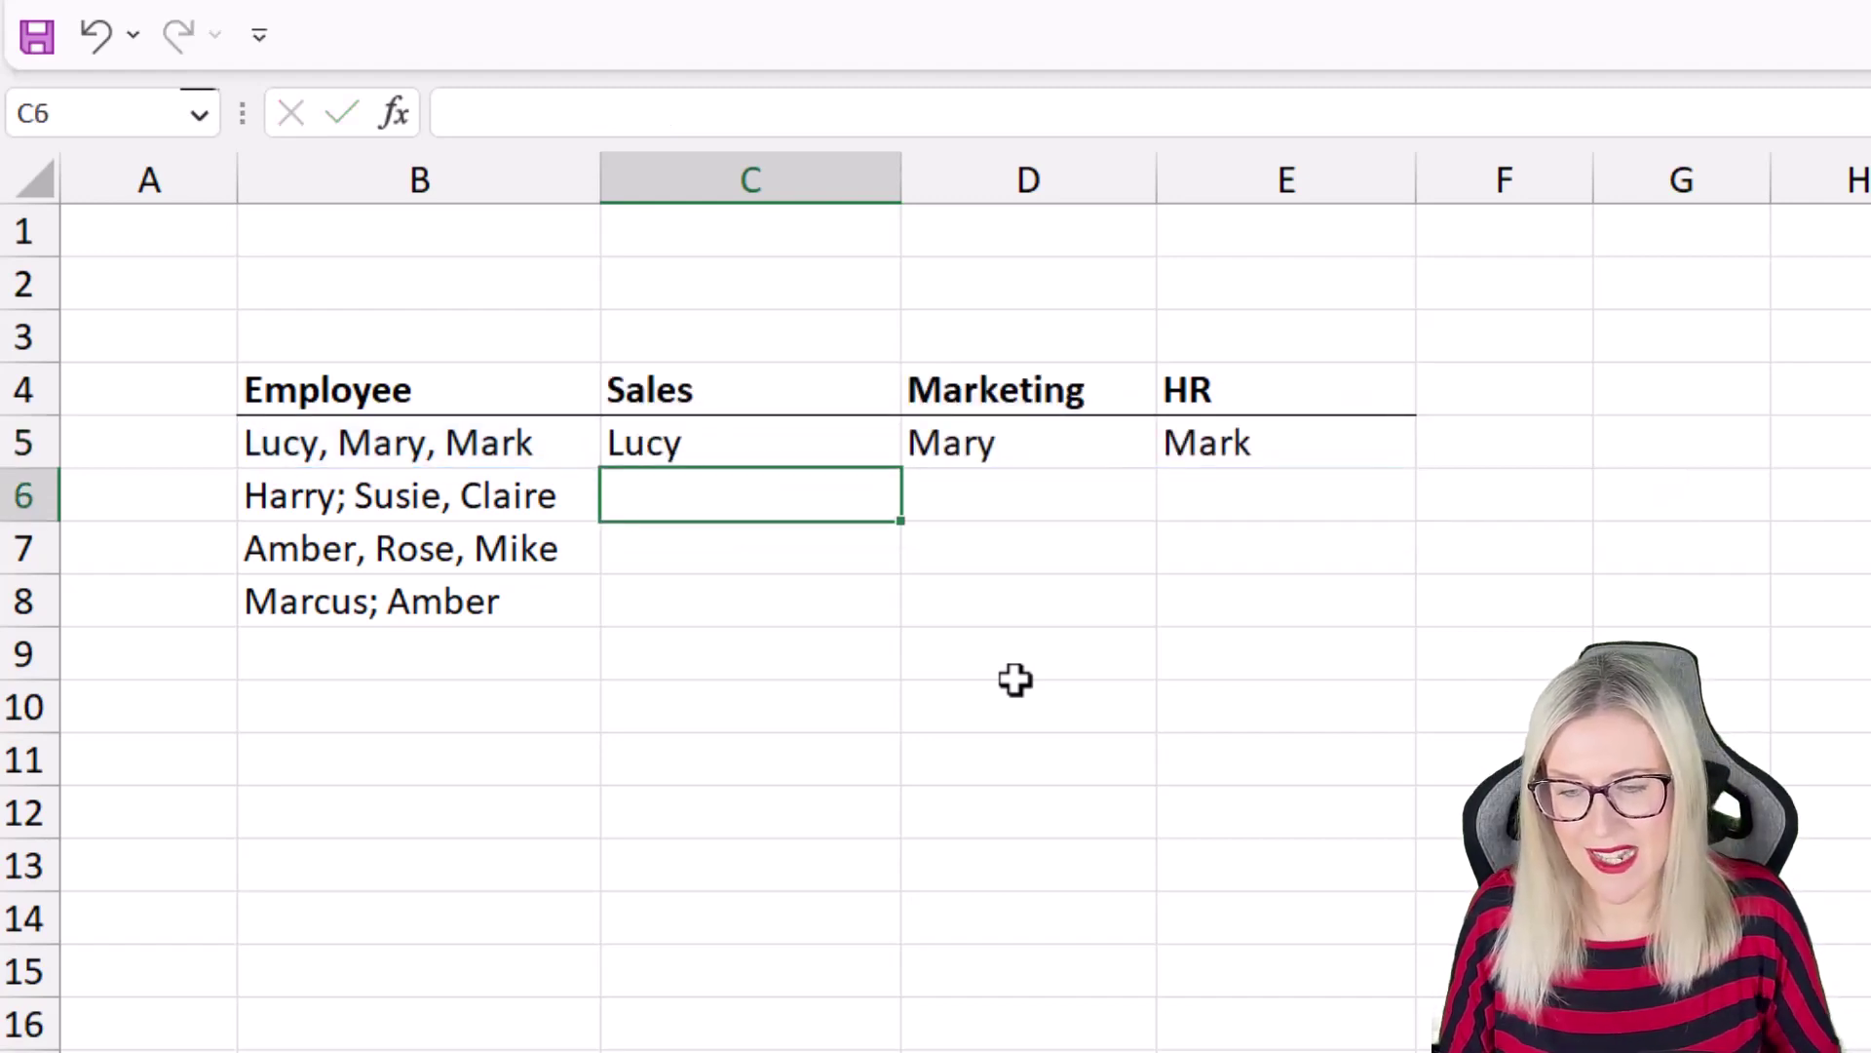
Fill the two-delimiter C5 formula down to C8, then move to the next sheet
click(877, 450)
drag(897, 467, 903, 623)
click(1569, 604)
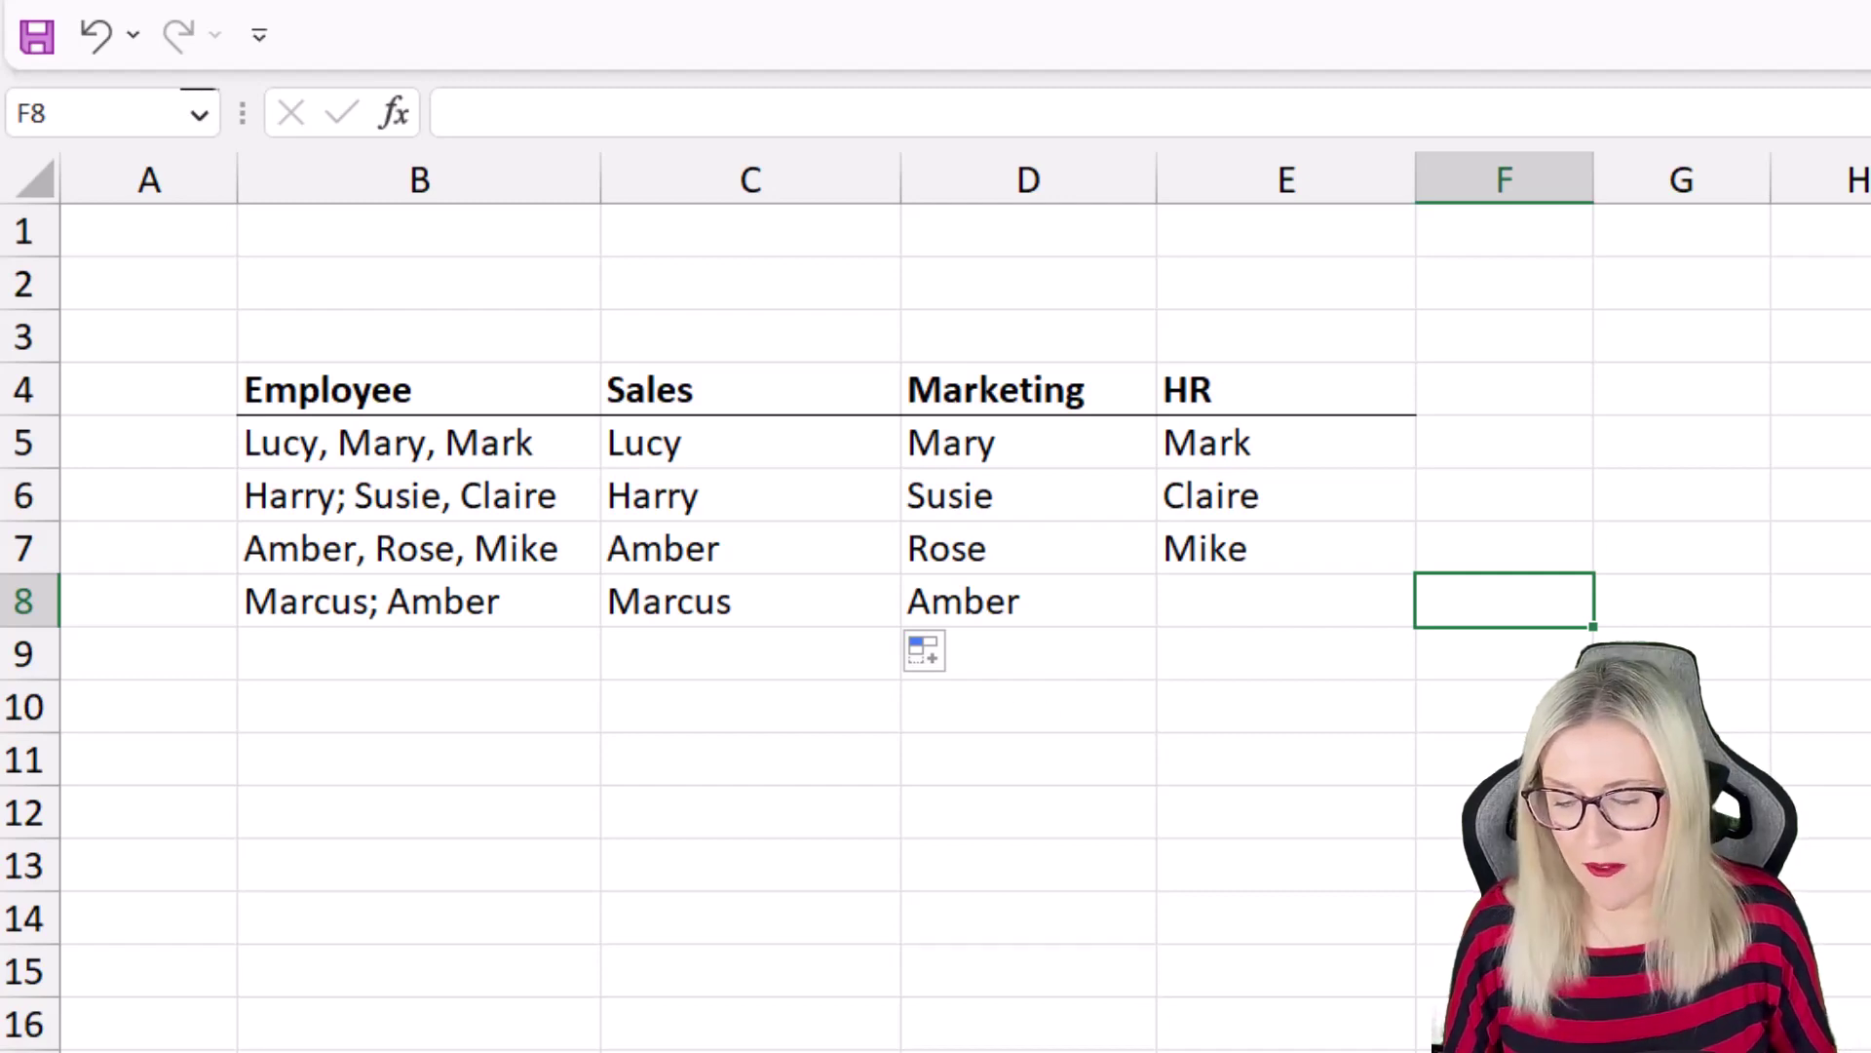
key(ctrl+Page_Down)
Review the full names in B5:B10 that carry suffixes like PHD, BSC and MD
click(575, 428)
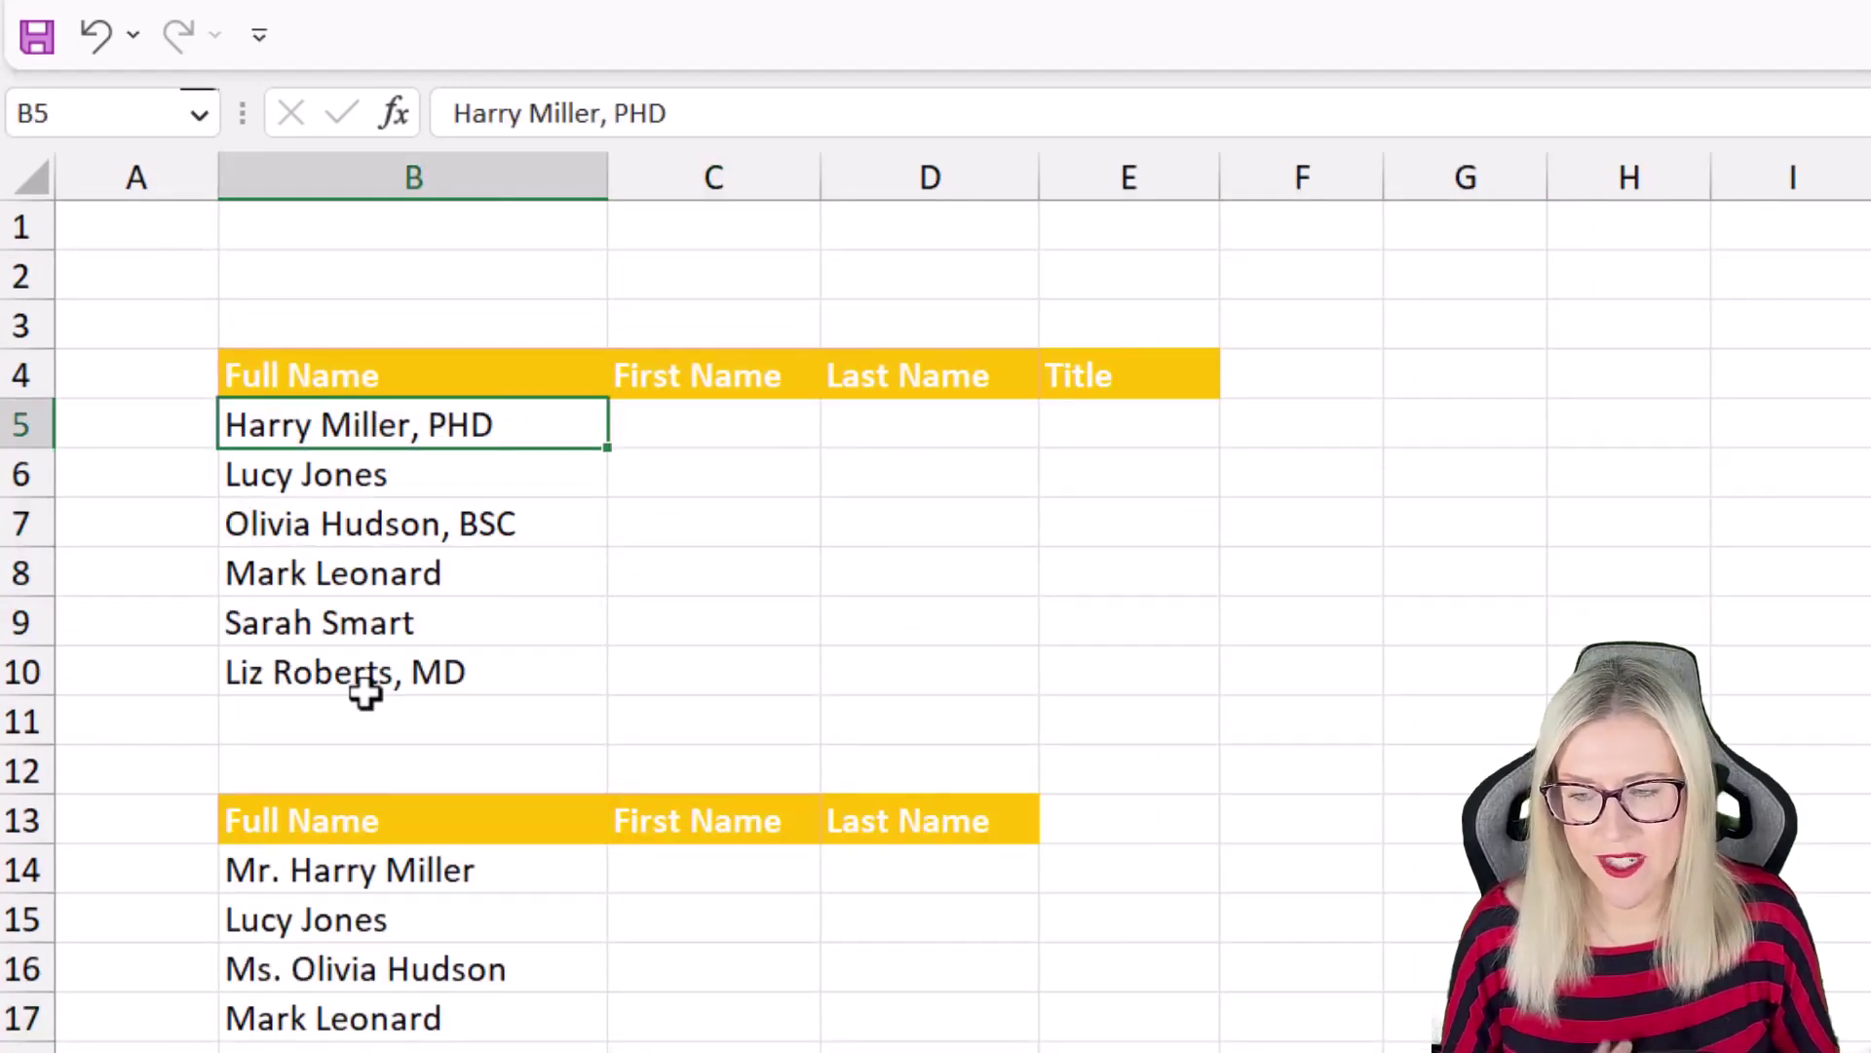
click(497, 526)
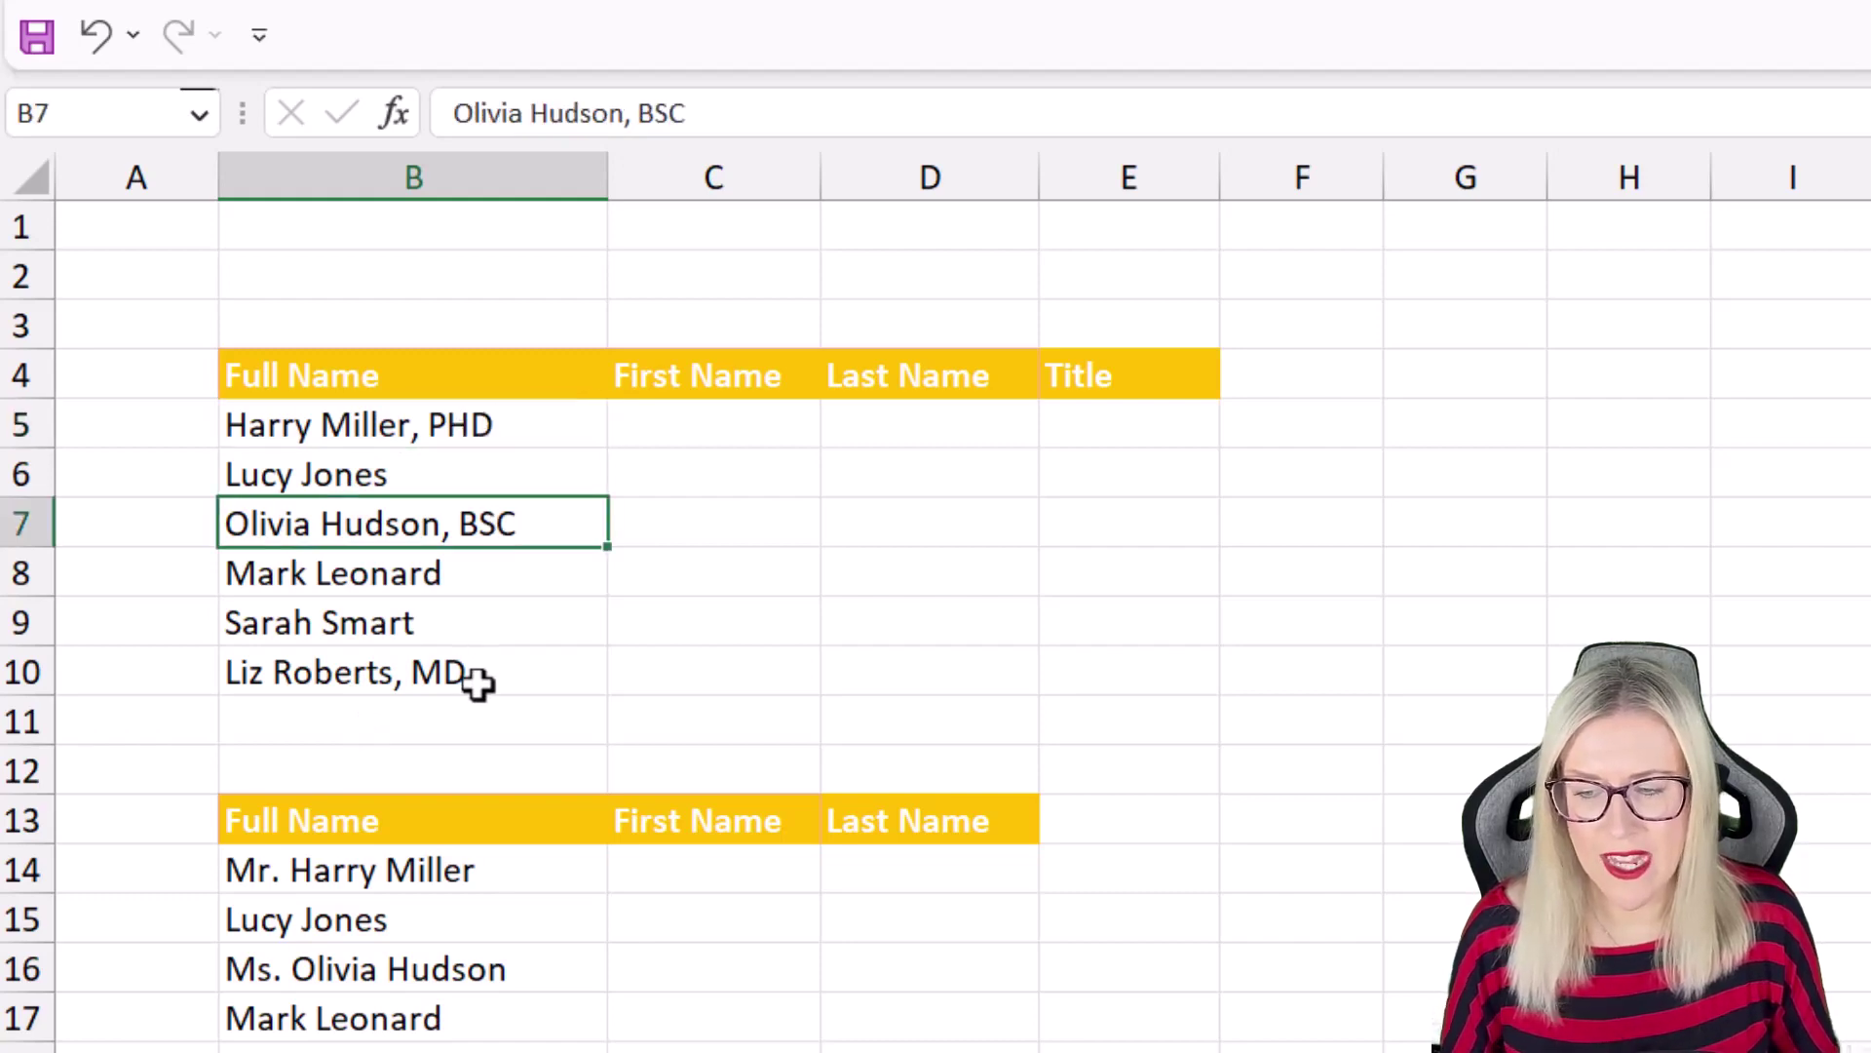
click(481, 675)
click(505, 435)
click(505, 523)
Enter =TEXTSPLIT(B5," ") in C5 and fill it down to C10
click(712, 426)
text(=text)
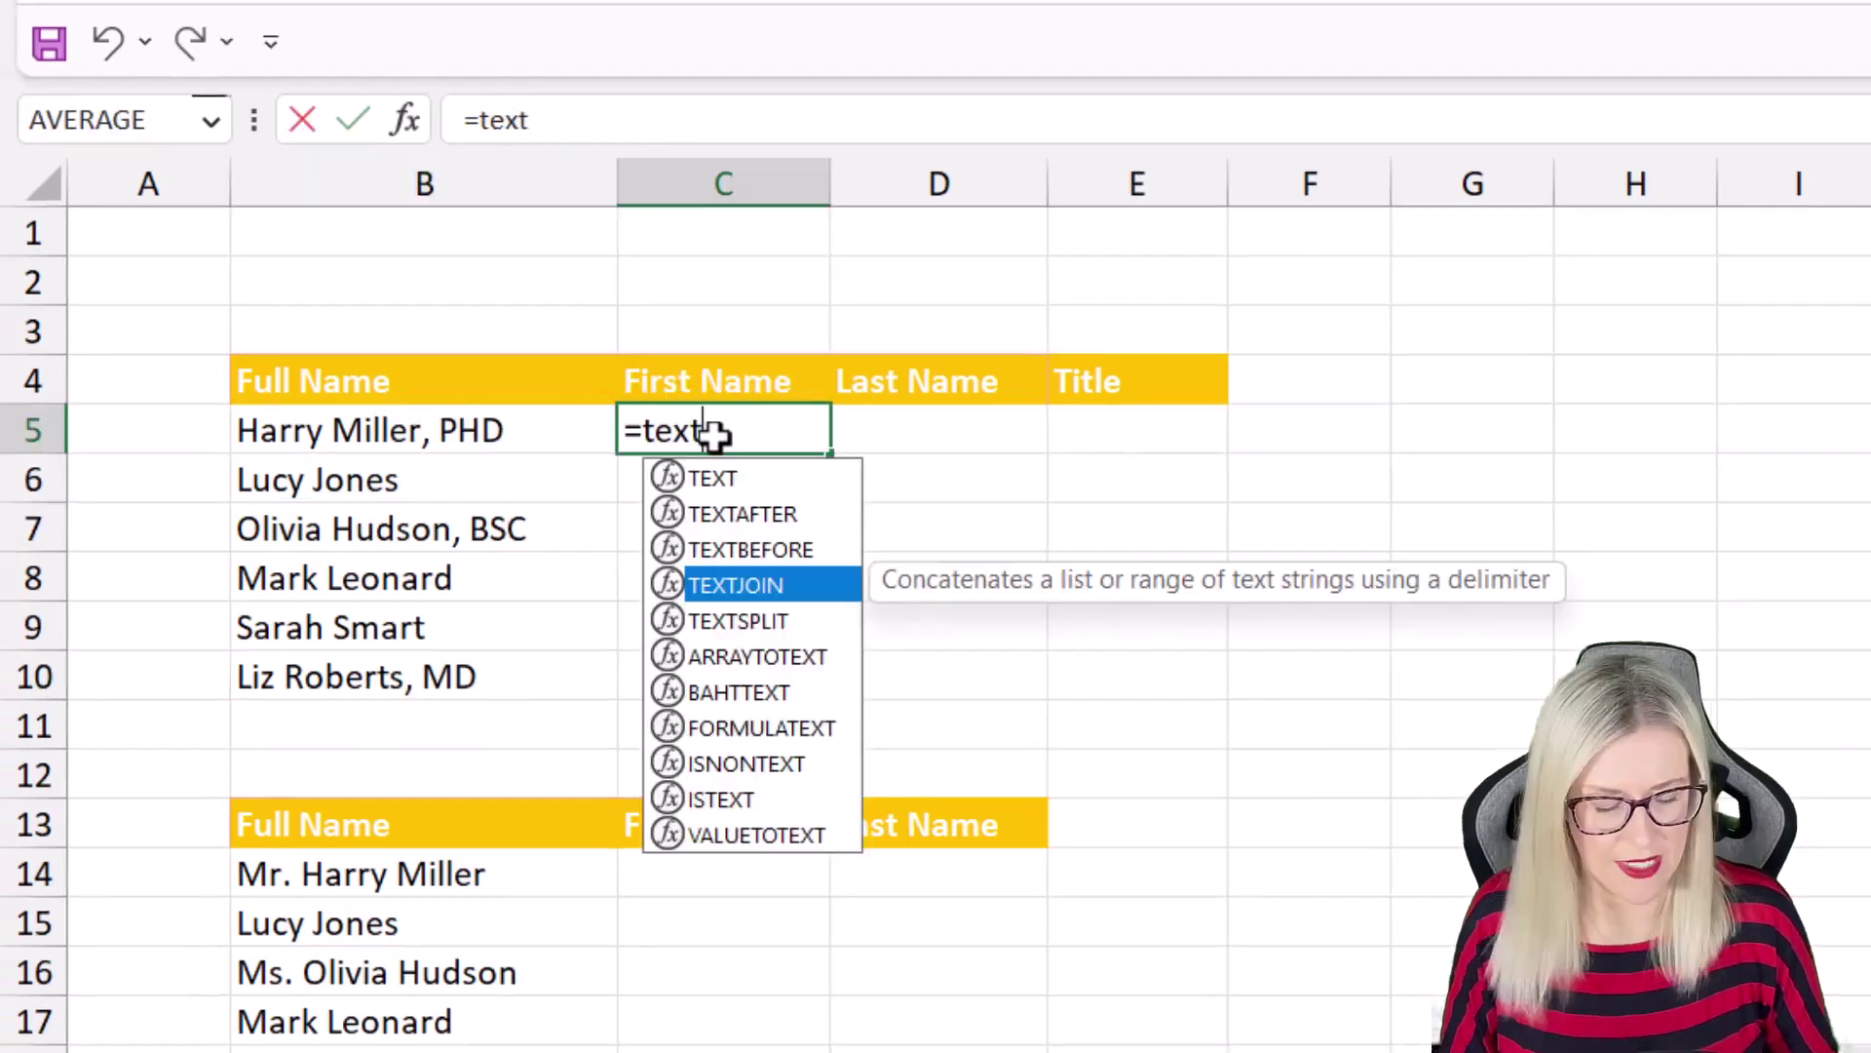
key(Down)
key(Tab)
click(383, 434)
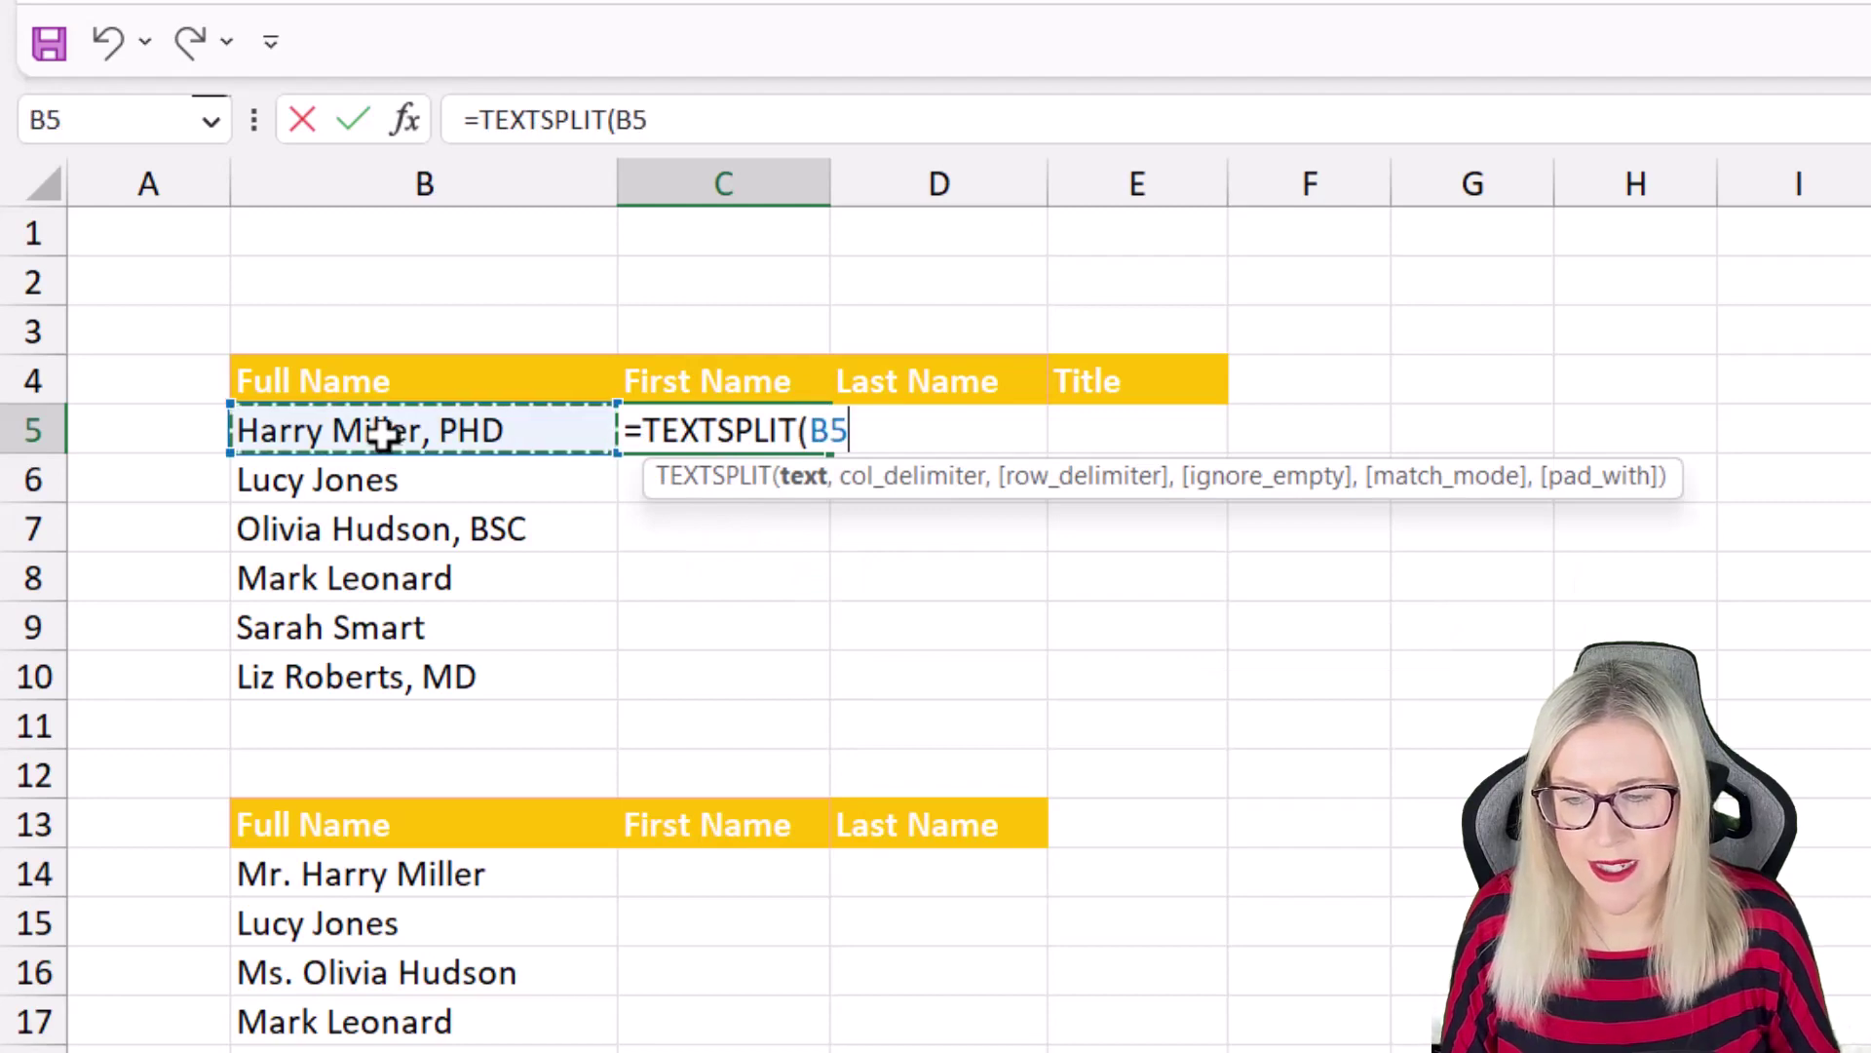
text(,)
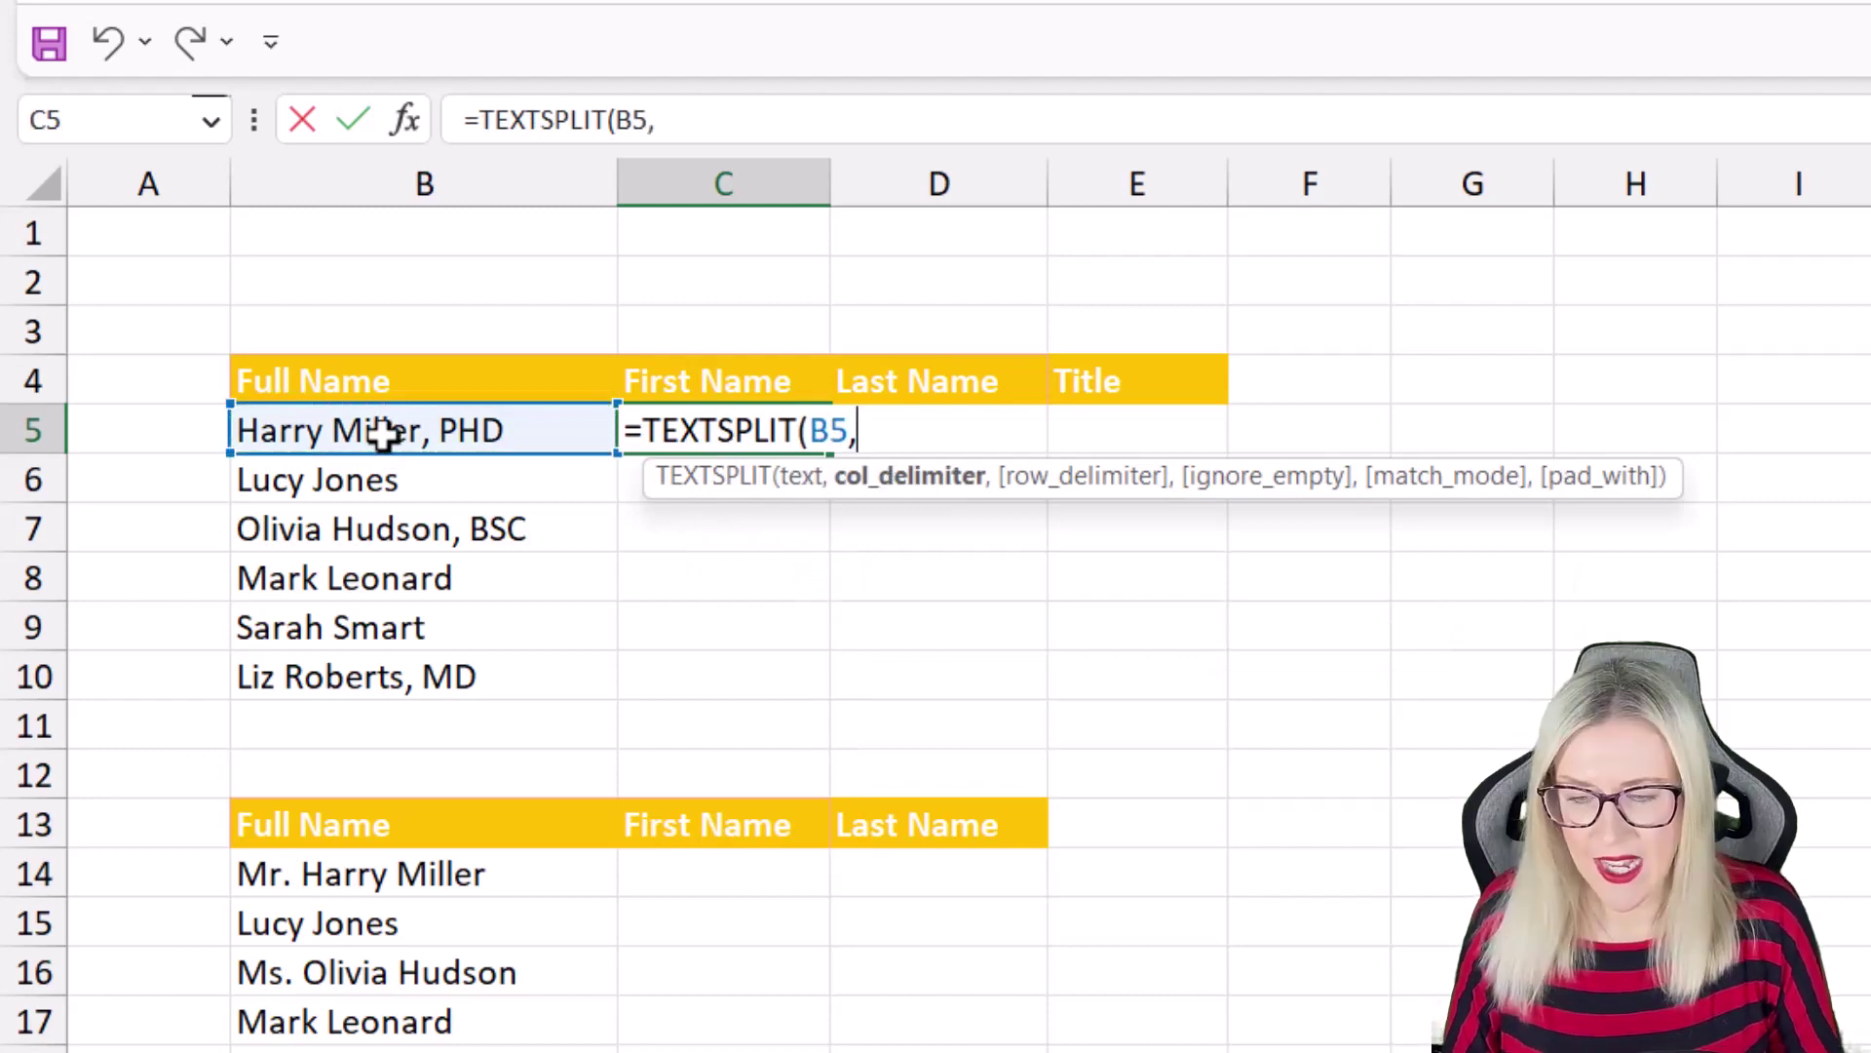
text(" ")
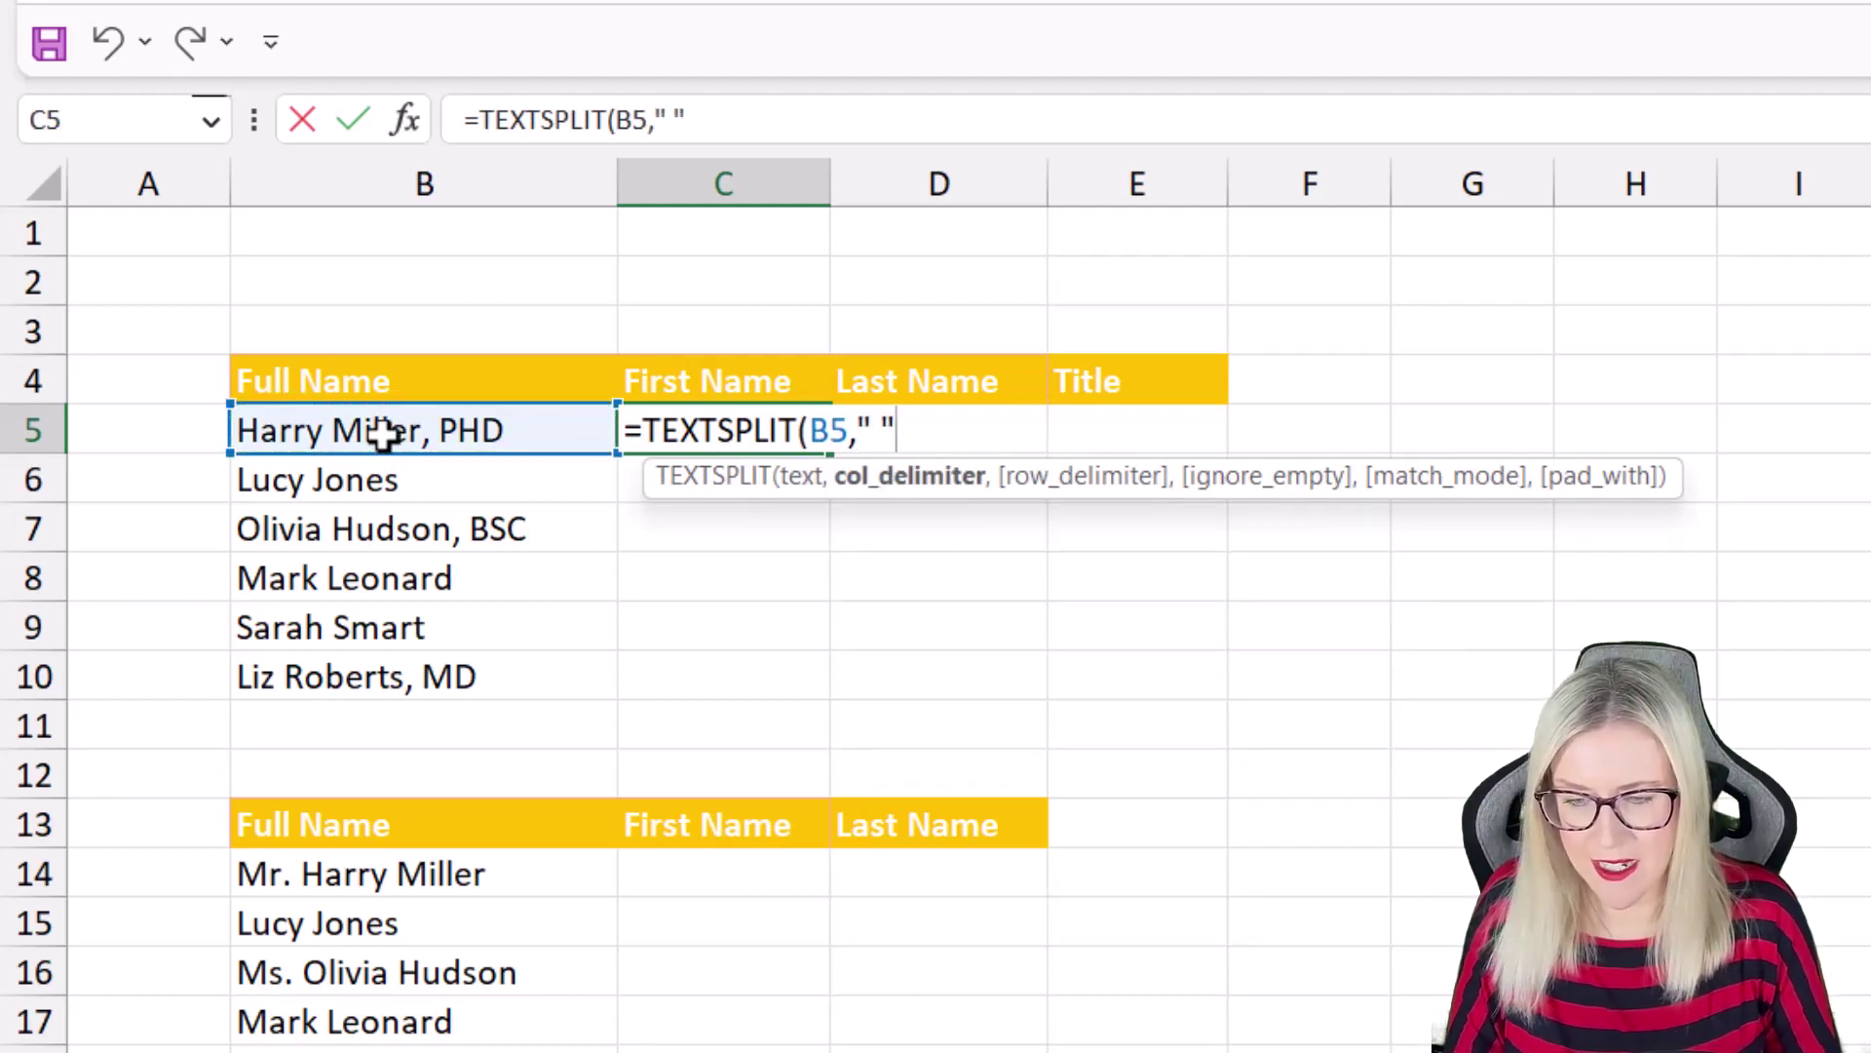
text())
key(Return)
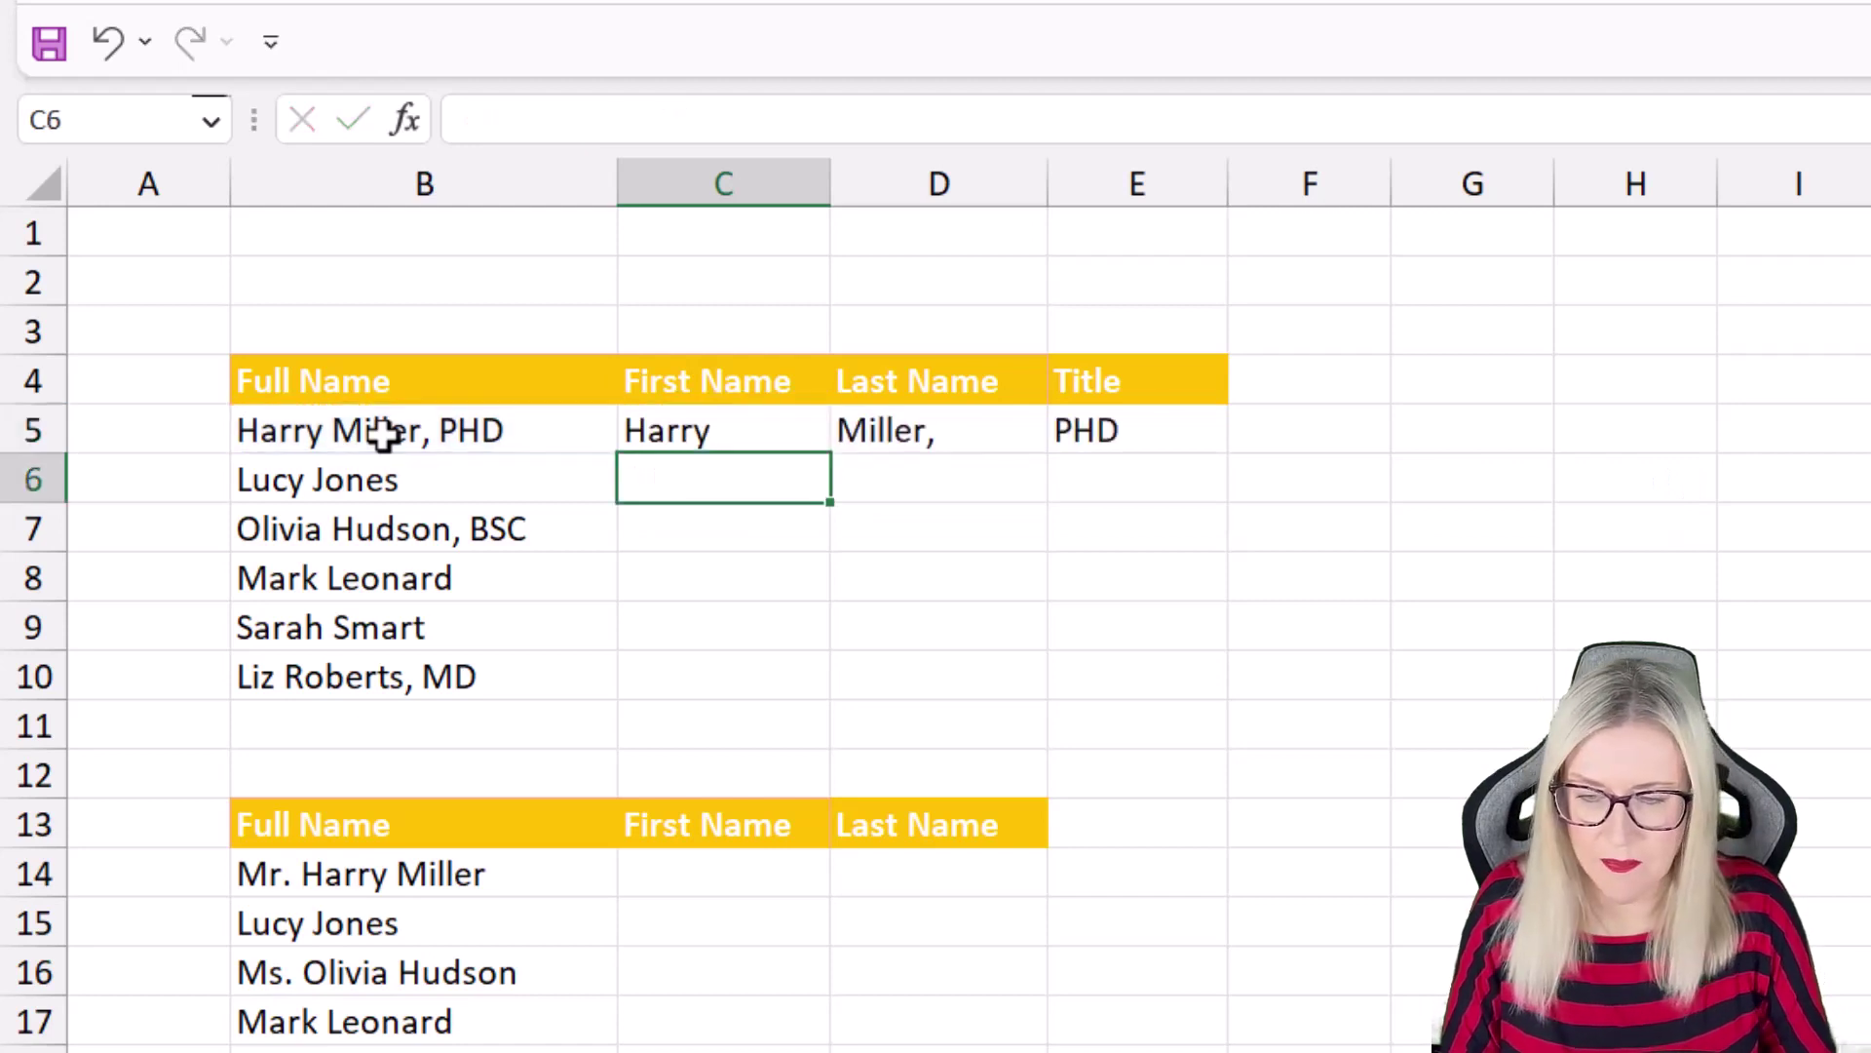
click(763, 430)
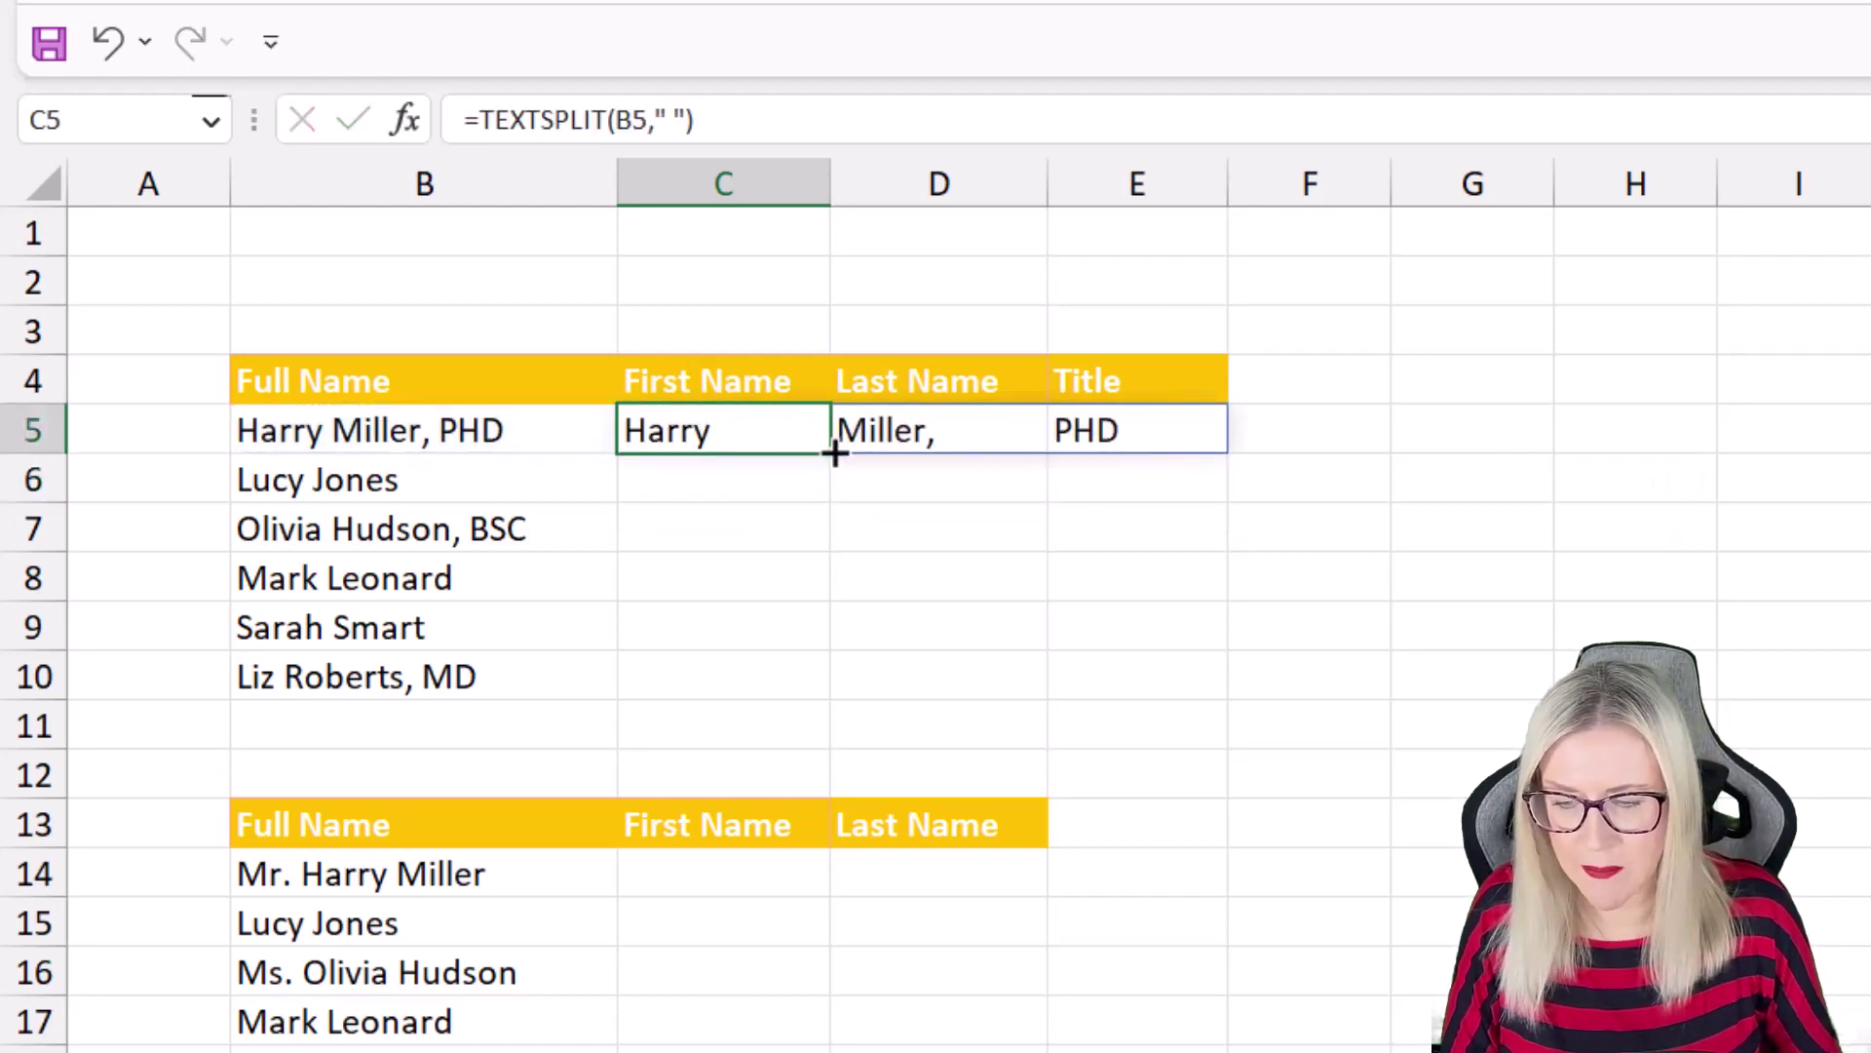
drag(830, 453, 819, 695)
Check the last names in rows 5–10 that kept a trailing comma, such as Miller,
click(1388, 689)
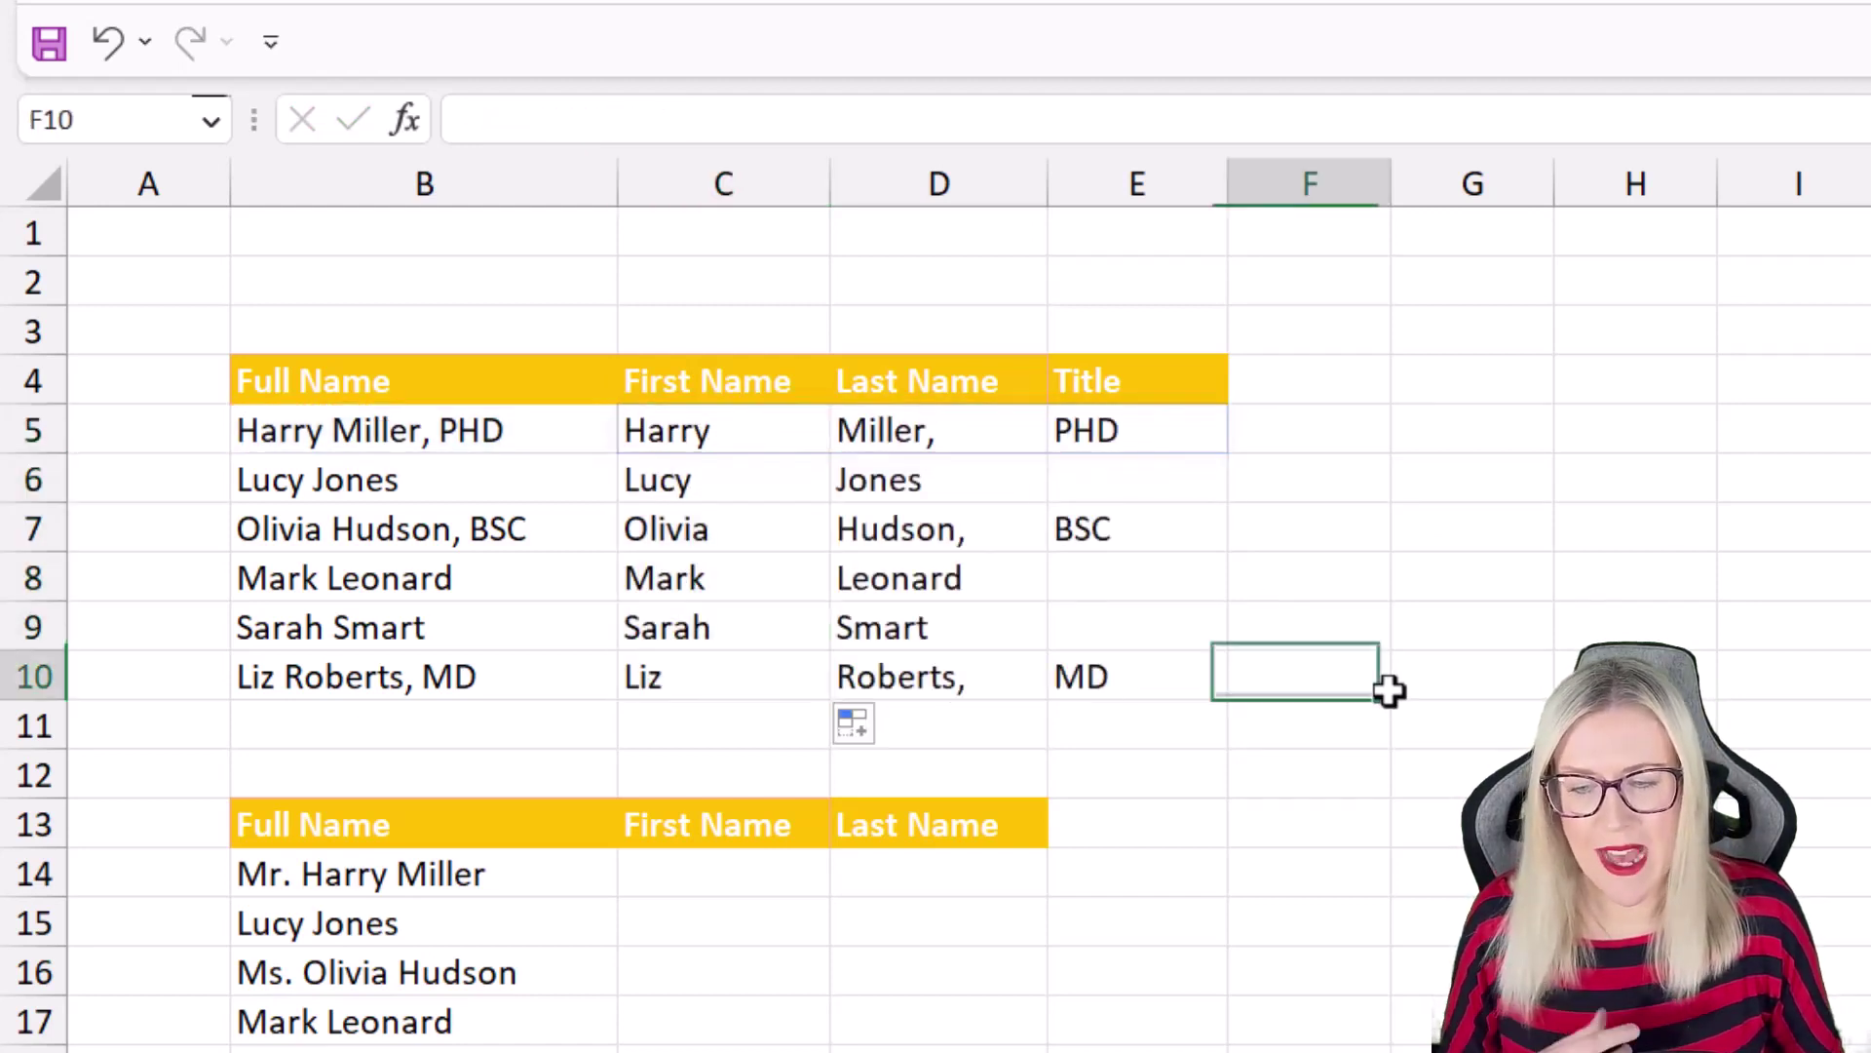
click(998, 430)
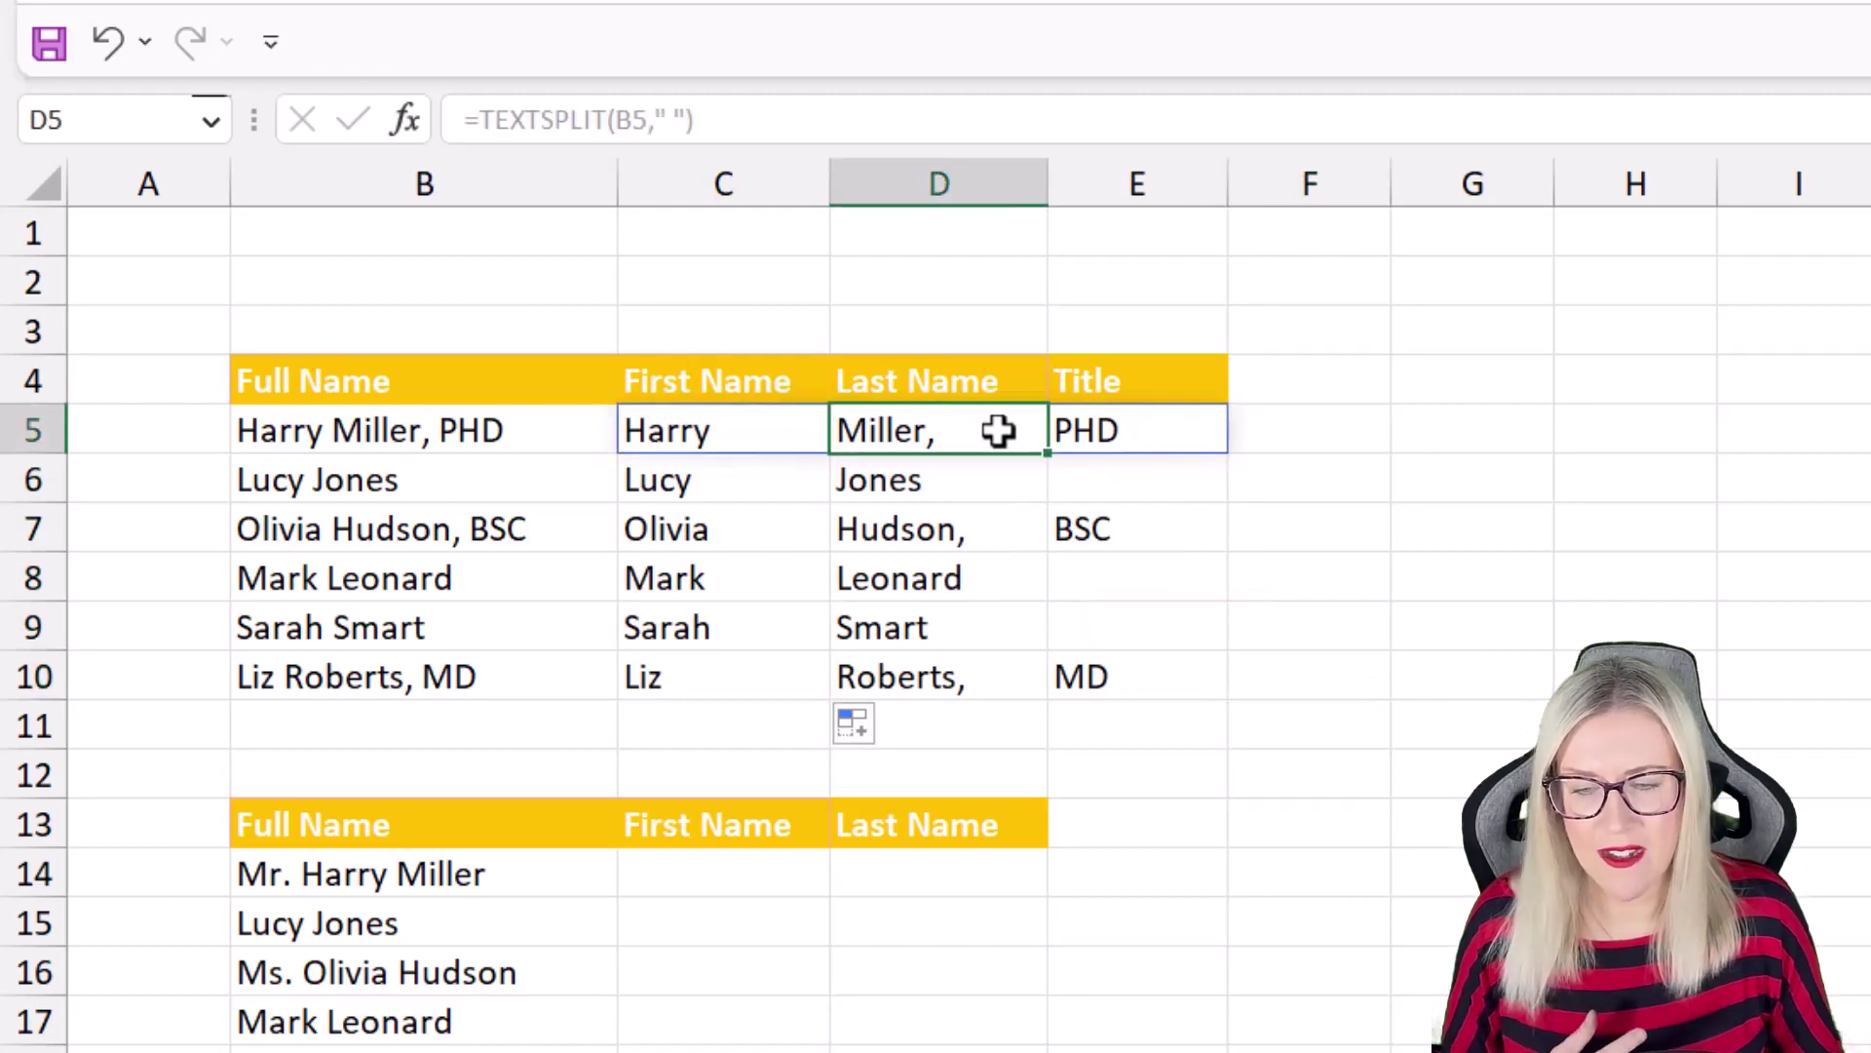
click(996, 531)
click(996, 684)
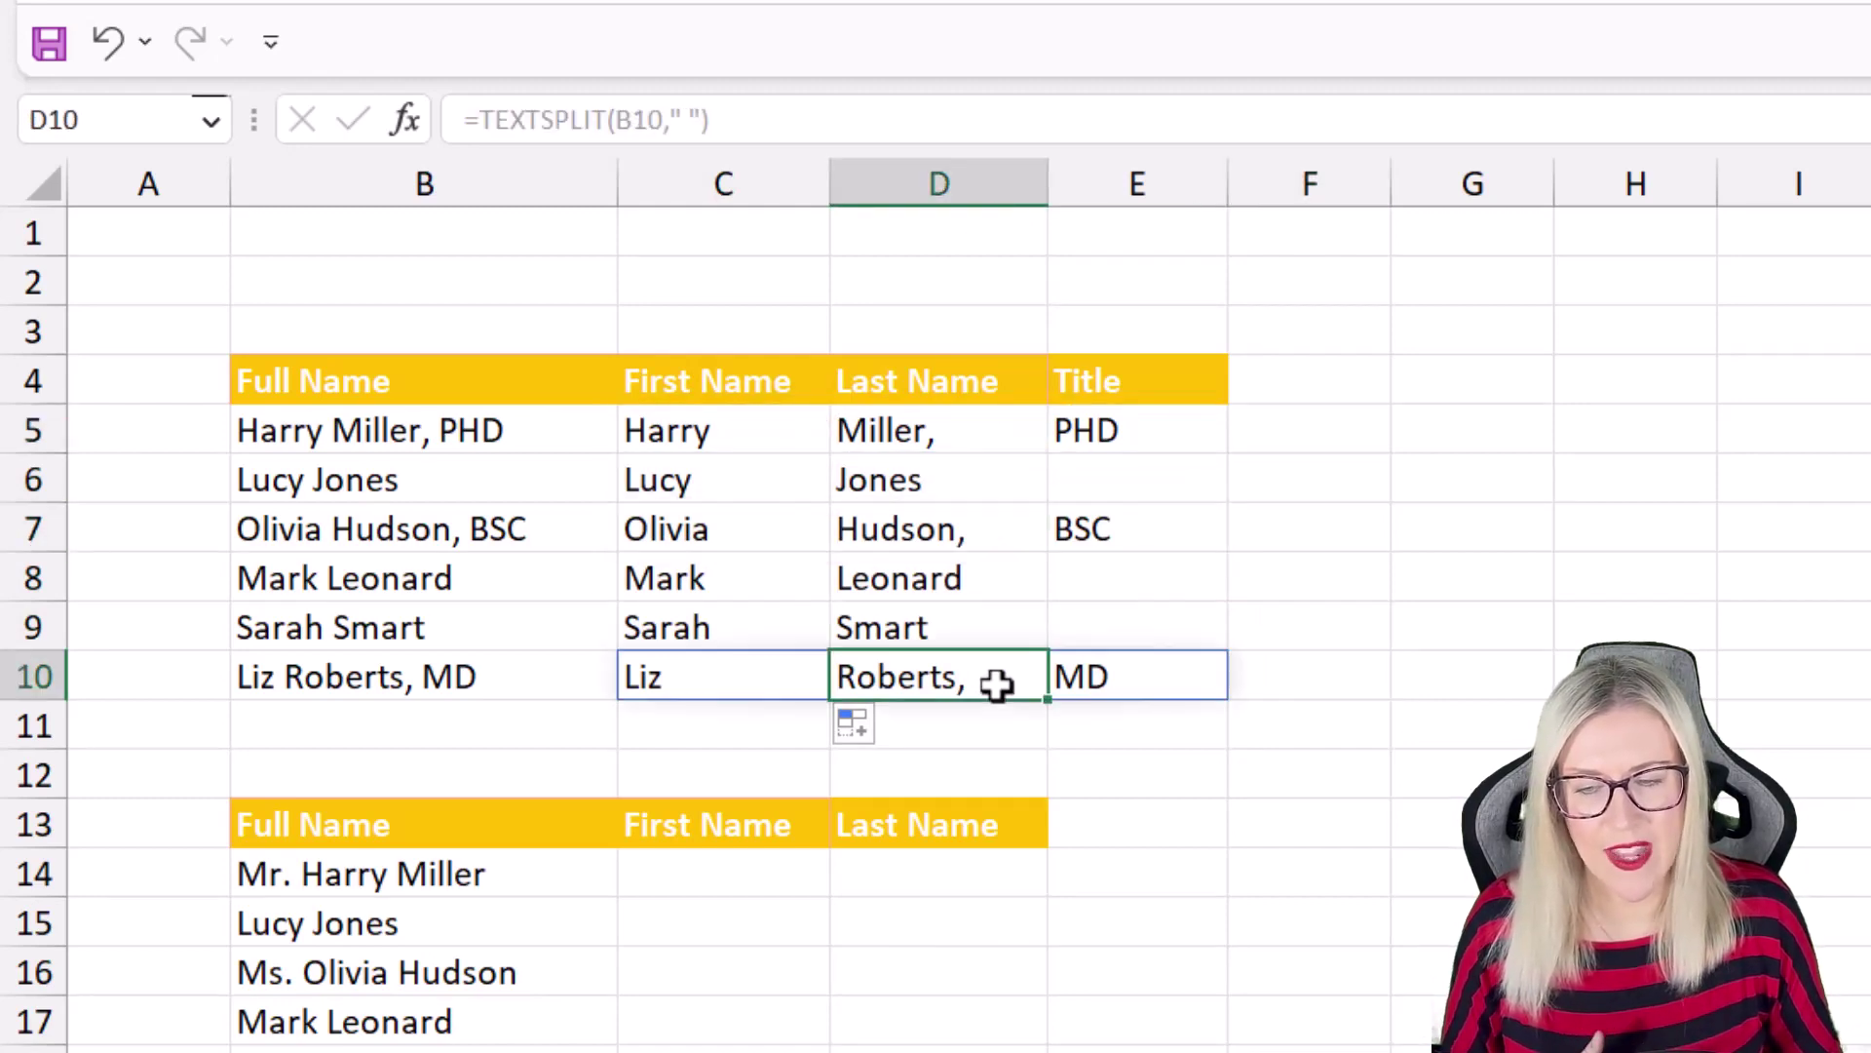
Edit C5 to =TEXTSPLIT(B5,{" ",", "}) so it also splits on comma-space
click(763, 433)
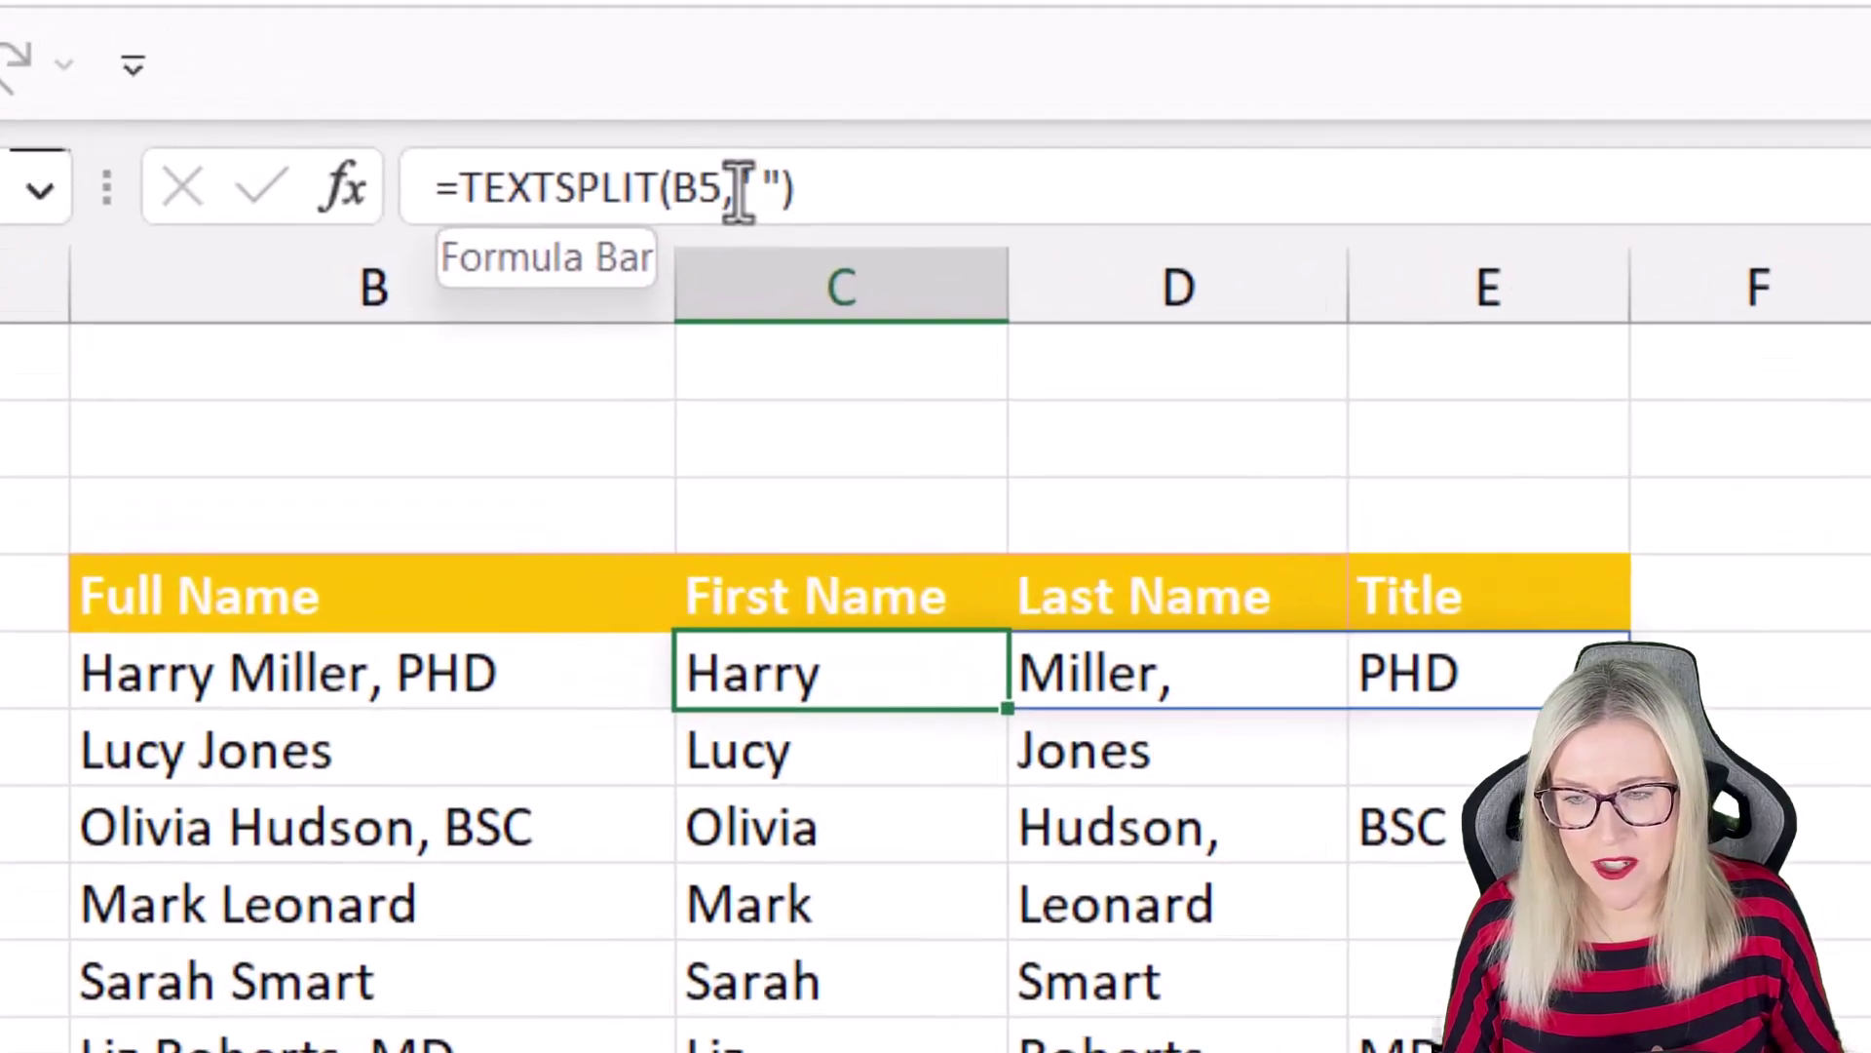
click(770, 185)
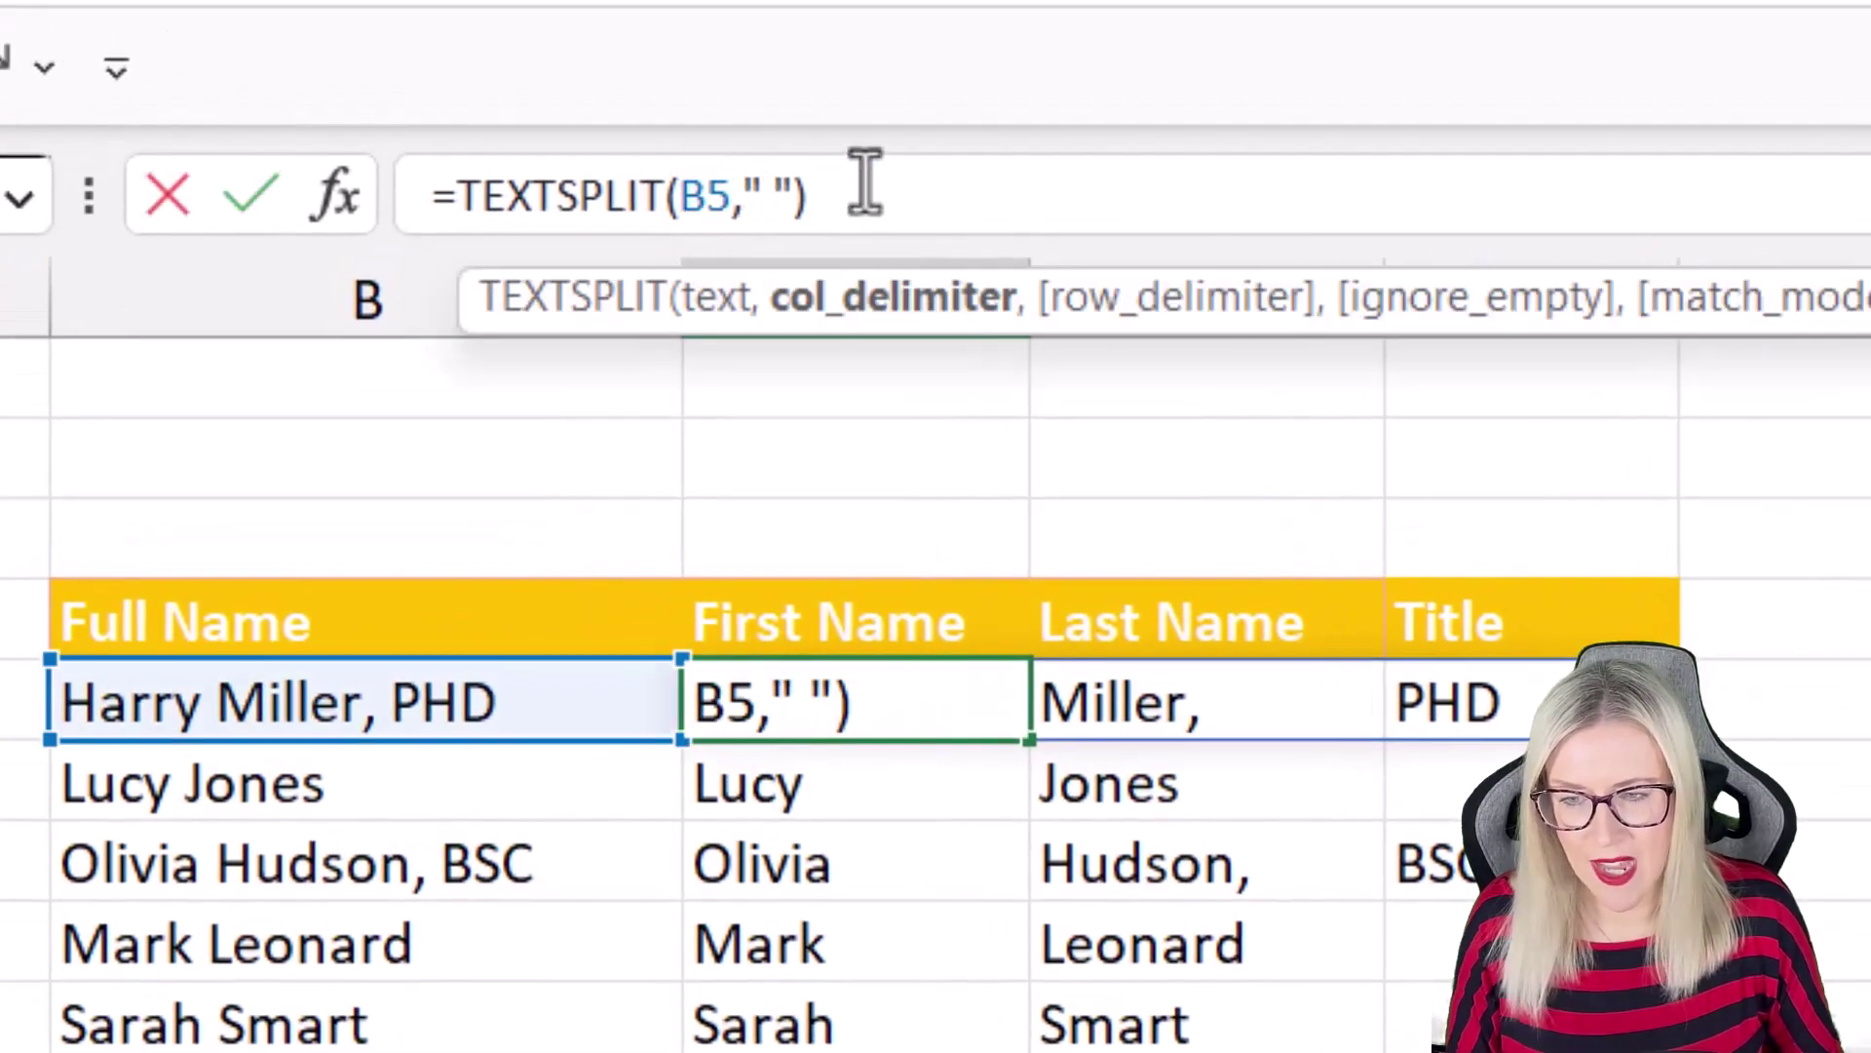
text({)
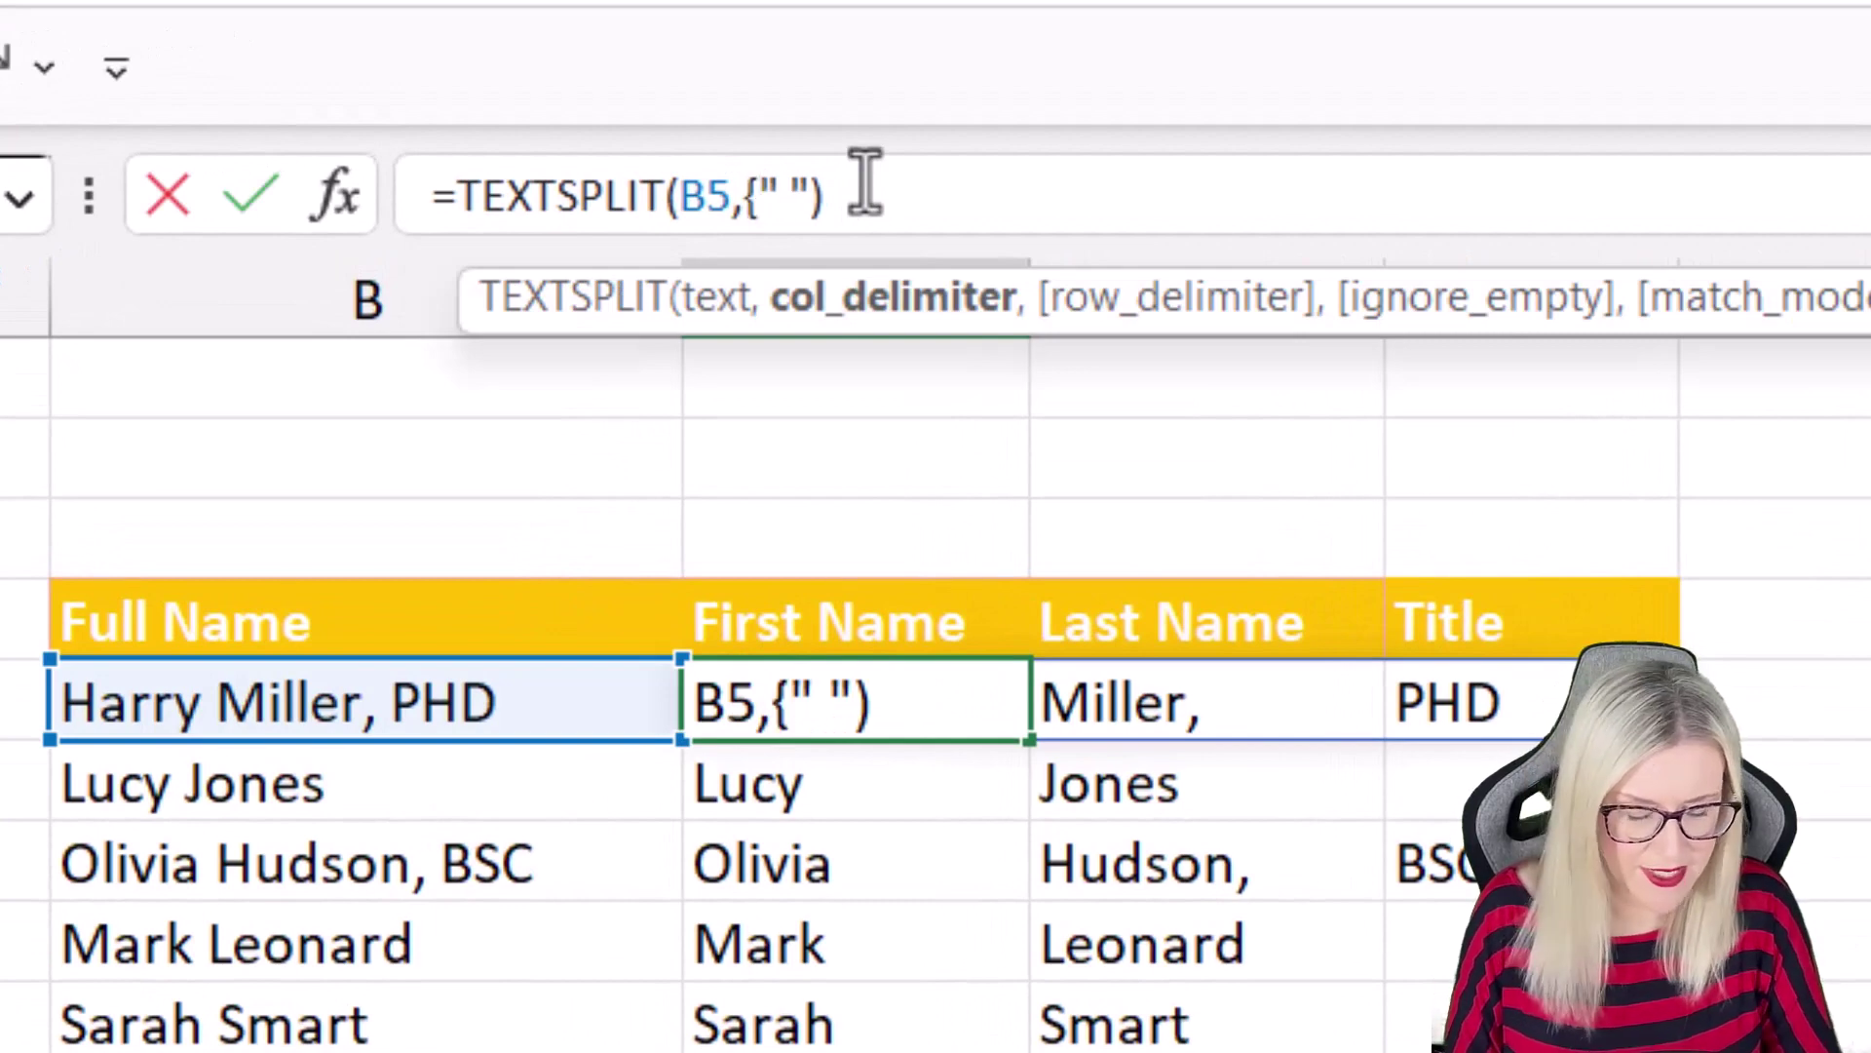
click(809, 195)
text(,)
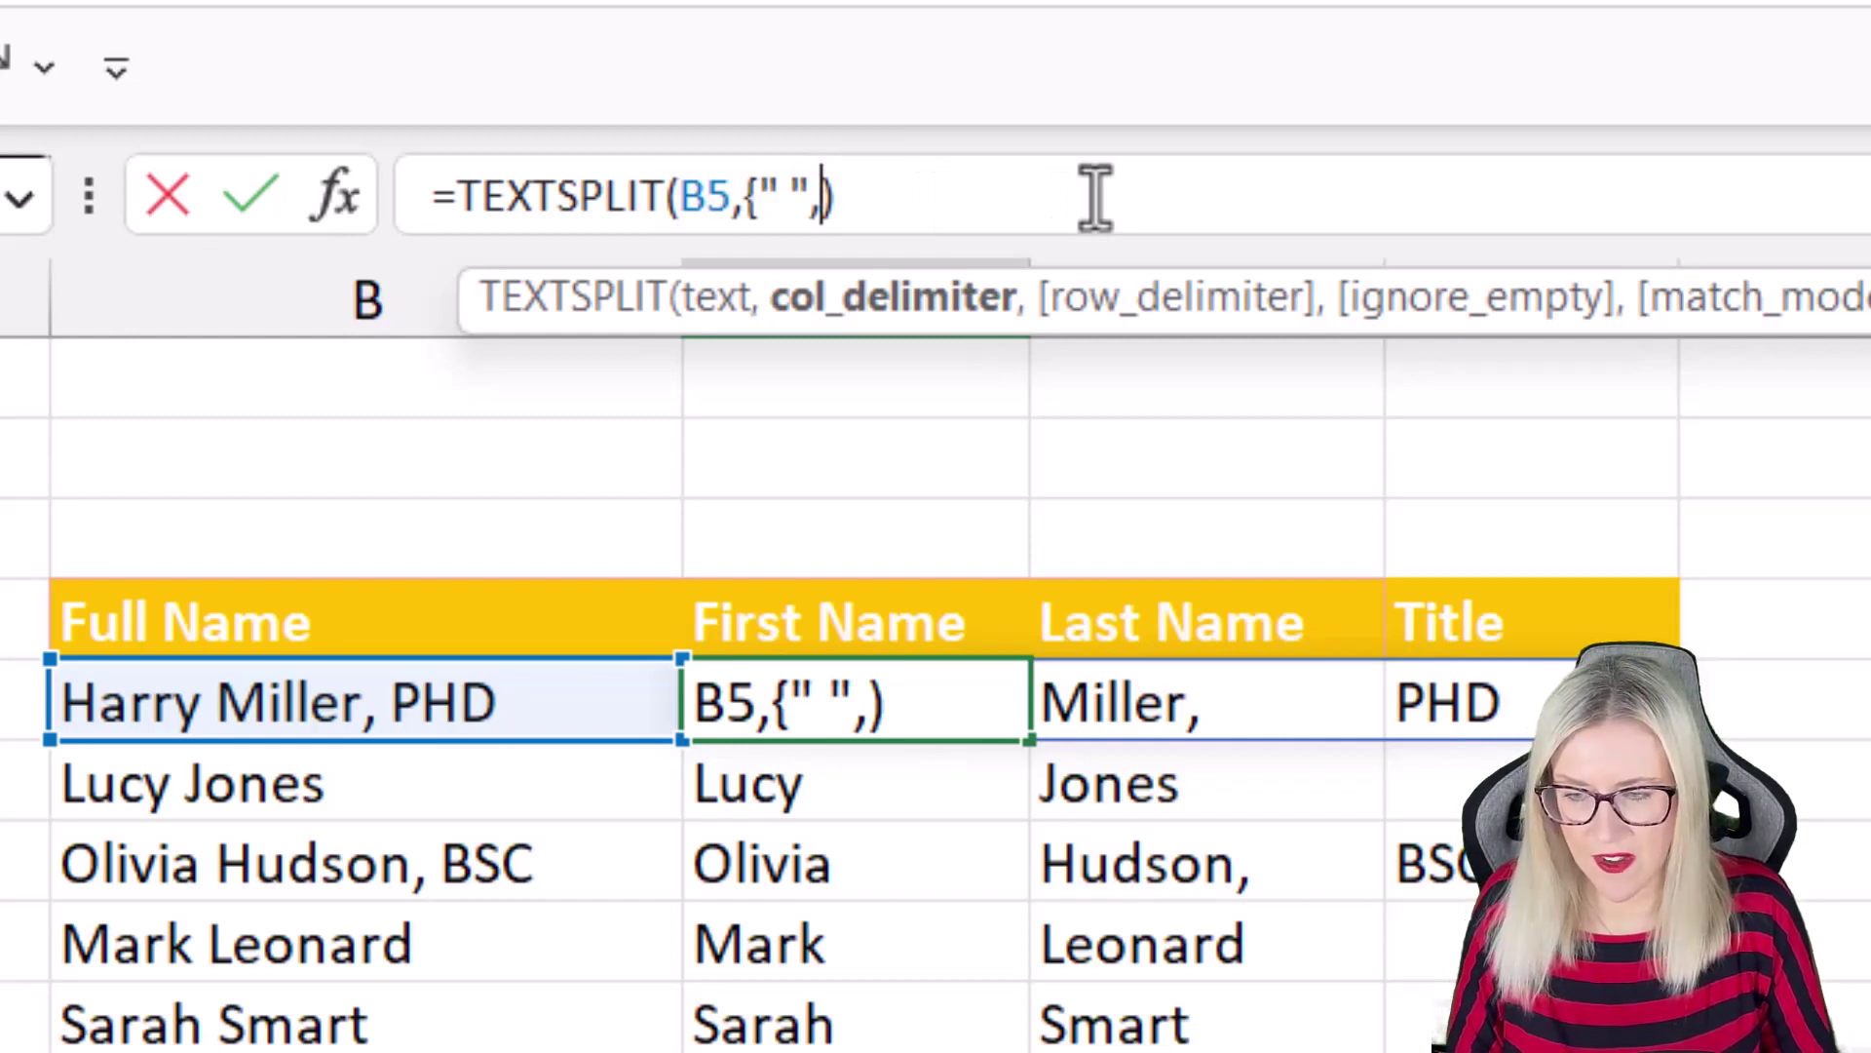
text(", )
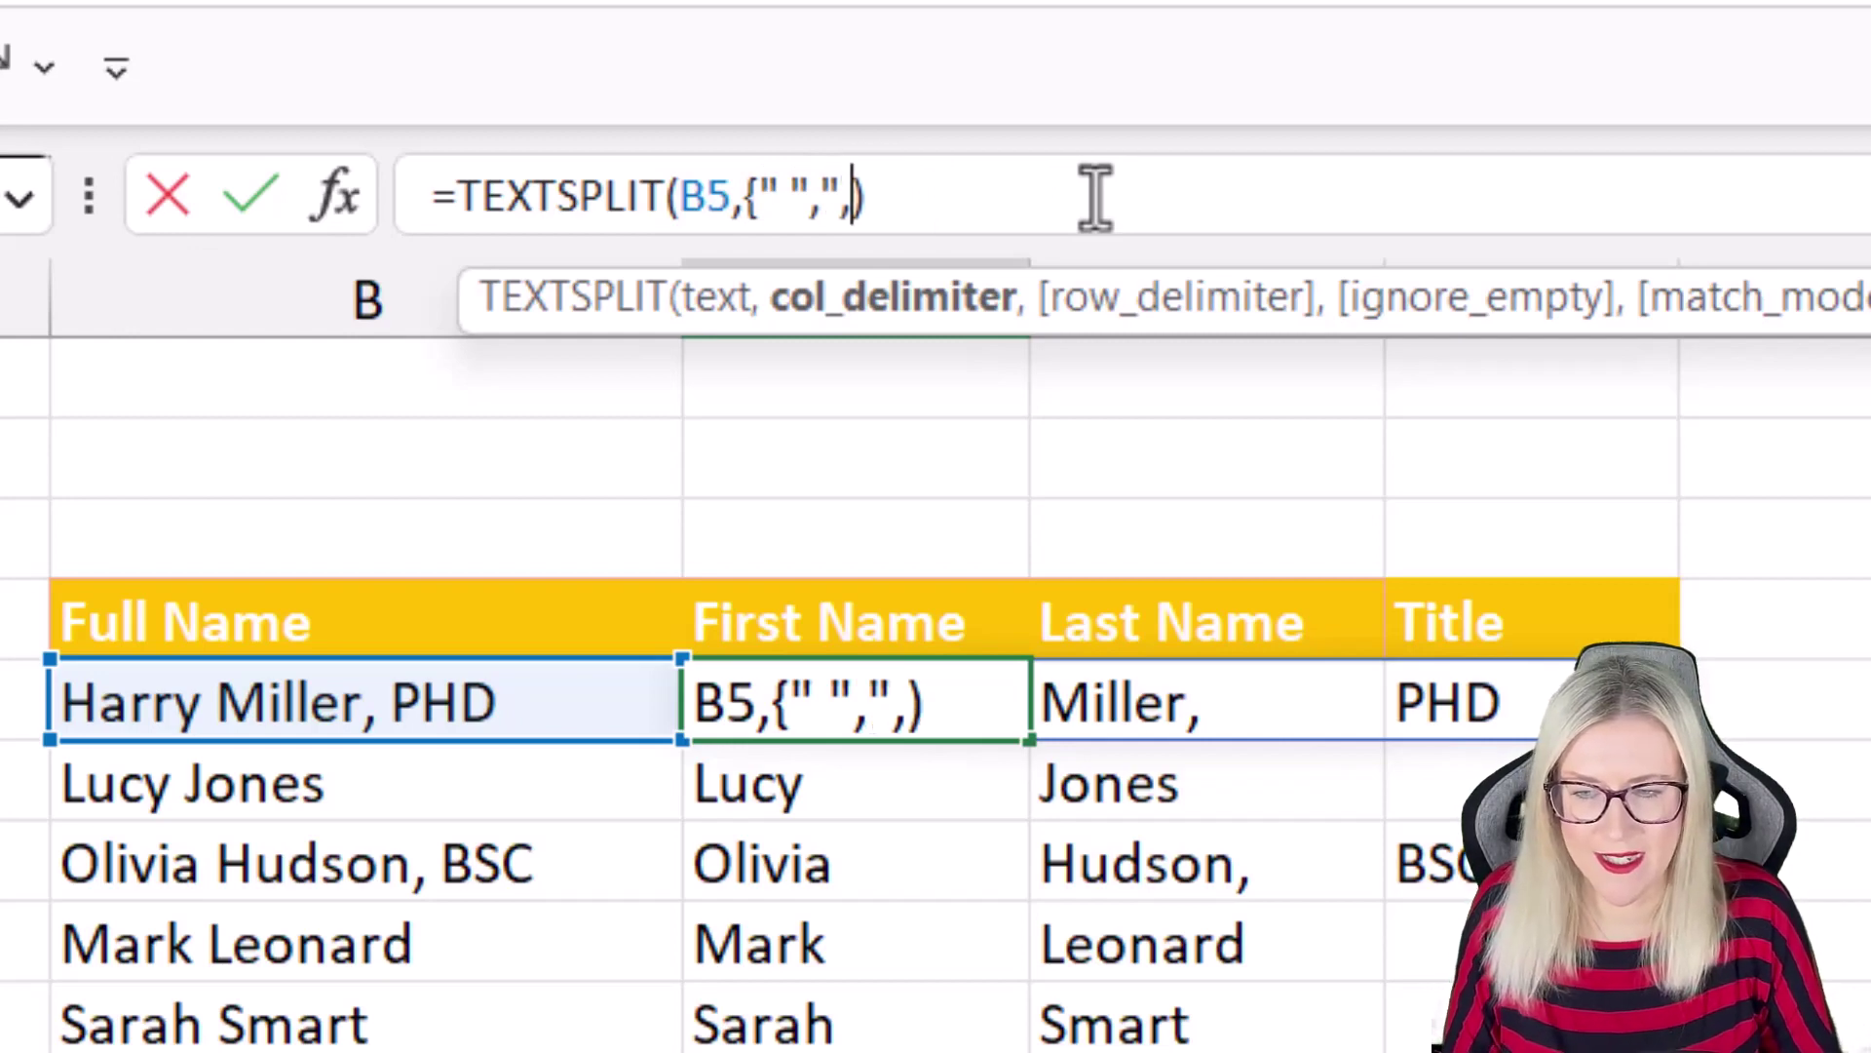
text(")
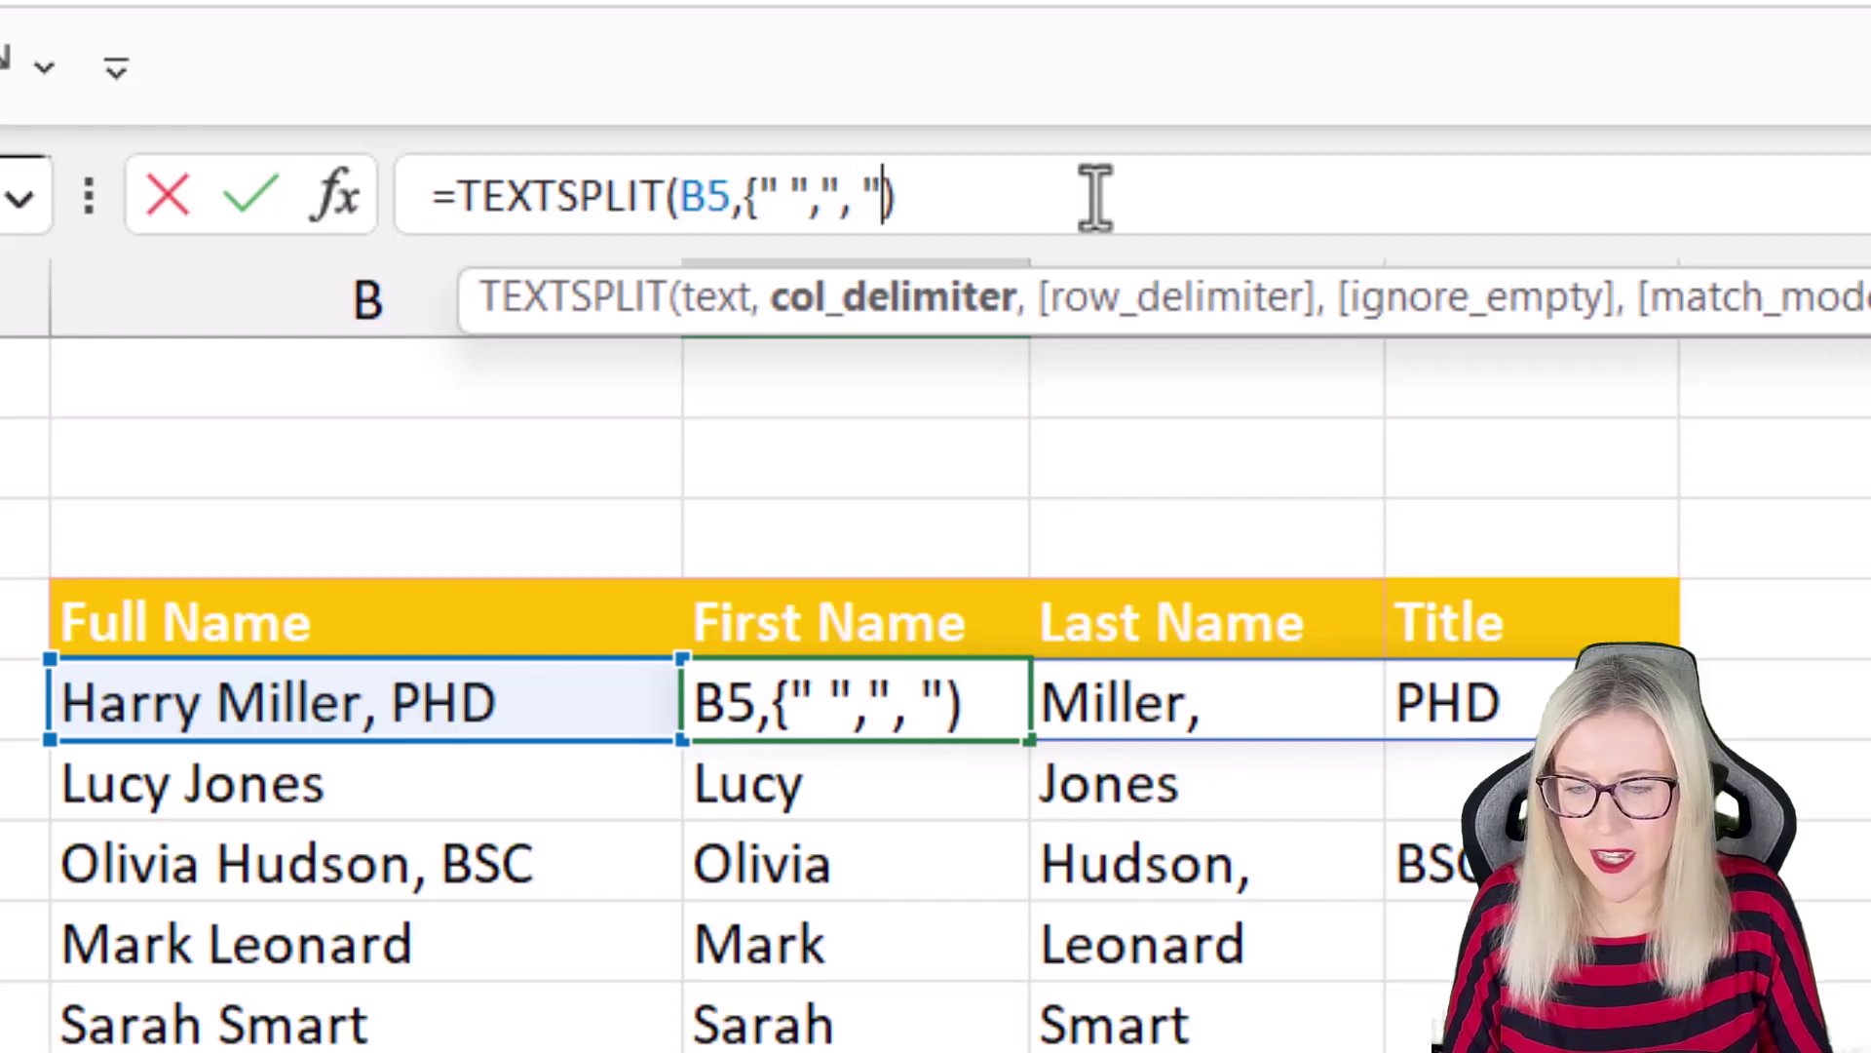
text(})
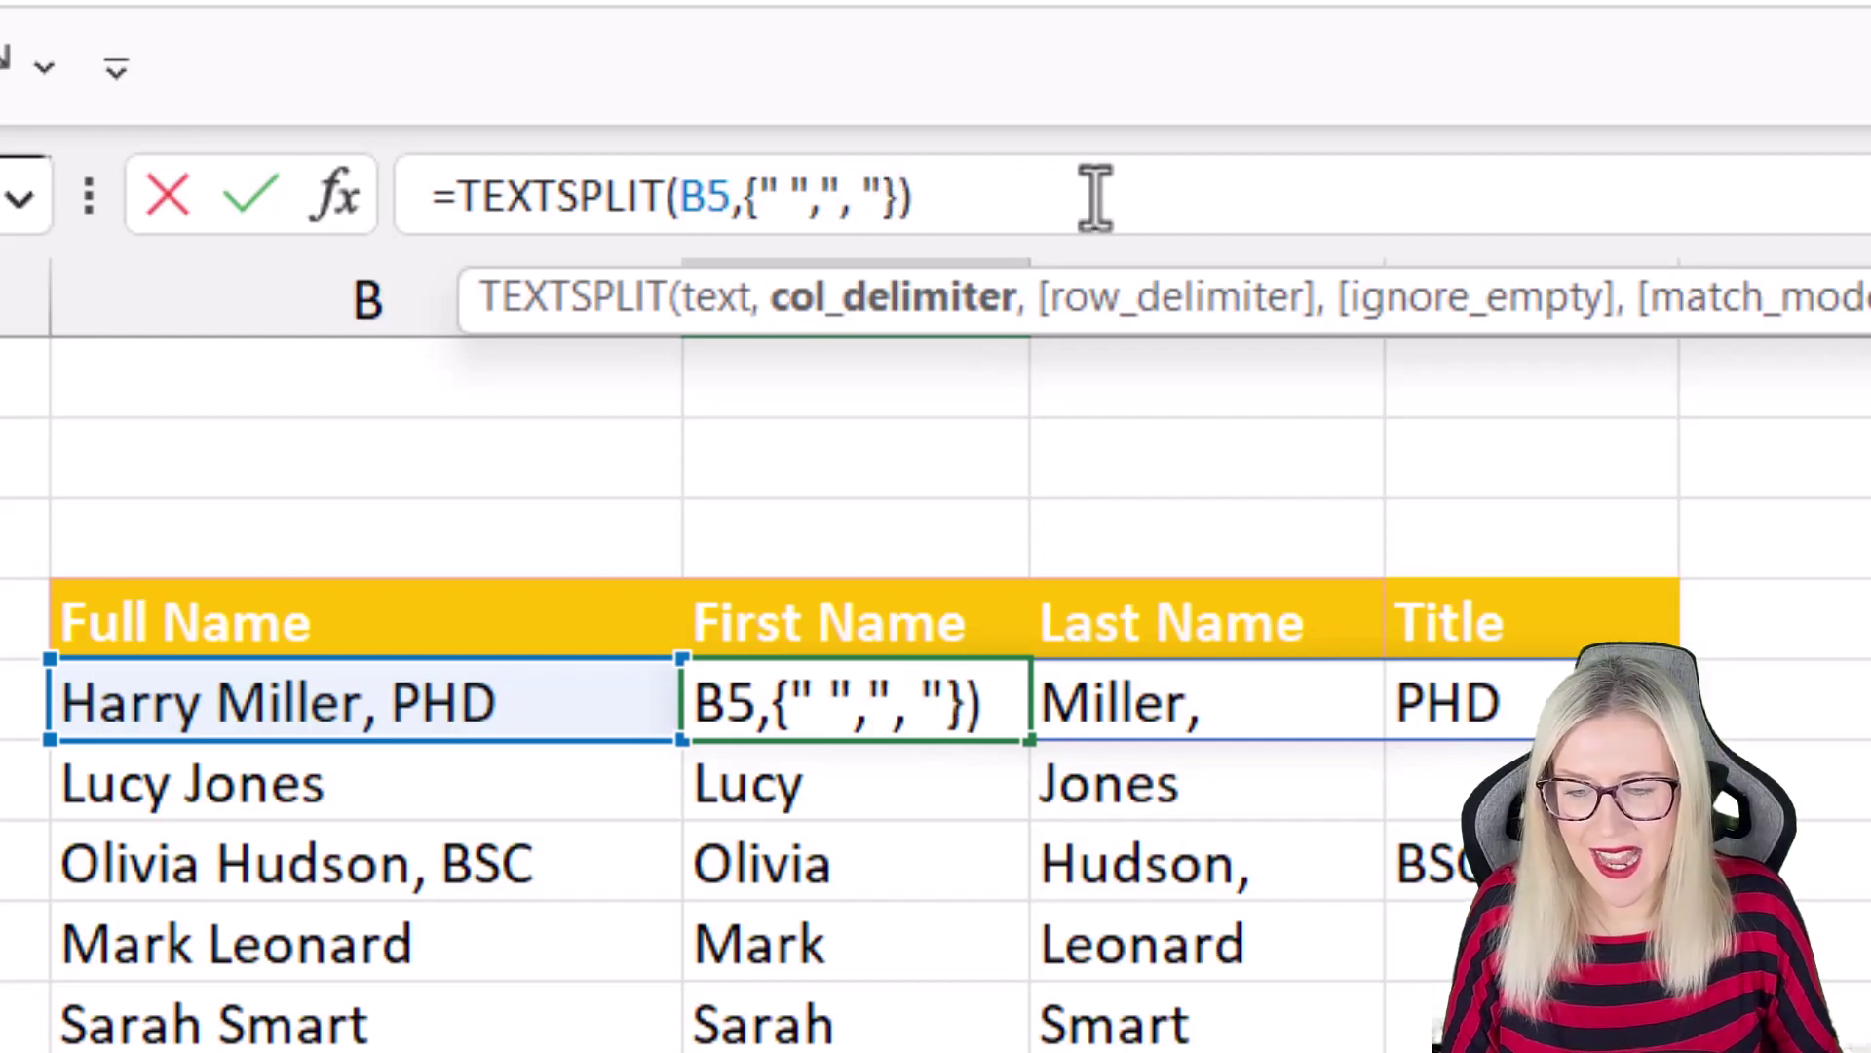
key(Return)
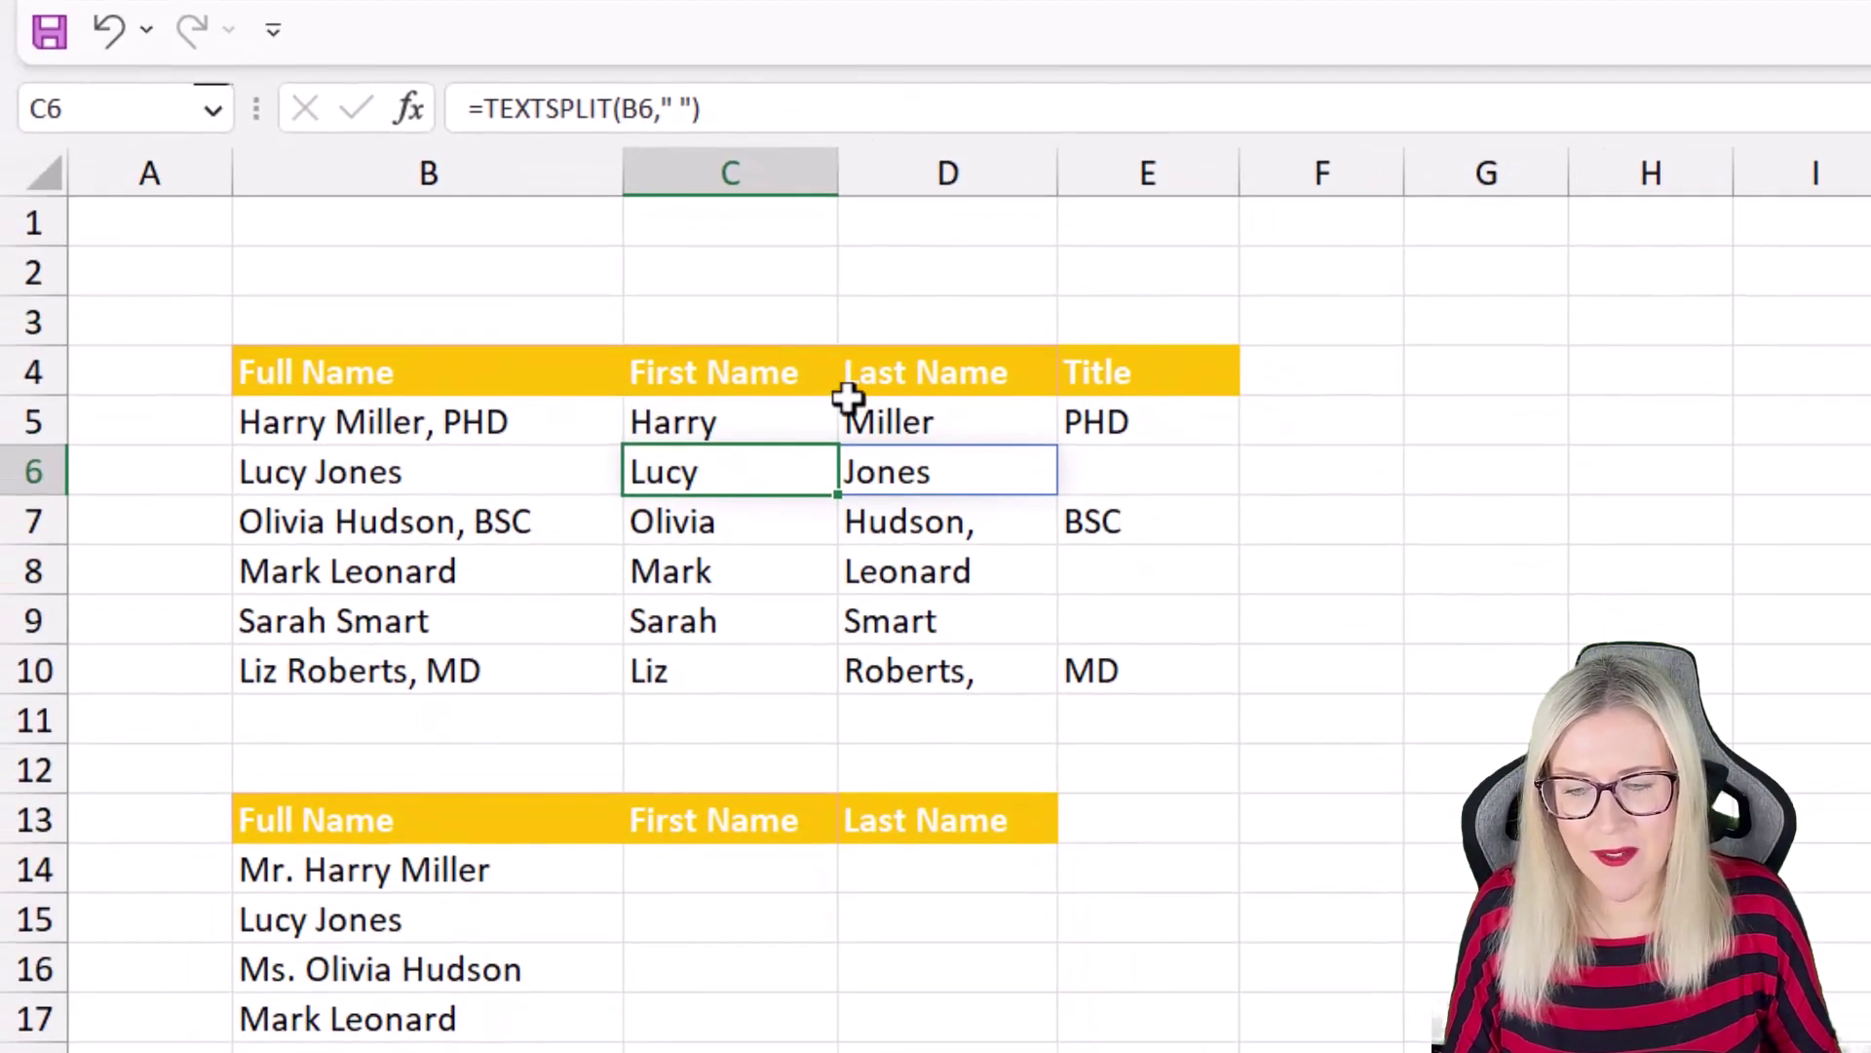
Fill the updated C5 formula down to C10 for clean last names
click(799, 427)
drag(836, 446, 821, 698)
click(1479, 634)
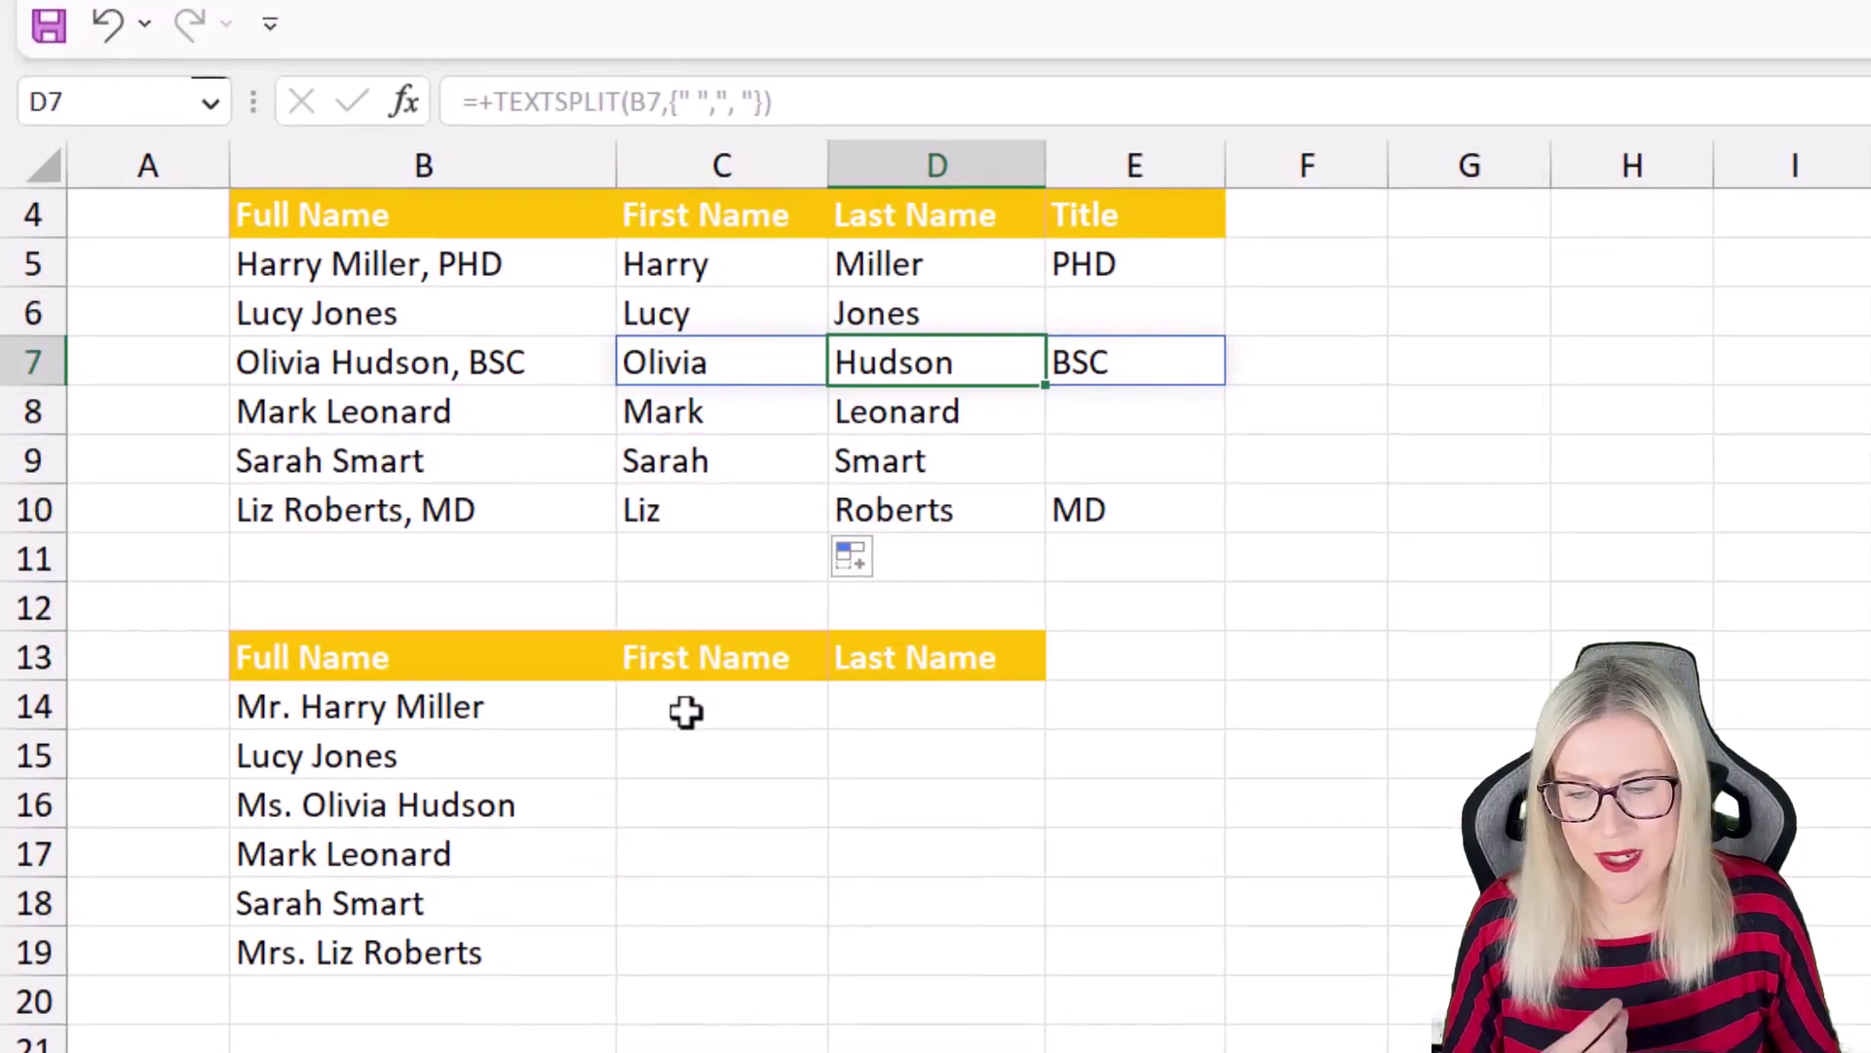
click(687, 711)
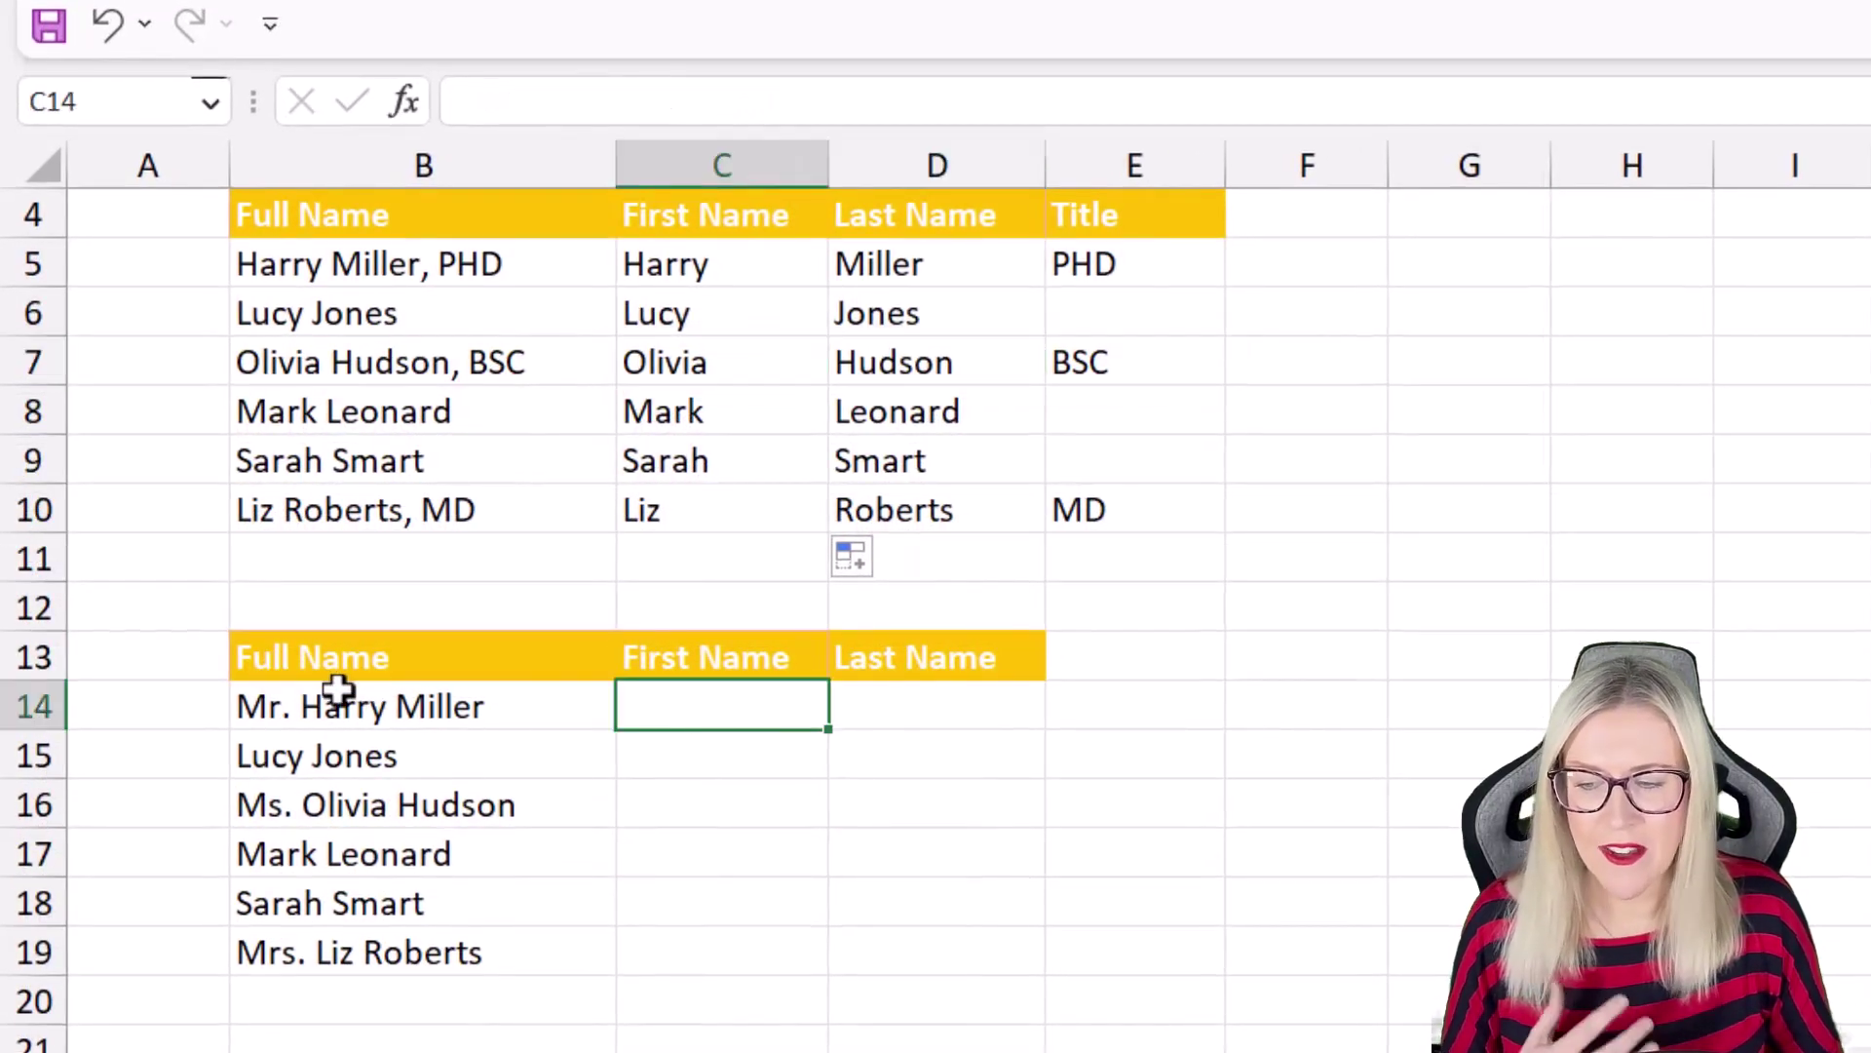
drag(360, 711, 345, 957)
click(296, 717)
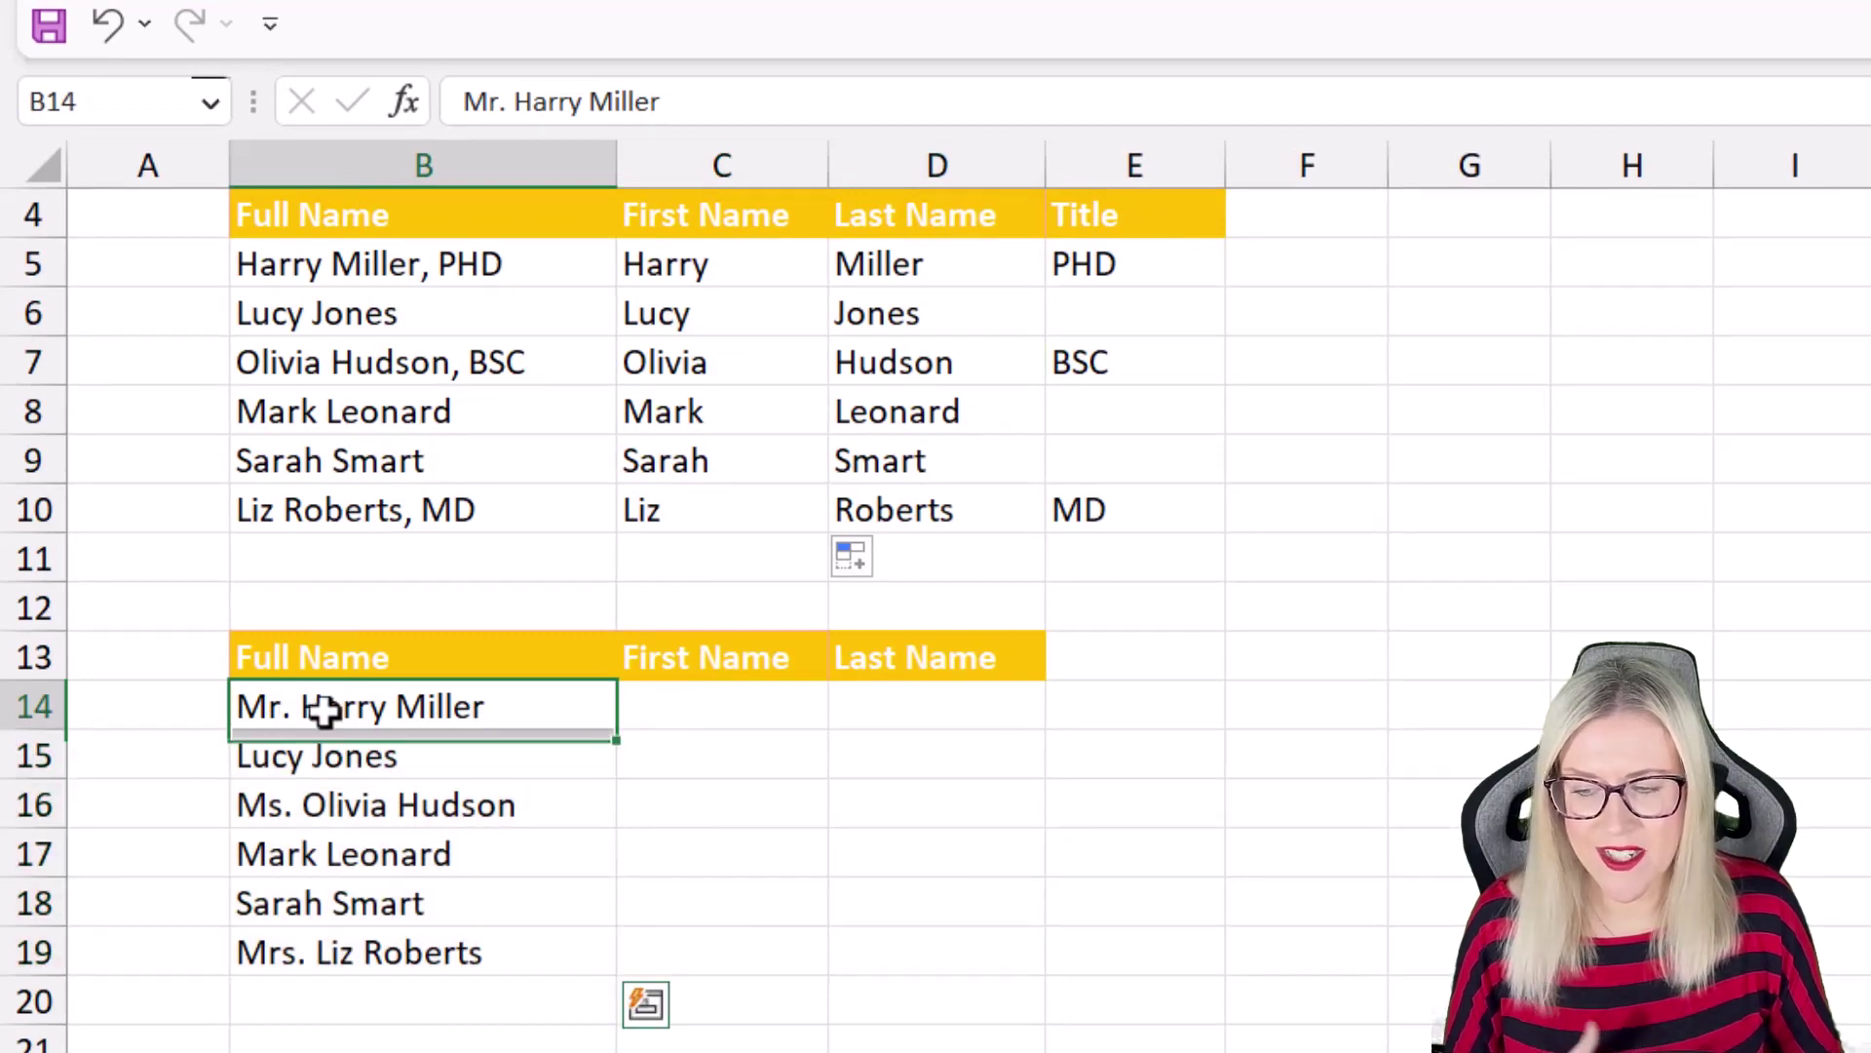
click(273, 805)
click(259, 952)
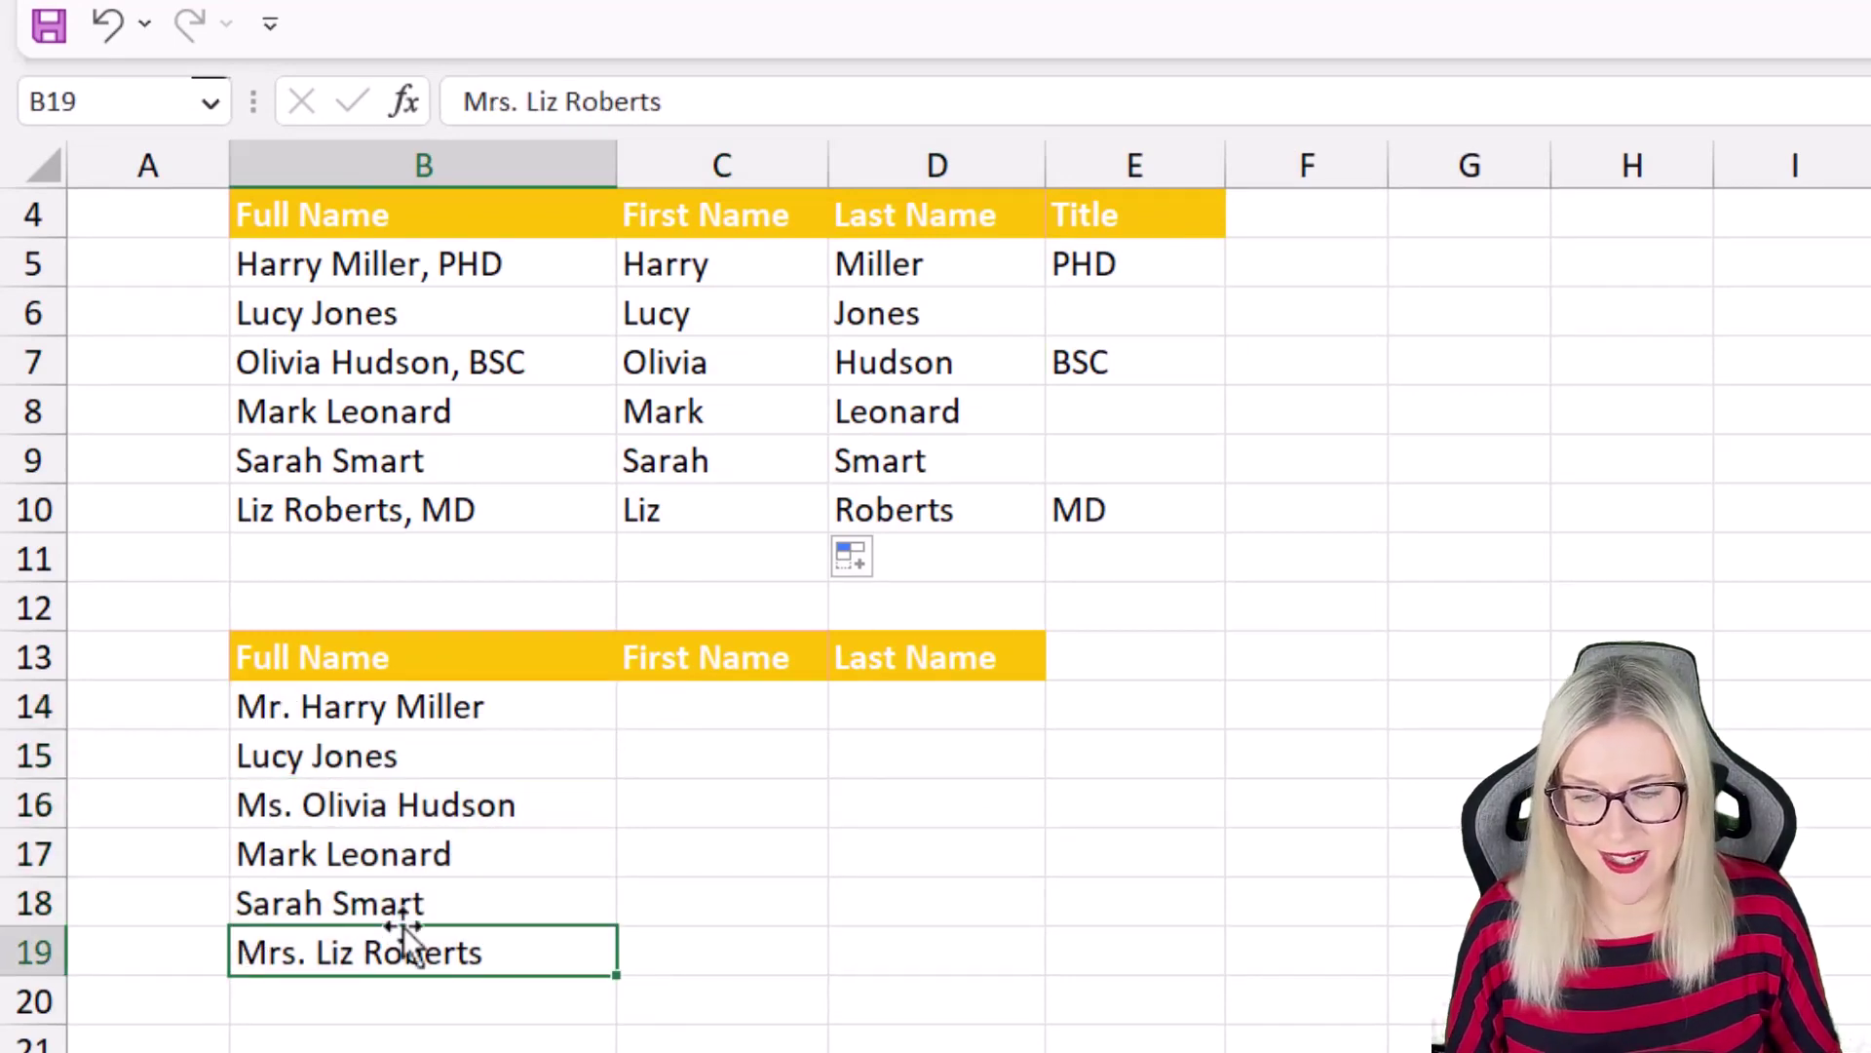
click(265, 710)
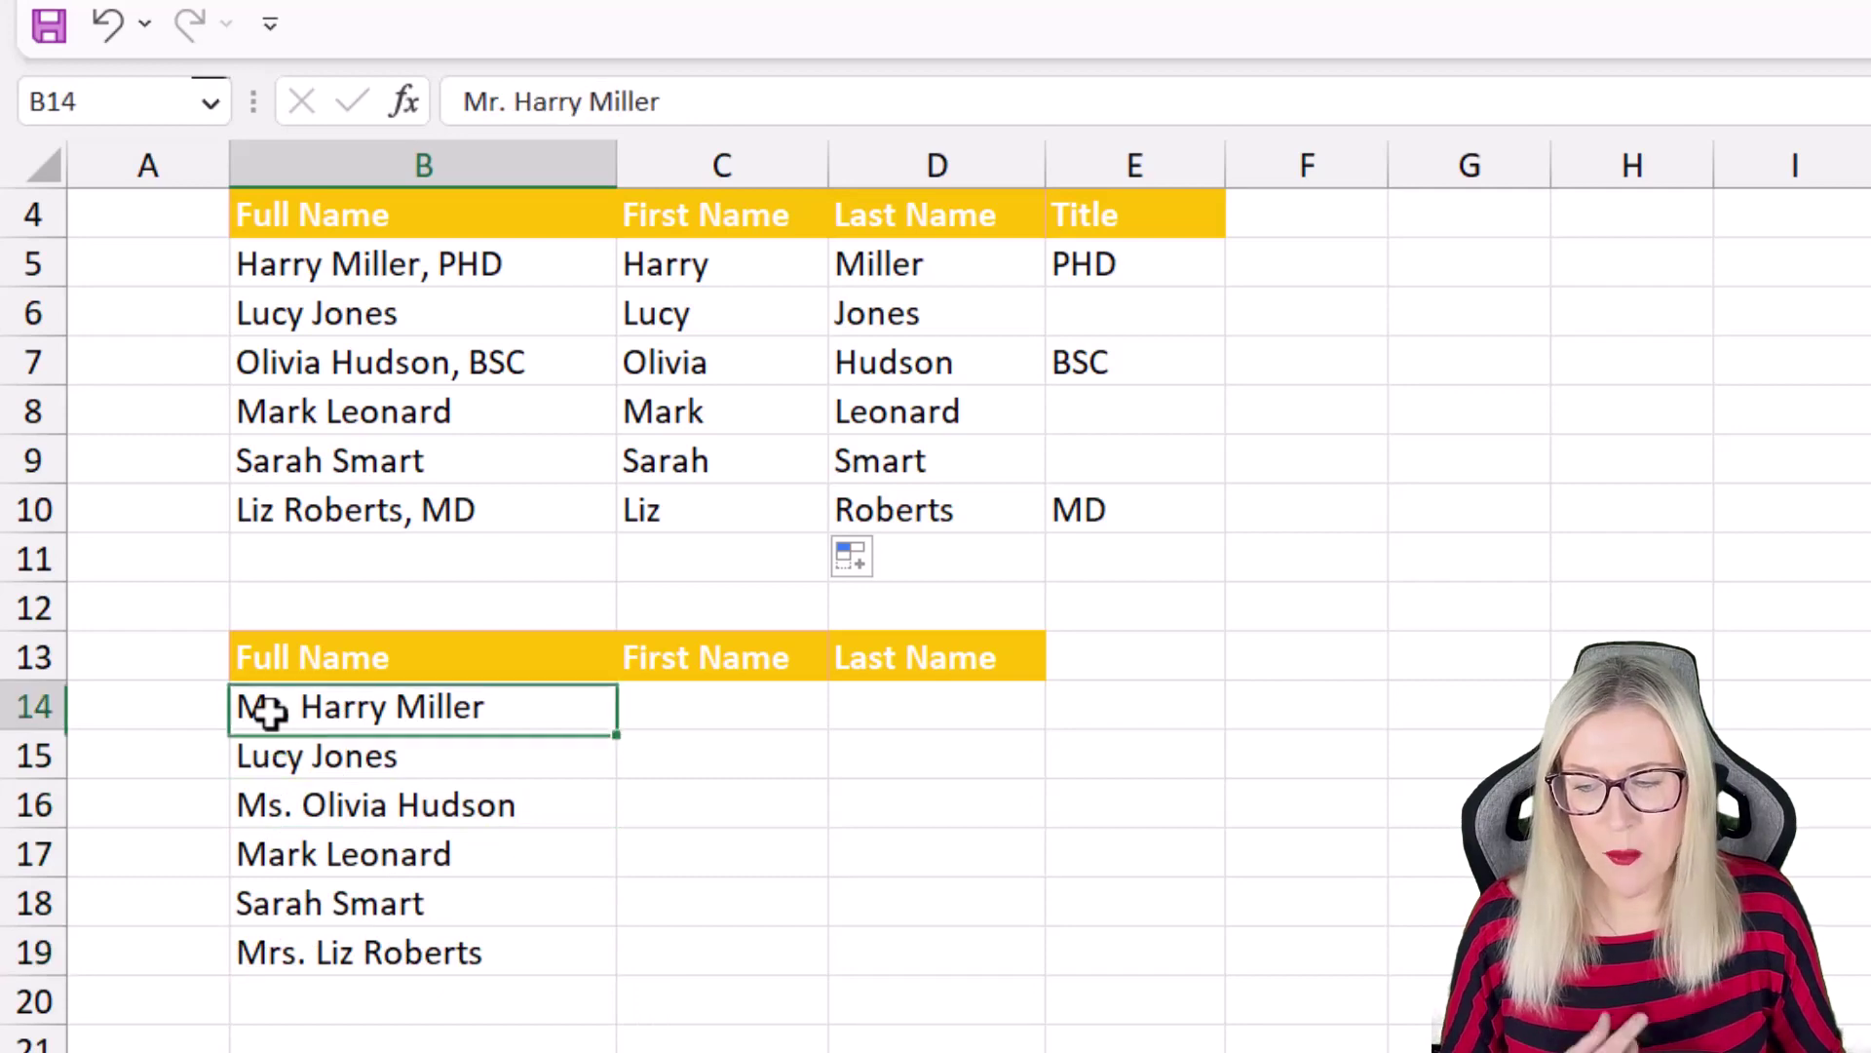
click(263, 802)
click(259, 952)
click(729, 713)
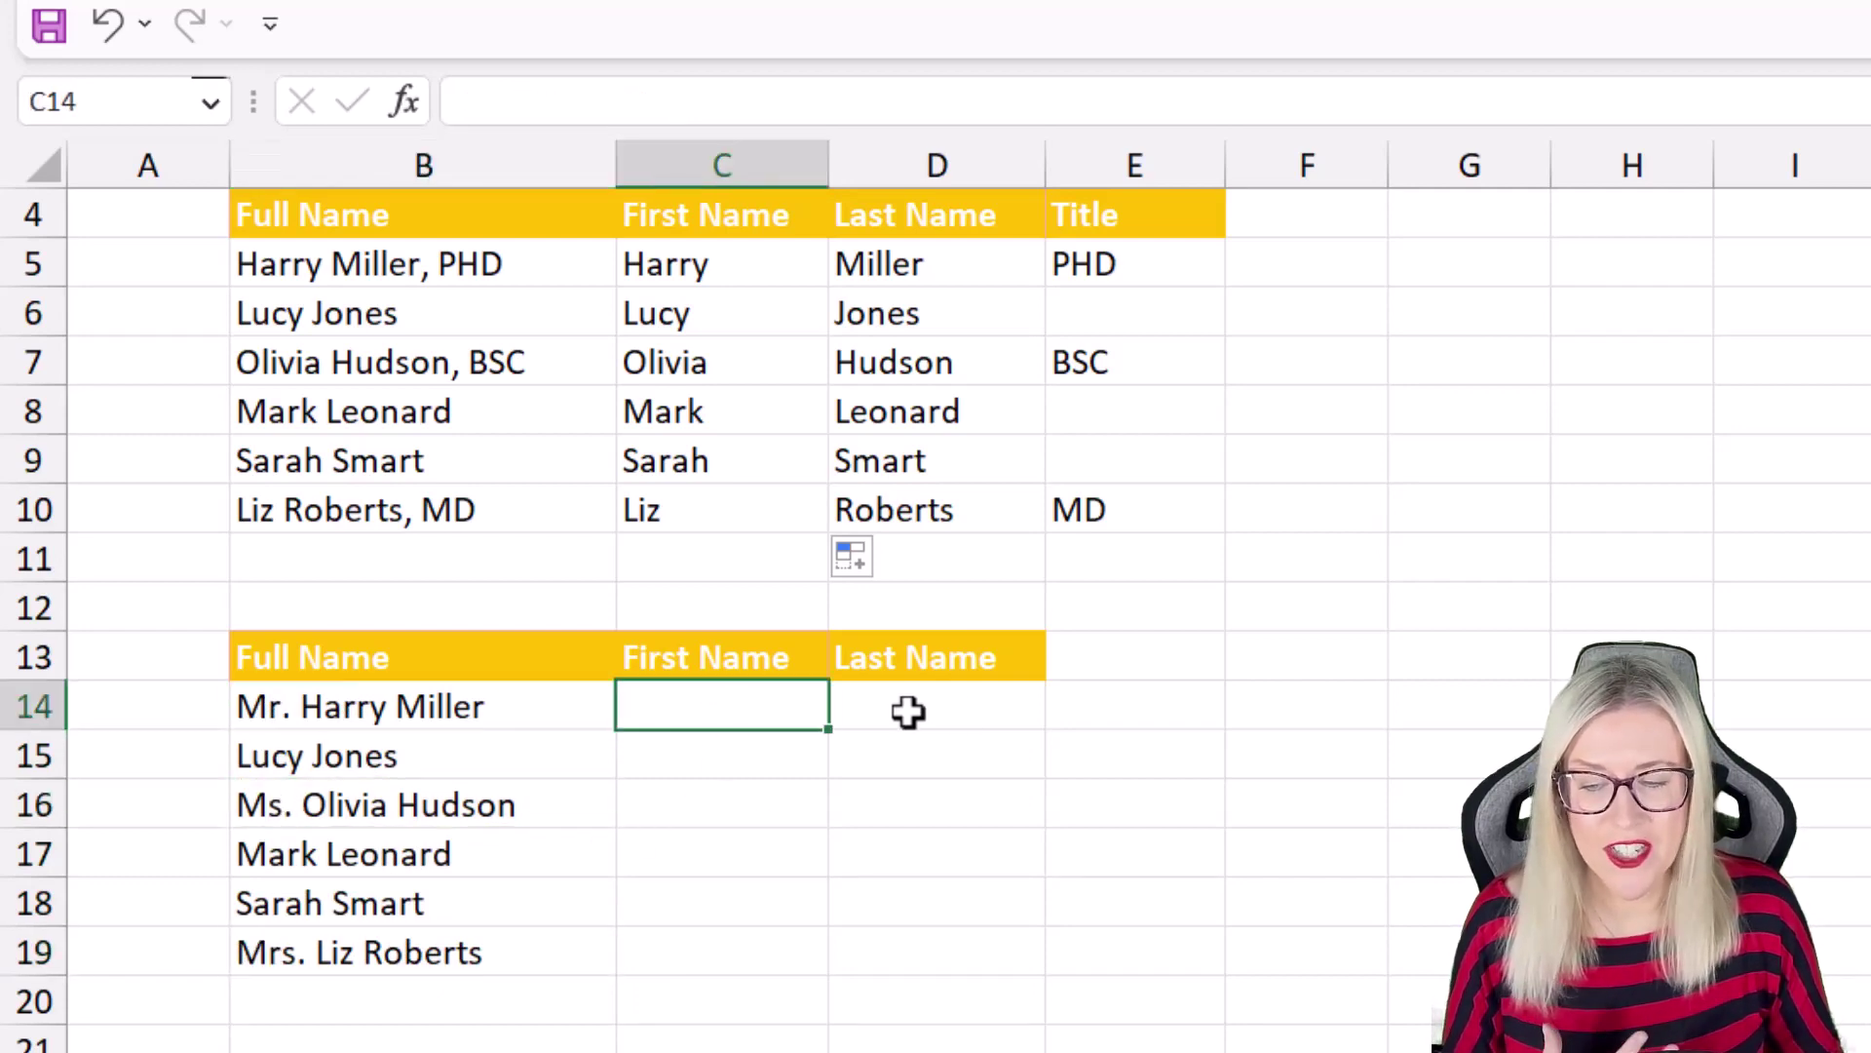
click(970, 712)
click(685, 711)
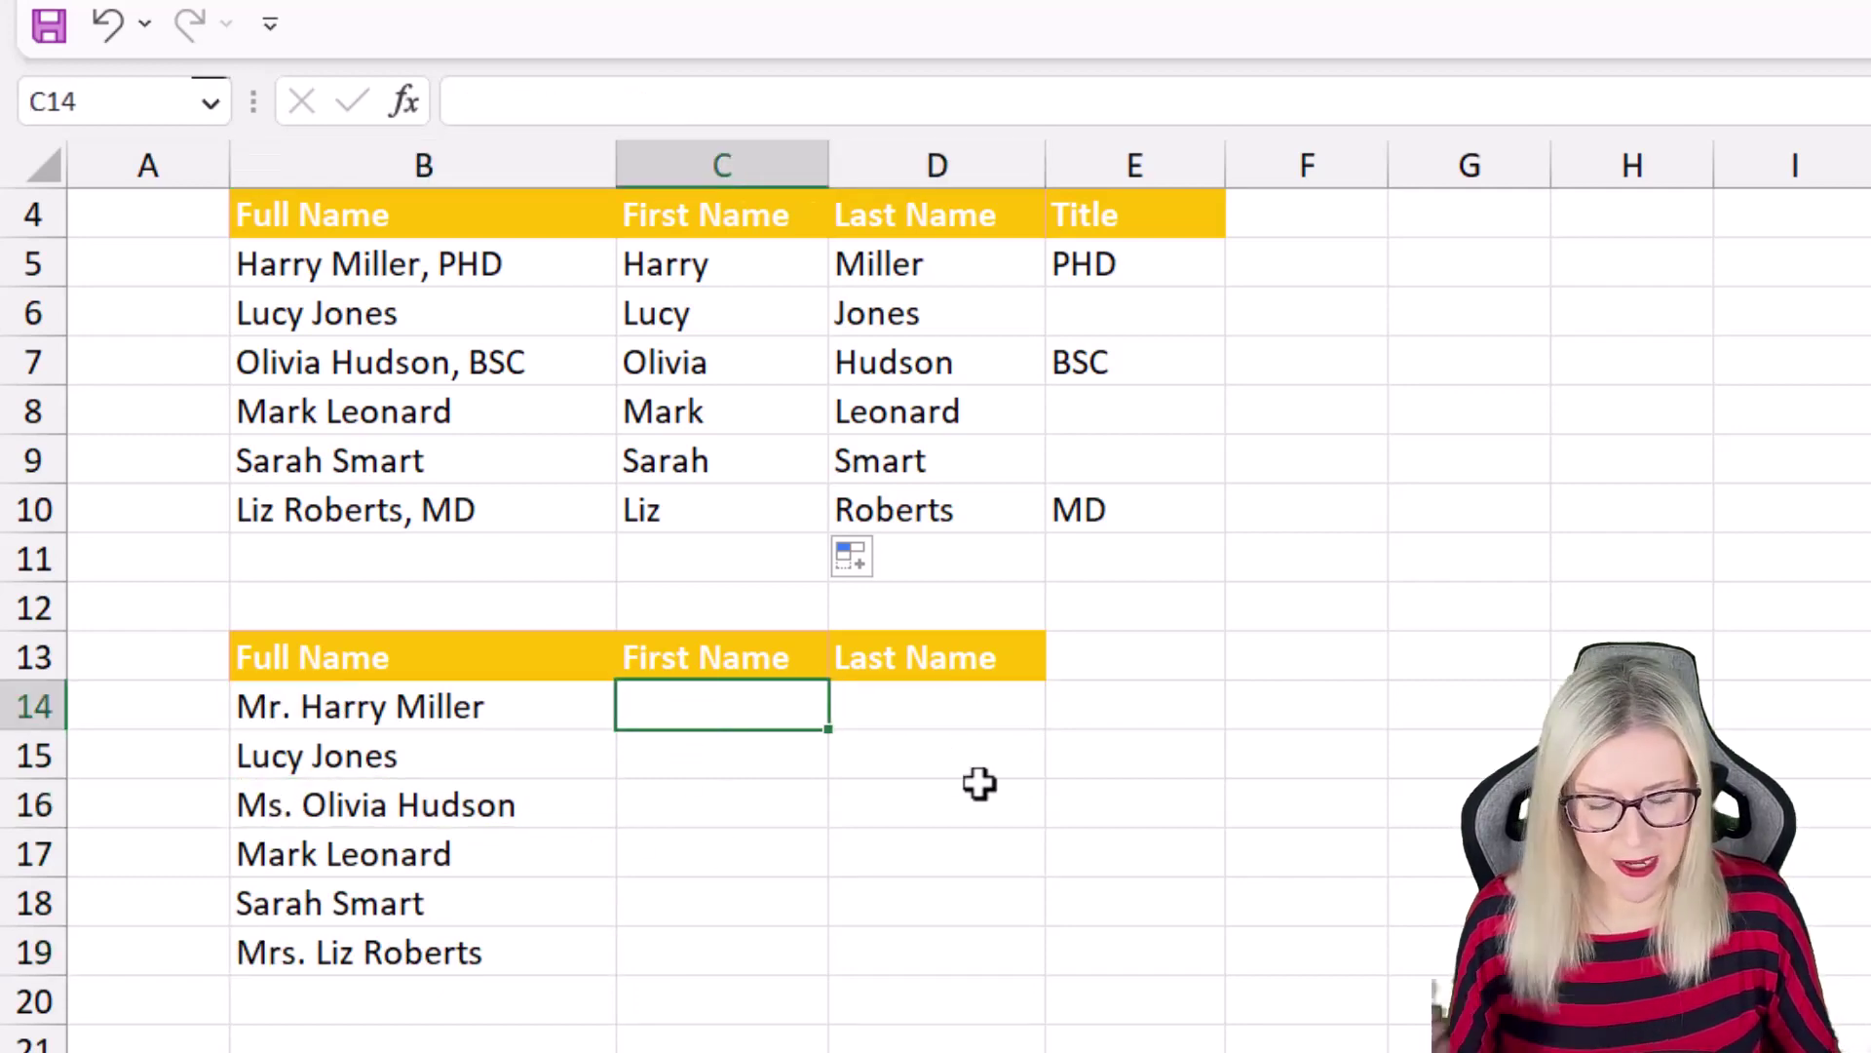
Enter =TEXTSPLIT(B14," ") in C14 to split Mr. Harry Miller at spaces
text(=TEXT)
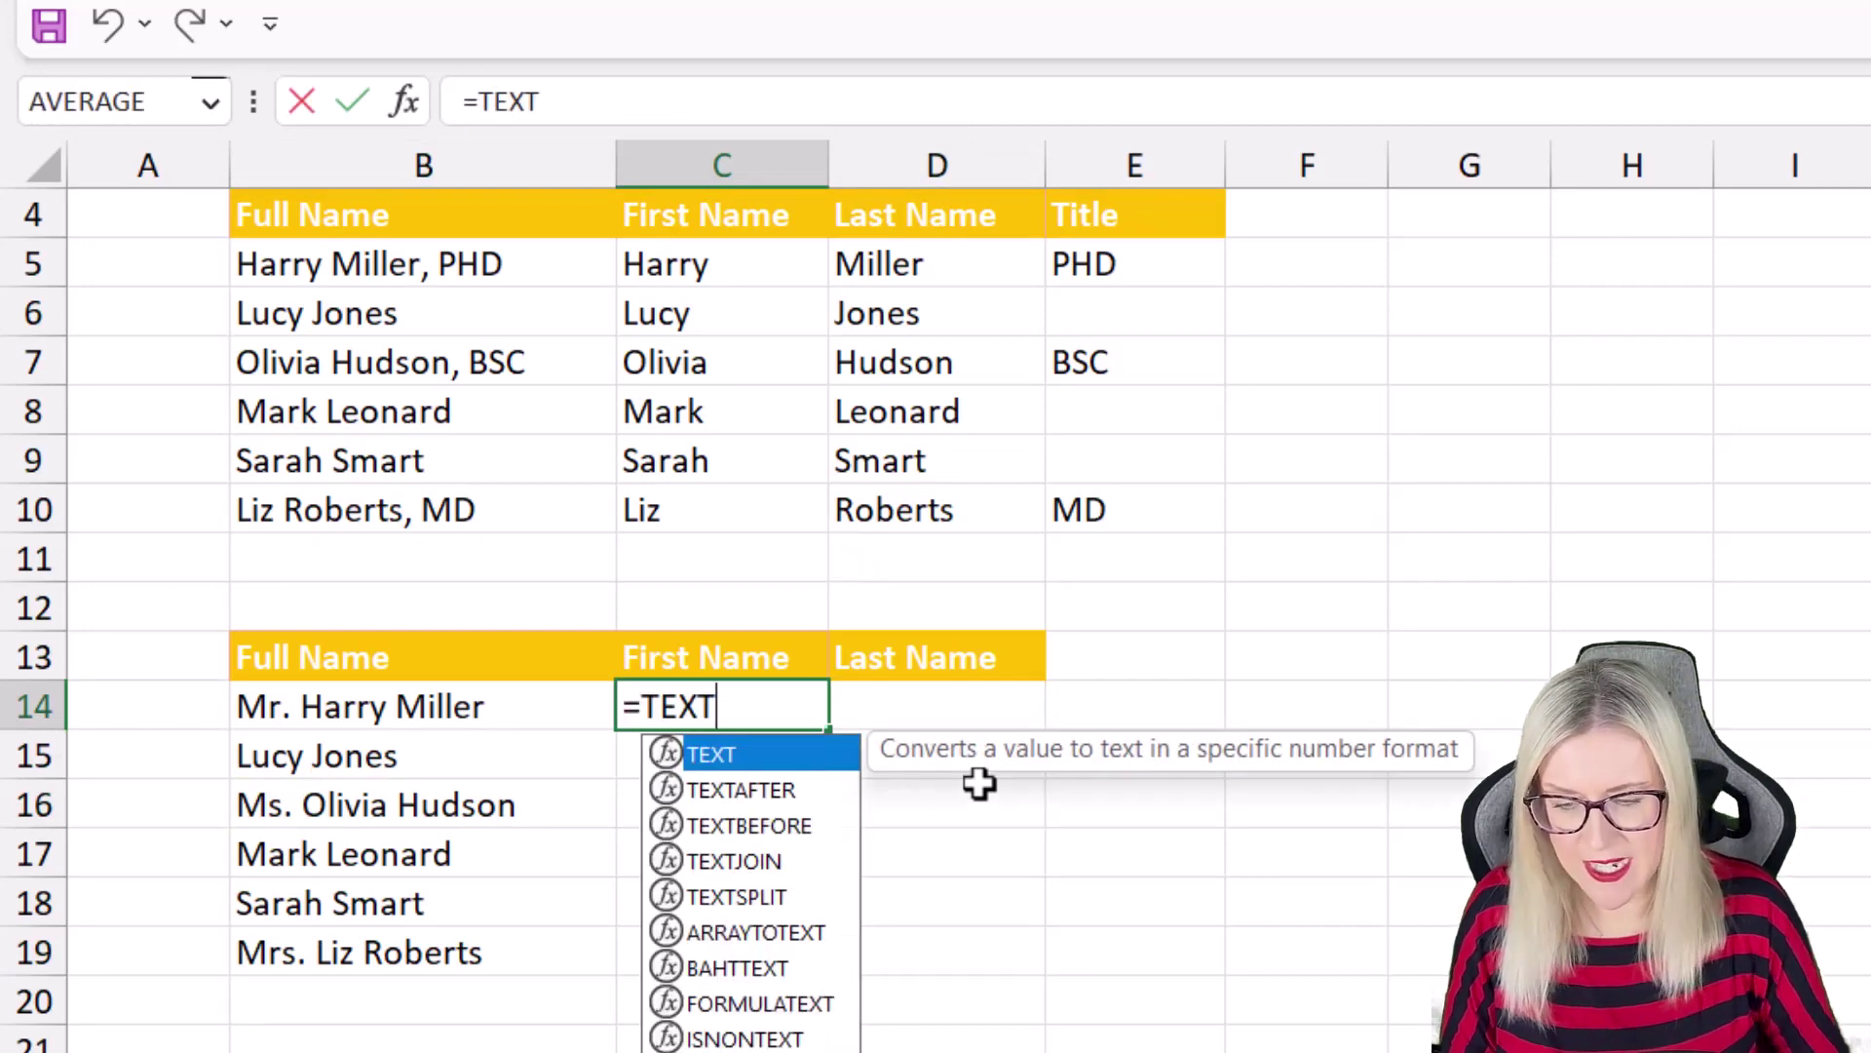
key(Down)
key(Down)
key(Down)
key(Down)
key(Tab)
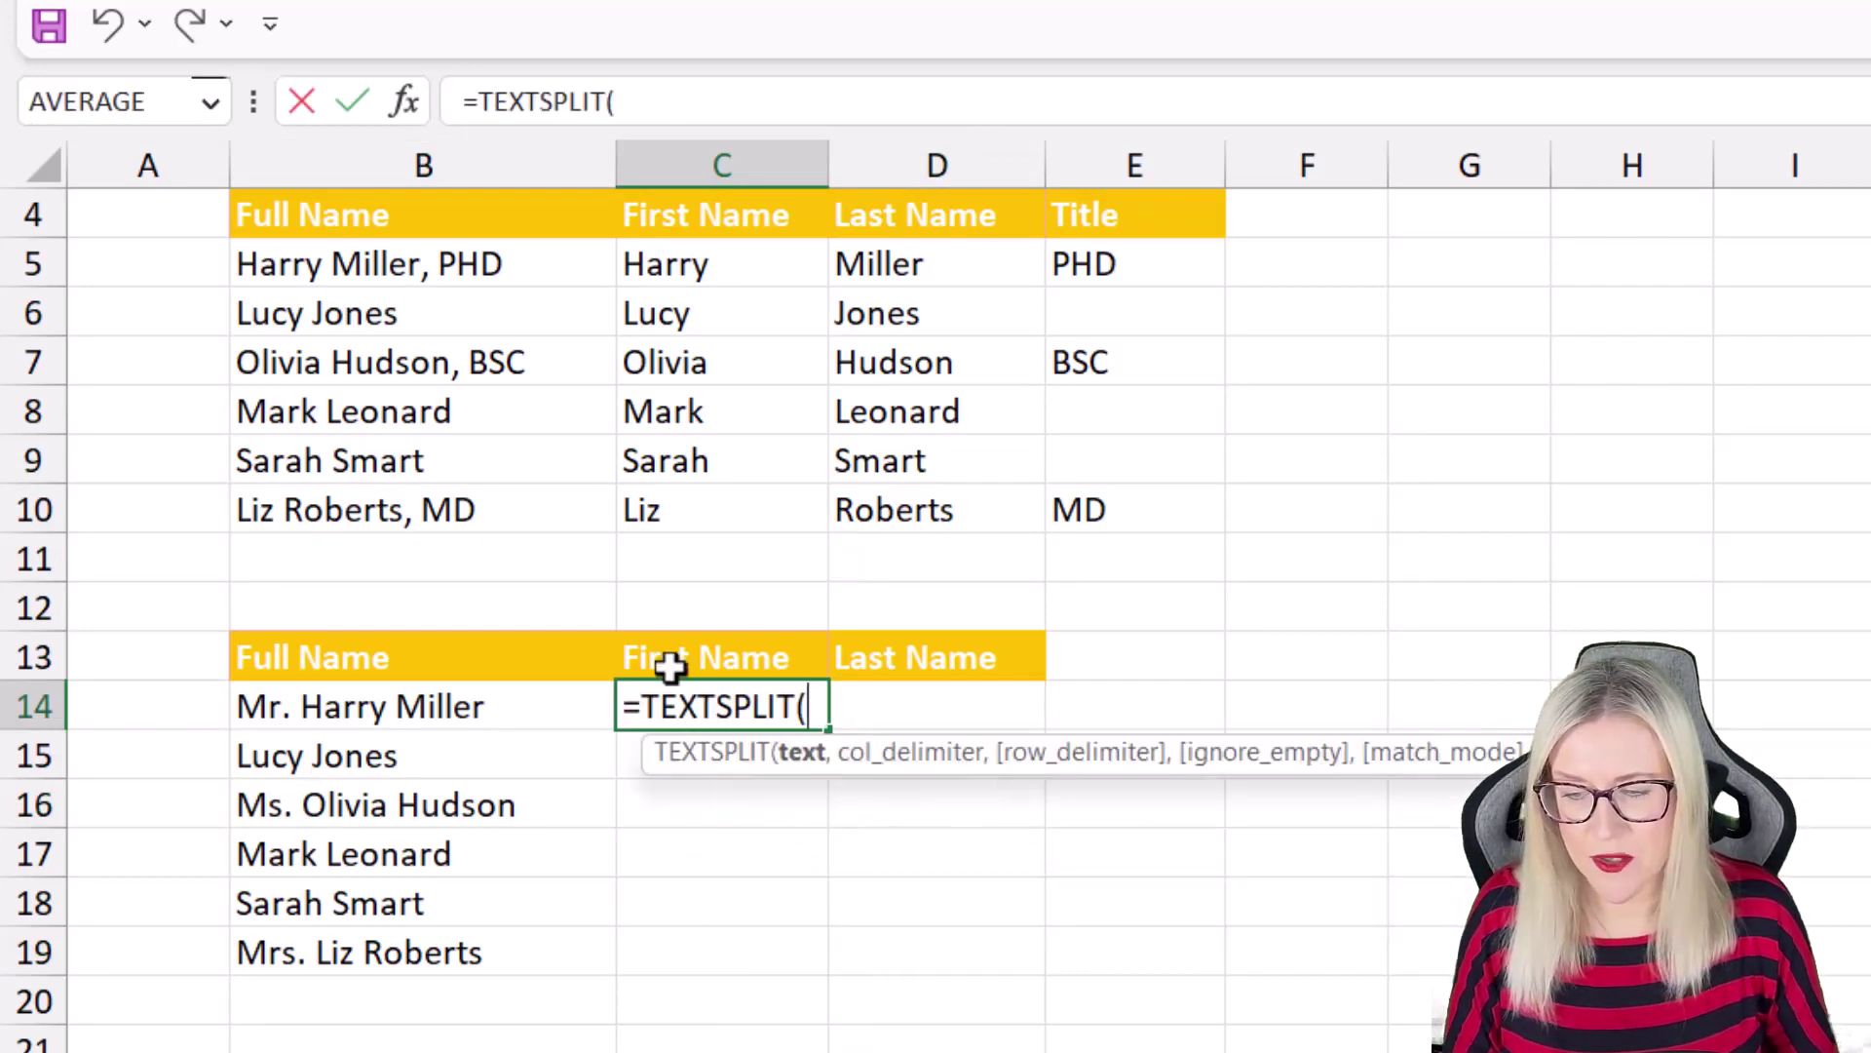
click(488, 709)
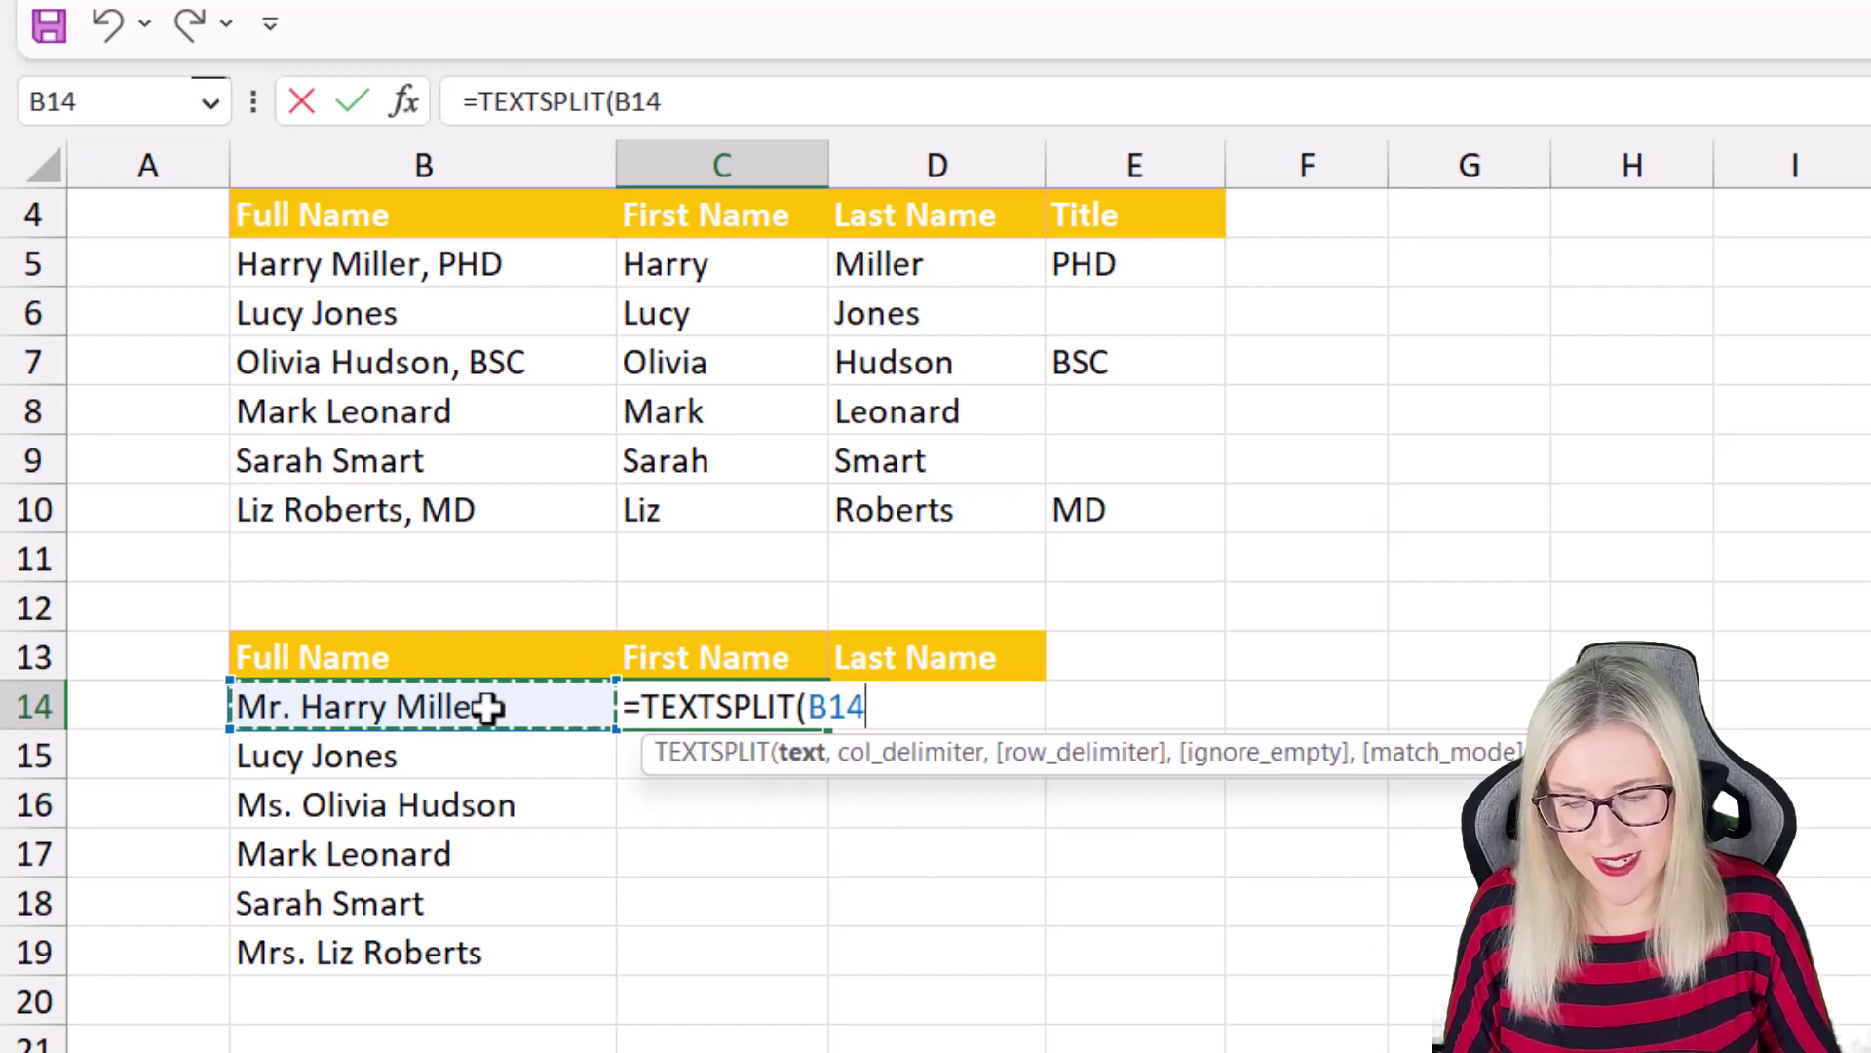
text(,")
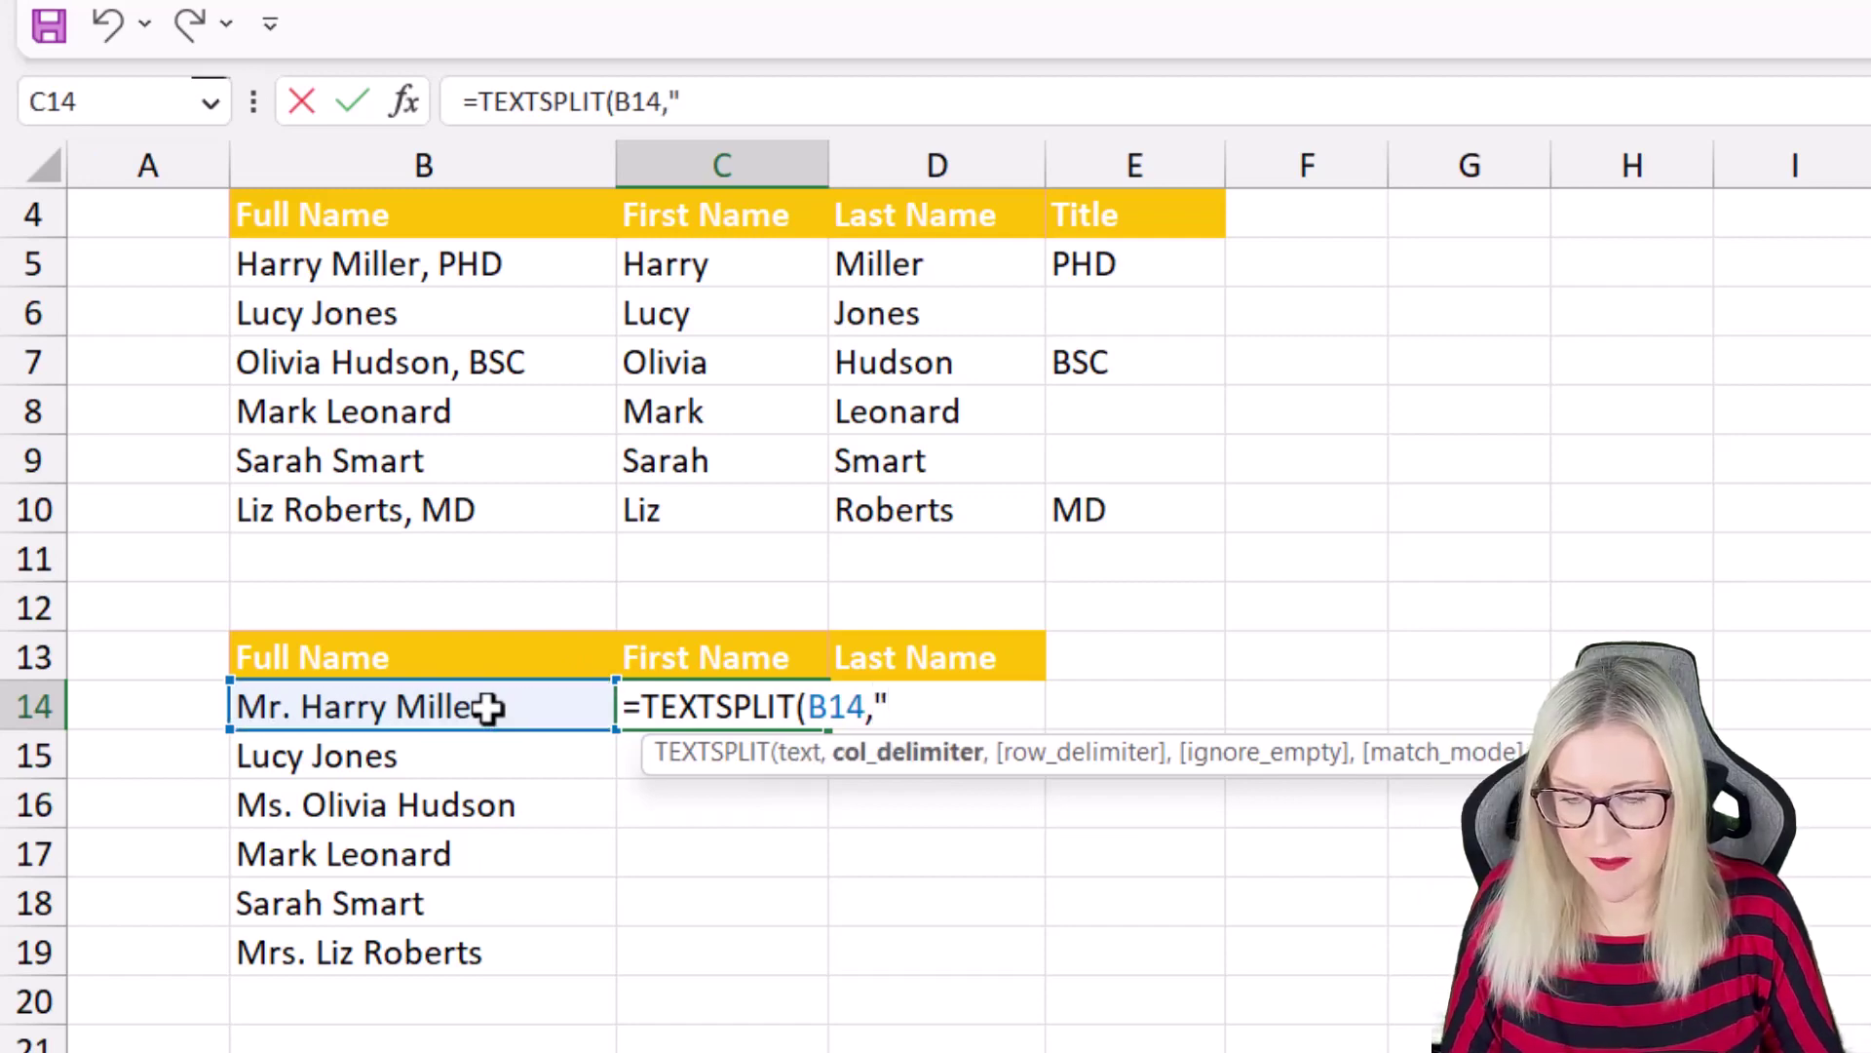
text( ")
key(Return)
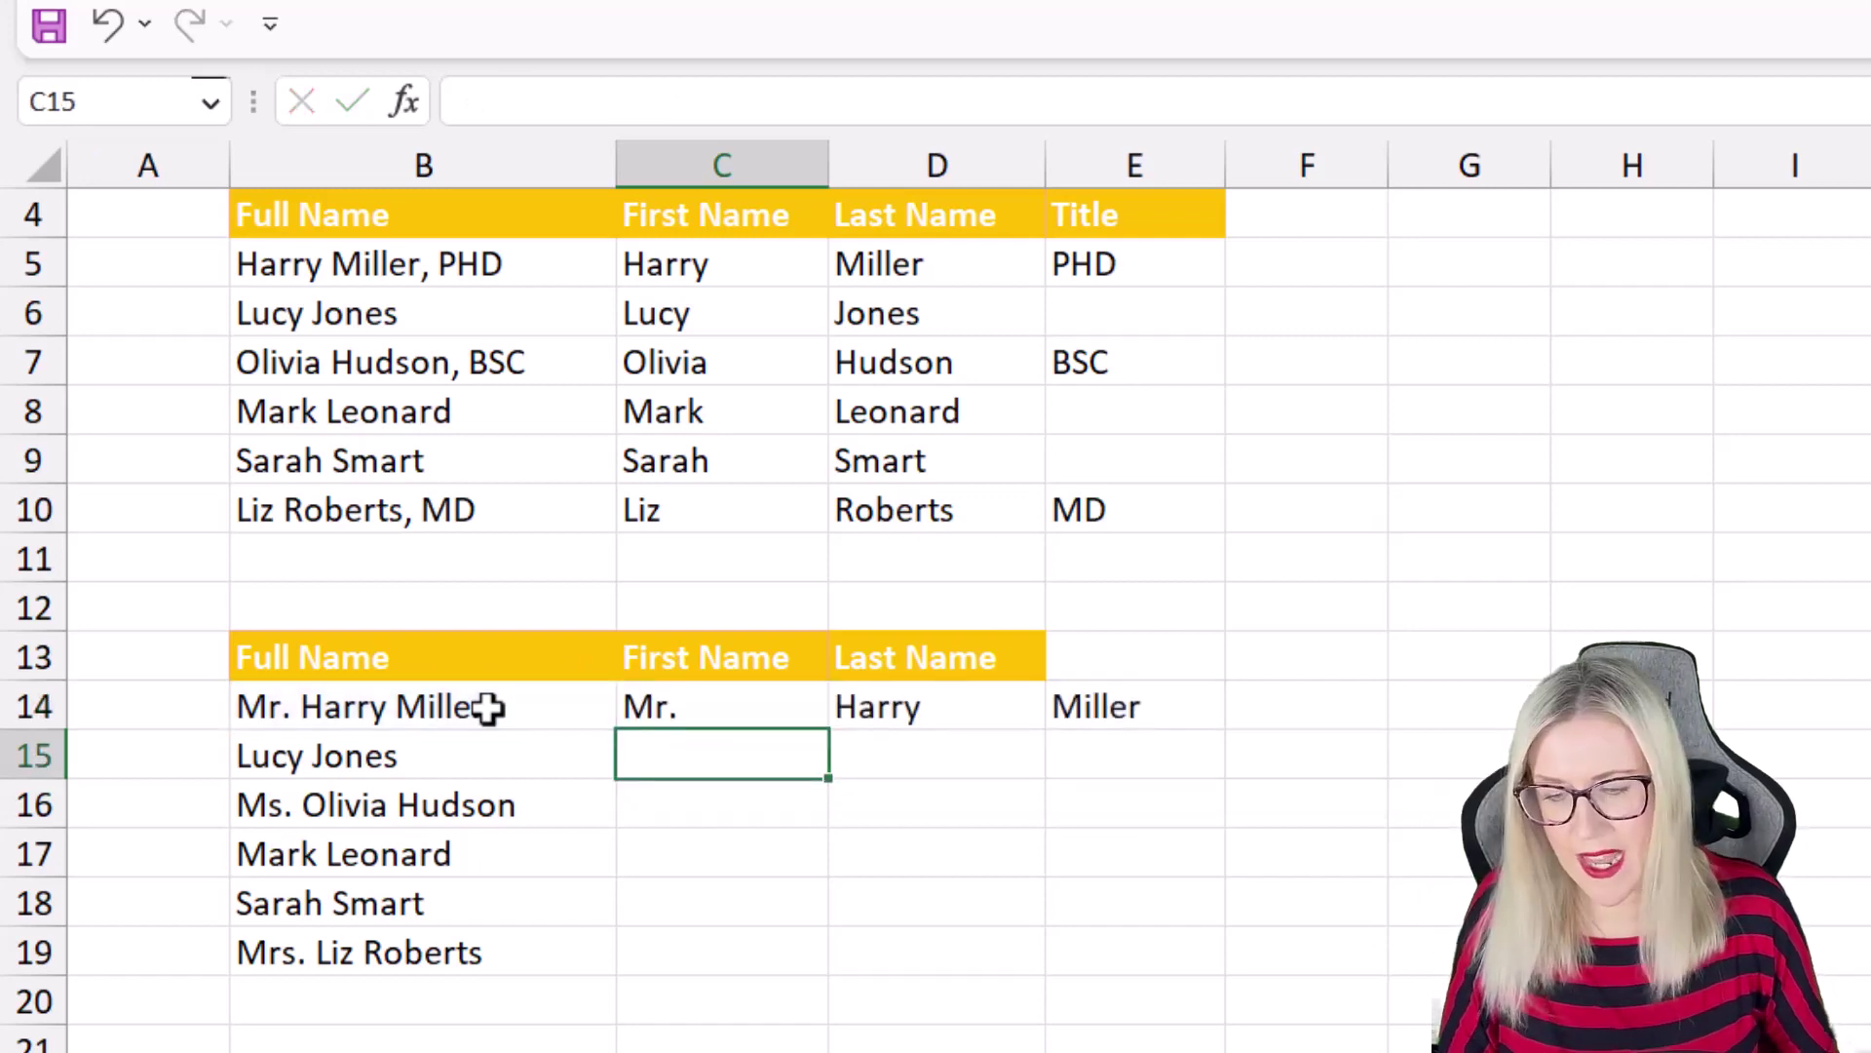
Fill the C14 formula down through row 19
click(751, 712)
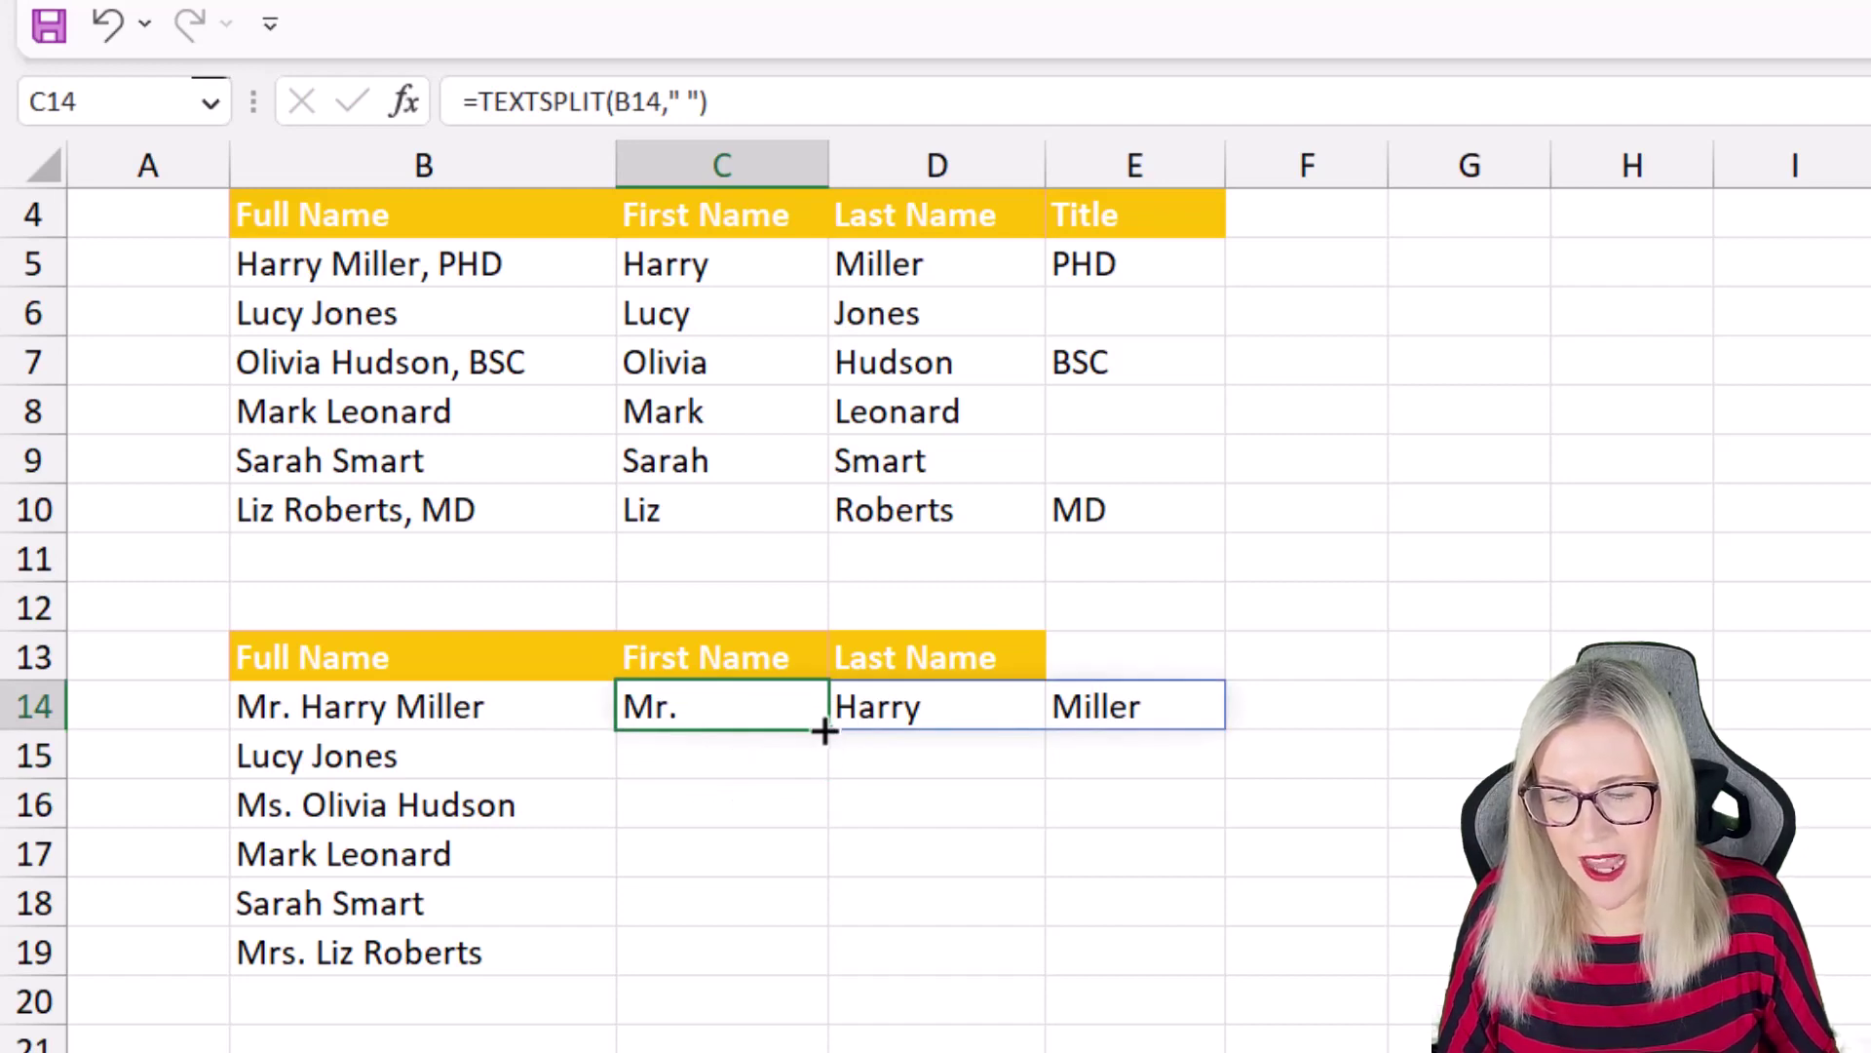
drag(823, 731, 936, 945)
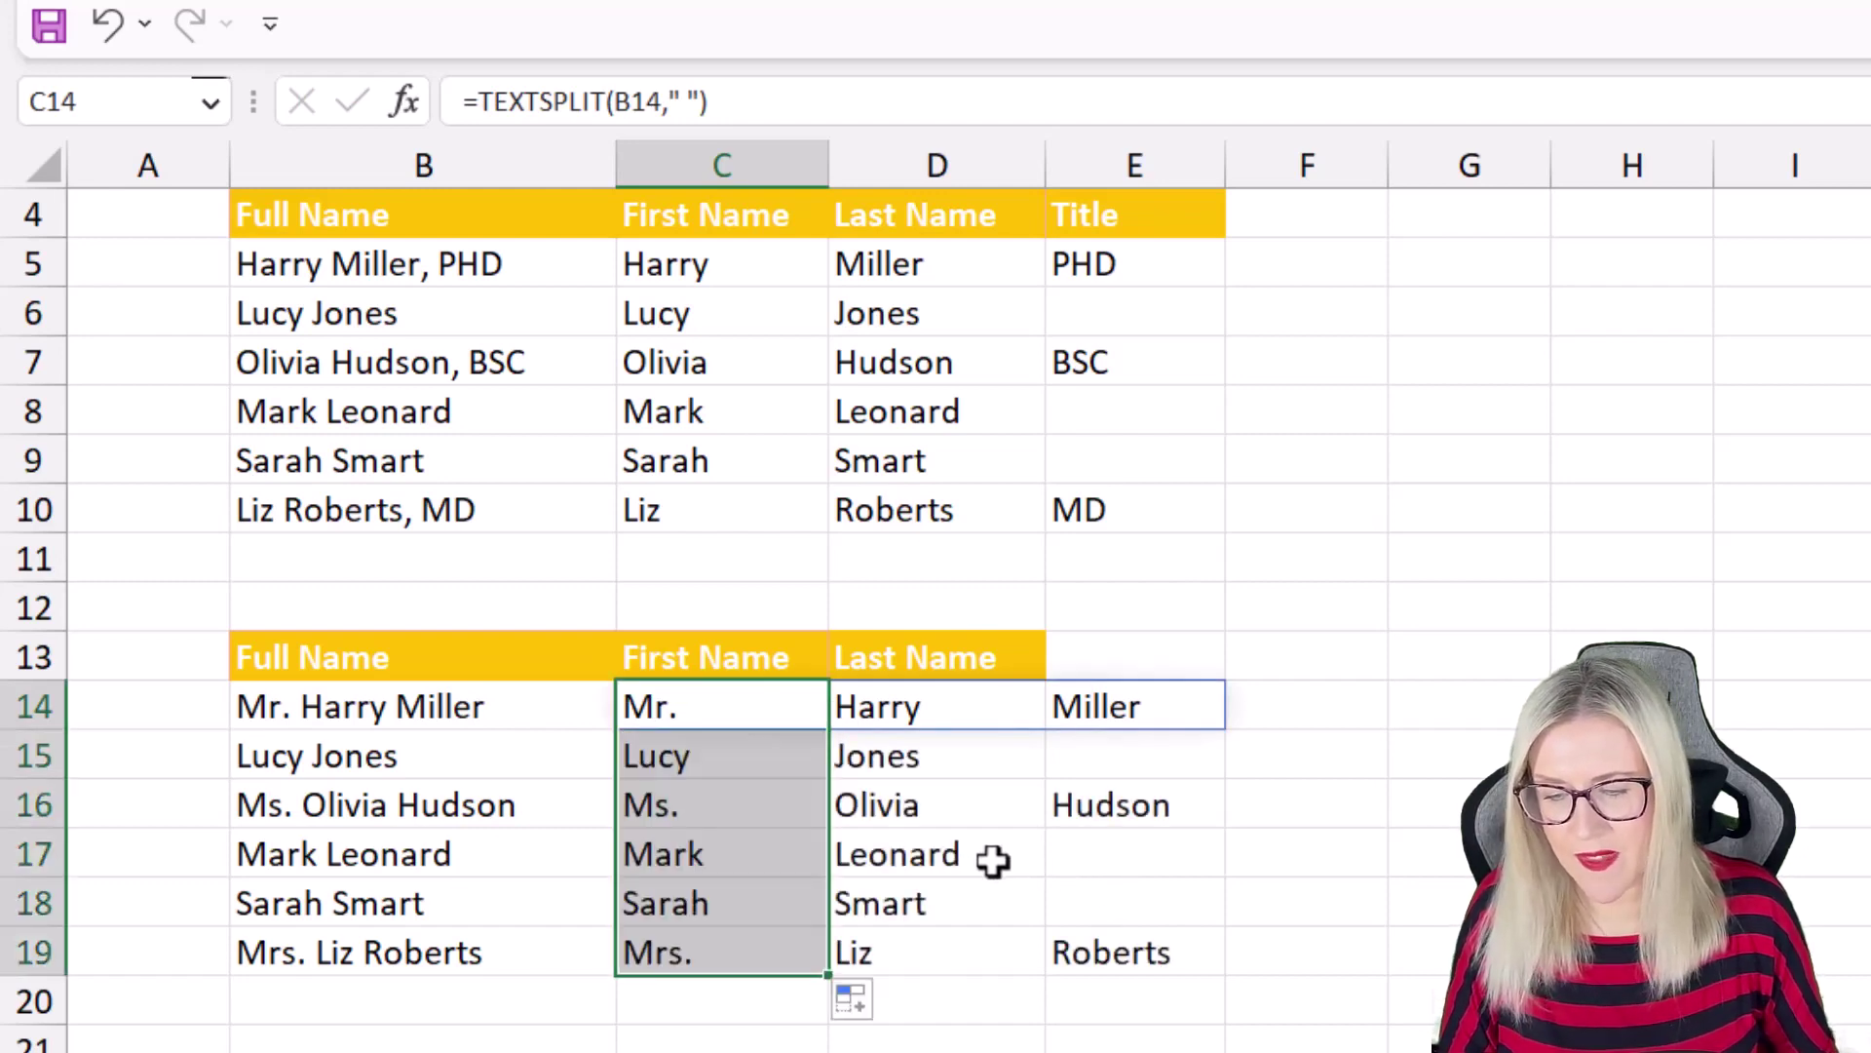
click(936, 821)
click(743, 708)
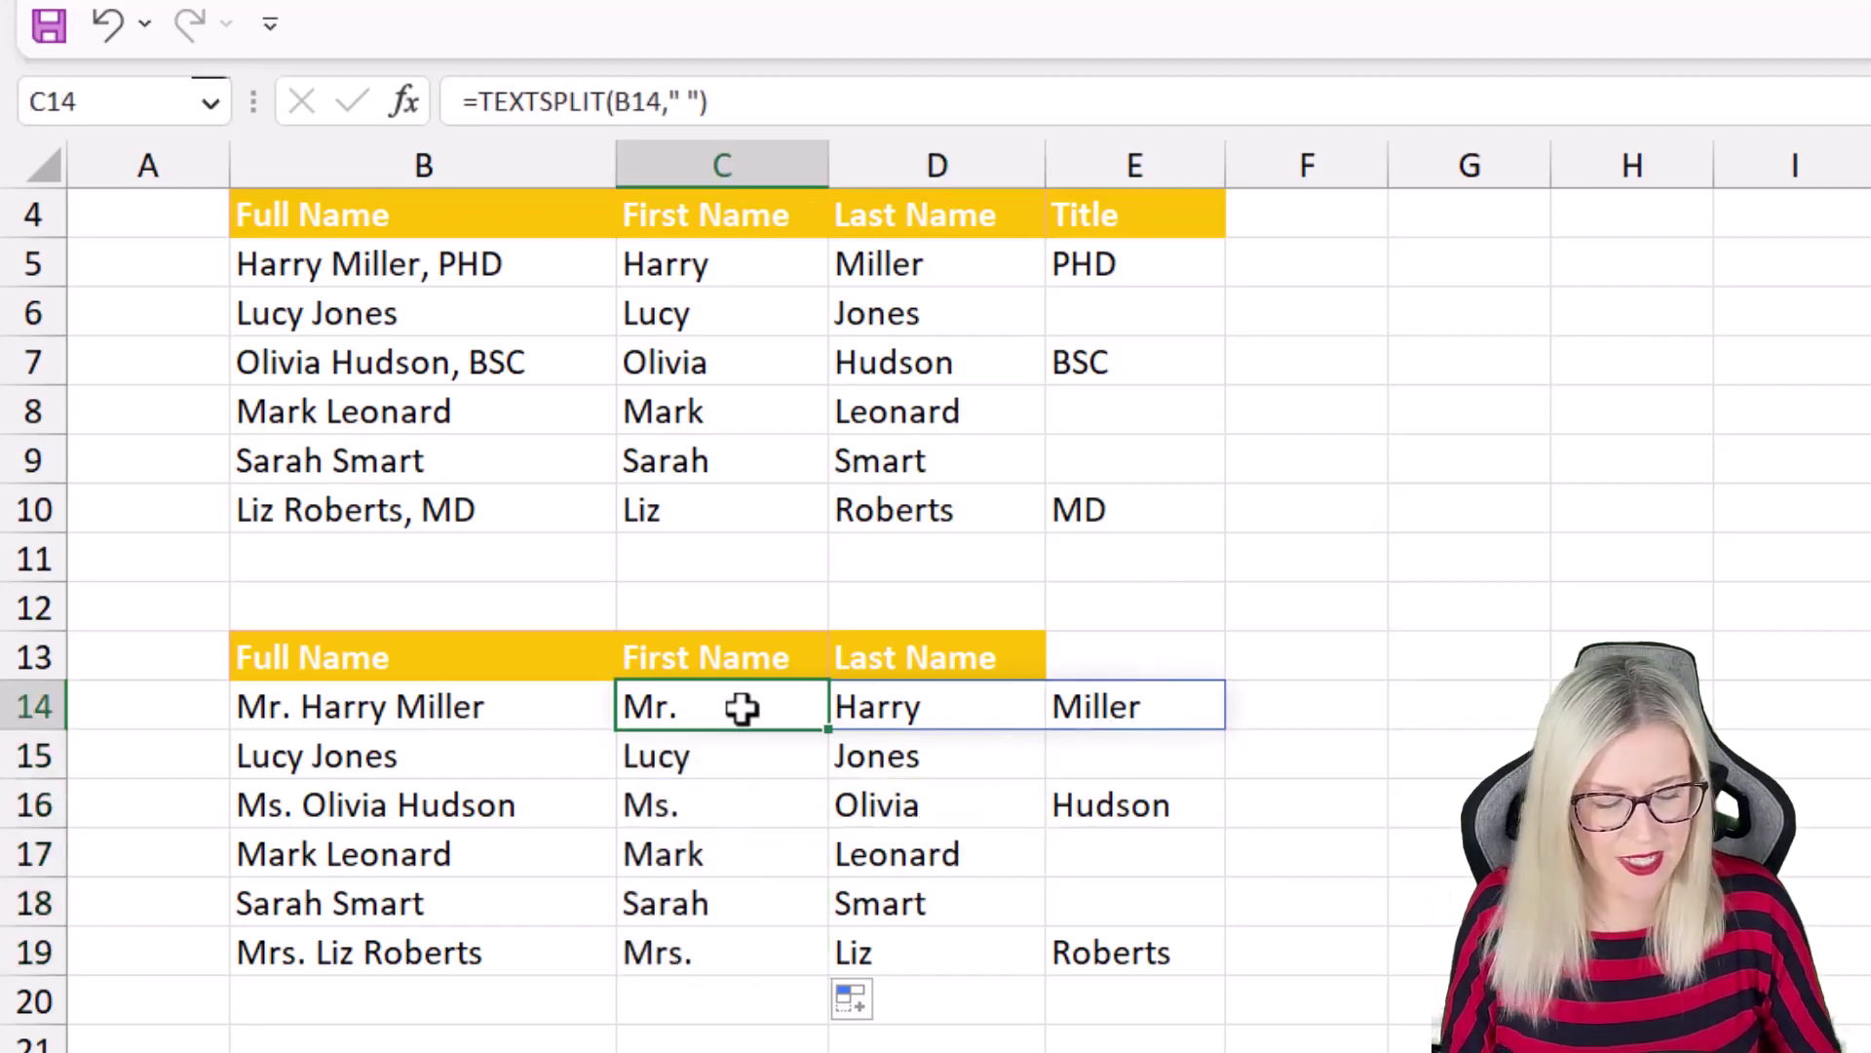
Clear the old split results from C14:F21
key(Delete)
drag(743, 708, 1277, 1034)
key(Delete)
Enter =TEXTSPLIT(B14,{" ","Mr. ","Ms. ","Mrs."}) in C14 so the prefixes also act as separators
text(=)
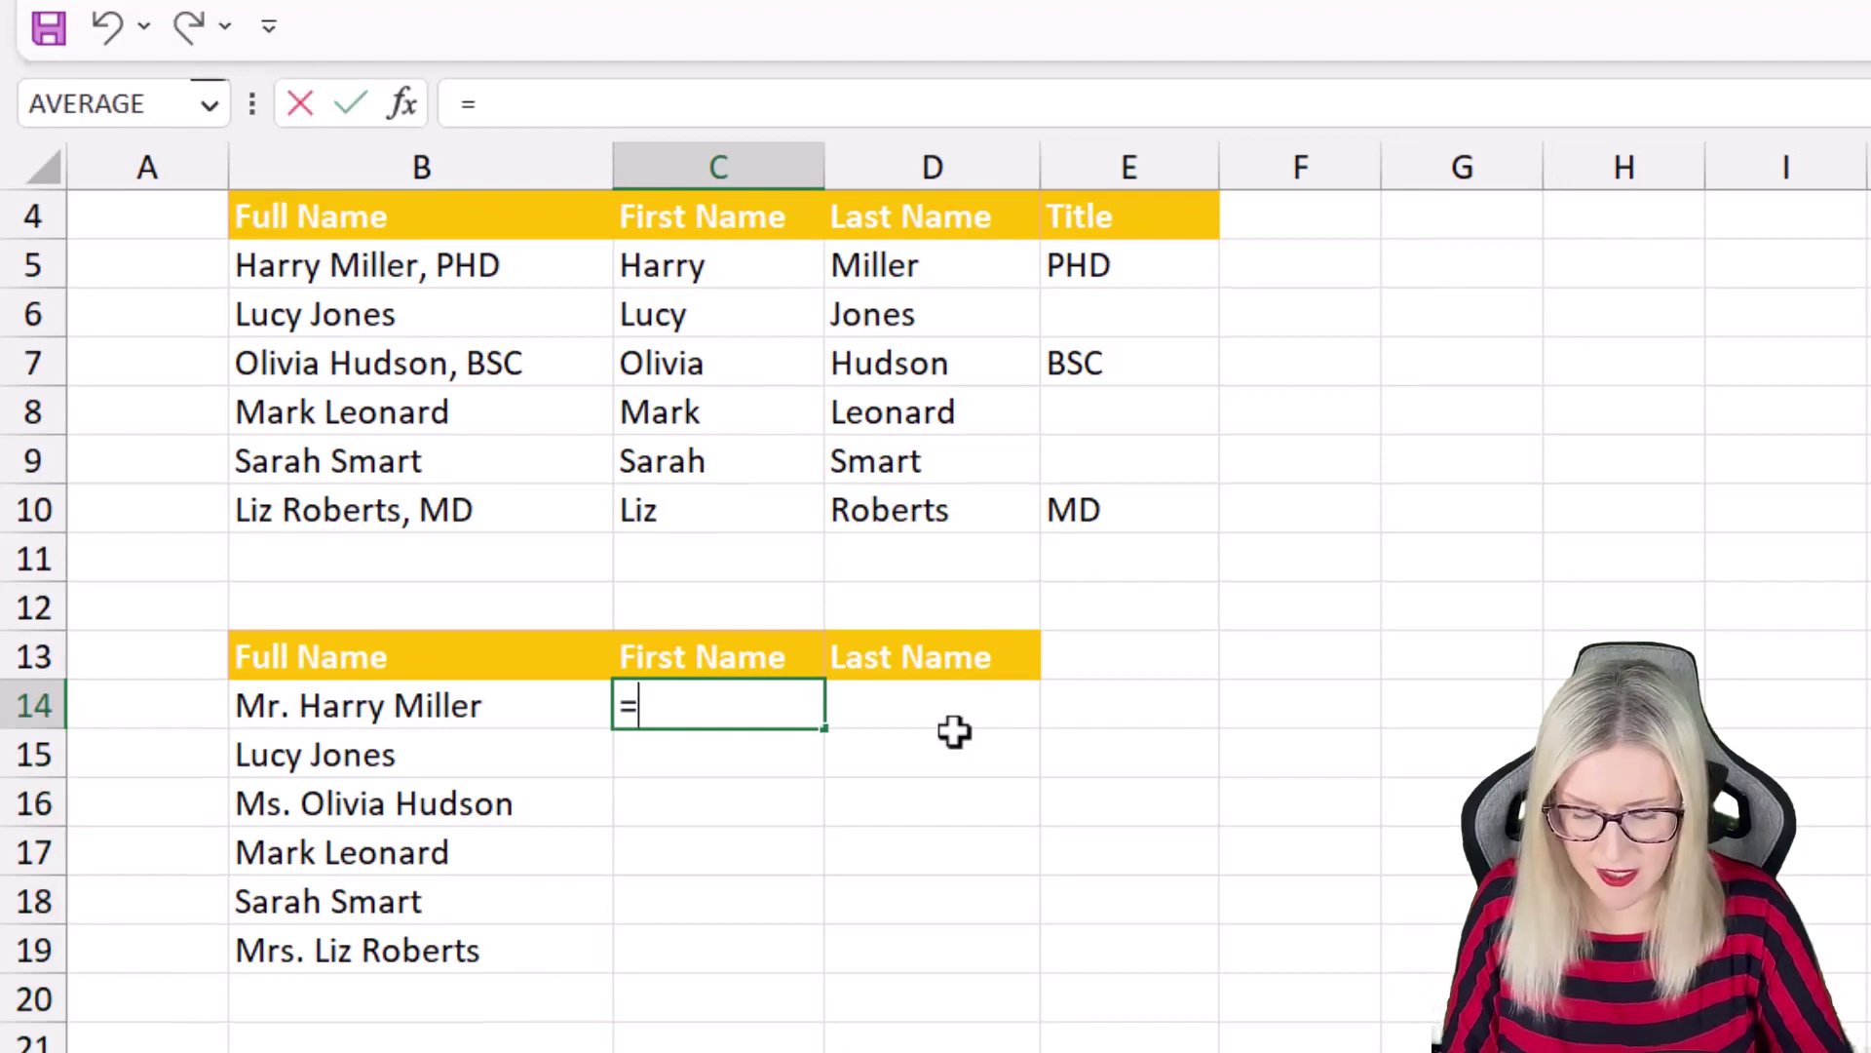
text(TEXT)
key(Down)
key(Down)
key(Down)
key(Down)
key(Tab)
click(518, 729)
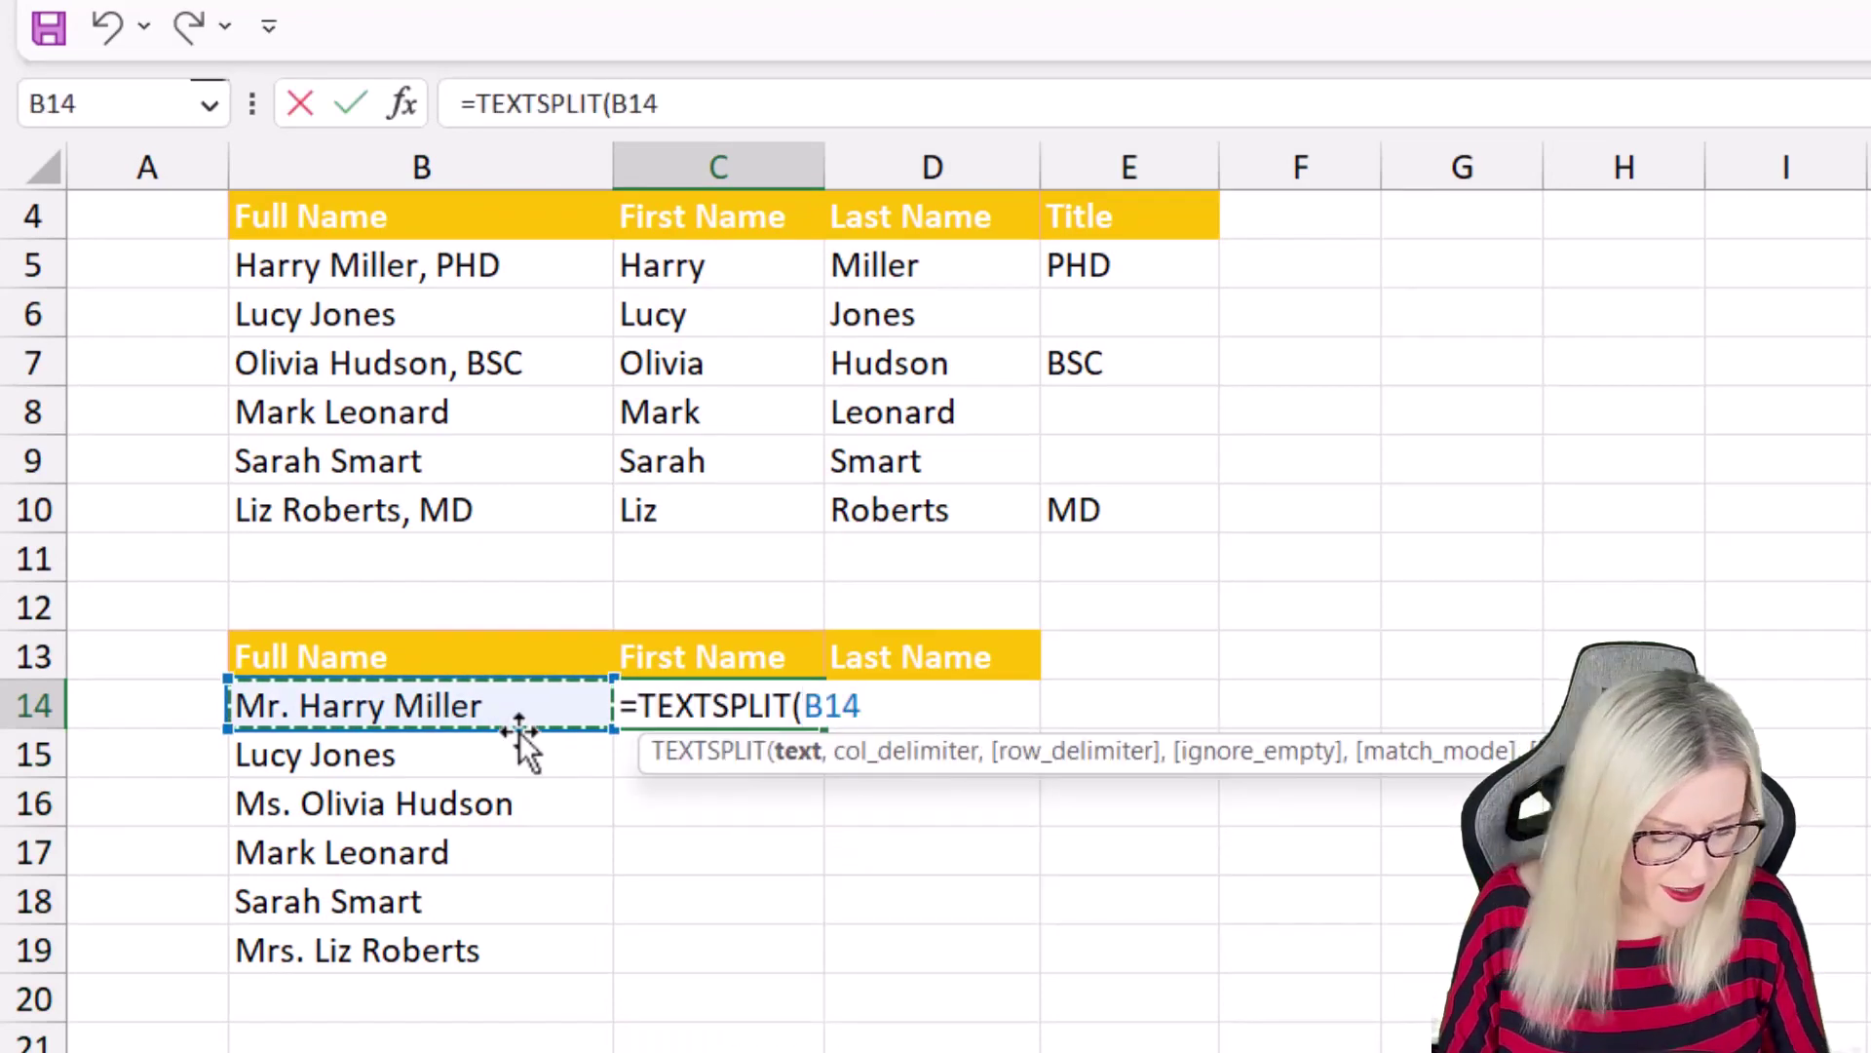
text(,)
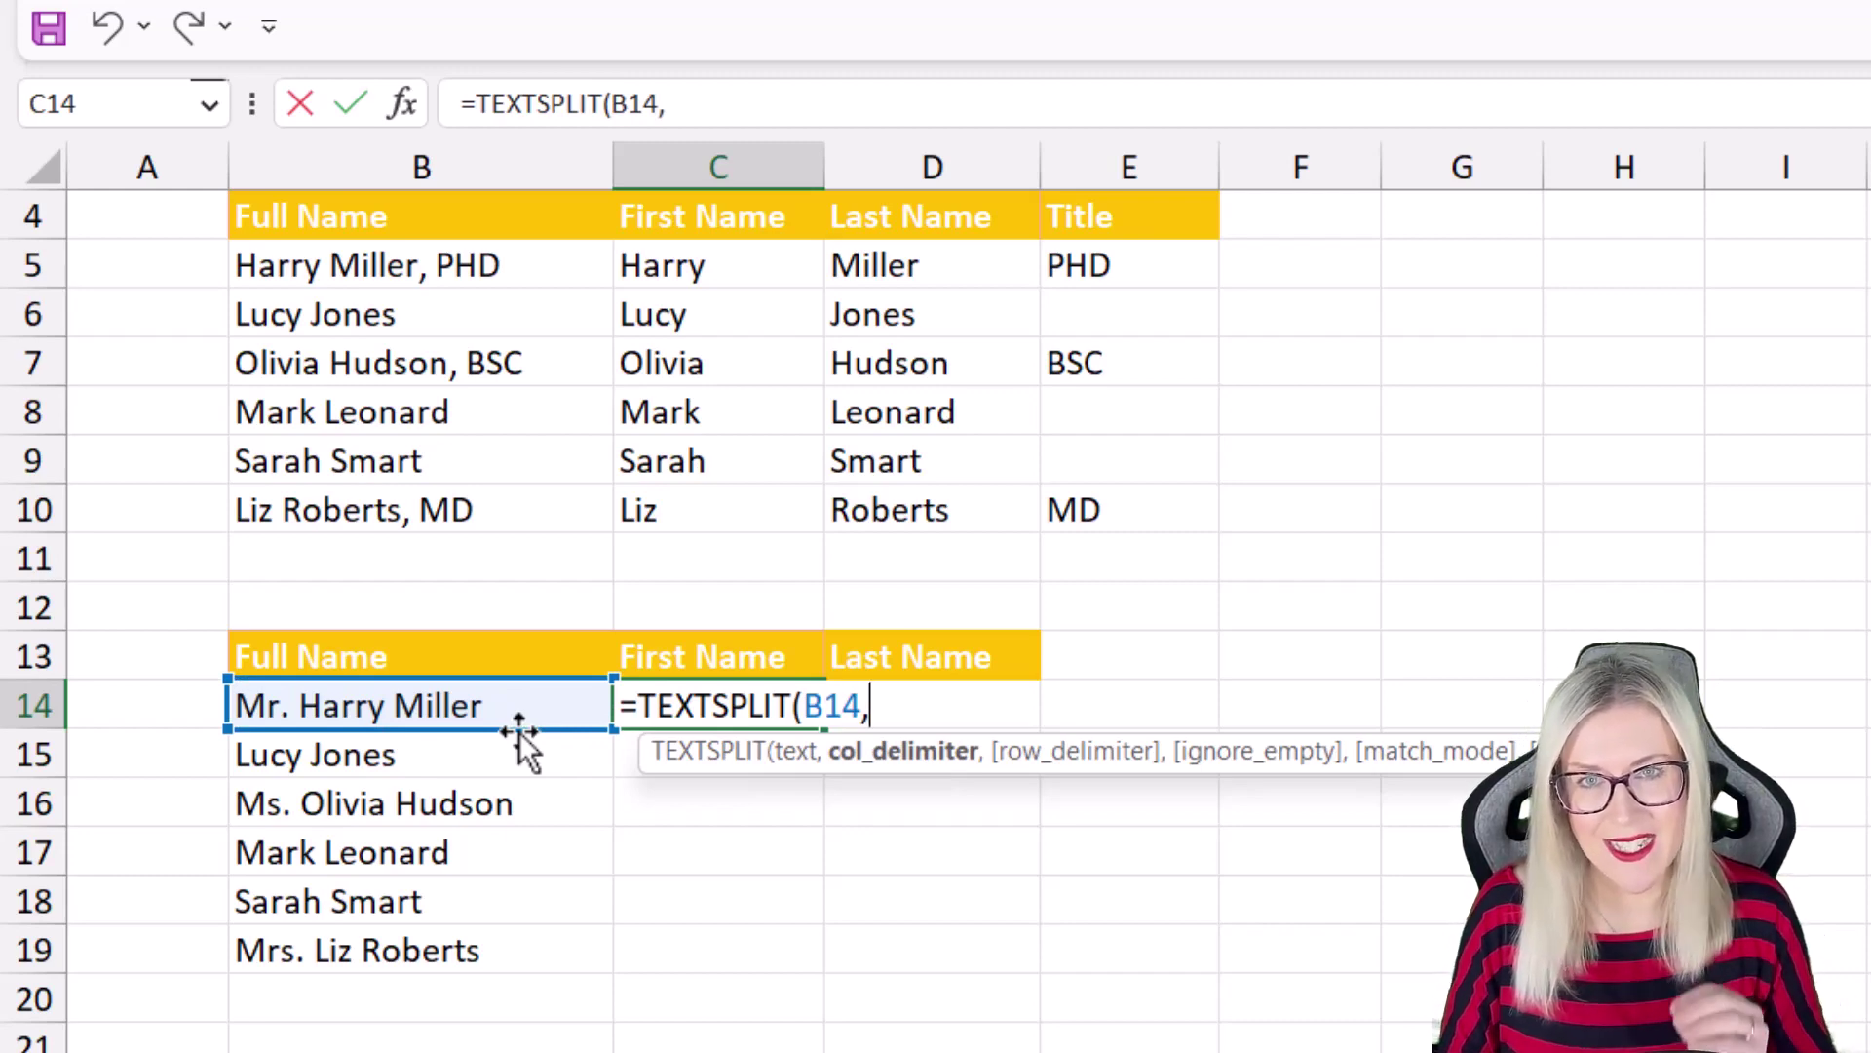
text({" ",")
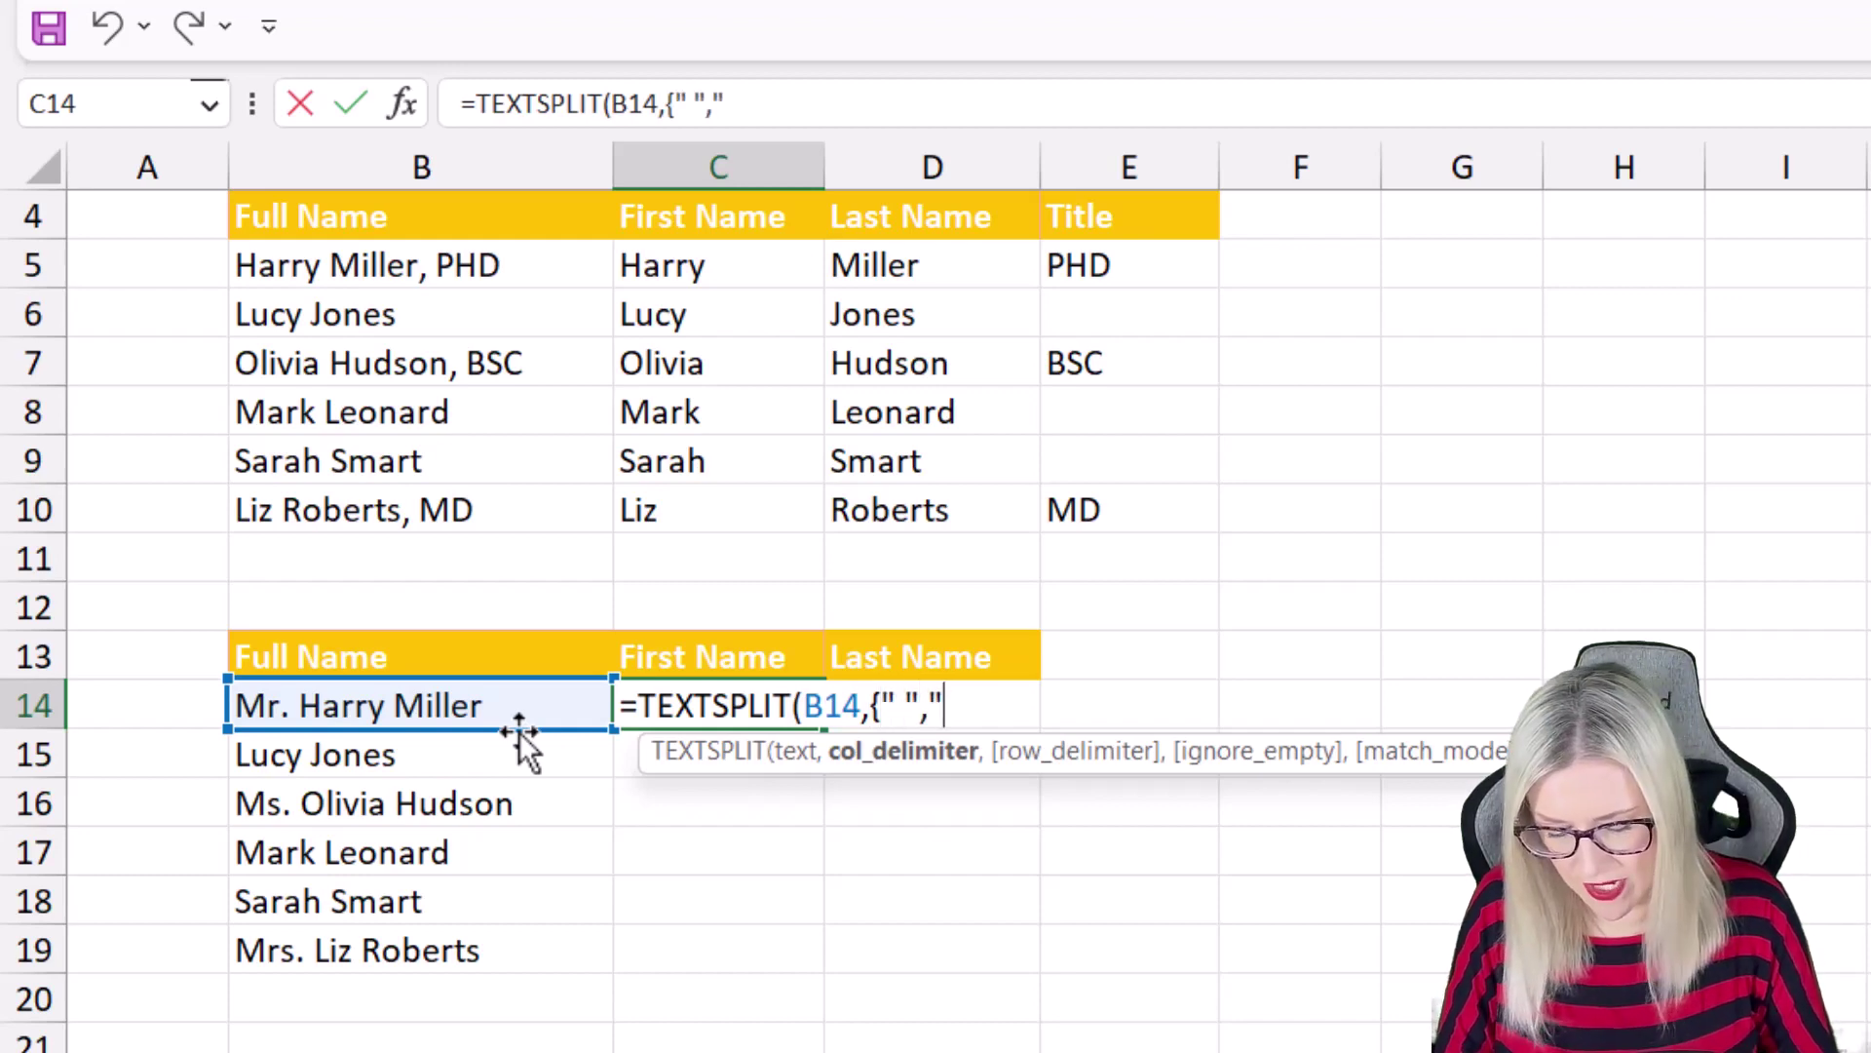
text(Mr. ","Ms. ")
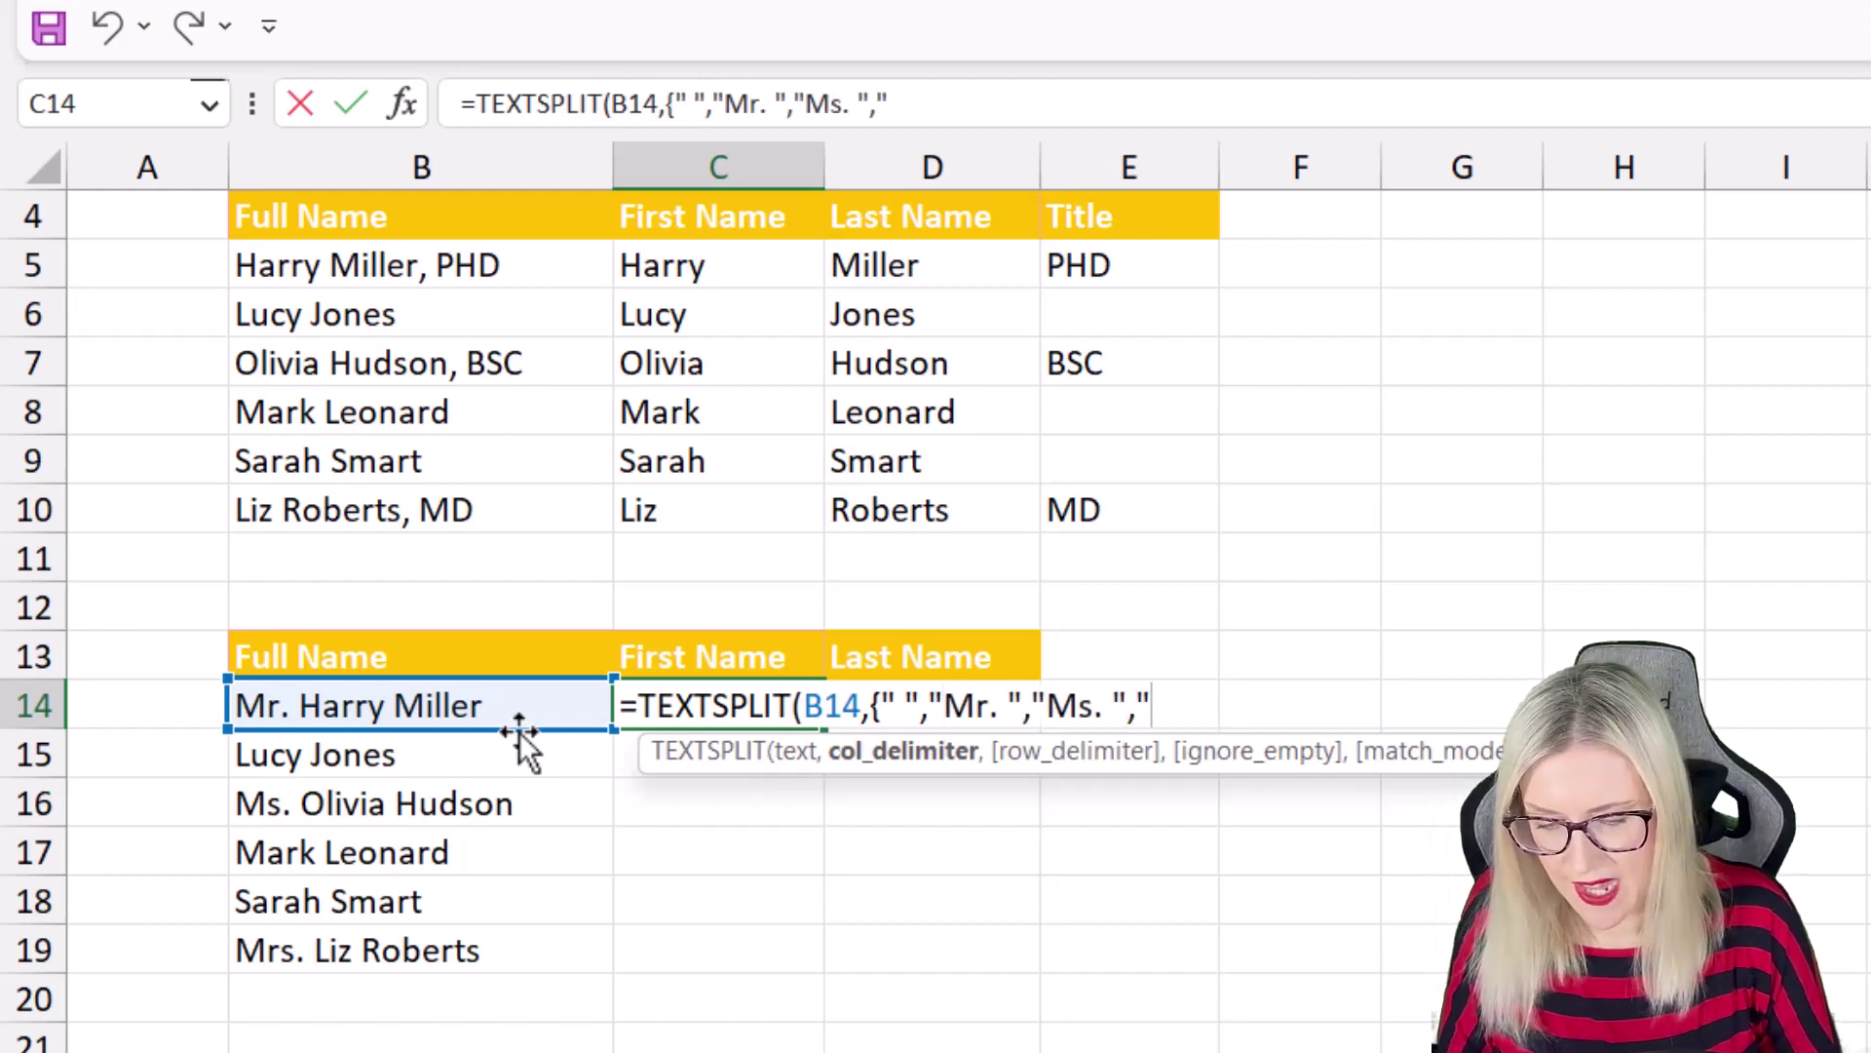
text(,"Mrs.")
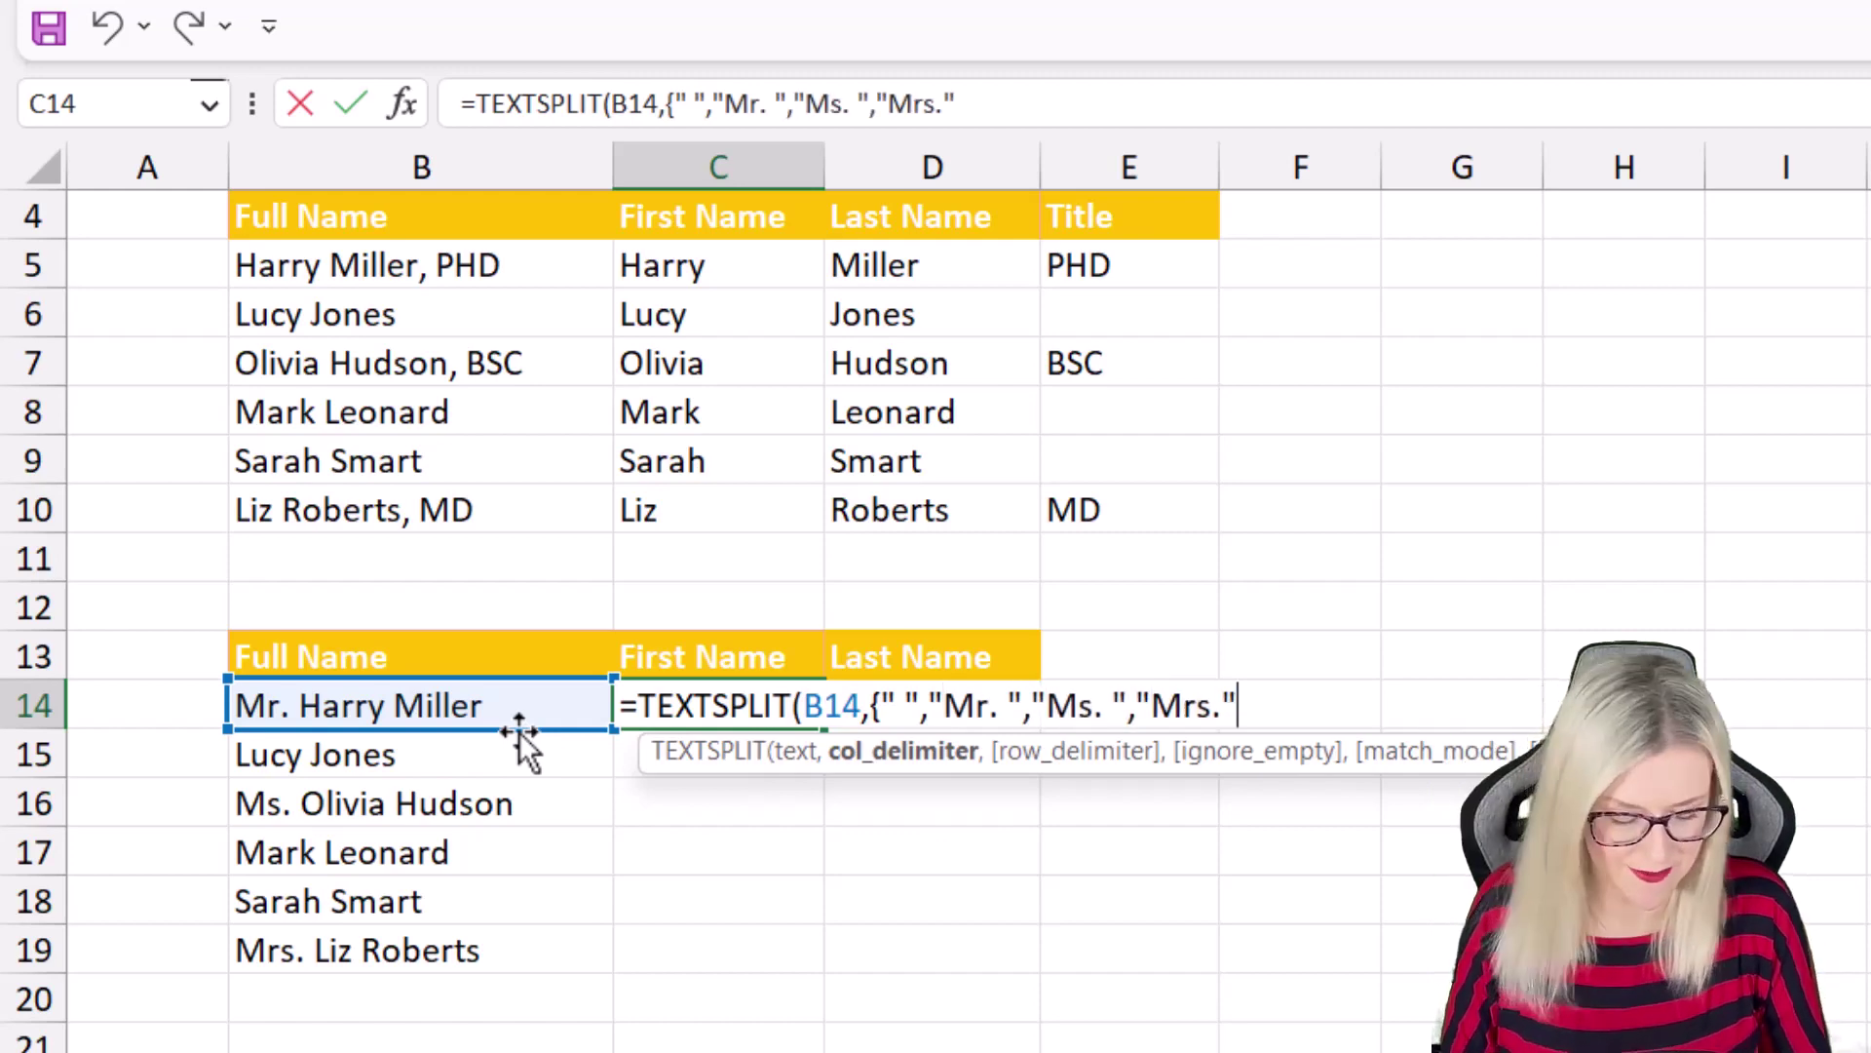
text(}))
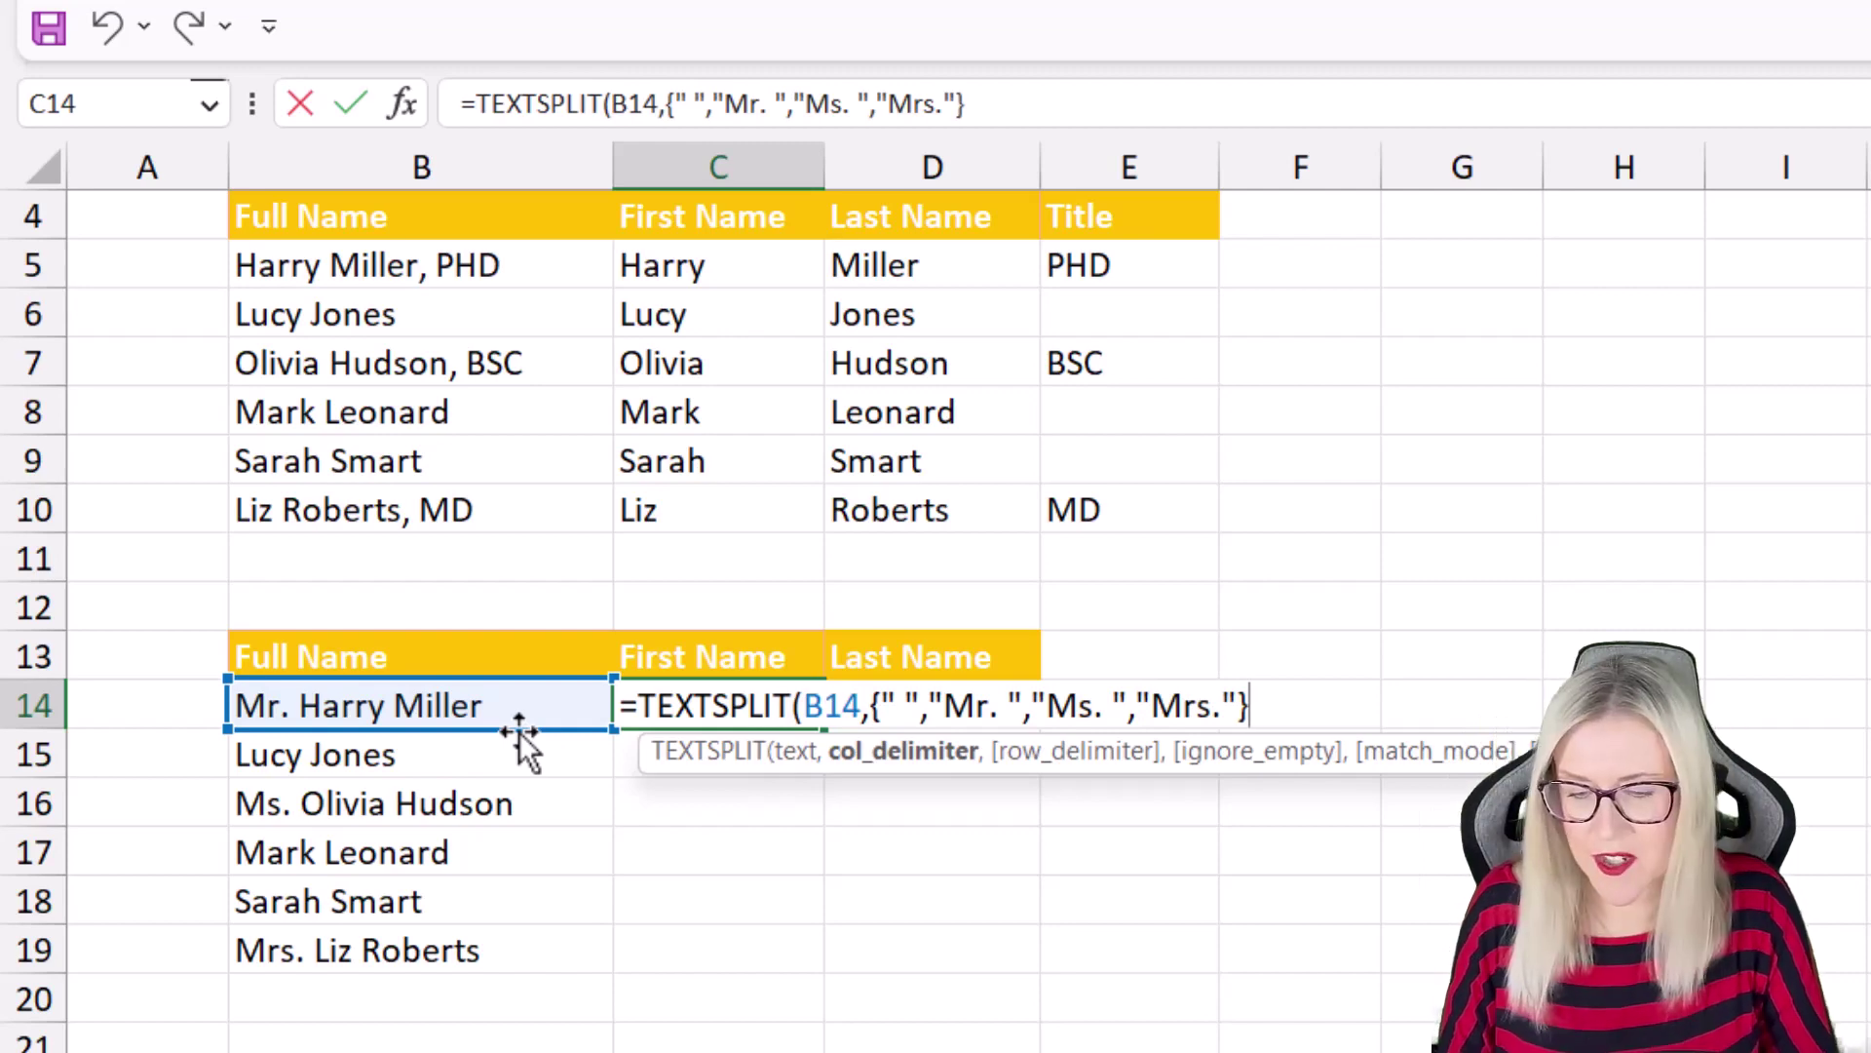
key(Return)
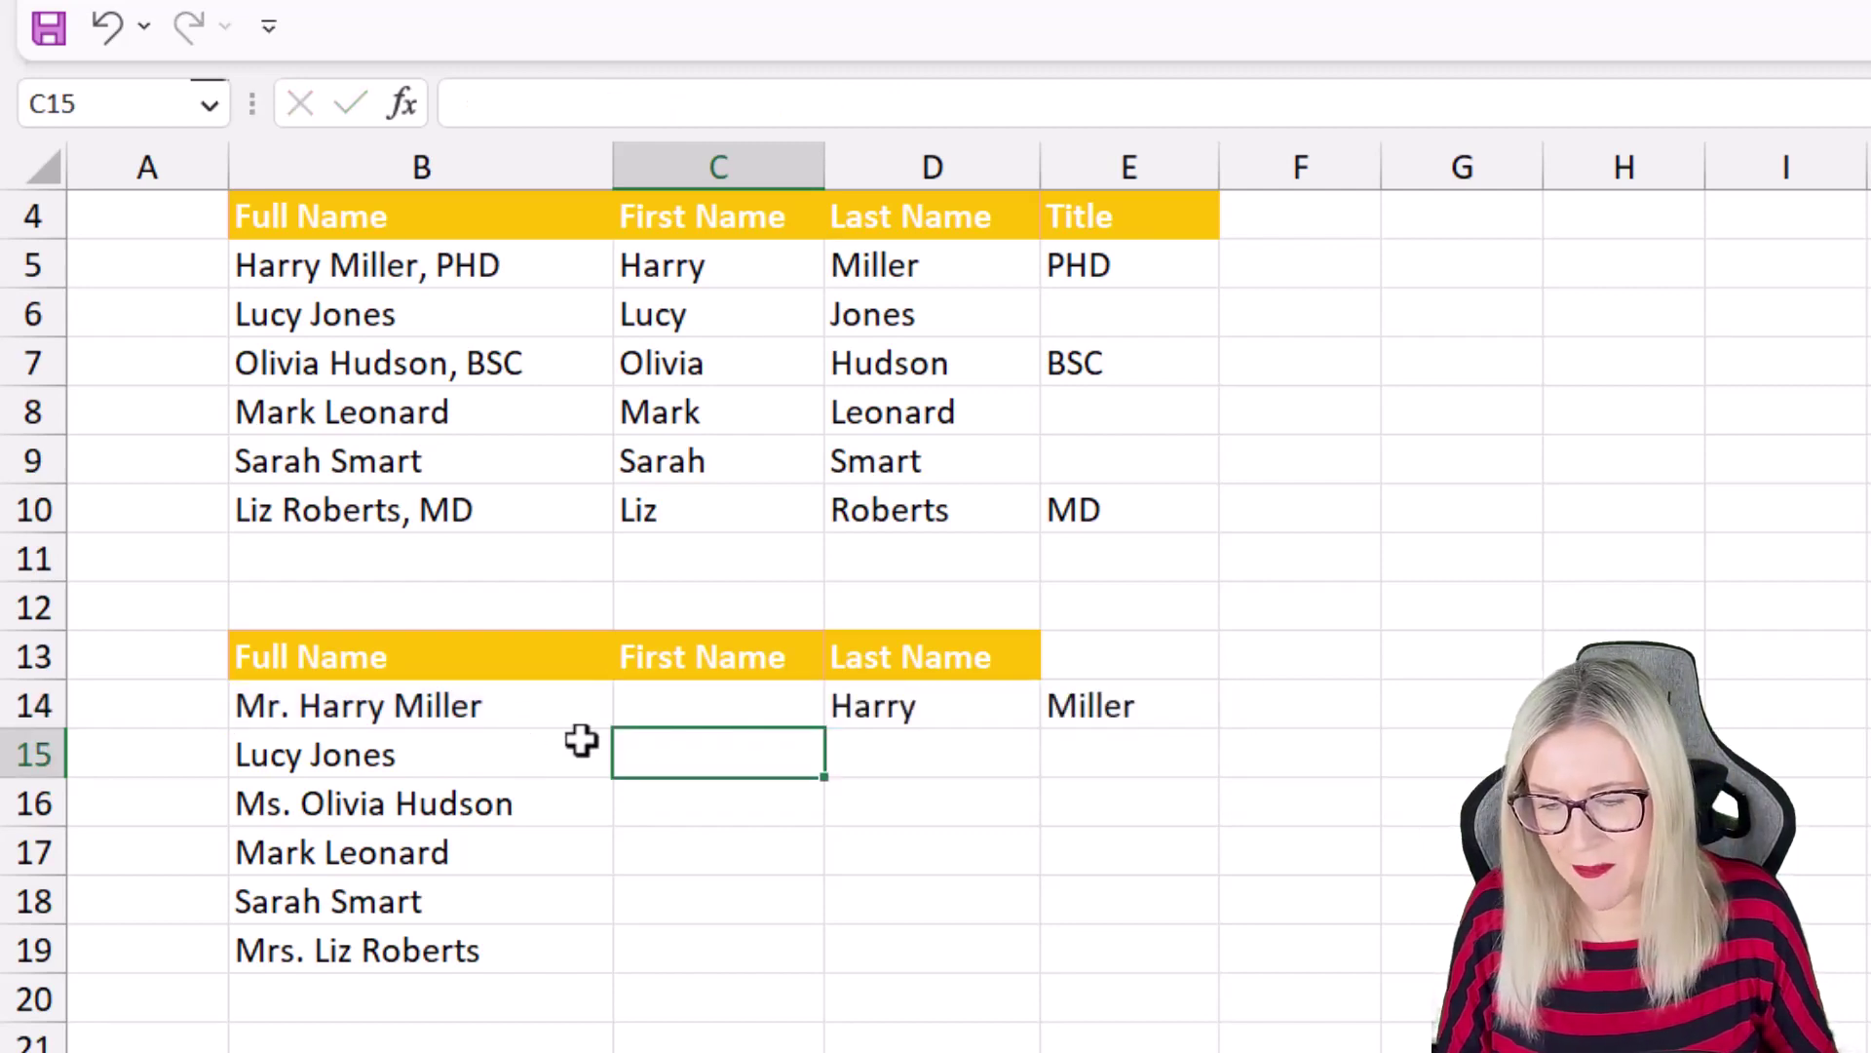
Fill the prefix-aware TEXTSPLIT formula from C14 down to row 19
click(741, 710)
drag(821, 728, 822, 973)
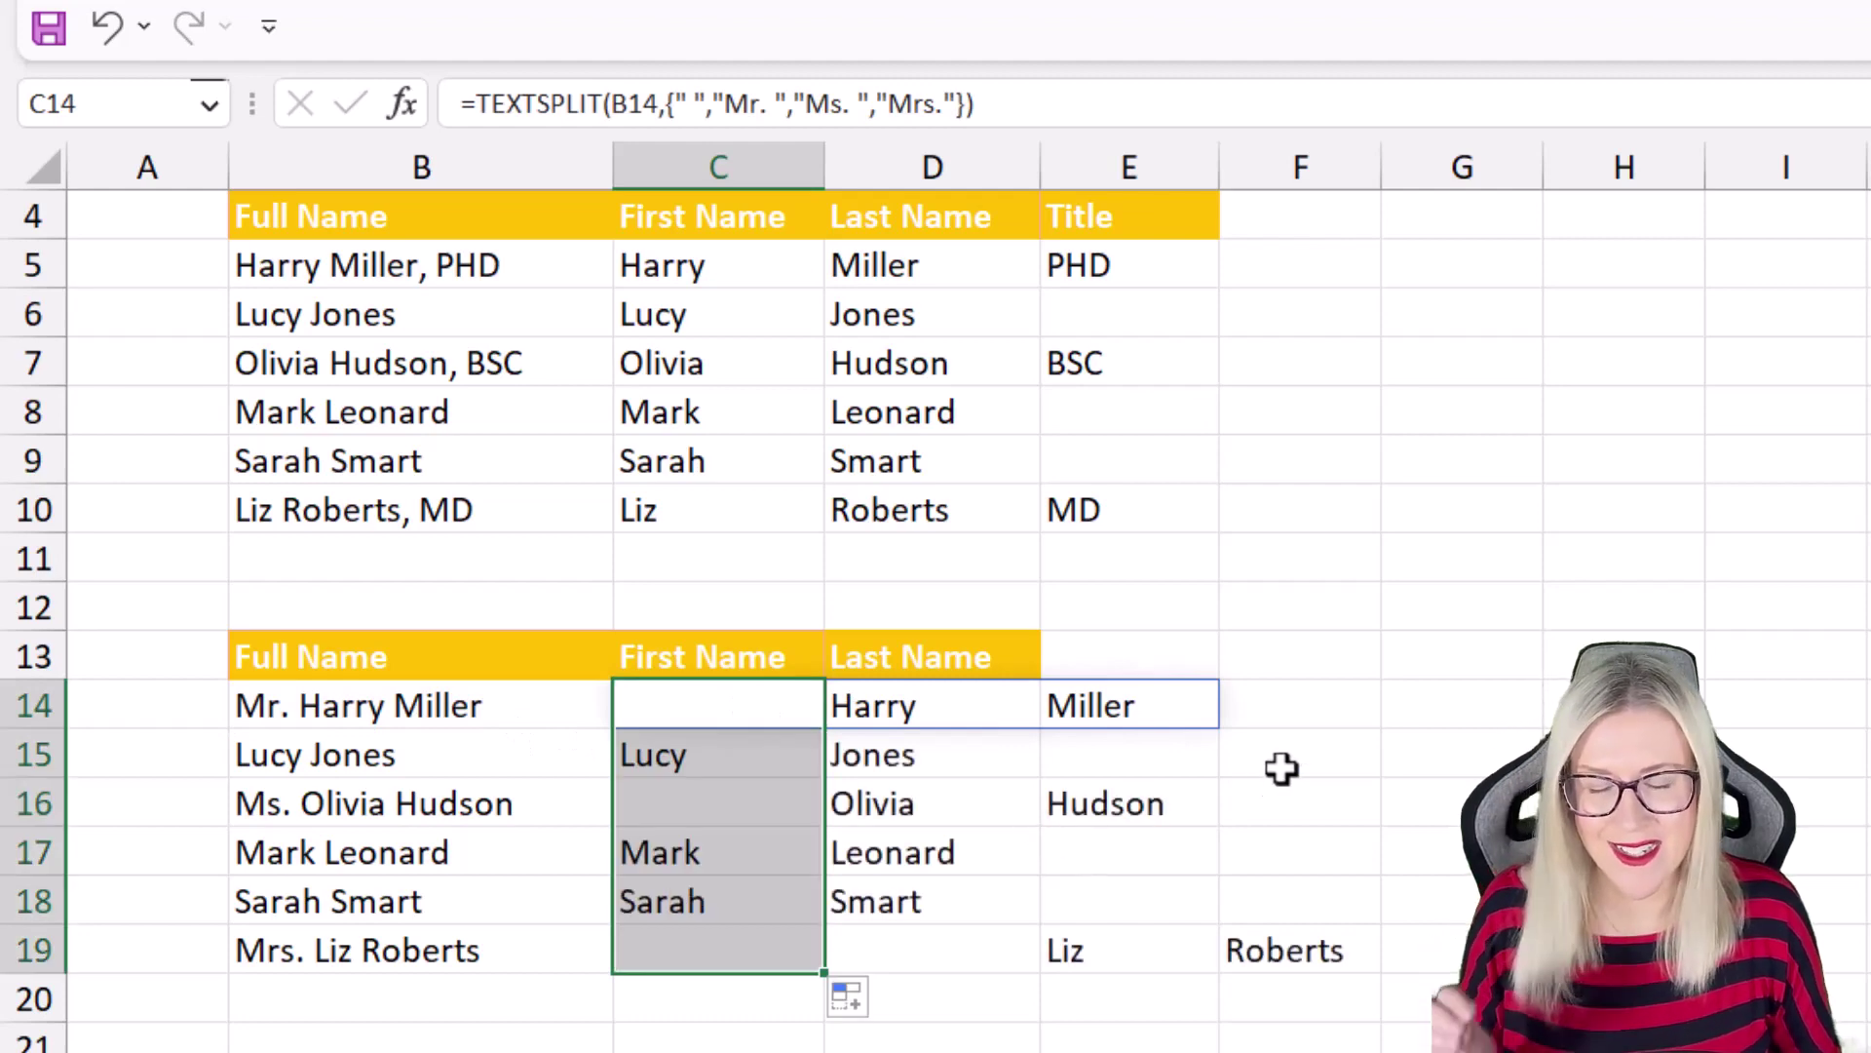
click(986, 707)
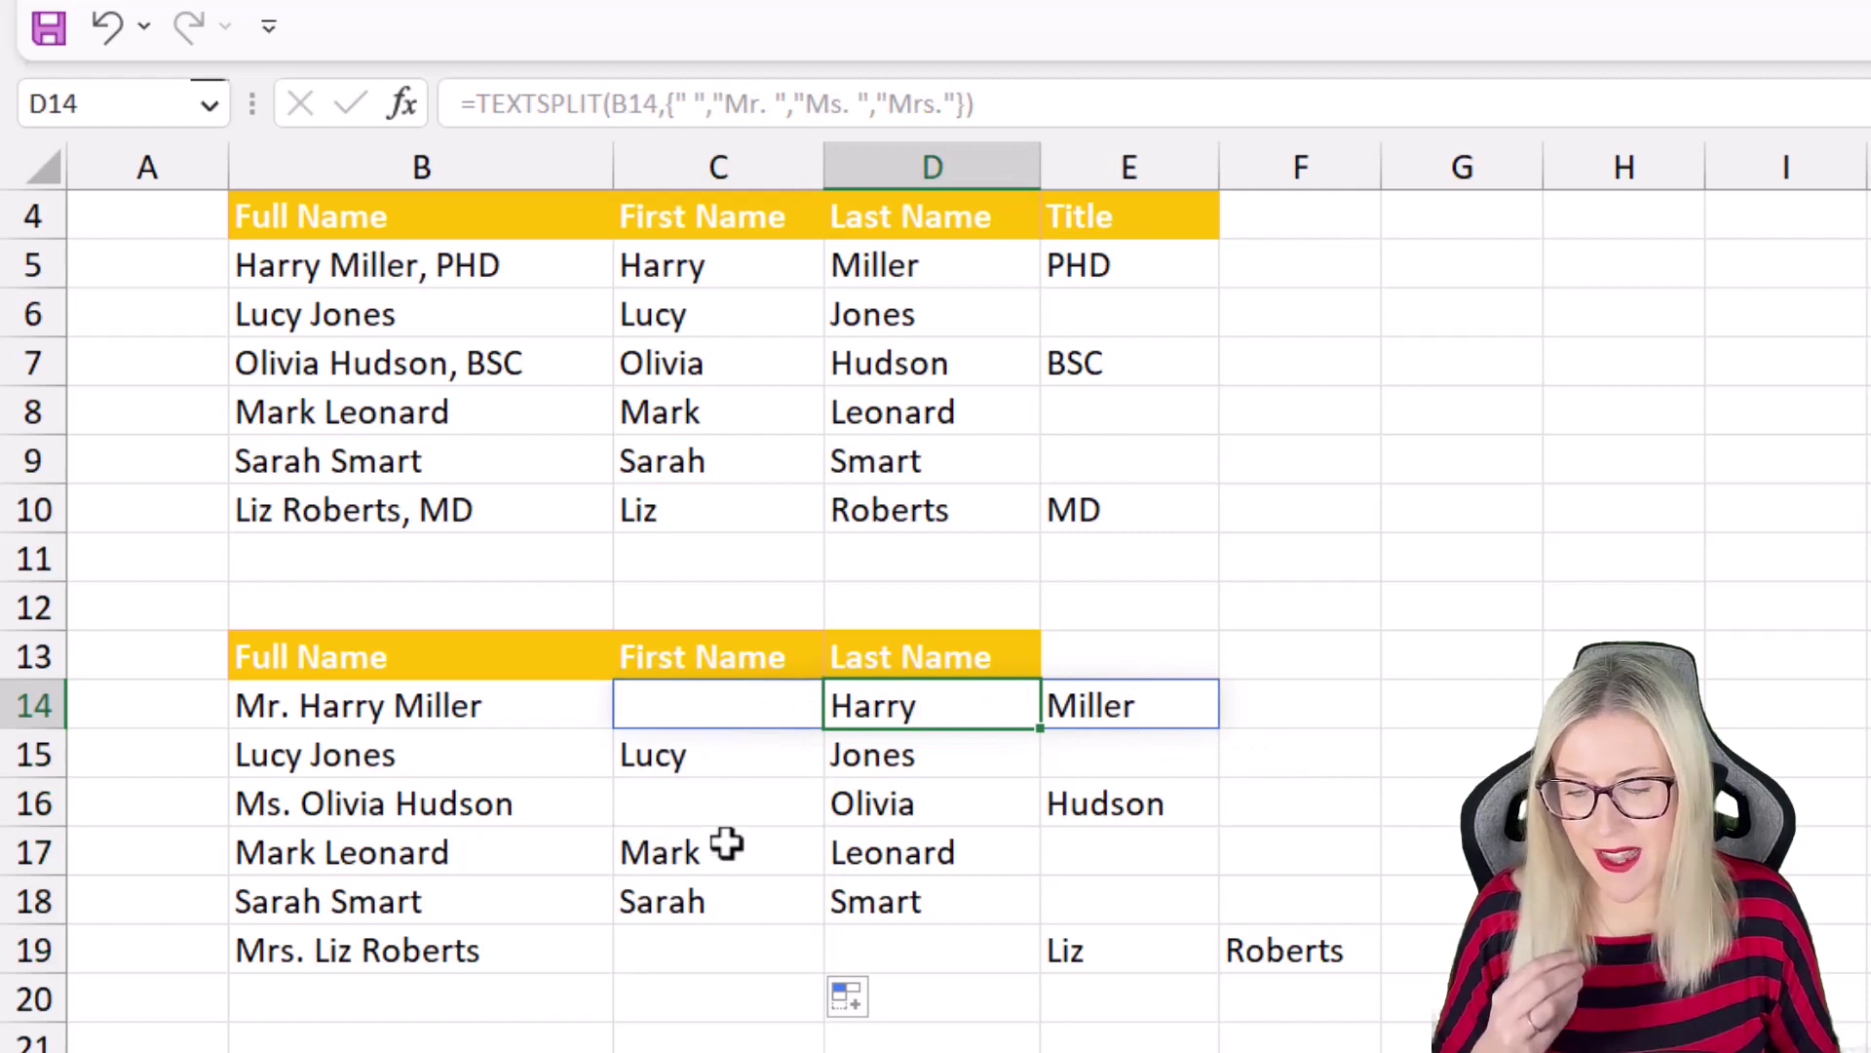
Inspect C19, C14 and C16 to find the blank First Name cells in prefixed rows
click(710, 957)
click(718, 719)
click(721, 783)
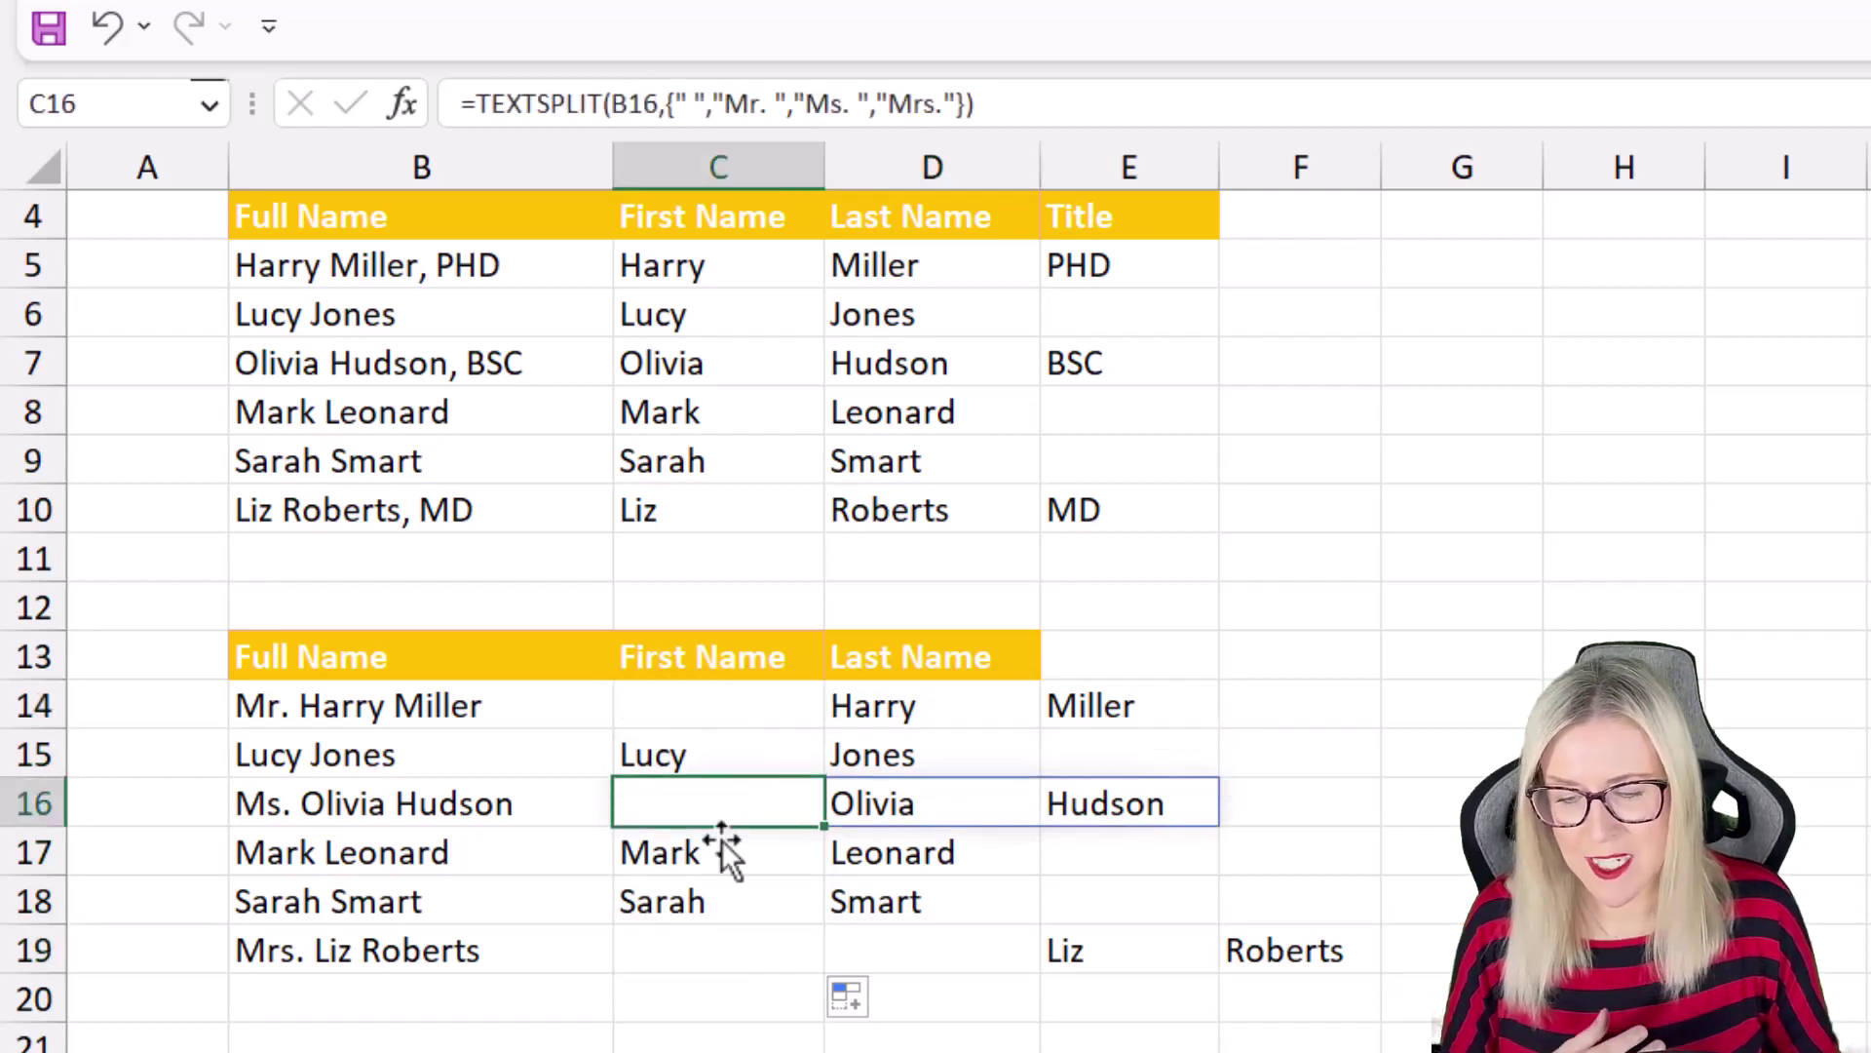
click(715, 956)
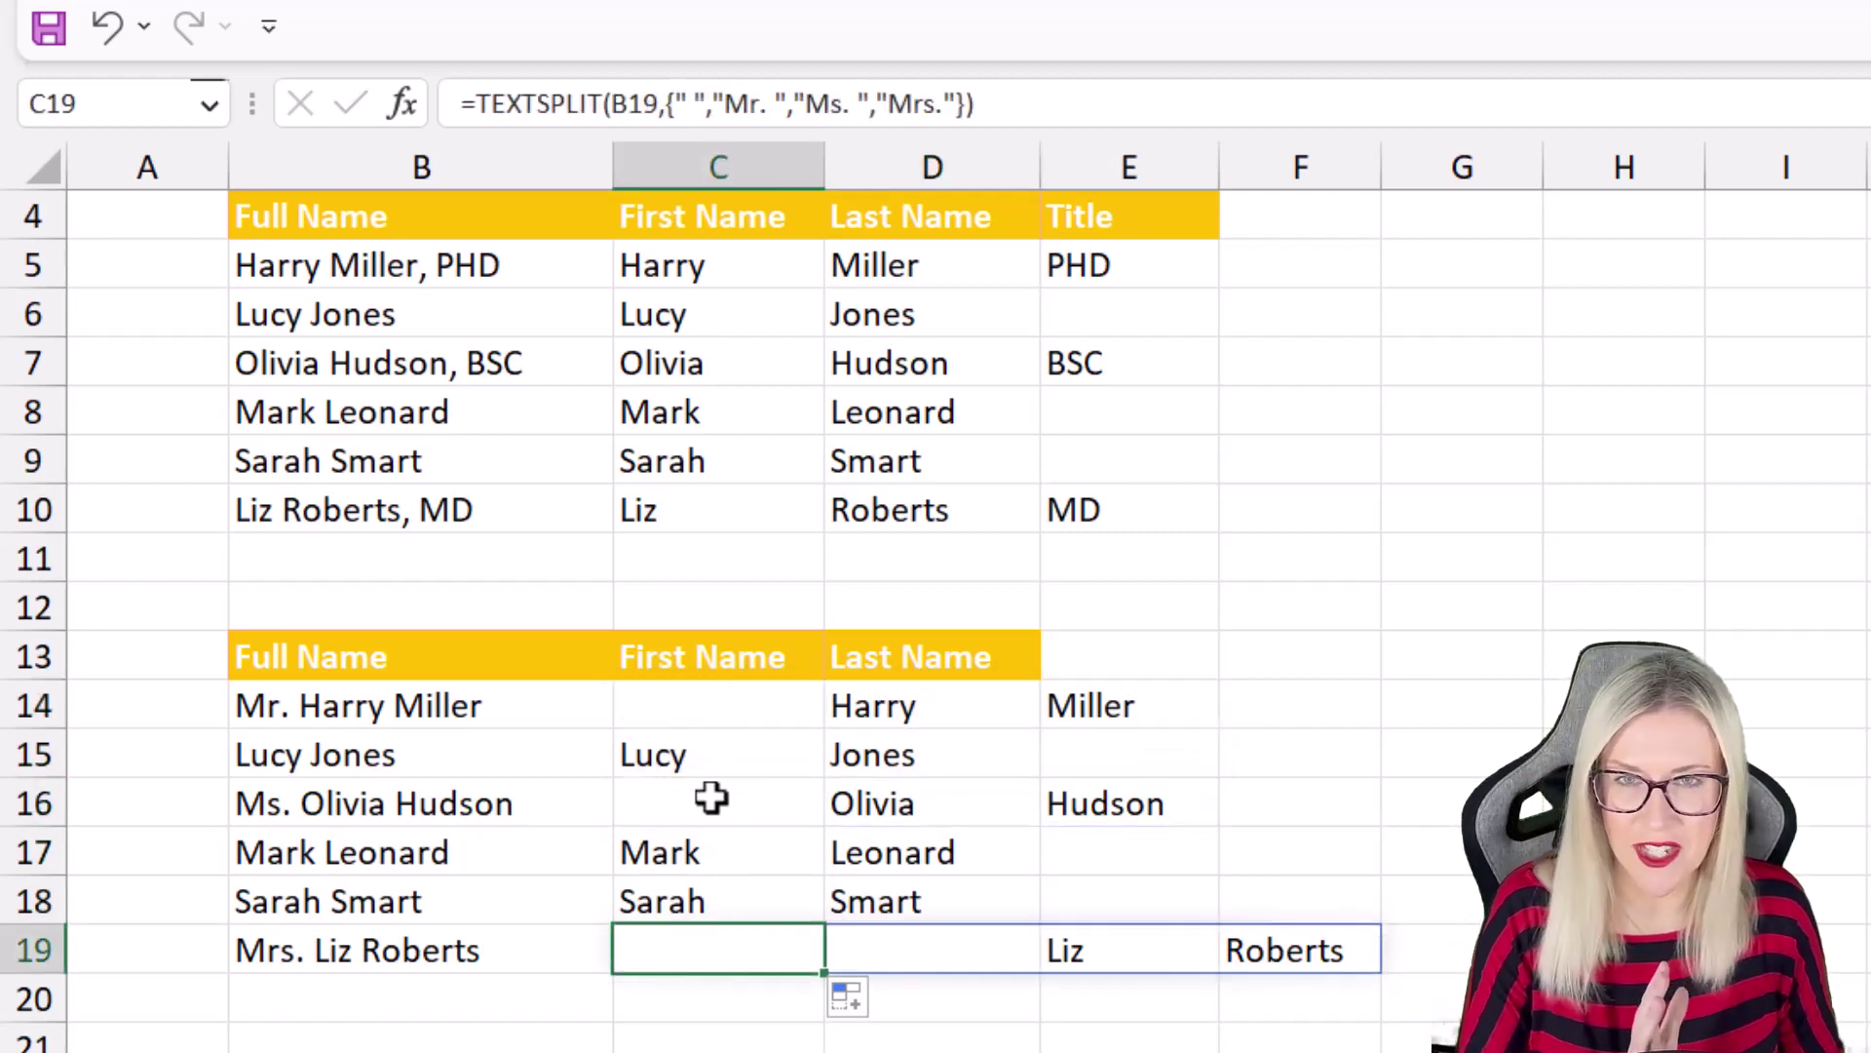
click(692, 706)
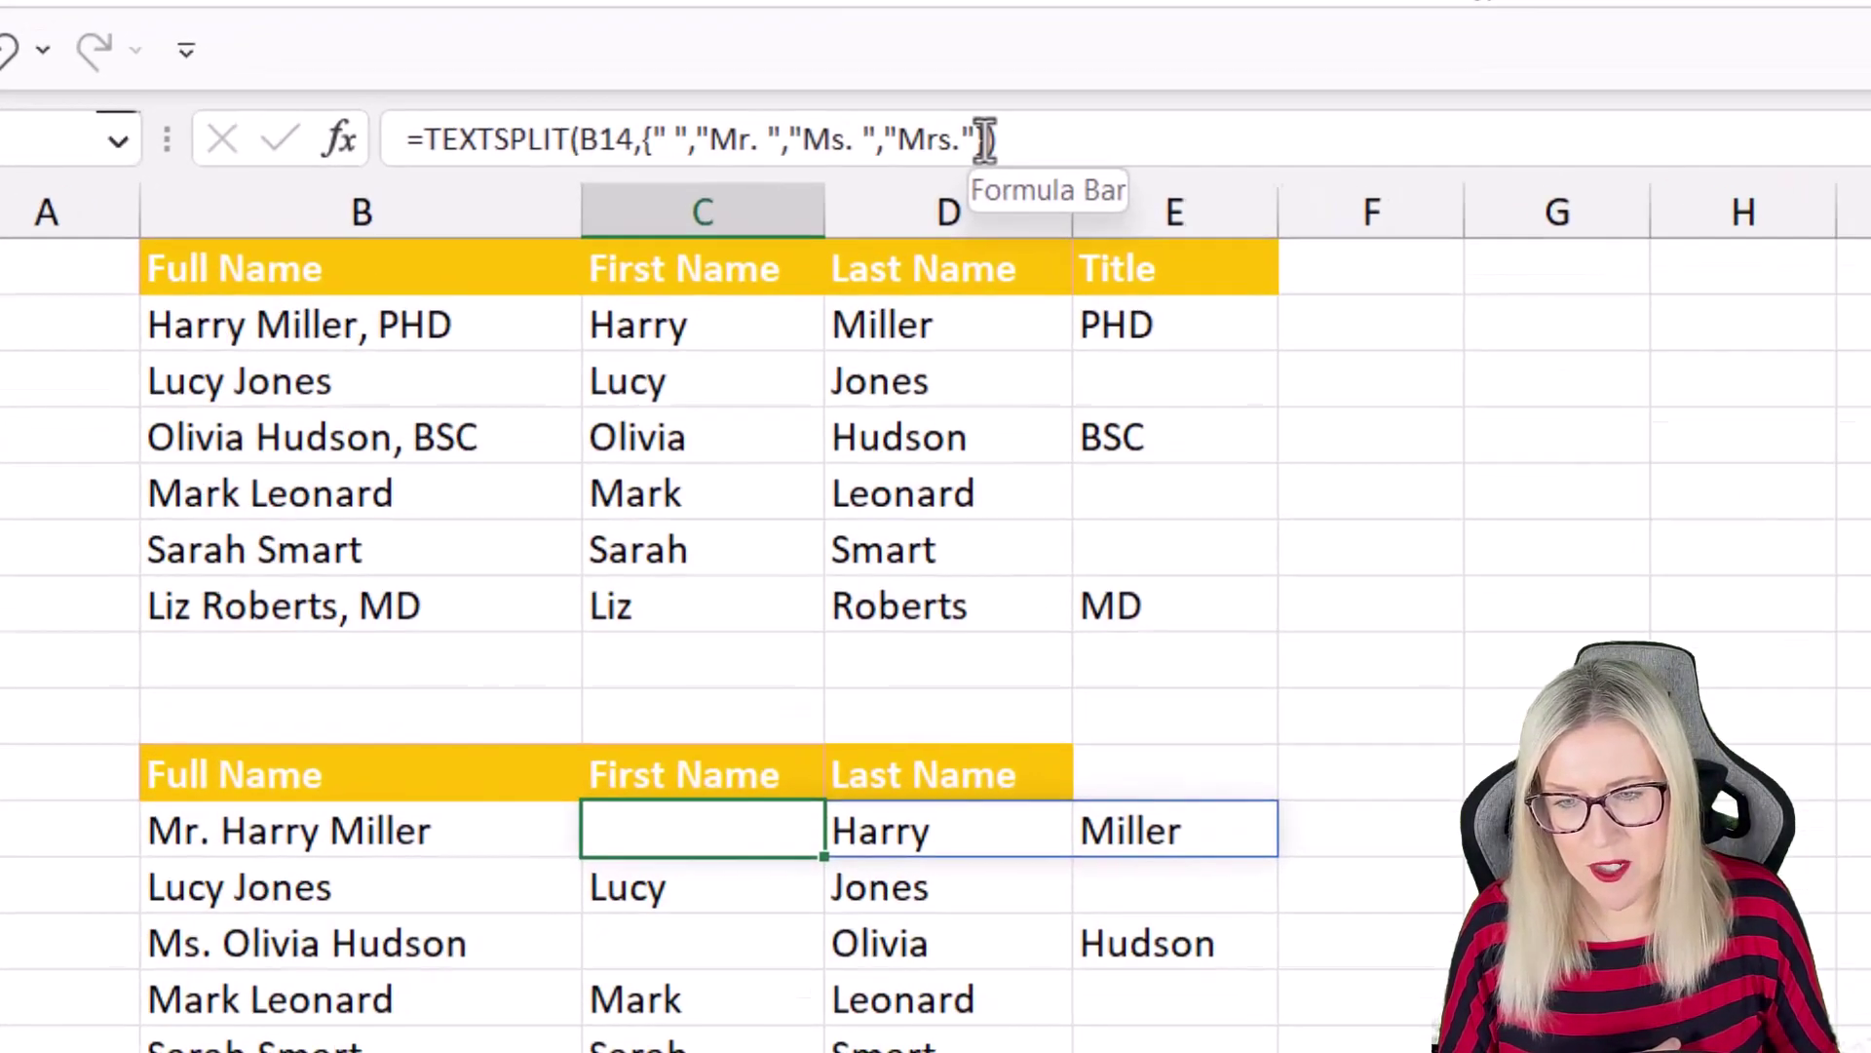
Add ,,TRUE as the ignore_empty argument to the C14 TEXTSPLIT formula
click(984, 139)
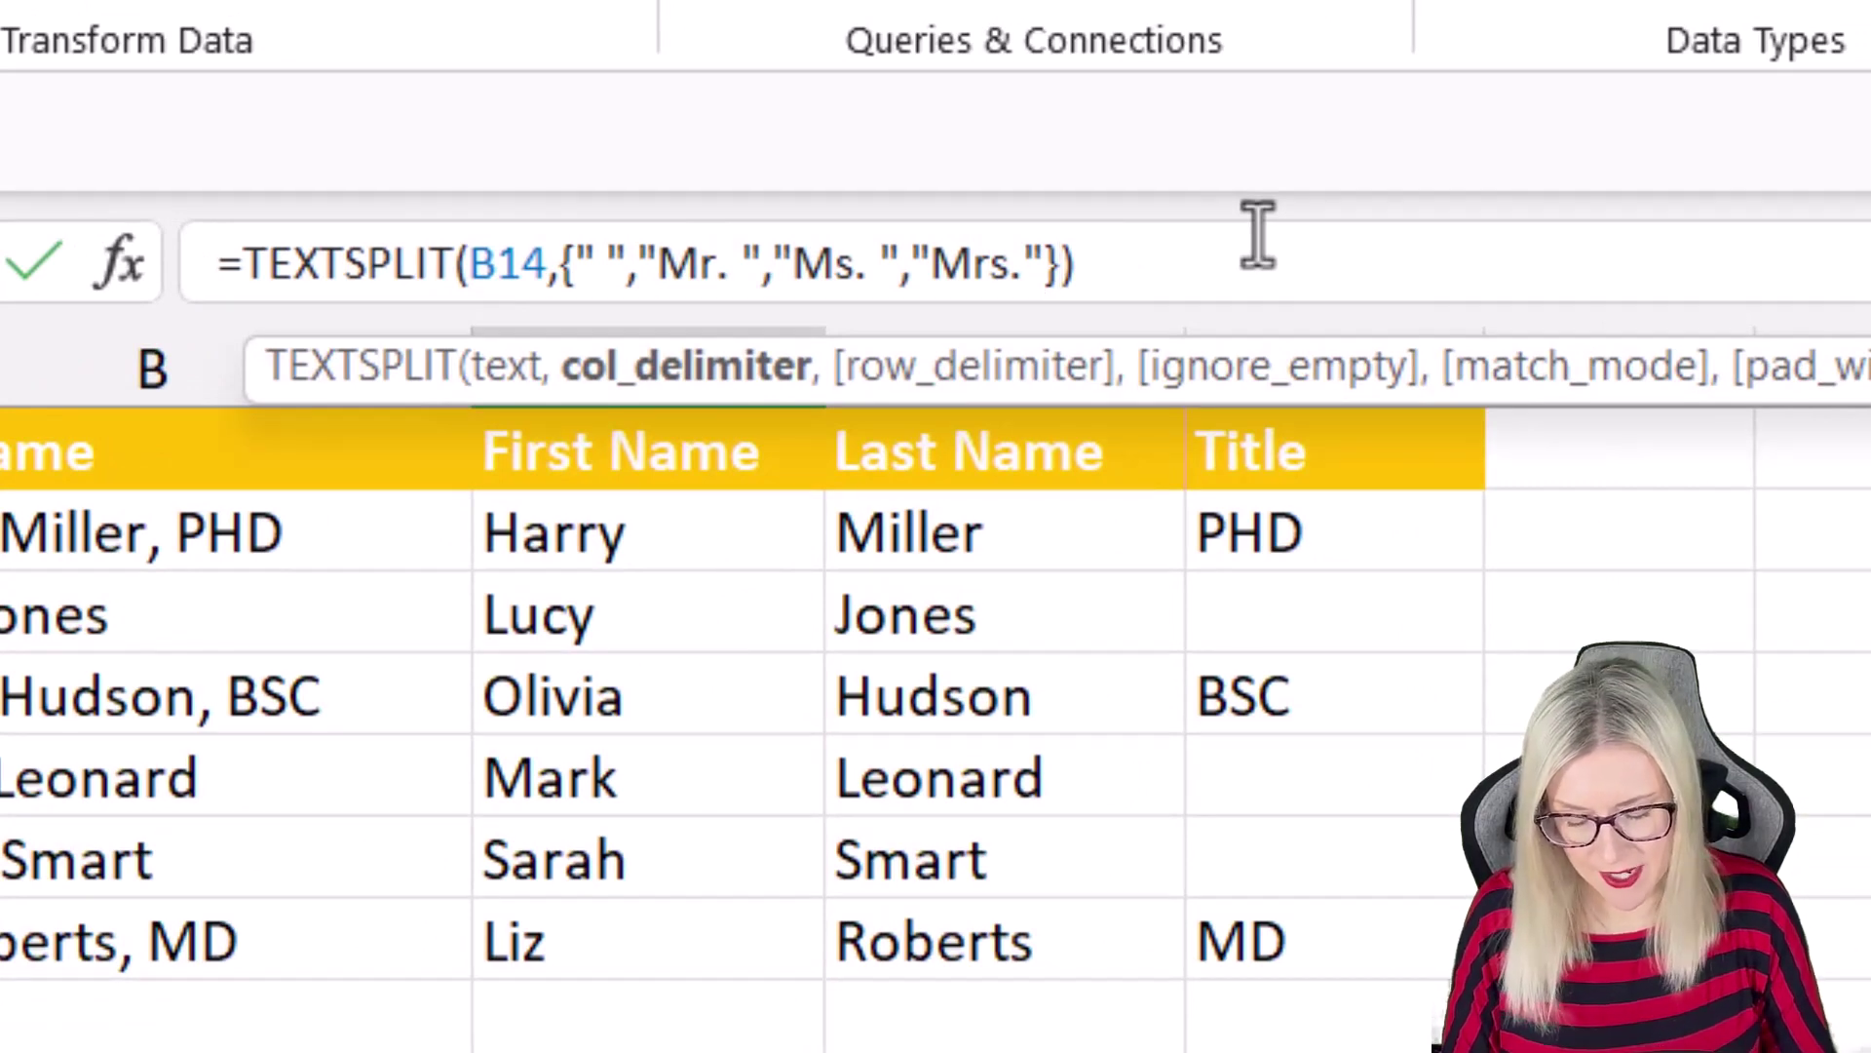
text(,)
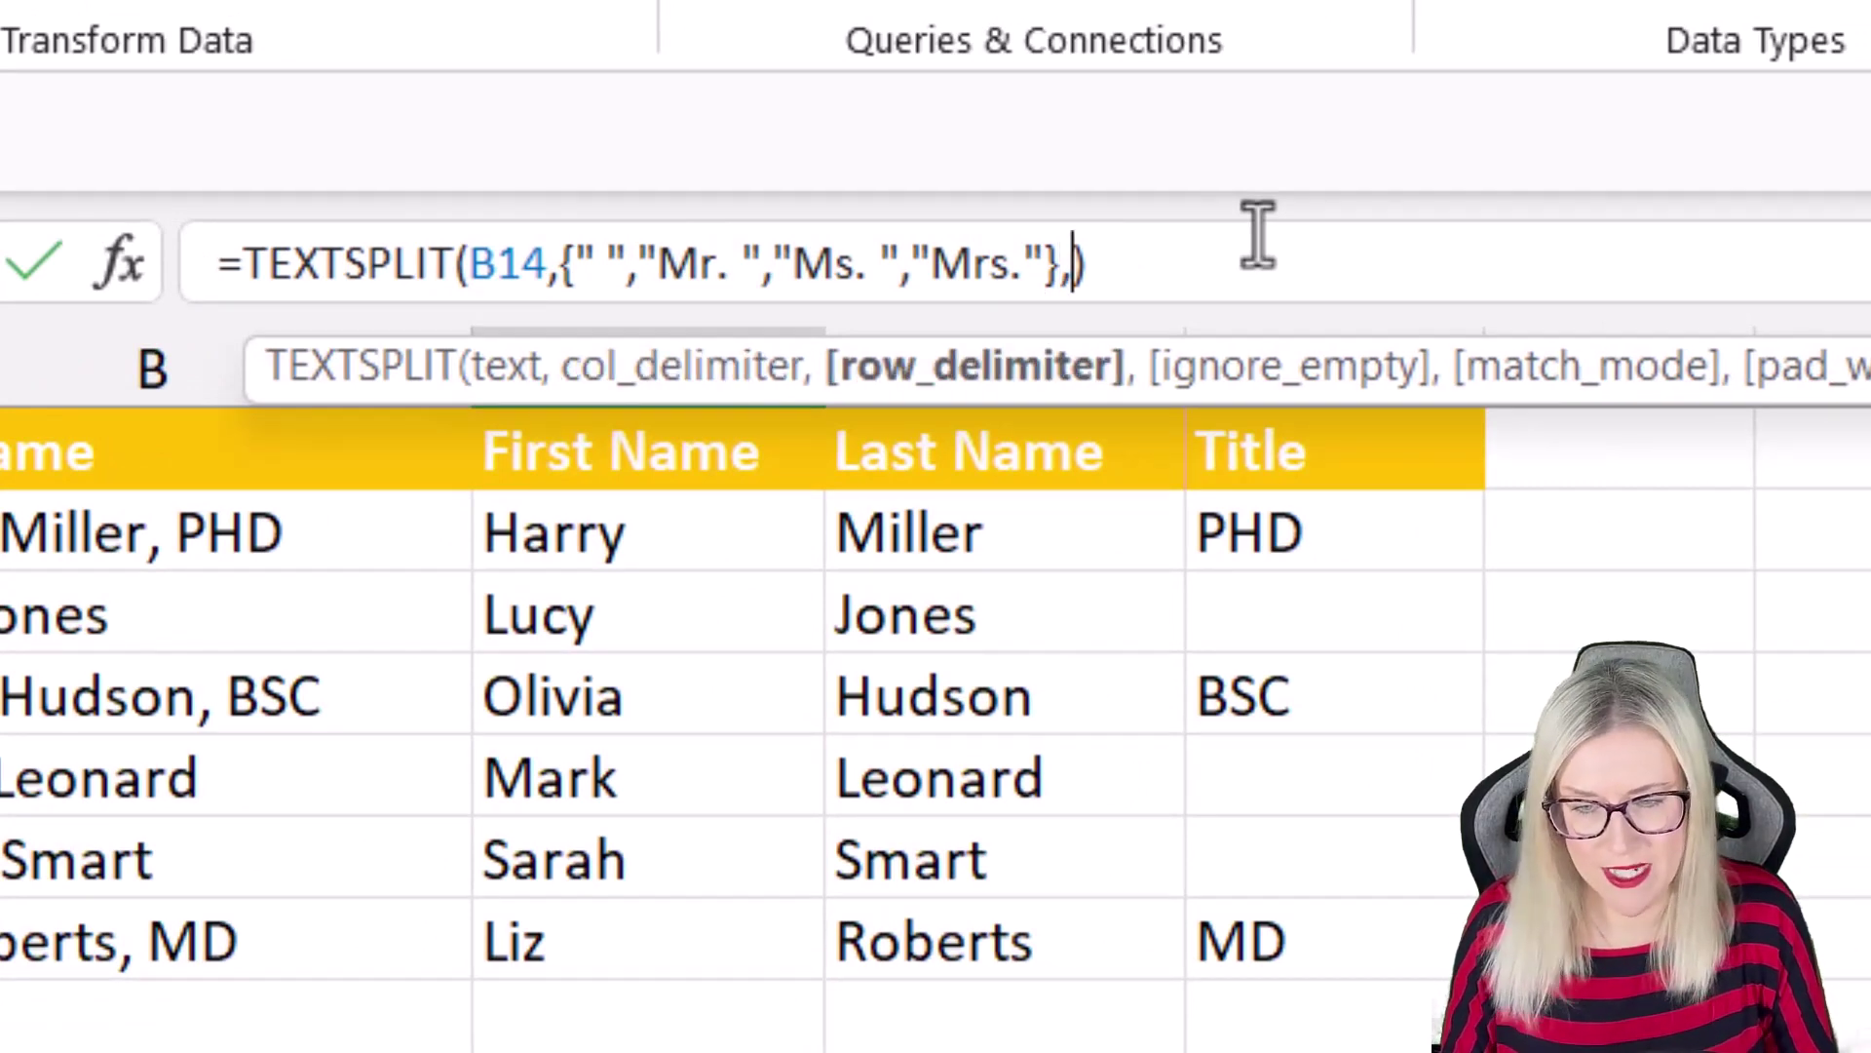
text(,)
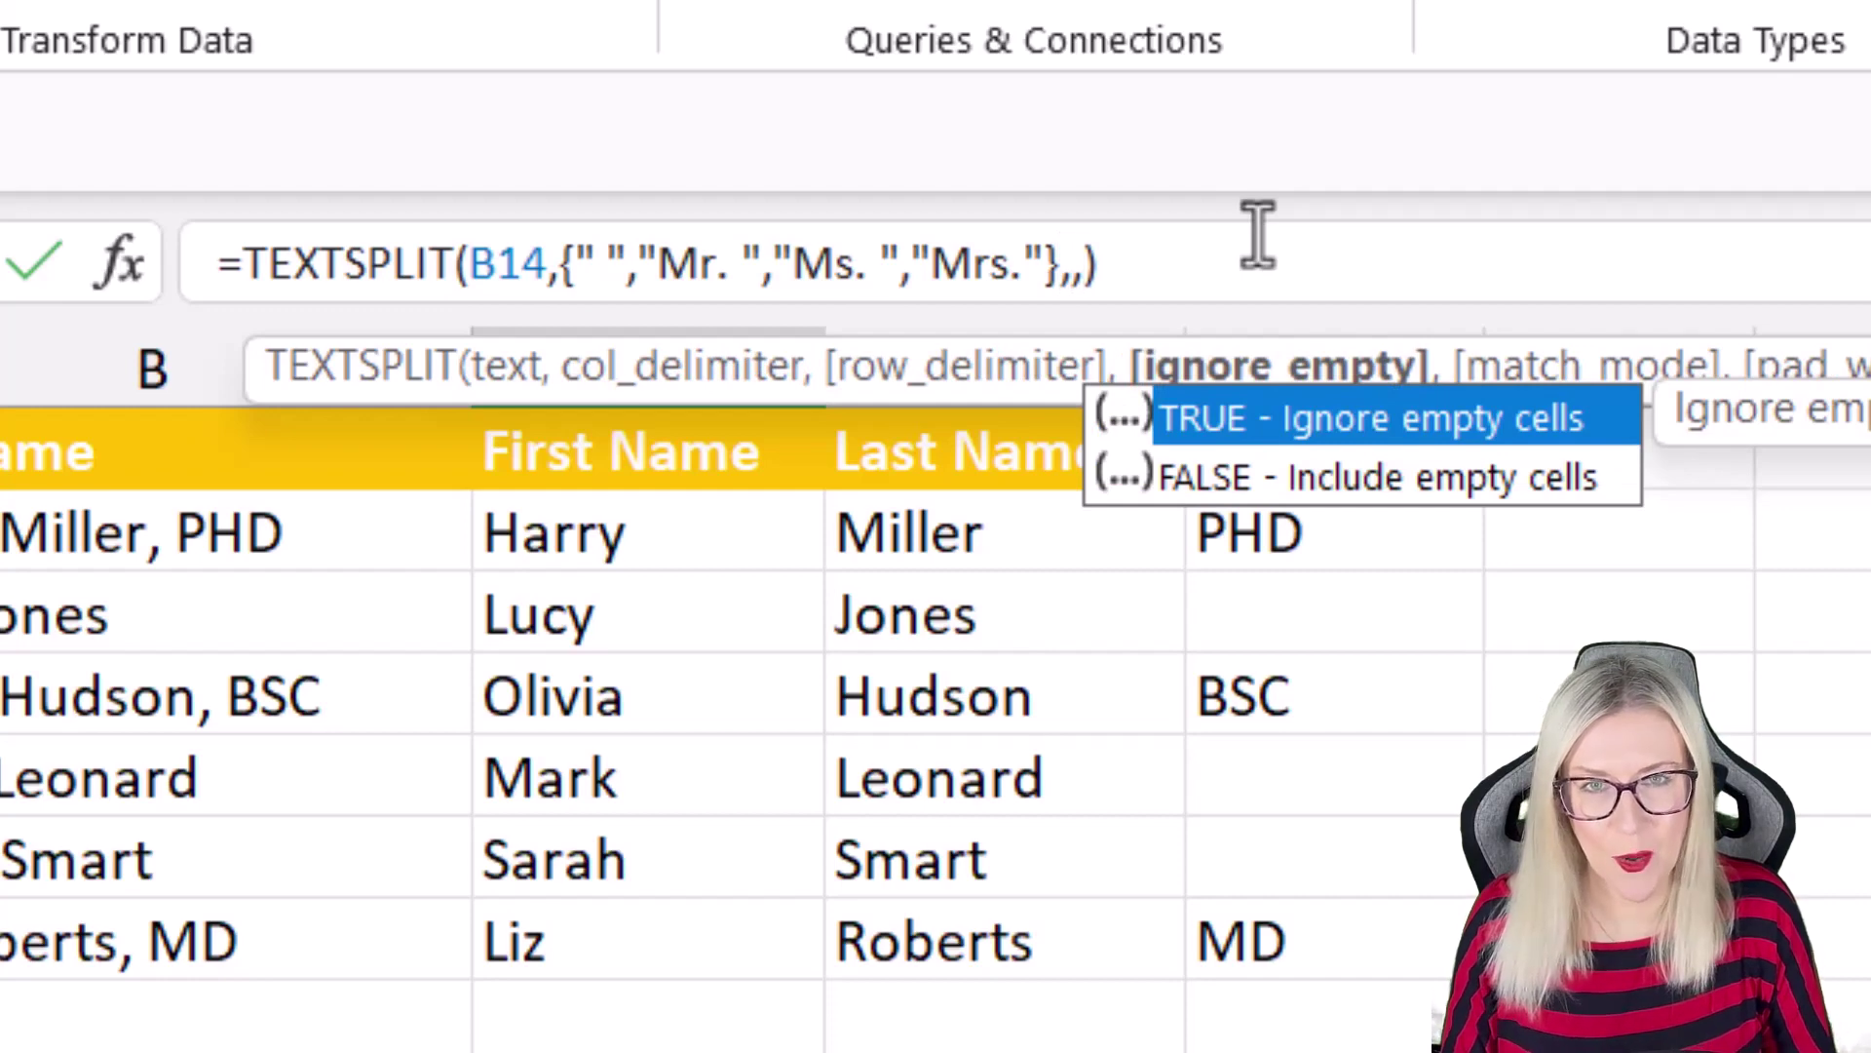
text(TRUE)
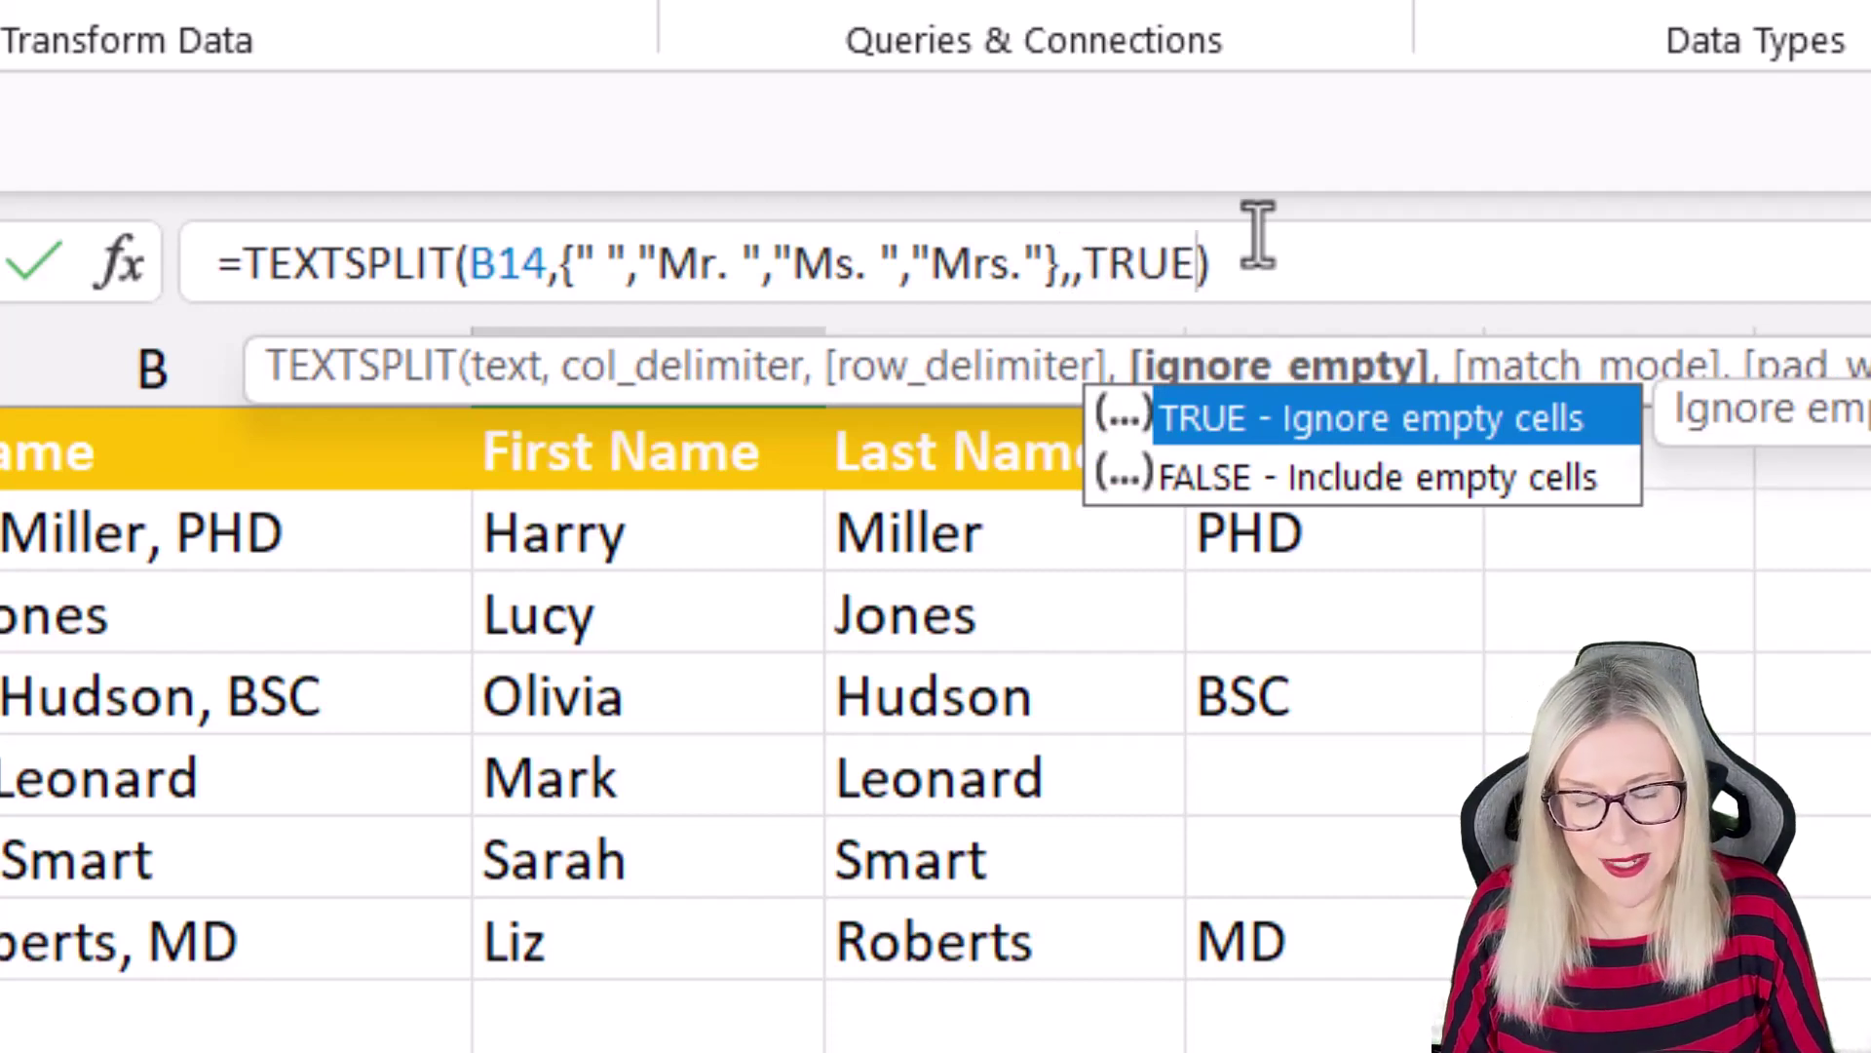
key(Return)
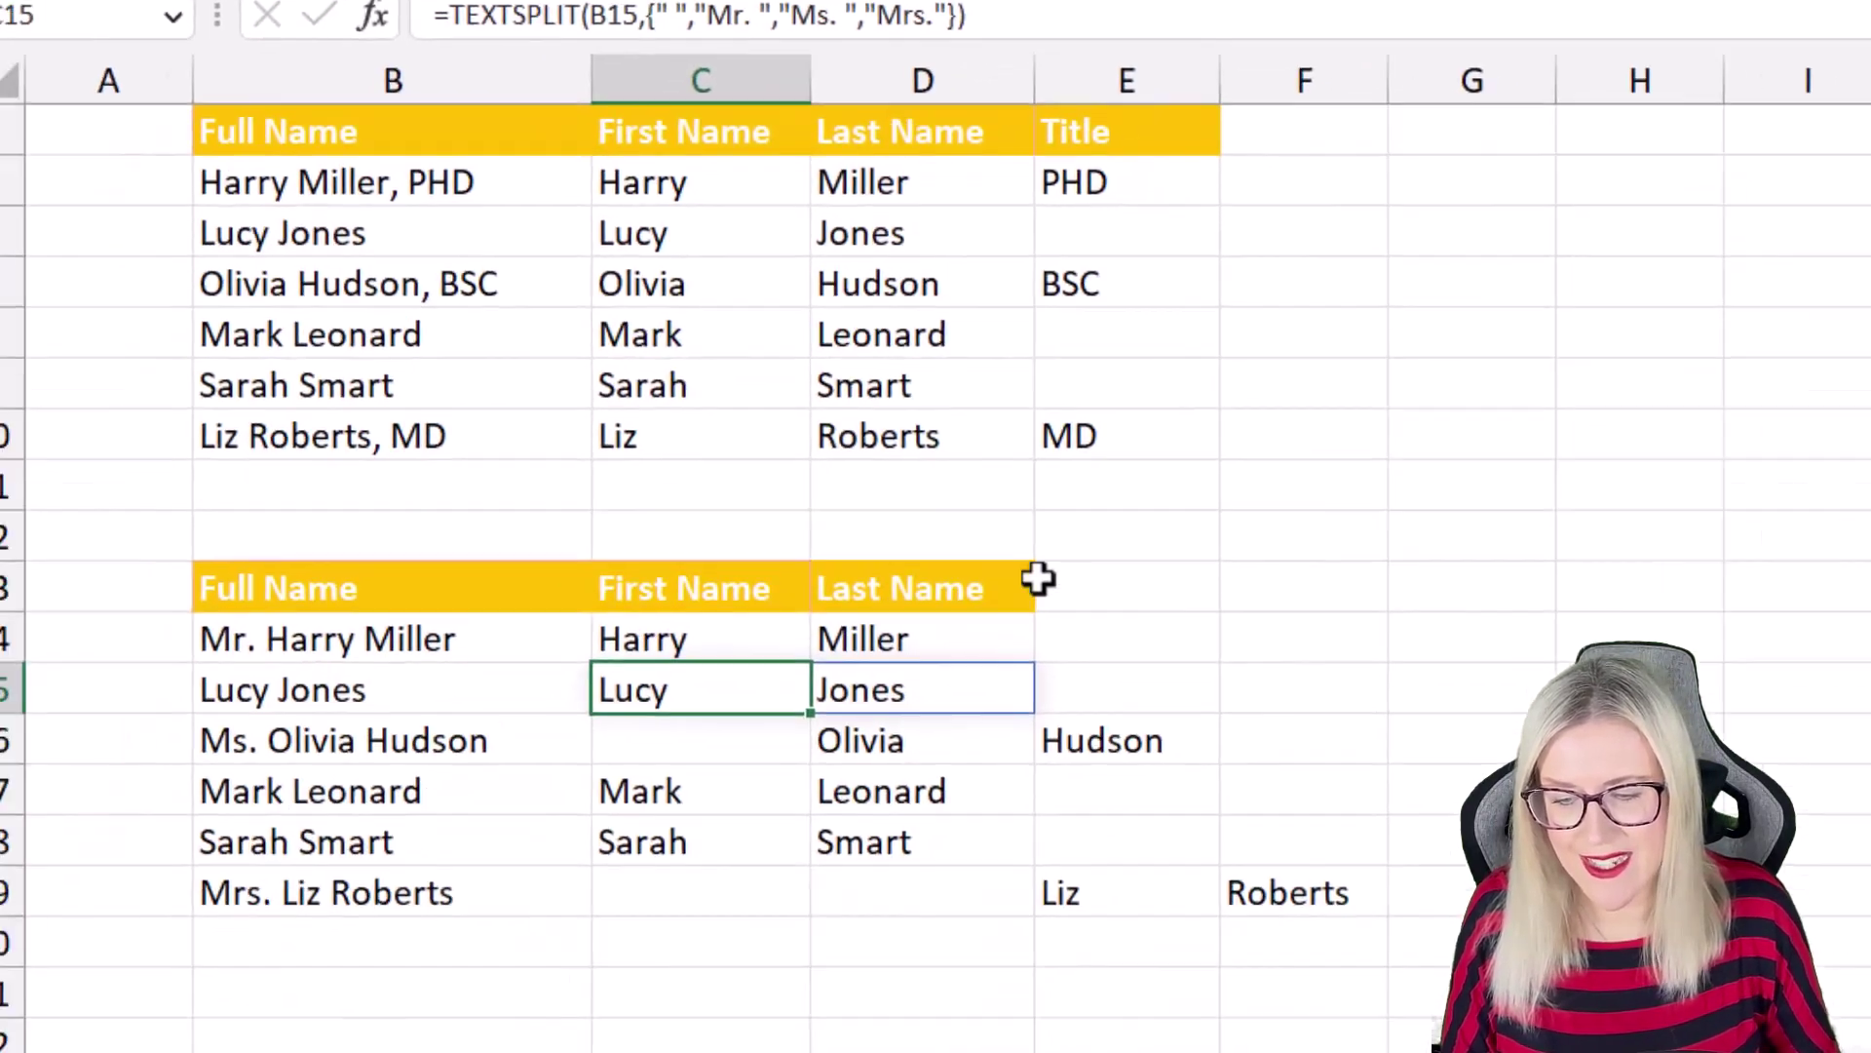
Fill the ignore_empty TEXTSPLIT formula from C14 down through C19 so all six names split cleanly
click(782, 594)
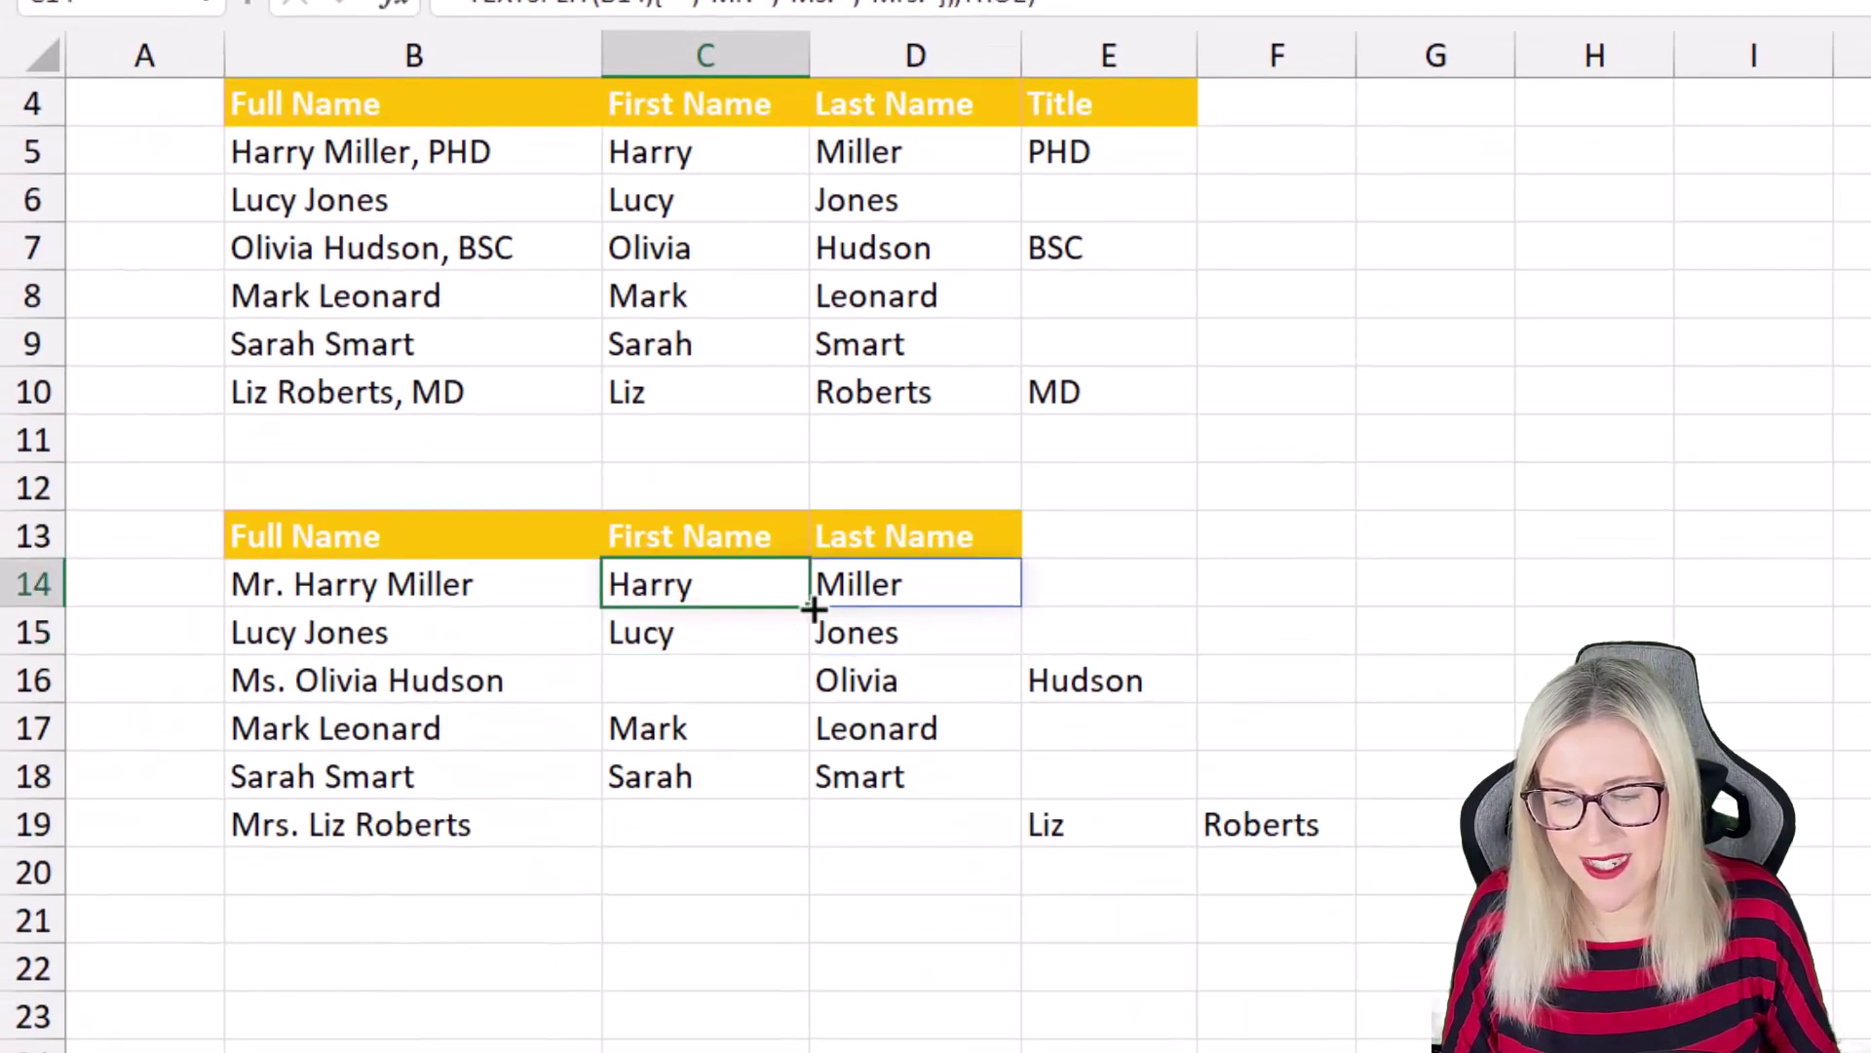
drag(814, 608, 819, 843)
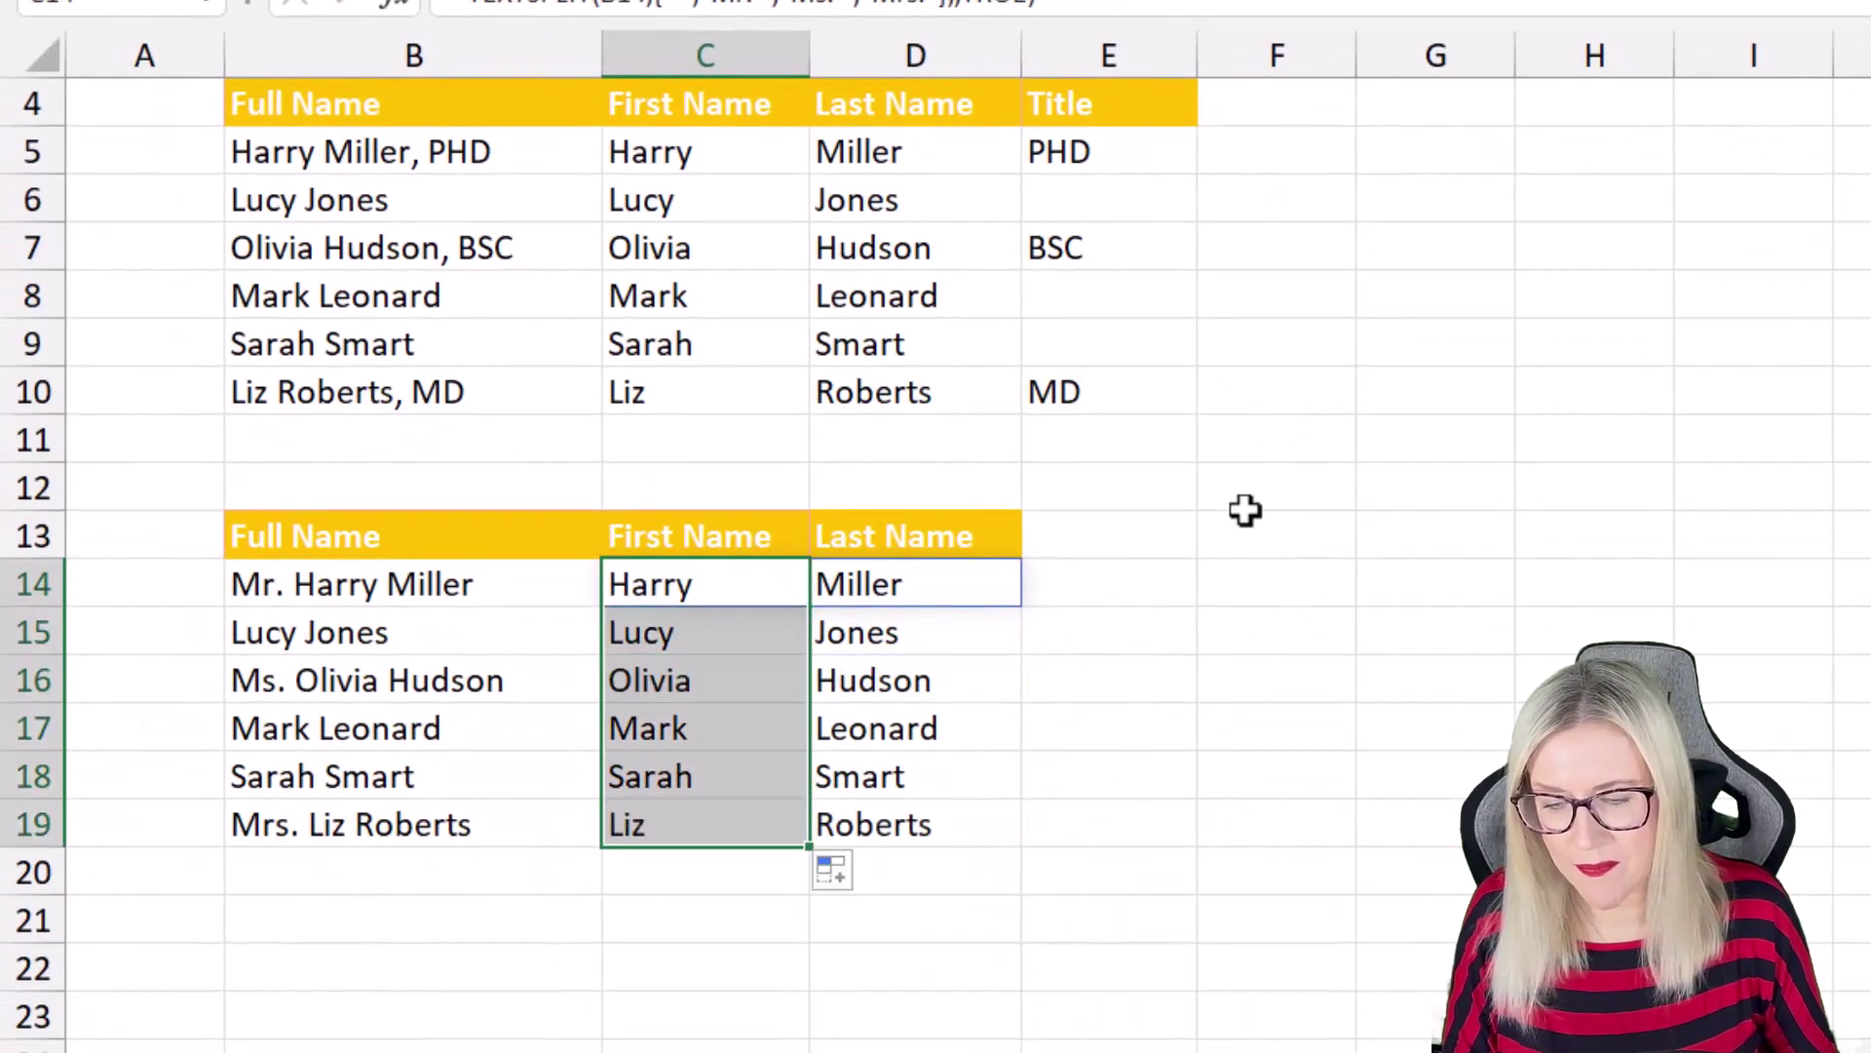
click(1245, 510)
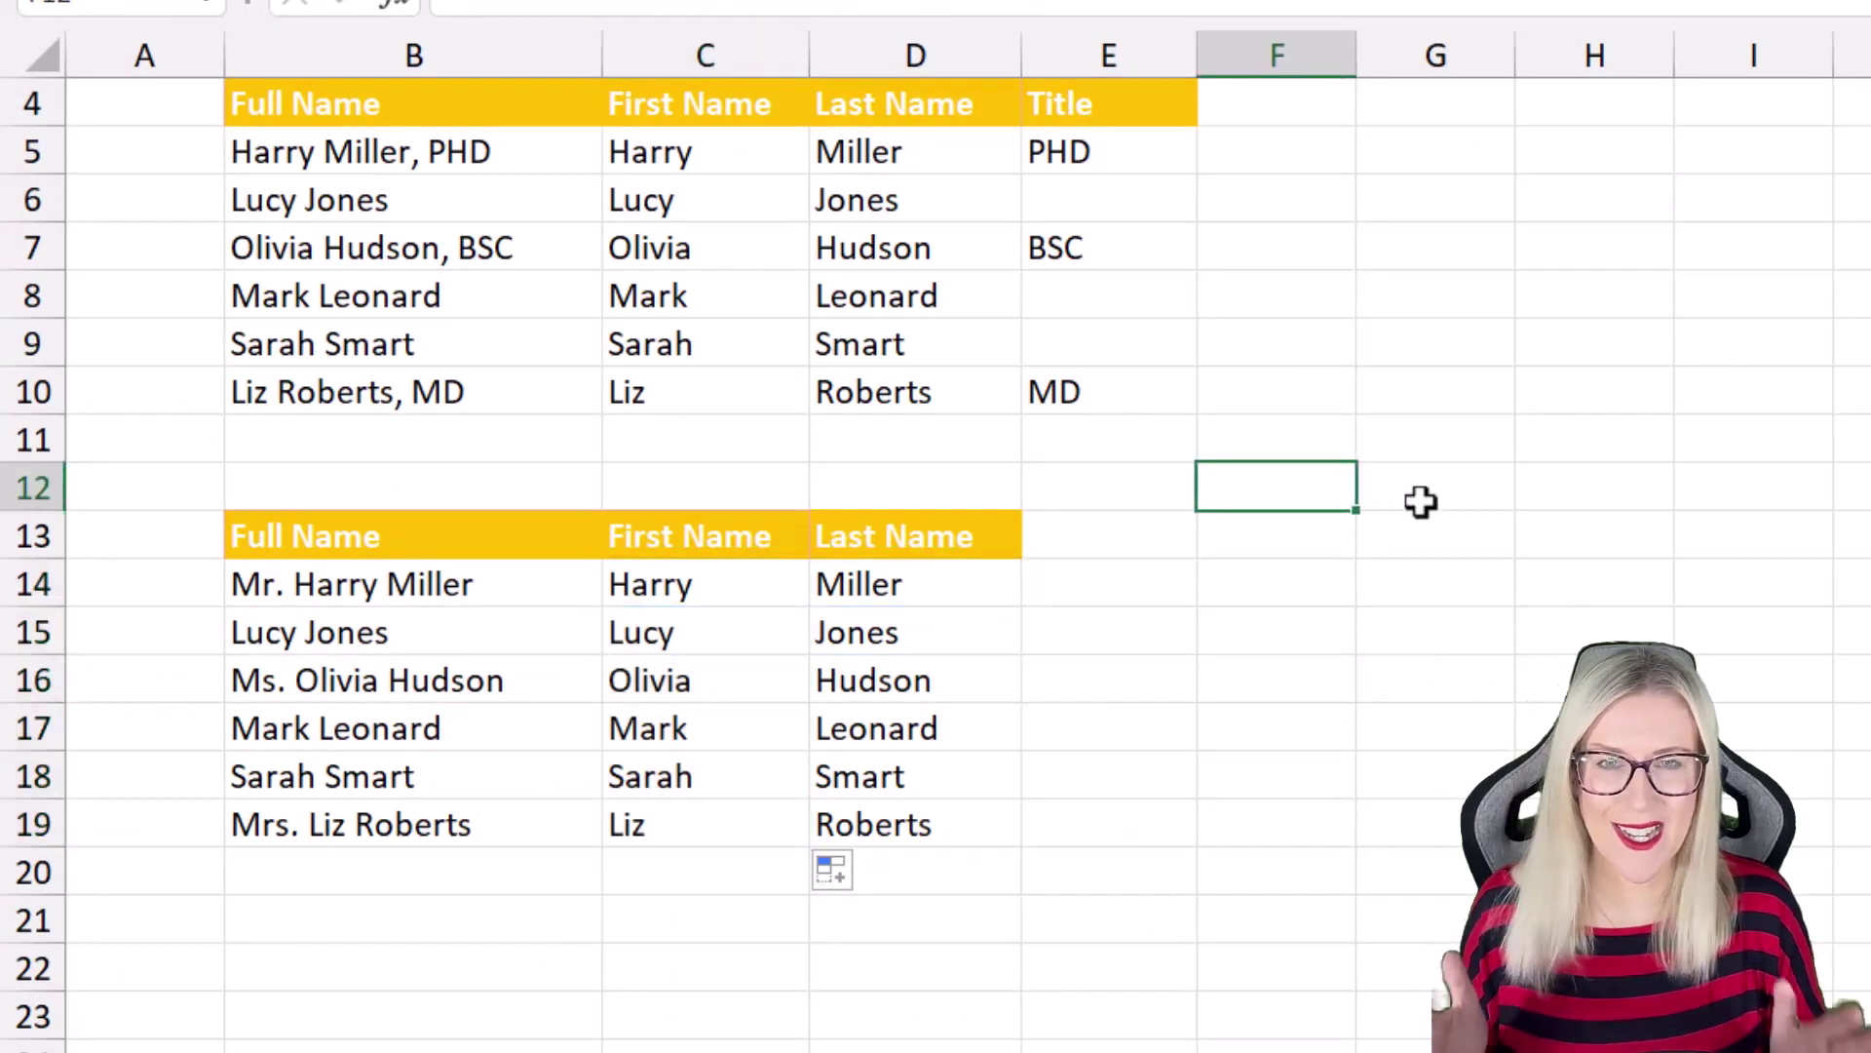